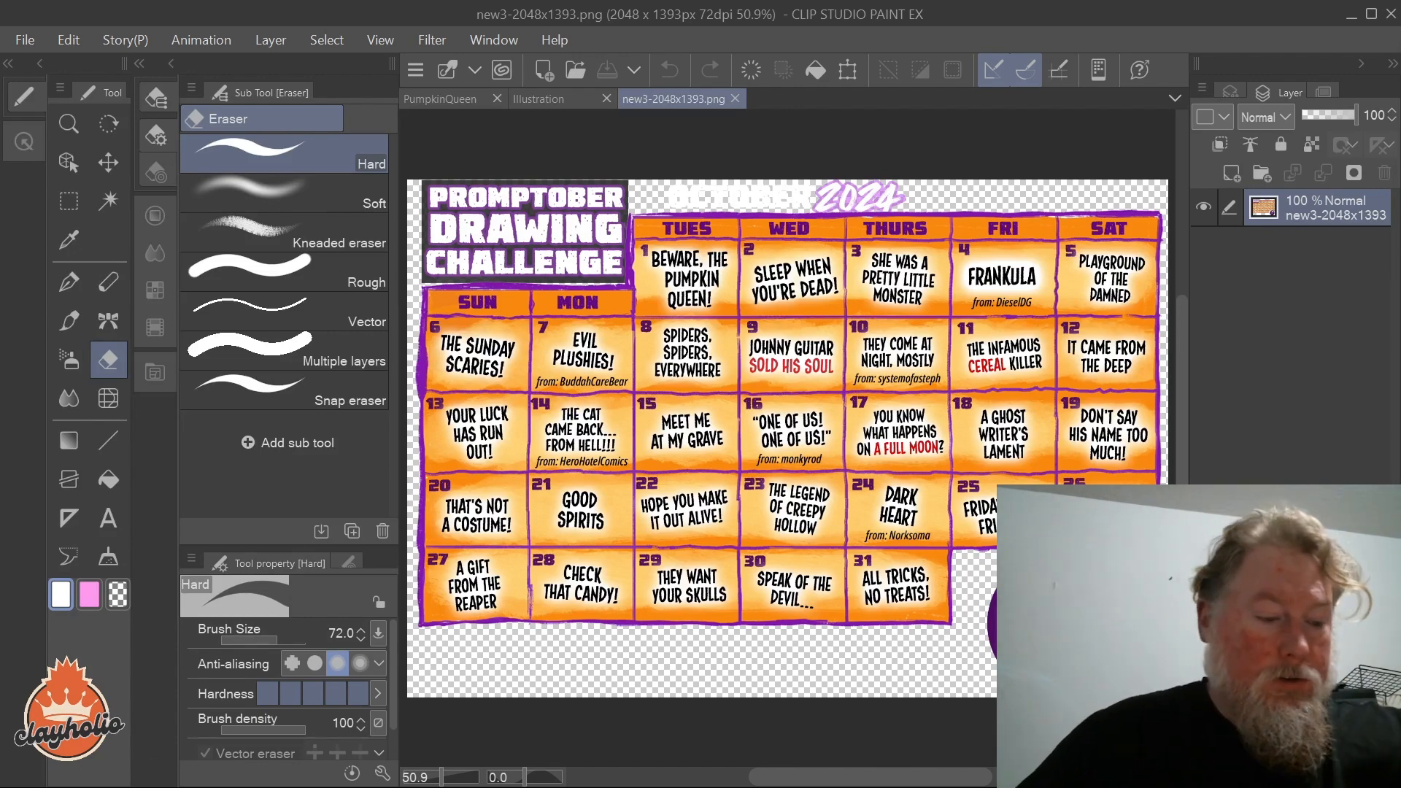
# Step: Review the PumpkinQueen illustration and the October 2024 prompt calendar
pyautogui.click(465, 101)
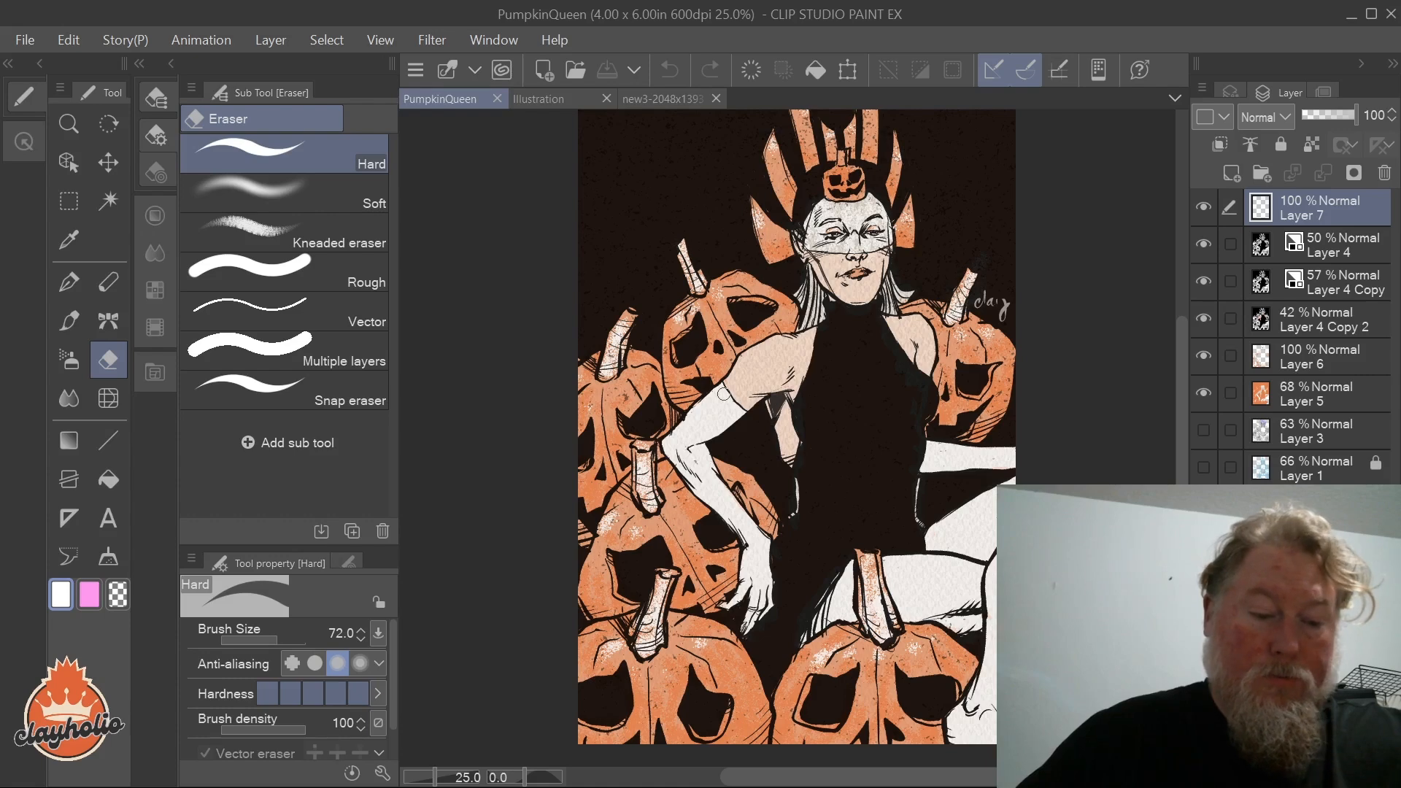
pyautogui.scroll(-1, 955, 489)
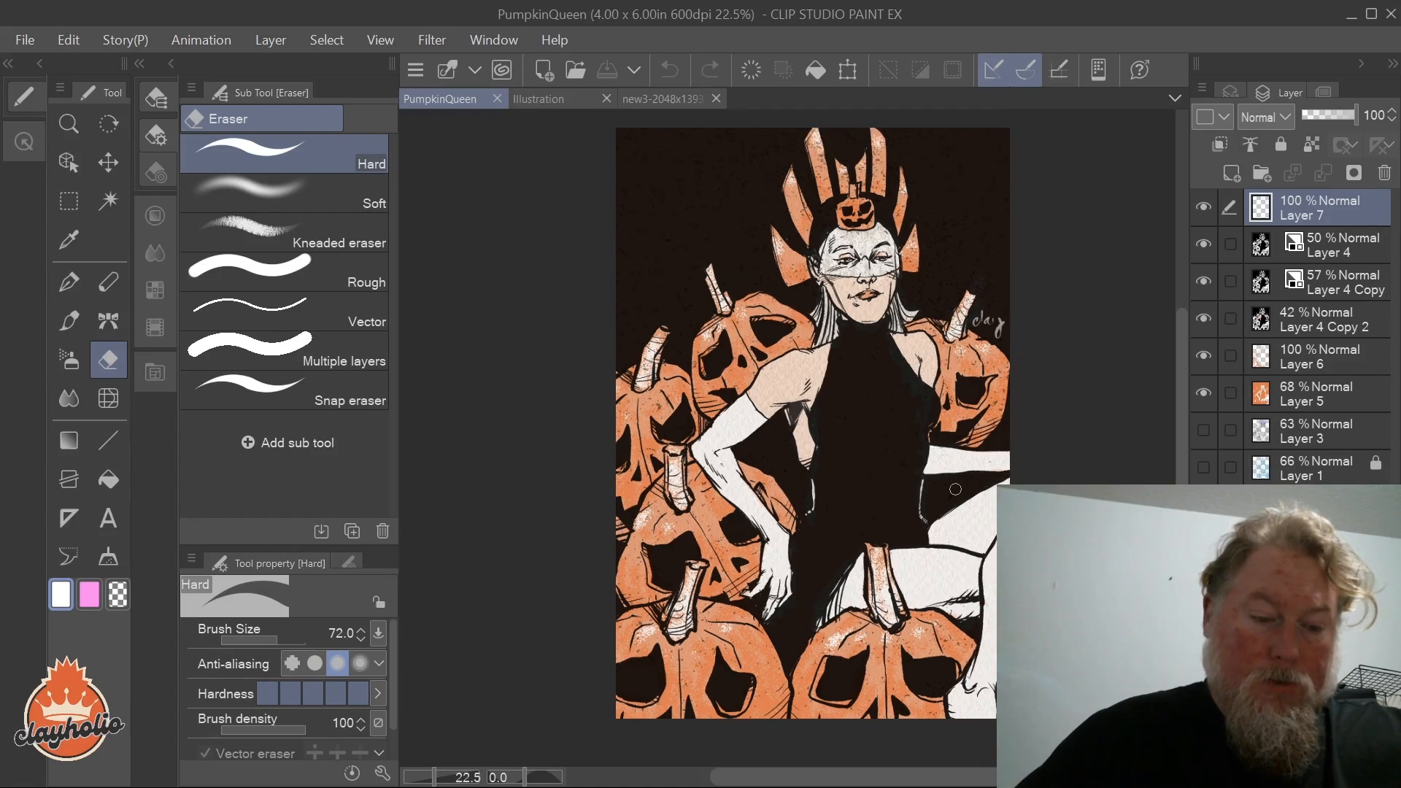
pyautogui.moveTo(1181, 417); pyautogui.dragTo(1181, 412)
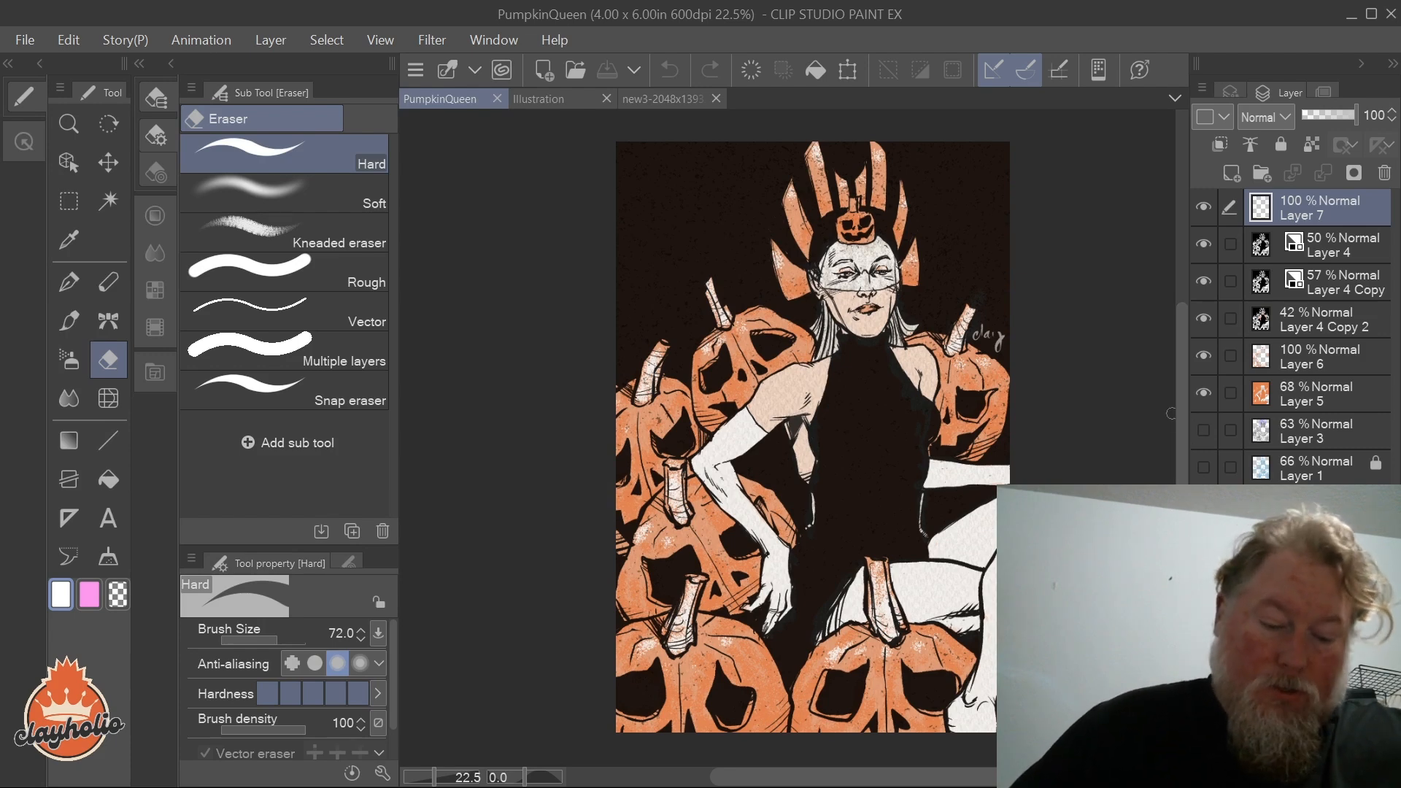
pyautogui.click(658, 95)
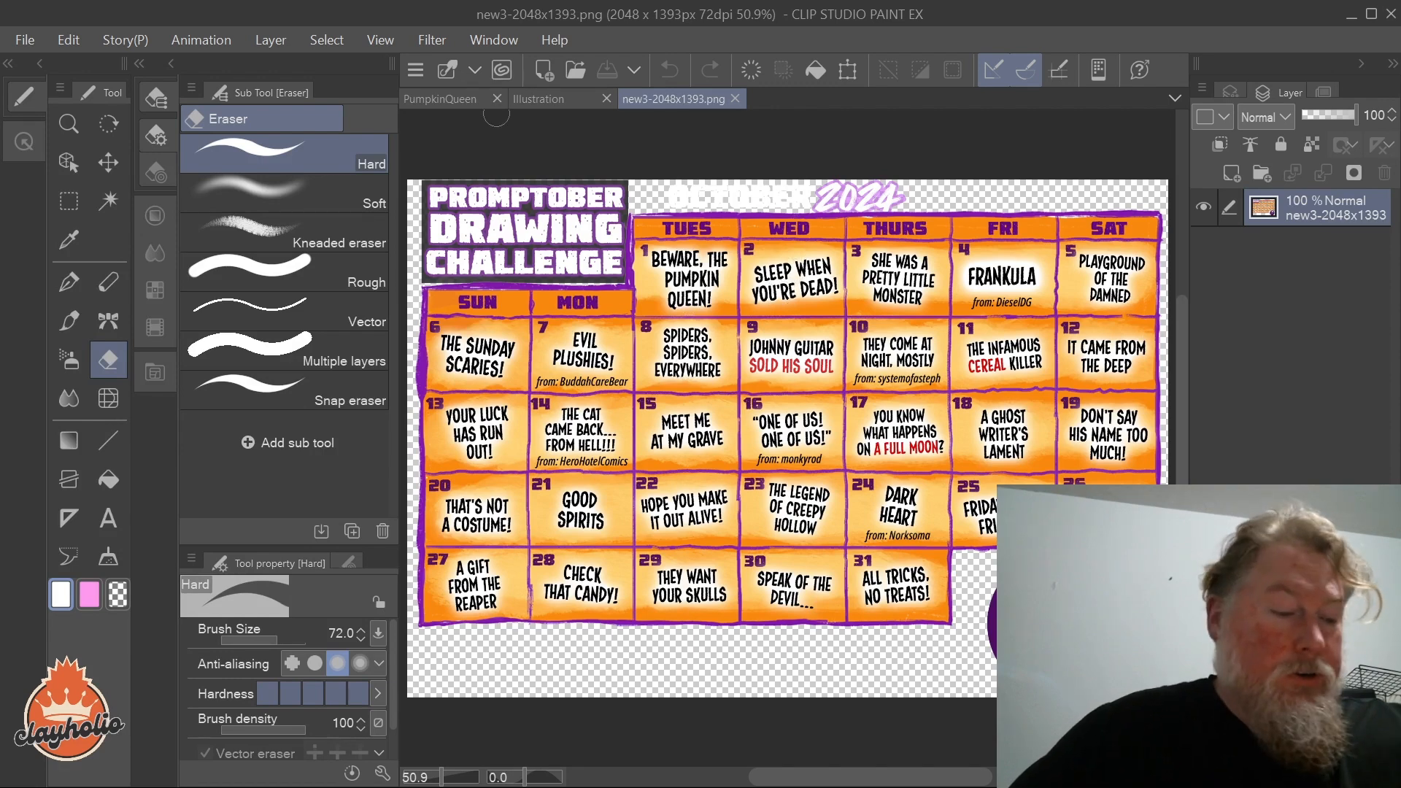
# Step: Add a white paper layer beneath Layer 1 in the blank Illustration document
pyautogui.click(548, 97)
pyautogui.rightClick(1285, 204)
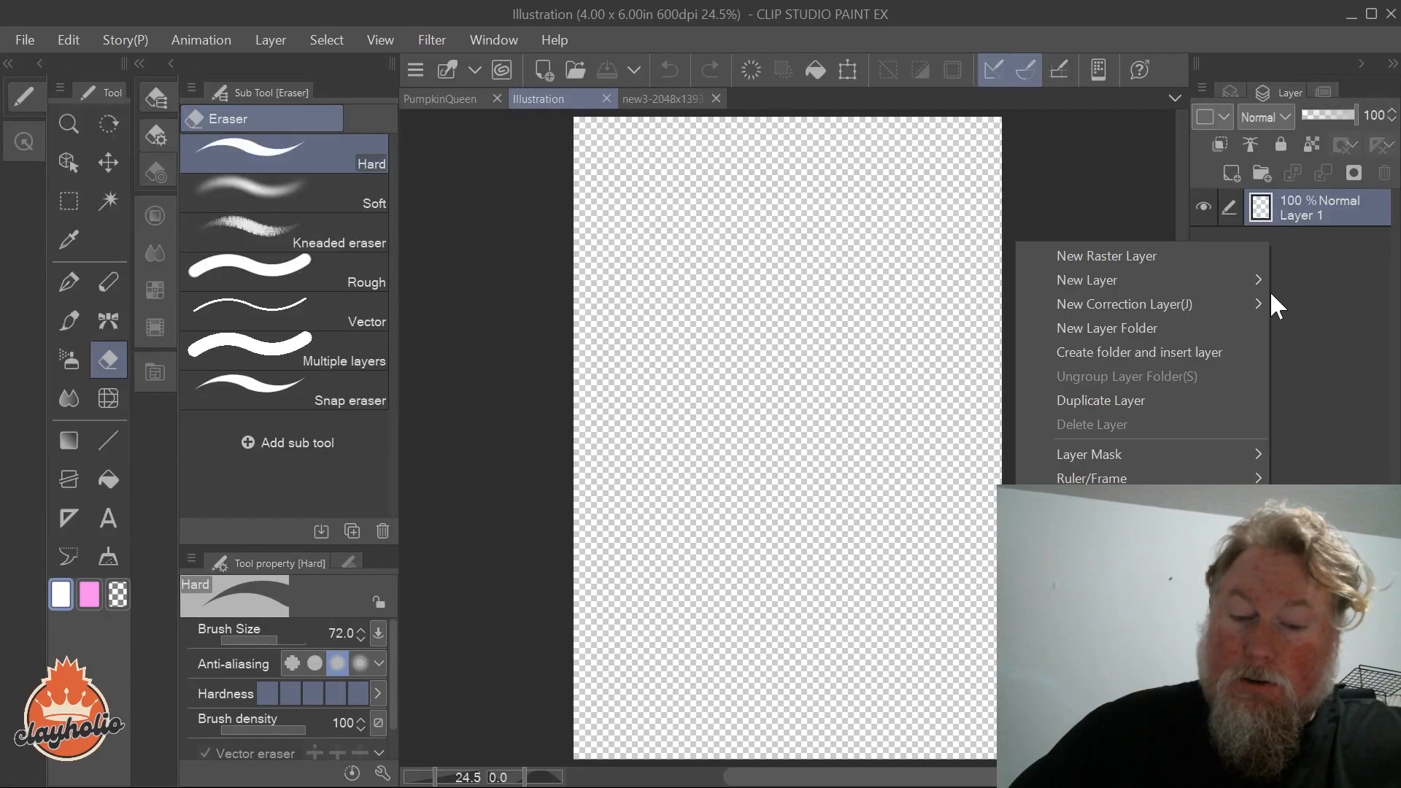
pyautogui.moveTo(1146, 279)
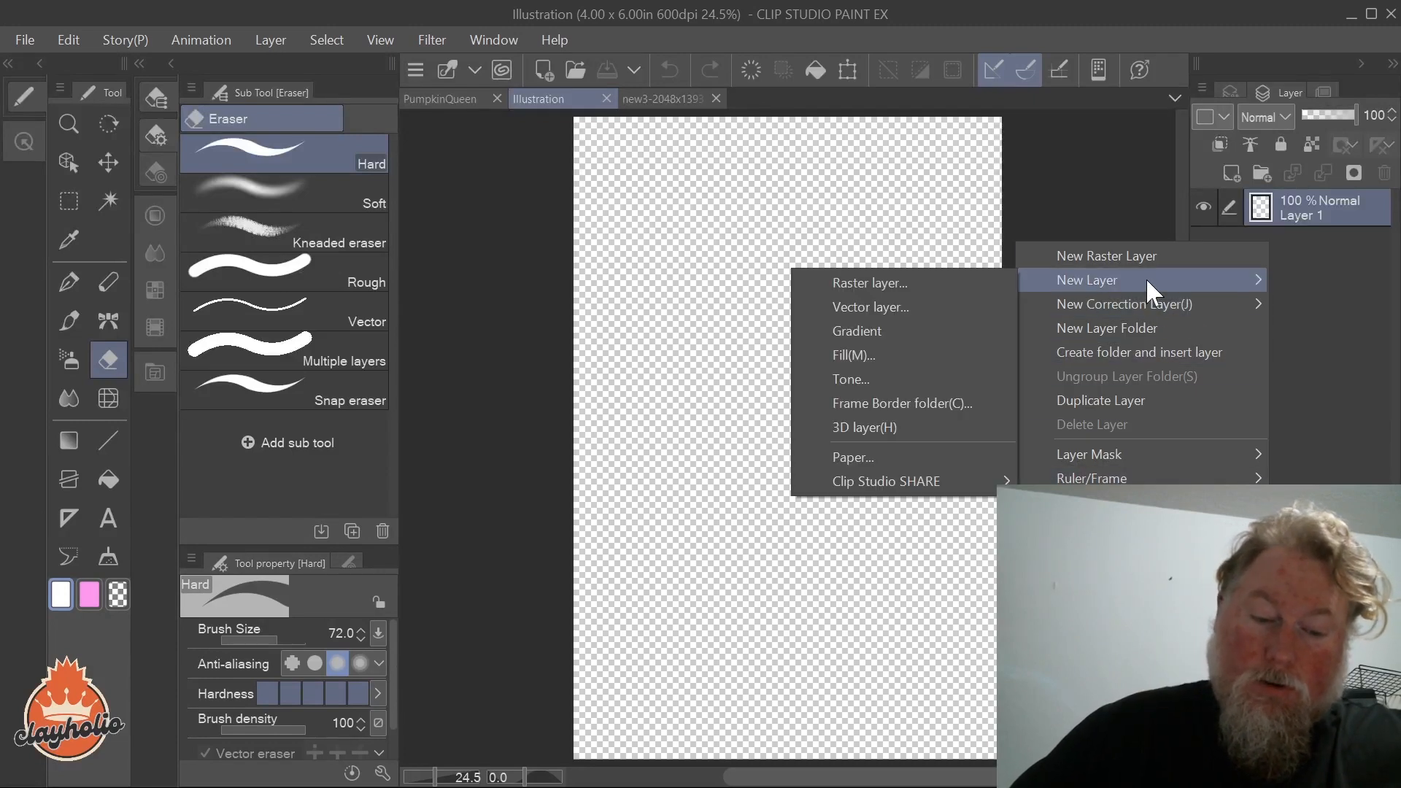
pyautogui.click(908, 463)
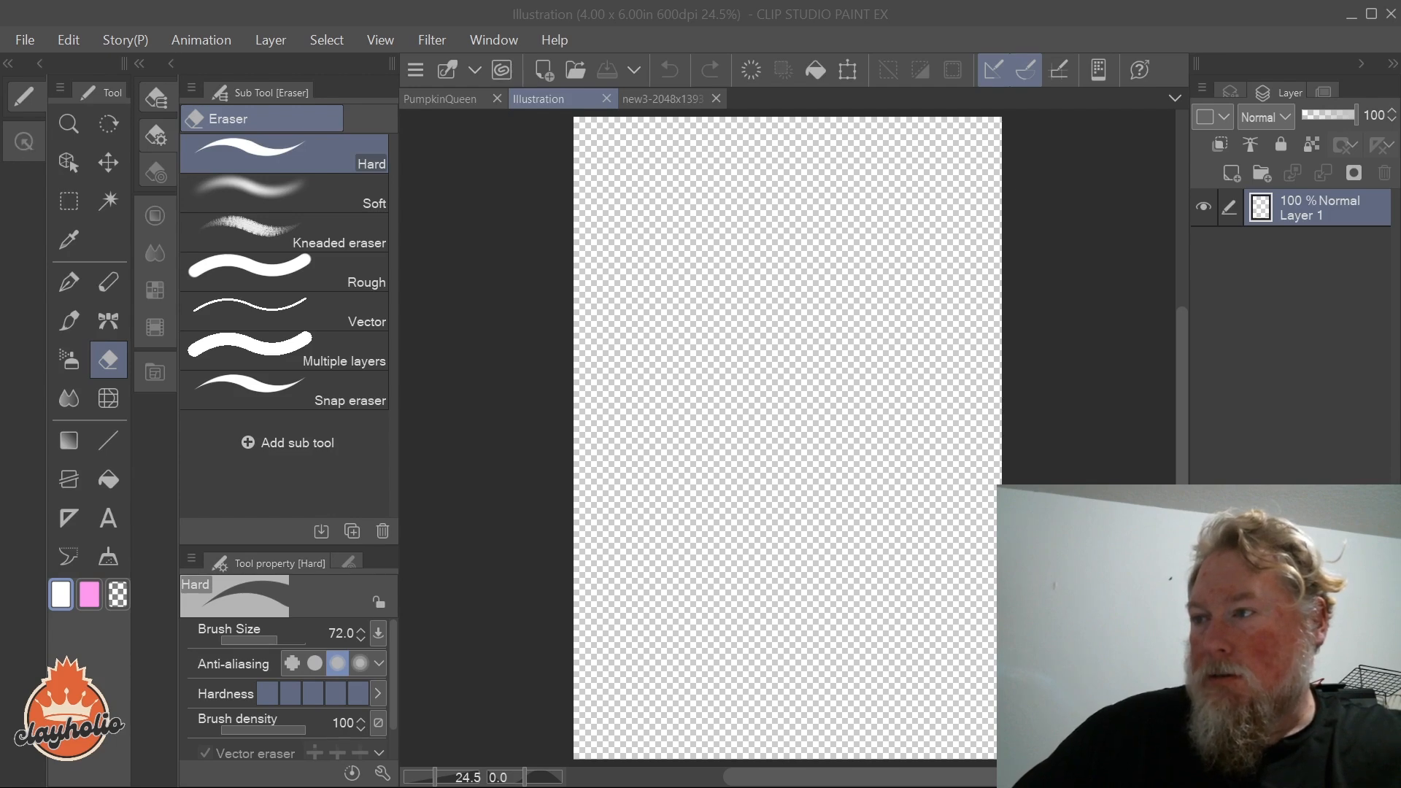
pyautogui.moveTo(1063, 401); pyautogui.dragTo(418, 27)
pyautogui.click(65, 140)
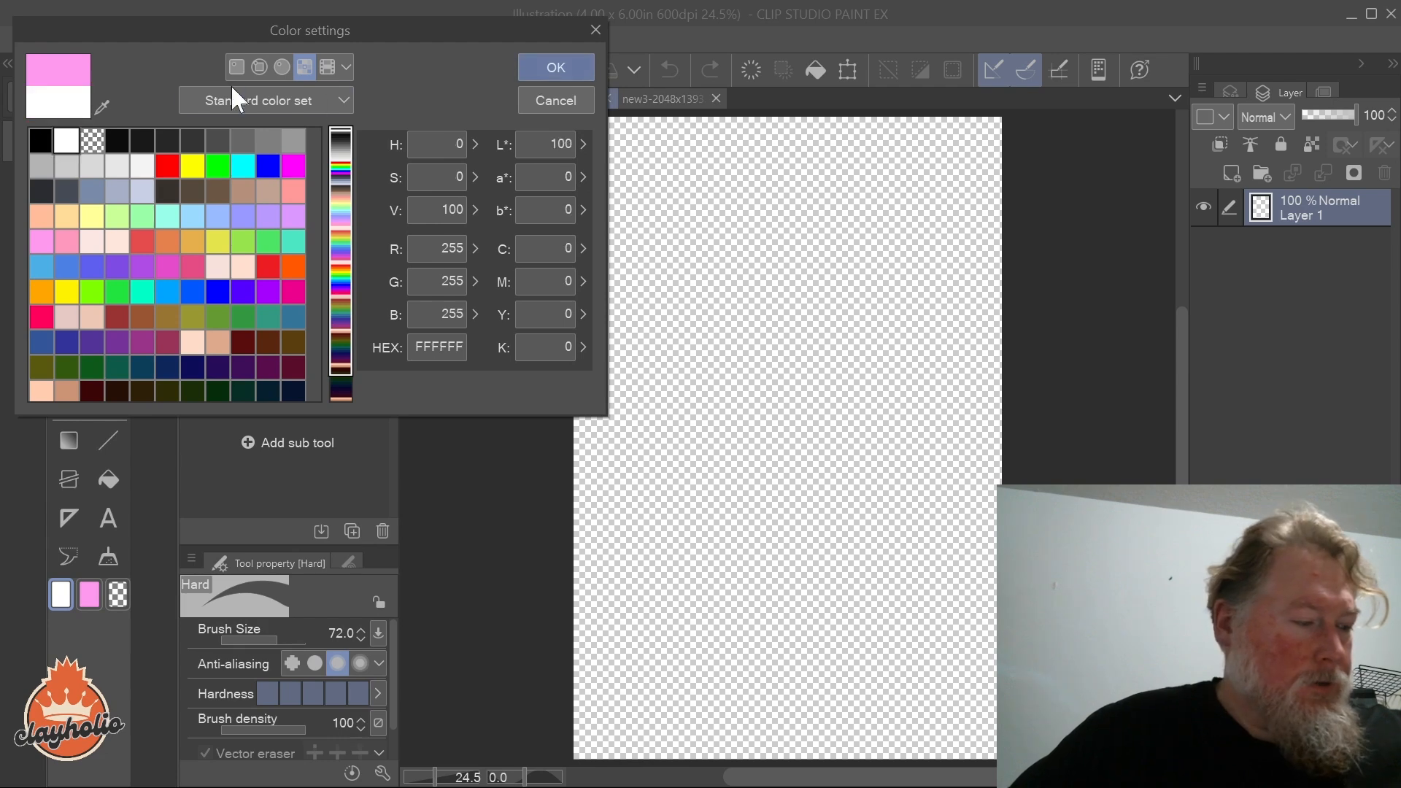
pyautogui.click(556, 66)
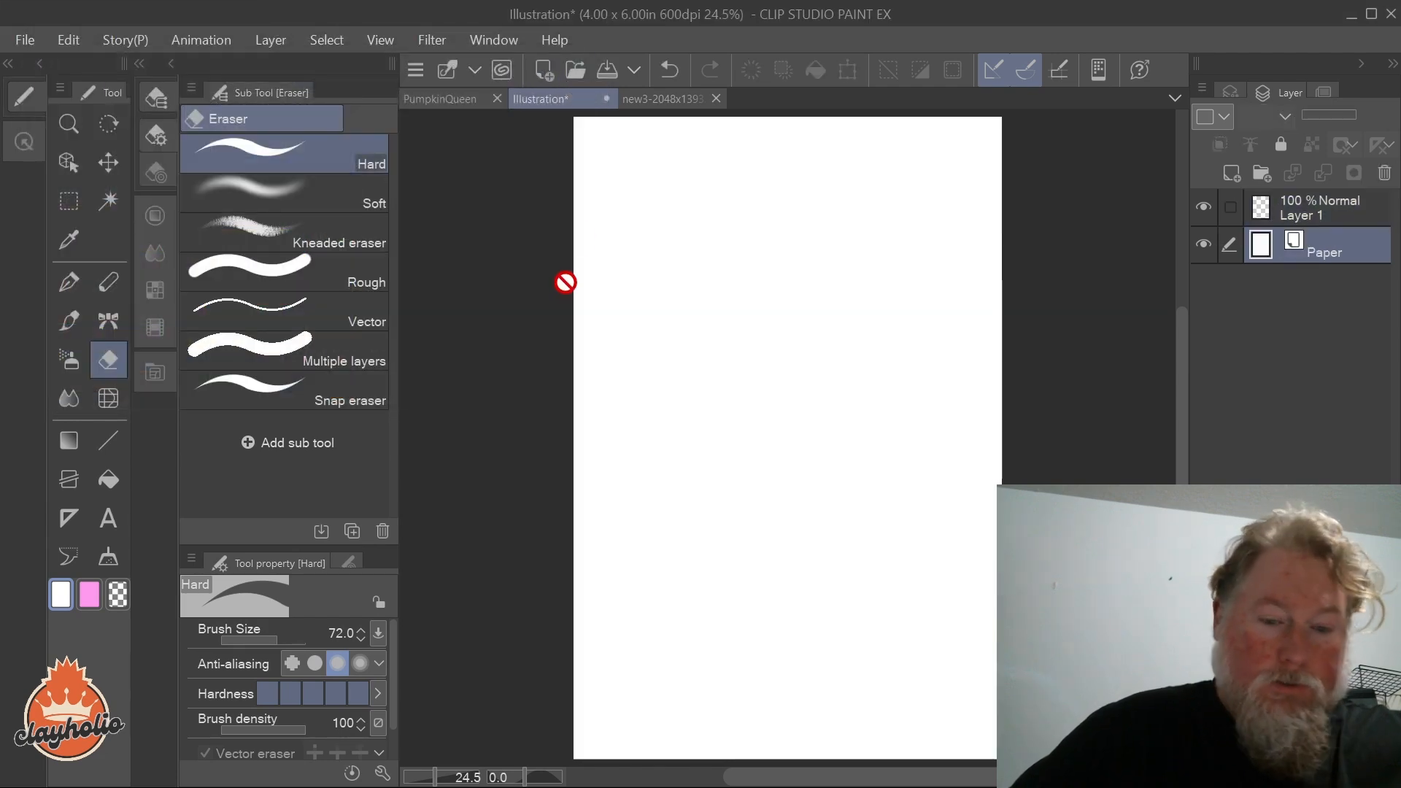
# Step: Make Layer 1 active and set the brush's drawing colour to light blue 4CAFE5
pyautogui.click(1324, 205)
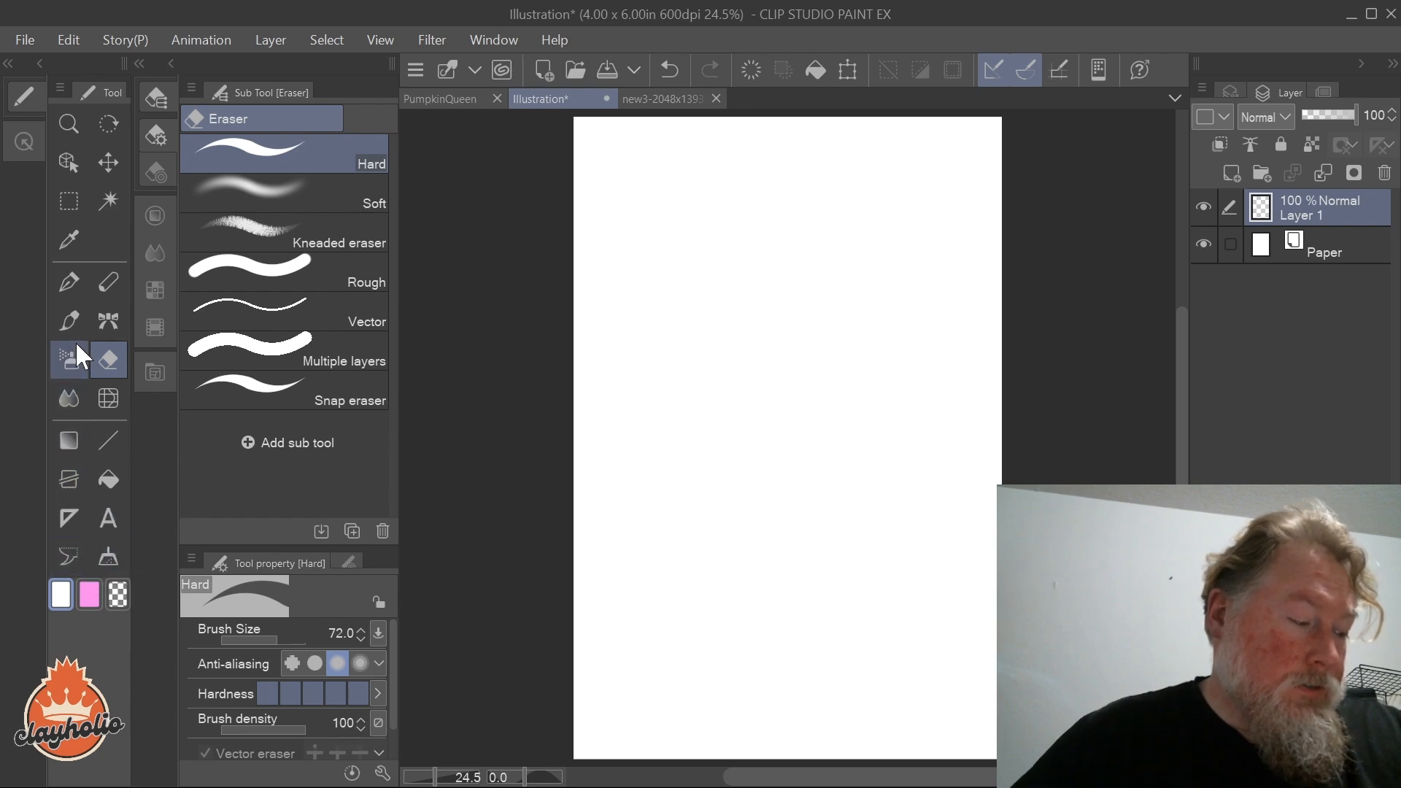
pyautogui.click(70, 317)
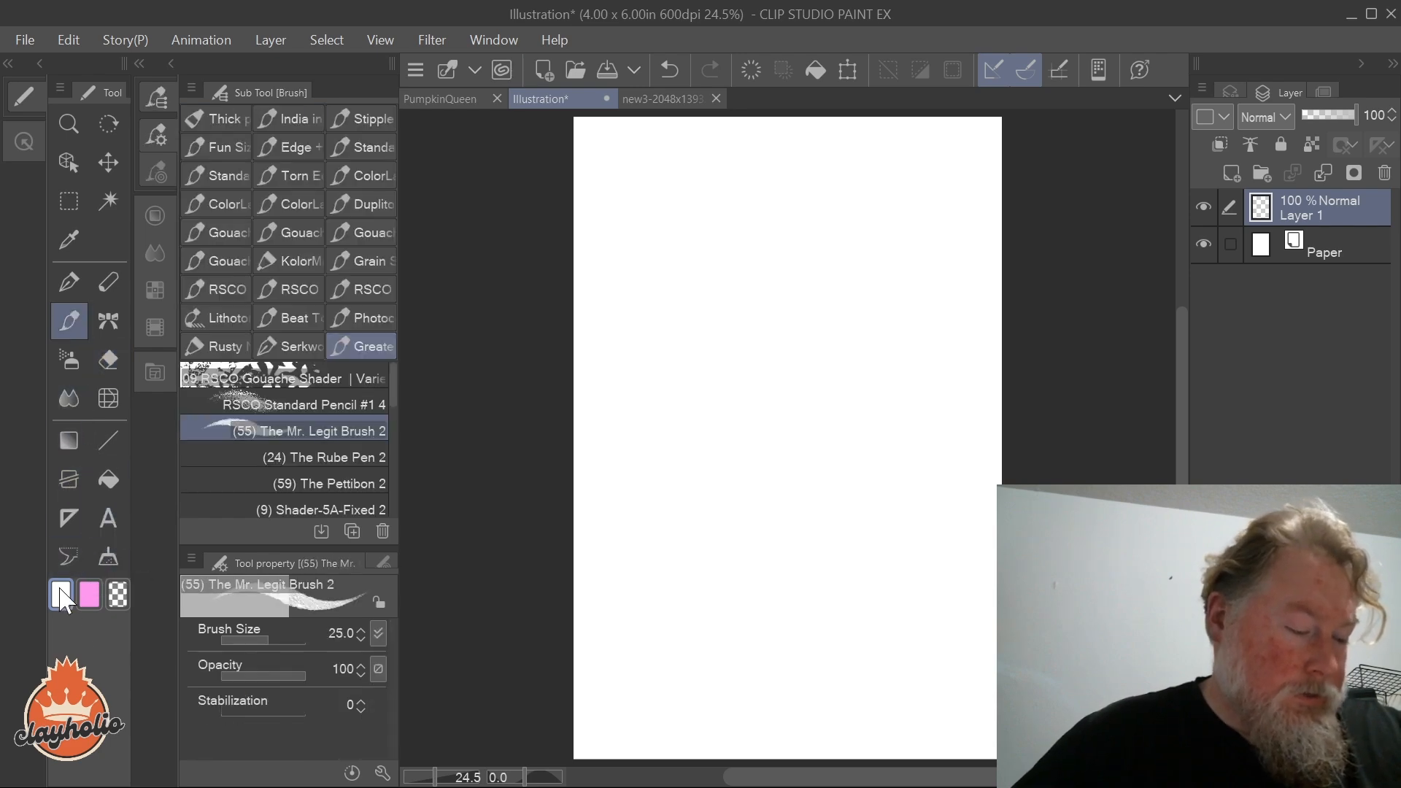
pyautogui.click(61, 595)
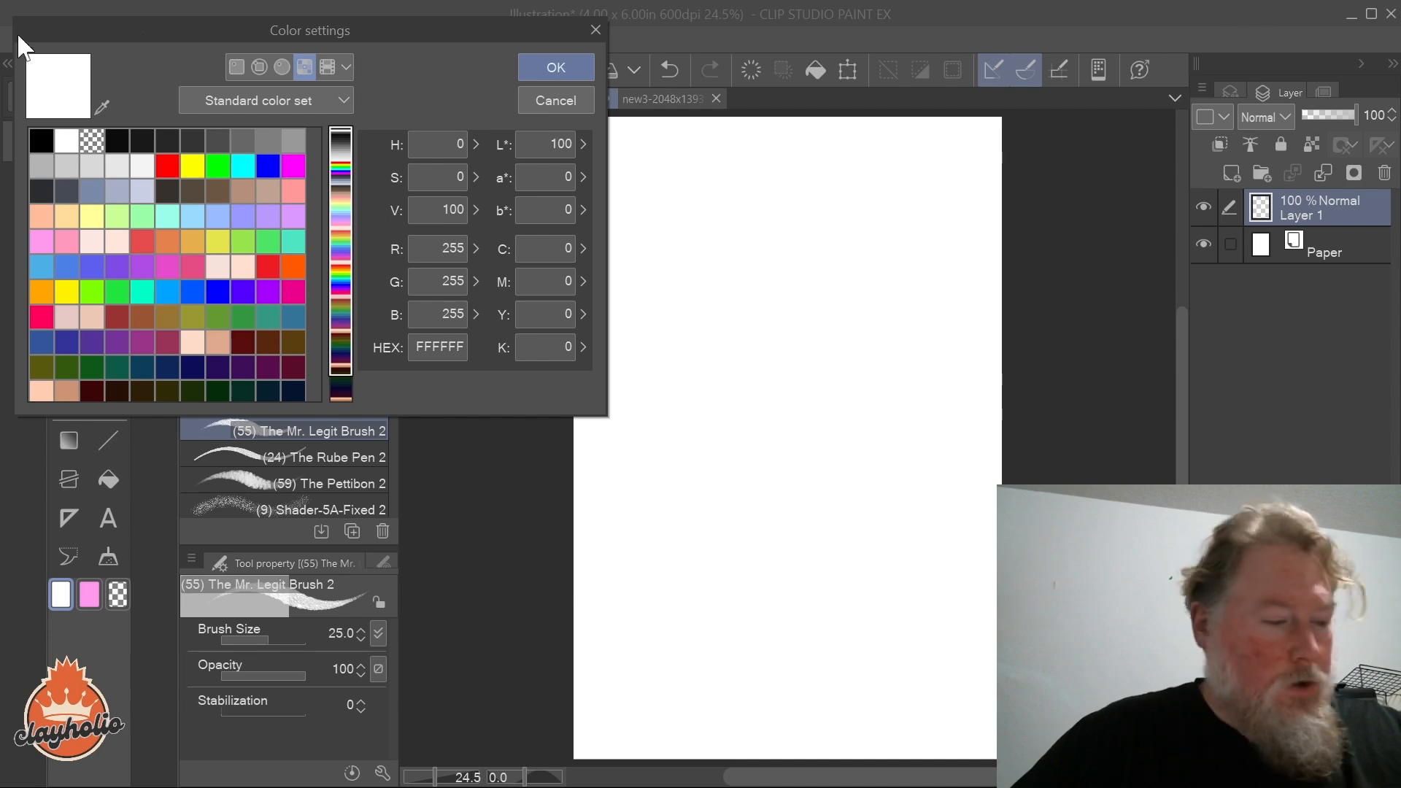
pyautogui.click(41, 266)
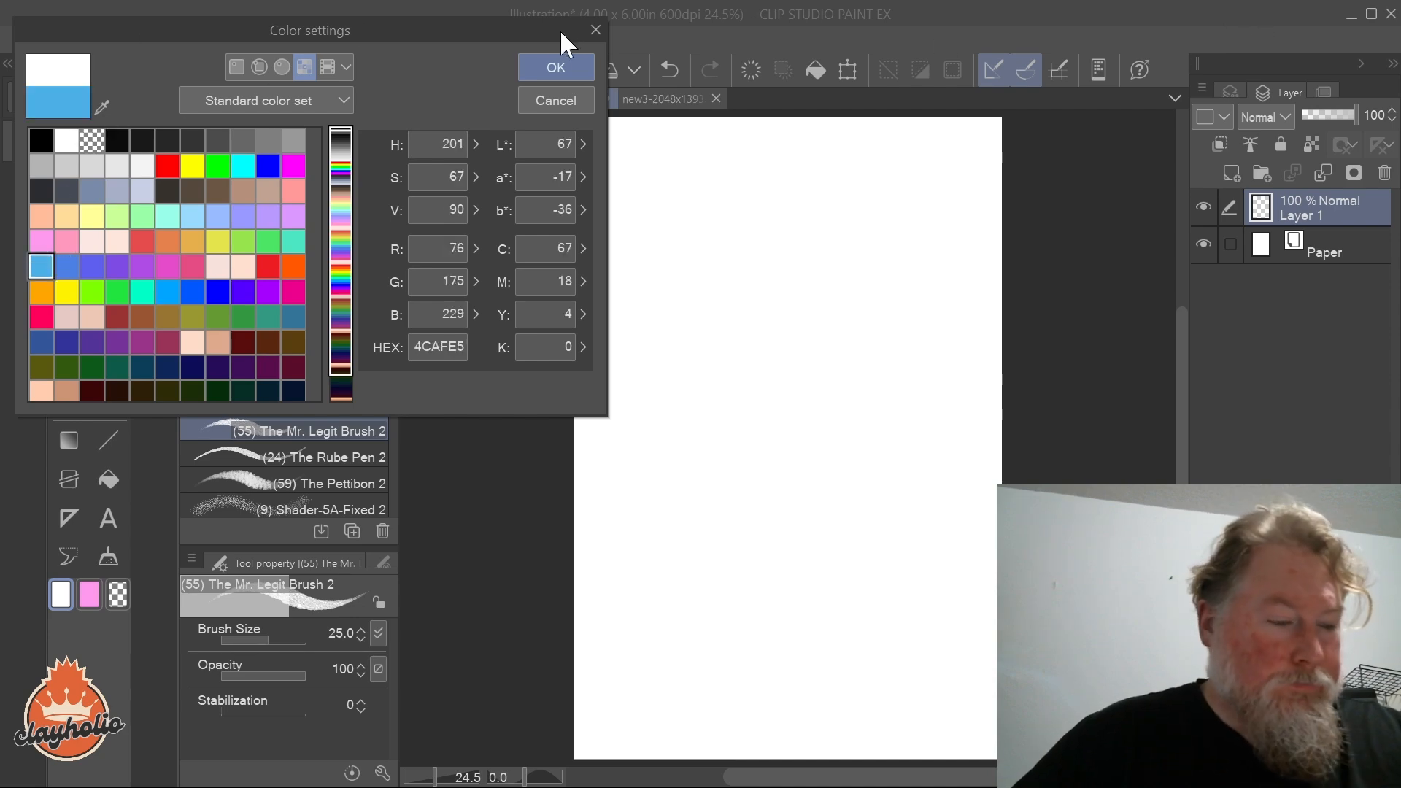
pyautogui.click(553, 57)
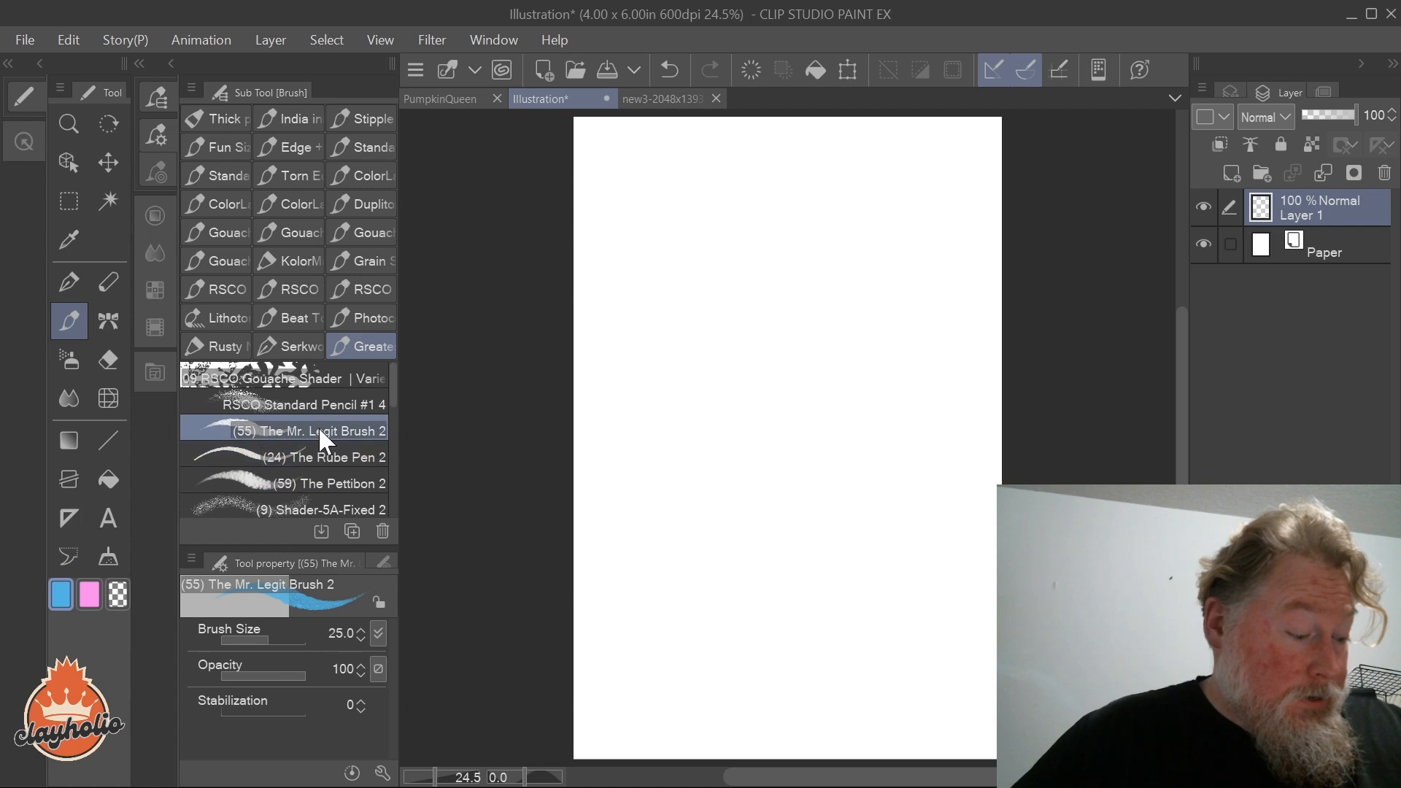
# Step: Choose the Serkworks Pencil Soft Lead brush for sketching on the Illustration canvas
pyautogui.click(292, 347)
pyautogui.scroll(-5, 310, 431)
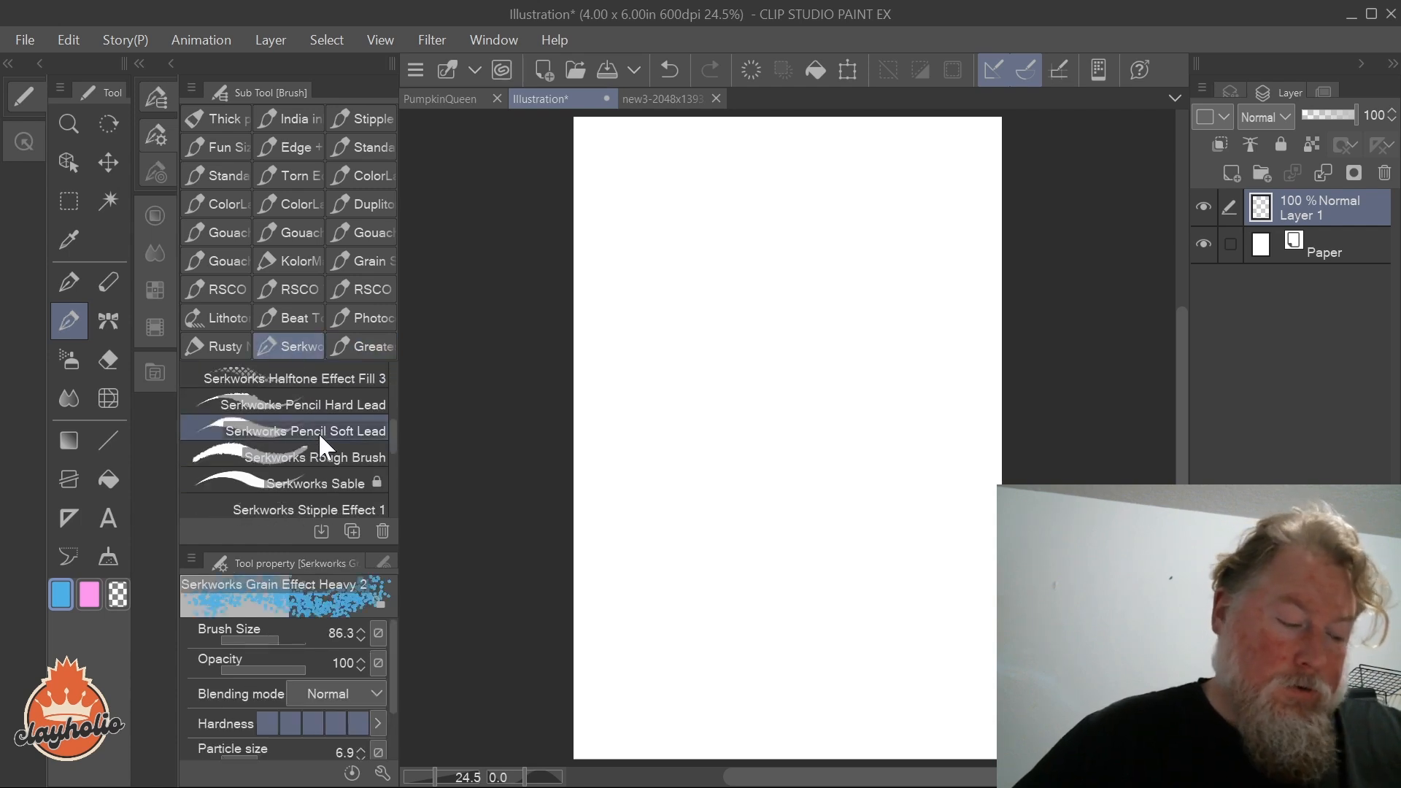
pyautogui.click(318, 431)
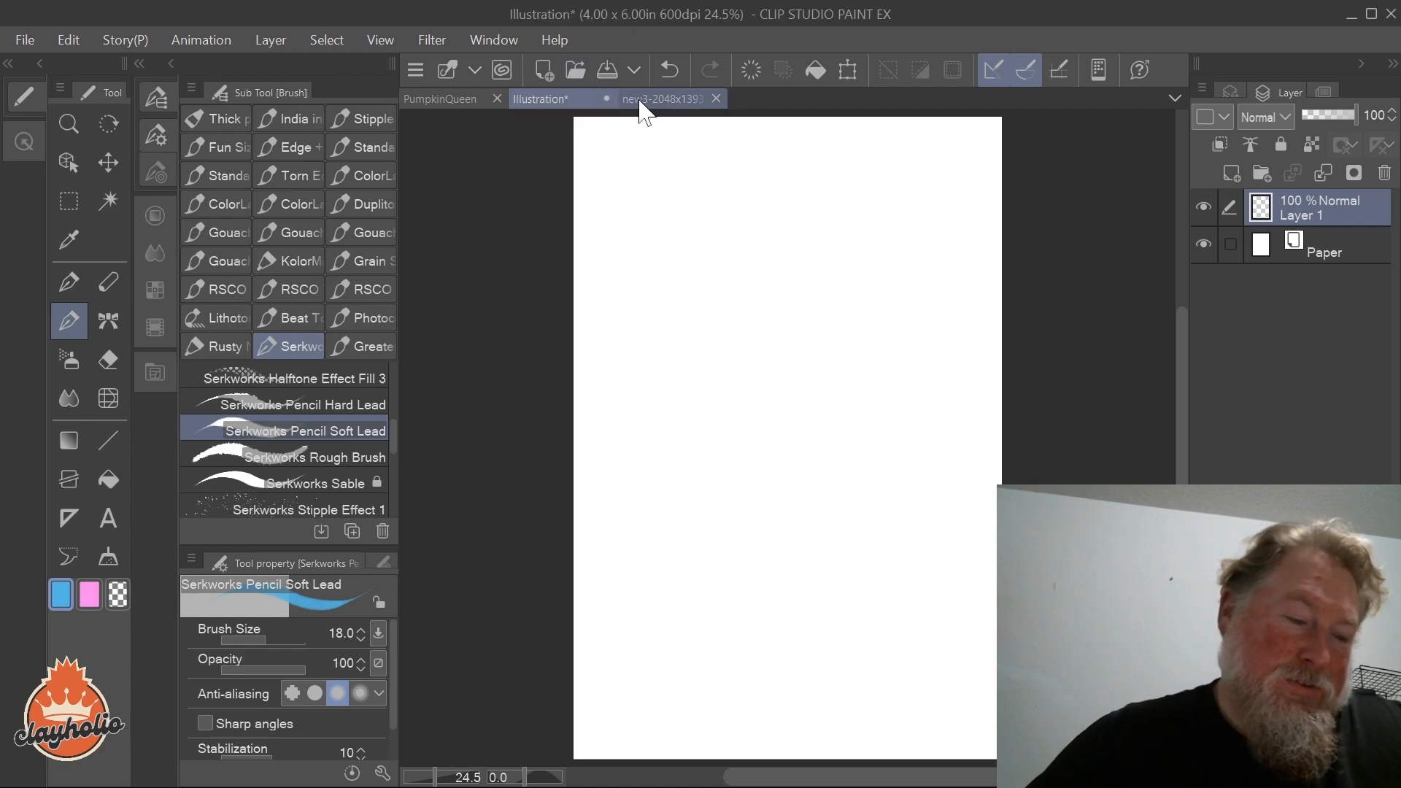
pyautogui.click(673, 102)
pyautogui.click(553, 99)
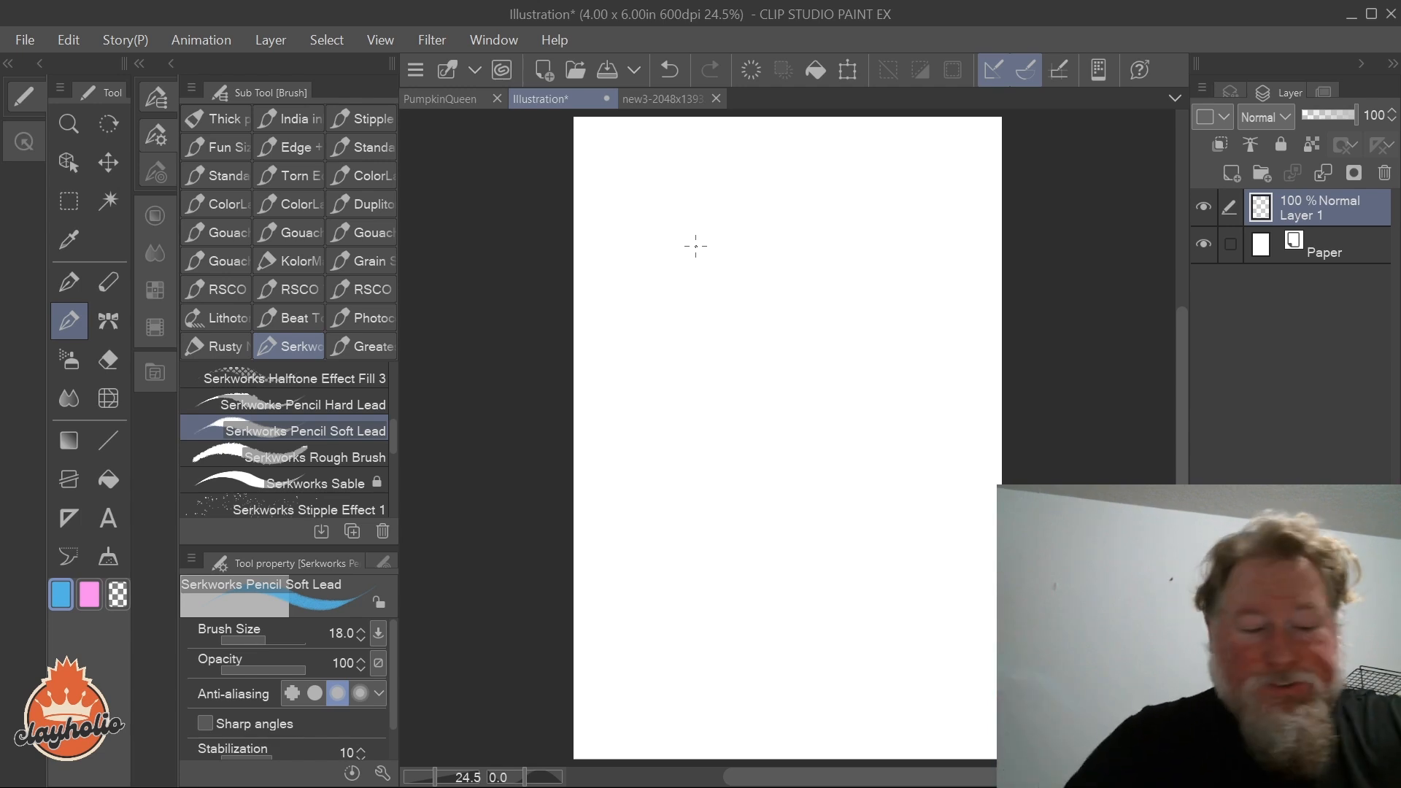
# Step: Rough in the seated figure's head, shoulder, torso and bent arm near the middle of the page
pyautogui.moveTo(662, 414)
pyautogui.mouseDown()
pyautogui.moveTo(780, 441)
pyautogui.moveTo(606, 549)
pyautogui.moveTo(791, 454)
pyautogui.moveTo(727, 476)
pyautogui.moveTo(663, 404)
pyautogui.moveTo(734, 324)
pyautogui.moveTo(761, 382)
pyautogui.moveTo(660, 338)
pyautogui.moveTo(781, 335)
pyautogui.moveTo(763, 376)
pyautogui.moveTo(702, 279)
pyautogui.moveTo(765, 363)
pyautogui.moveTo(754, 326)
pyautogui.moveTo(730, 381)
pyautogui.mouseUp()
pyautogui.moveTo(771, 298)
pyautogui.mouseDown()
pyautogui.moveTo(788, 344)
pyautogui.moveTo(783, 328)
pyautogui.moveTo(764, 394)
pyautogui.mouseUp()
pyautogui.moveTo(728, 447)
pyautogui.mouseDown()
pyautogui.moveTo(841, 496)
pyautogui.moveTo(812, 551)
pyautogui.mouseUp()
pyautogui.moveTo(801, 487); pyautogui.dragTo(909, 423)
pyautogui.moveTo(723, 434)
pyautogui.mouseDown()
pyautogui.moveTo(807, 540)
pyautogui.moveTo(792, 520)
pyautogui.mouseUp()
pyautogui.moveTo(750, 416); pyautogui.dragTo(824, 551)
pyautogui.moveTo(729, 495)
pyautogui.mouseDown()
pyautogui.moveTo(729, 412)
pyautogui.moveTo(817, 467)
pyautogui.mouseUp()
pyautogui.moveTo(721, 418); pyautogui.dragTo(789, 453)
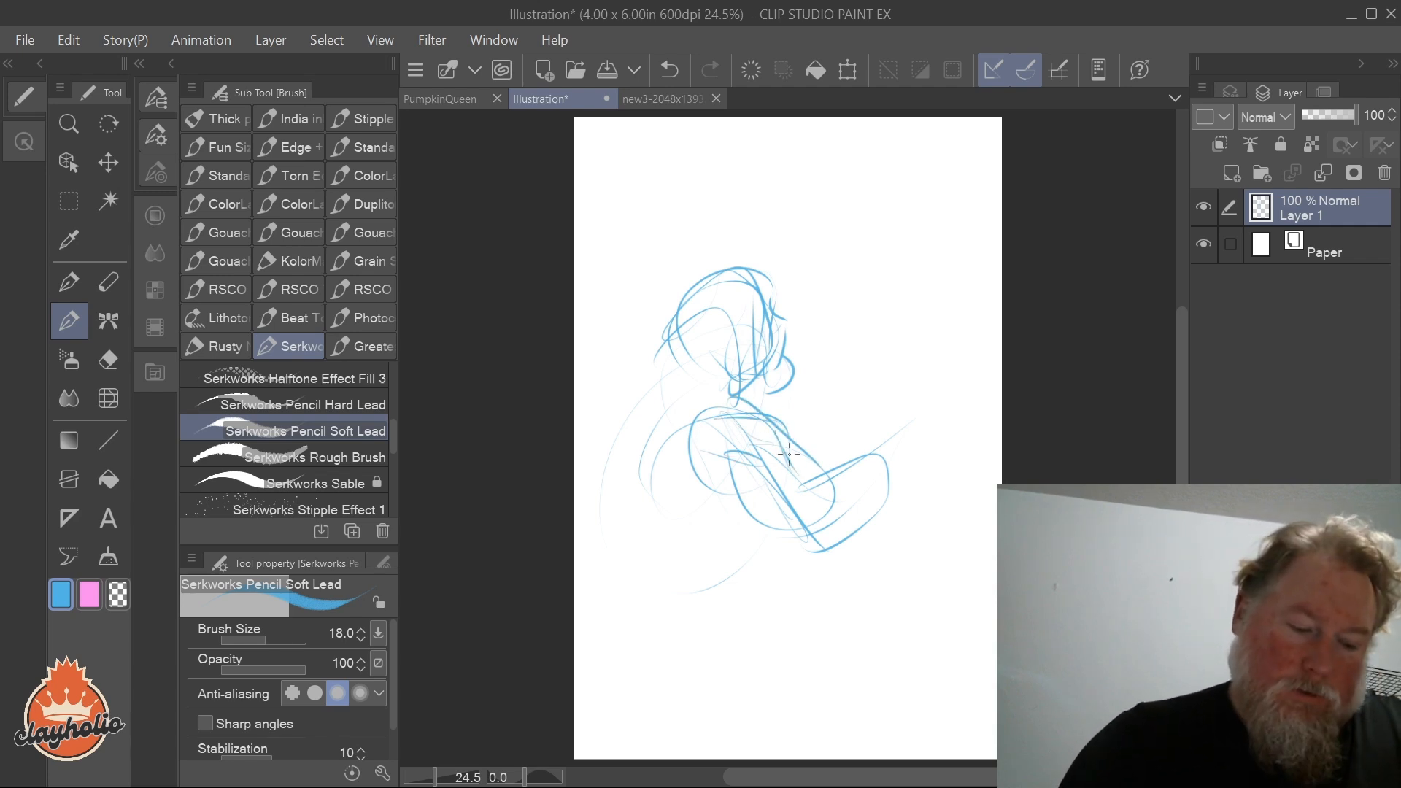
# Step: Sketch the figure's ear and facial profile, with strokes running down from brow to chin
pyautogui.moveTo(741, 279)
pyautogui.mouseDown()
pyautogui.moveTo(686, 321)
pyautogui.moveTo(705, 376)
pyautogui.moveTo(727, 375)
pyautogui.mouseUp()
pyautogui.moveTo(749, 321)
pyautogui.mouseDown()
pyautogui.moveTo(721, 332)
pyautogui.moveTo(736, 320)
pyautogui.moveTo(741, 354)
pyautogui.mouseUp()
pyautogui.moveTo(777, 310); pyautogui.dragTo(790, 320)
pyautogui.moveTo(781, 330)
pyautogui.mouseDown()
pyautogui.moveTo(773, 393)
pyautogui.moveTo(785, 395)
pyautogui.mouseUp()
# Step: Sketch the curve of the figure's back, the chair back behind it and a small oval on top of the chair
pyautogui.moveTo(669, 384)
pyautogui.mouseDown()
pyautogui.moveTo(728, 401)
pyautogui.moveTo(620, 467)
pyautogui.moveTo(613, 564)
pyautogui.mouseUp()
pyautogui.moveTo(652, 397); pyautogui.dragTo(626, 630)
pyautogui.moveTo(661, 464); pyautogui.dragTo(574, 458)
pyautogui.moveTo(574, 458)
pyautogui.mouseDown()
pyautogui.moveTo(686, 480)
pyautogui.moveTo(667, 610)
pyautogui.mouseUp()
pyautogui.moveTo(679, 483)
pyautogui.mouseDown()
pyautogui.moveTo(658, 649)
pyautogui.moveTo(575, 603)
pyautogui.mouseUp()
pyautogui.moveTo(624, 438)
pyautogui.mouseDown()
pyautogui.moveTo(613, 442)
pyautogui.moveTo(632, 427)
pyautogui.mouseUp()
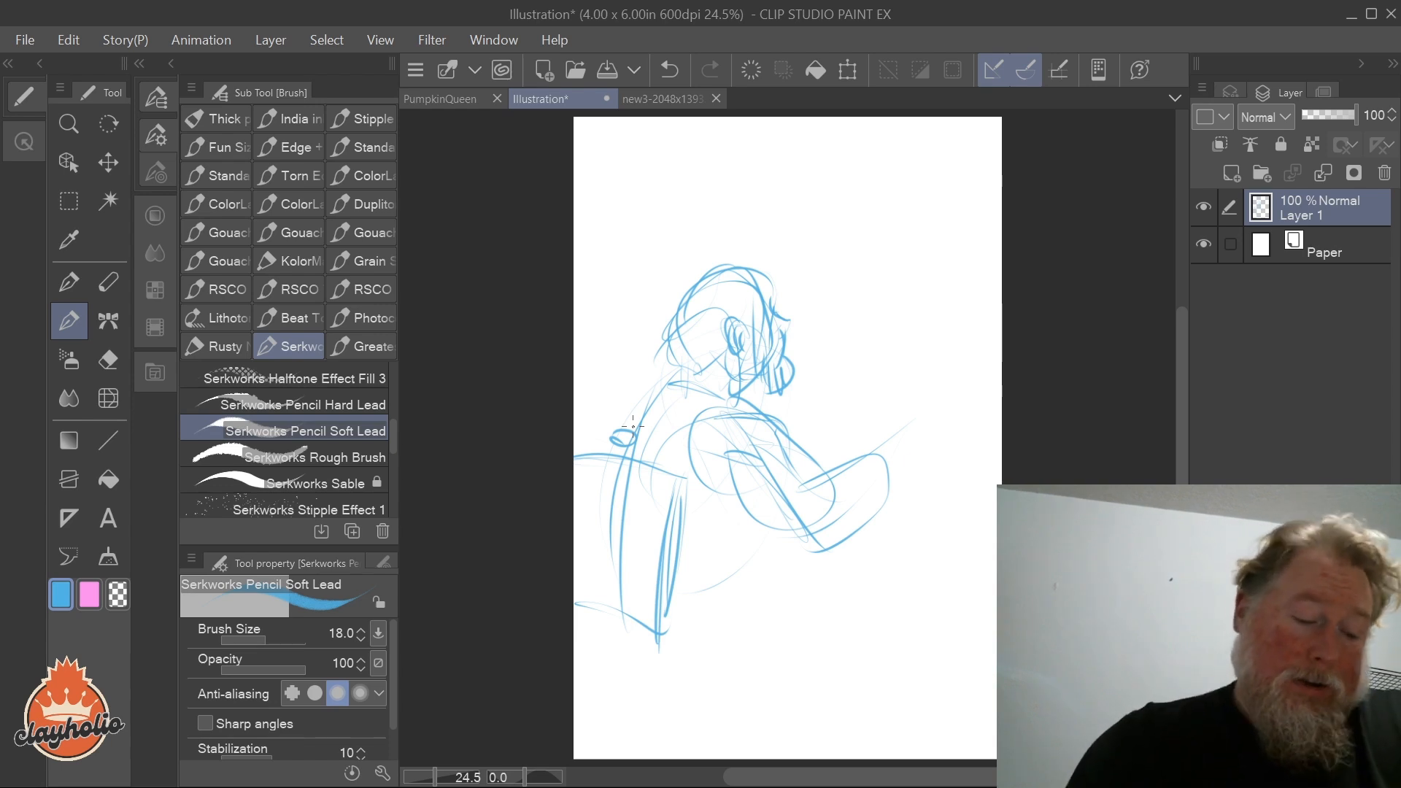
# Step: Reinforce the chair back with doubled strokes along its top, side and lower edges
pyautogui.moveTo(578, 449)
pyautogui.mouseDown()
pyautogui.moveTo(679, 473)
pyautogui.moveTo(670, 600)
pyautogui.mouseUp()
pyautogui.moveTo(685, 480); pyautogui.dragTo(668, 643)
pyautogui.moveTo(576, 597); pyautogui.dragTo(671, 634)
pyautogui.moveTo(576, 600); pyautogui.dragTo(620, 621)
pyautogui.moveTo(673, 484); pyautogui.dragTo(659, 584)
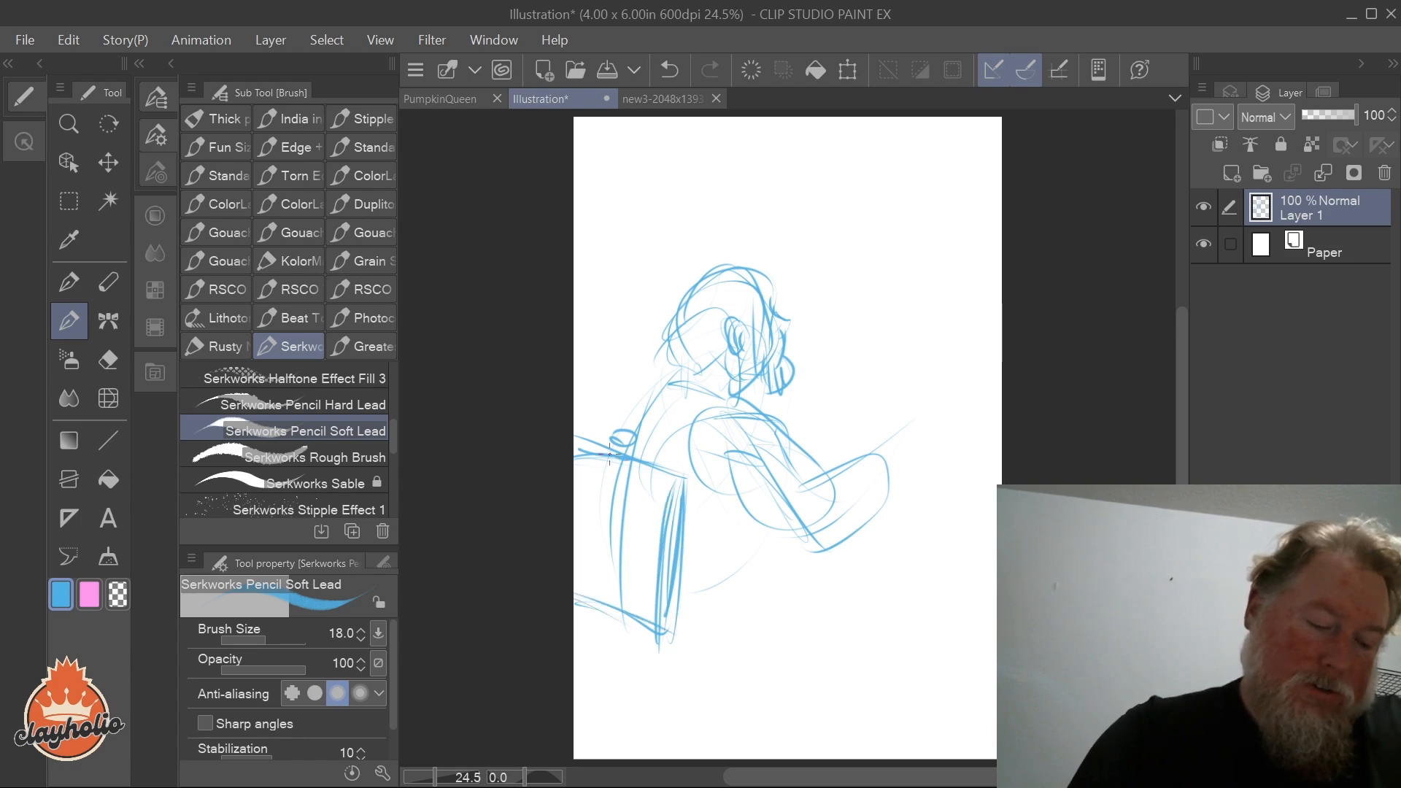
# Step: Sketch a boxy shape with vertical strokes over the chair back and darken the oval above it
pyautogui.moveTo(626, 436)
pyautogui.mouseDown()
pyautogui.moveTo(606, 442)
pyautogui.moveTo(584, 583)
pyautogui.mouseUp()
pyautogui.moveTo(598, 446); pyautogui.dragTo(591, 602)
pyautogui.moveTo(577, 489)
pyautogui.mouseDown()
pyautogui.moveTo(606, 478)
pyautogui.moveTo(606, 562)
pyautogui.mouseUp()
pyautogui.moveTo(617, 482)
pyautogui.mouseDown()
pyautogui.moveTo(625, 573)
pyautogui.moveTo(625, 509)
pyautogui.moveTo(623, 526)
pyautogui.mouseUp()
pyautogui.moveTo(620, 479)
pyautogui.mouseDown()
pyautogui.moveTo(588, 448)
pyautogui.moveTo(586, 483)
pyautogui.mouseUp()
pyautogui.moveTo(608, 442)
pyautogui.mouseDown()
pyautogui.moveTo(607, 487)
pyautogui.moveTo(632, 436)
pyautogui.mouseUp()
pyautogui.moveTo(582, 485)
pyautogui.mouseDown()
pyautogui.moveTo(583, 559)
pyautogui.moveTo(622, 566)
pyautogui.mouseUp()
# Step: Sketch the figure's lower torso, hip and thigh extending forward from the chair
pyautogui.moveTo(751, 471); pyautogui.dragTo(682, 627)
pyautogui.moveTo(770, 582); pyautogui.dragTo(708, 589)
pyautogui.moveTo(759, 561); pyautogui.dragTo(661, 666)
pyautogui.moveTo(767, 458)
pyautogui.mouseDown()
pyautogui.moveTo(737, 599)
pyautogui.moveTo(843, 588)
pyautogui.mouseUp()
pyautogui.moveTo(693, 659); pyautogui.dragTo(863, 604)
# Step: Outline the tilted drafting table in front of the figure with its lower, slanted and far edges
pyautogui.moveTo(774, 487); pyautogui.dragTo(974, 568)
pyautogui.moveTo(865, 530); pyautogui.dragTo(979, 563)
pyautogui.moveTo(963, 554)
pyautogui.mouseDown()
pyautogui.moveTo(1060, 384)
pyautogui.moveTo(994, 539)
pyautogui.mouseUp()
pyautogui.moveTo(897, 286); pyautogui.dragTo(1002, 296)
pyautogui.moveTo(762, 406); pyautogui.dragTo(898, 285)
pyautogui.moveTo(730, 441); pyautogui.dragTo(902, 290)
# Step: Add loose hair strokes around the crown, nape and side of the figure's head
pyautogui.moveTo(752, 275); pyautogui.dragTo(690, 264)
pyautogui.moveTo(726, 264)
pyautogui.mouseDown()
pyautogui.moveTo(651, 344)
pyautogui.moveTo(660, 363)
pyautogui.mouseUp()
pyautogui.moveTo(648, 352)
pyautogui.mouseDown()
pyautogui.moveTo(683, 360)
pyautogui.moveTo(712, 311)
pyautogui.moveTo(719, 369)
pyautogui.mouseUp()
pyautogui.moveTo(748, 287); pyautogui.dragTo(733, 319)
pyautogui.moveTo(751, 270)
pyautogui.mouseDown()
pyautogui.moveTo(745, 320)
pyautogui.moveTo(776, 286)
pyautogui.moveTo(789, 343)
pyautogui.moveTo(766, 384)
pyautogui.mouseUp()
# Step: Sketch the bent knee and the lower leg running down to the bottom edge of the page
pyautogui.moveTo(868, 575); pyautogui.dragTo(815, 651)
pyautogui.moveTo(872, 575); pyautogui.dragTo(822, 640)
pyautogui.moveTo(830, 634); pyautogui.dragTo(854, 648)
pyautogui.moveTo(865, 570)
pyautogui.mouseDown()
pyautogui.moveTo(889, 629)
pyautogui.moveTo(865, 730)
pyautogui.mouseUp()
pyautogui.moveTo(918, 605); pyautogui.dragTo(868, 756)
pyautogui.moveTo(872, 605)
pyautogui.mouseDown()
pyautogui.moveTo(812, 674)
pyautogui.moveTo(851, 735)
pyautogui.mouseUp()
pyautogui.moveTo(903, 614); pyautogui.dragTo(851, 759)
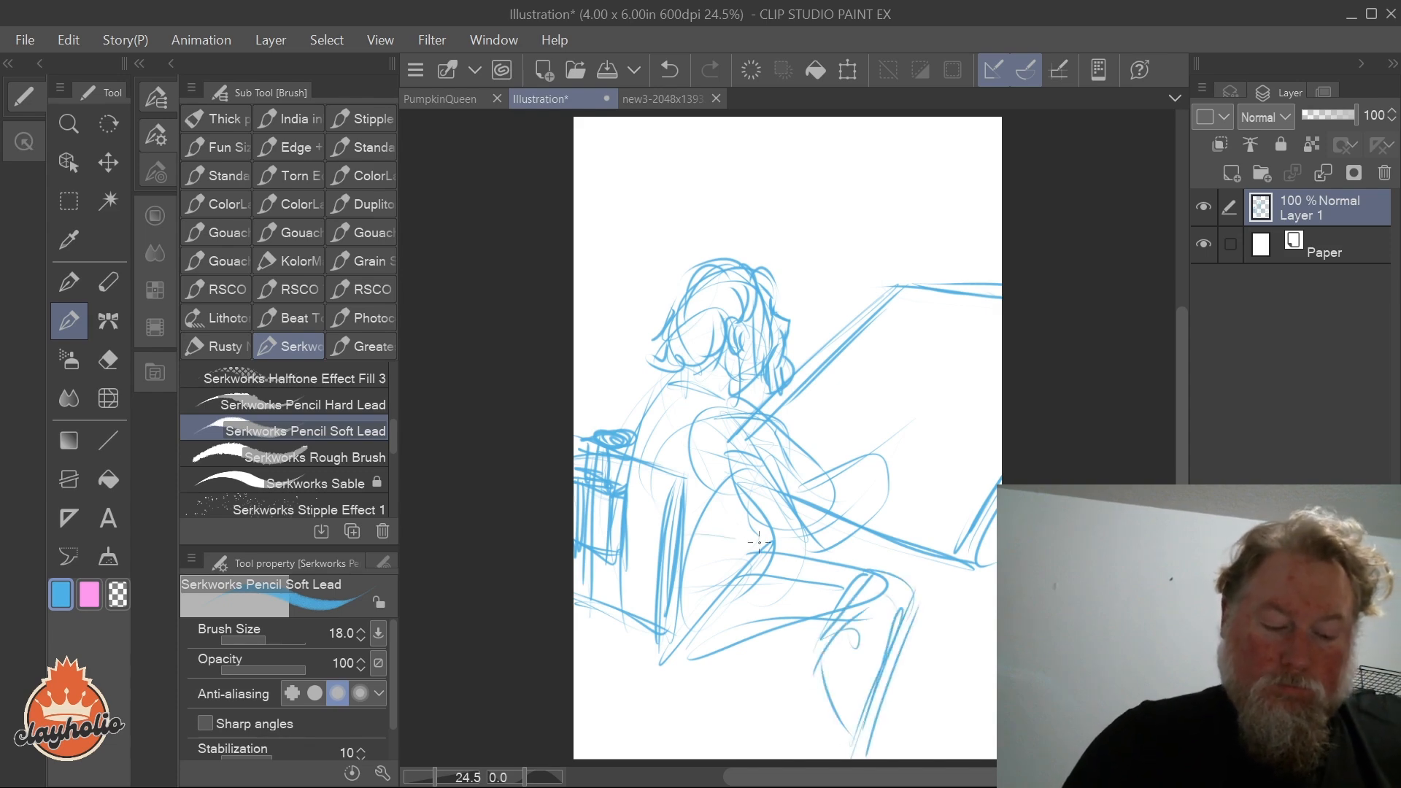
# Step: Sketch the chair's seat and lower frame beneath the figure's thigh, meeting at the front corner
pyautogui.moveTo(602, 587)
pyautogui.mouseDown()
pyautogui.moveTo(596, 667)
pyautogui.moveTo(578, 681)
pyautogui.mouseUp()
pyautogui.moveTo(593, 550); pyautogui.dragTo(593, 694)
pyautogui.moveTo(599, 646); pyautogui.dragTo(683, 723)
pyautogui.moveTo(581, 660); pyautogui.dragTo(690, 712)
pyautogui.moveTo(760, 676)
pyautogui.mouseDown()
pyautogui.moveTo(795, 670)
pyautogui.moveTo(676, 696)
pyautogui.mouseUp()
pyautogui.moveTo(821, 635); pyautogui.dragTo(650, 696)
pyautogui.moveTo(782, 644); pyautogui.dragTo(805, 645)
pyautogui.moveTo(807, 627)
pyautogui.mouseDown()
pyautogui.moveTo(805, 671)
pyautogui.moveTo(668, 709)
pyautogui.mouseUp()
pyautogui.moveTo(810, 655); pyautogui.dragTo(686, 719)
pyautogui.moveTo(573, 632)
pyautogui.mouseDown()
pyautogui.moveTo(668, 675)
pyautogui.moveTo(653, 695)
pyautogui.moveTo(678, 694)
pyautogui.moveTo(669, 673)
pyautogui.moveTo(807, 628)
pyautogui.mouseUp()
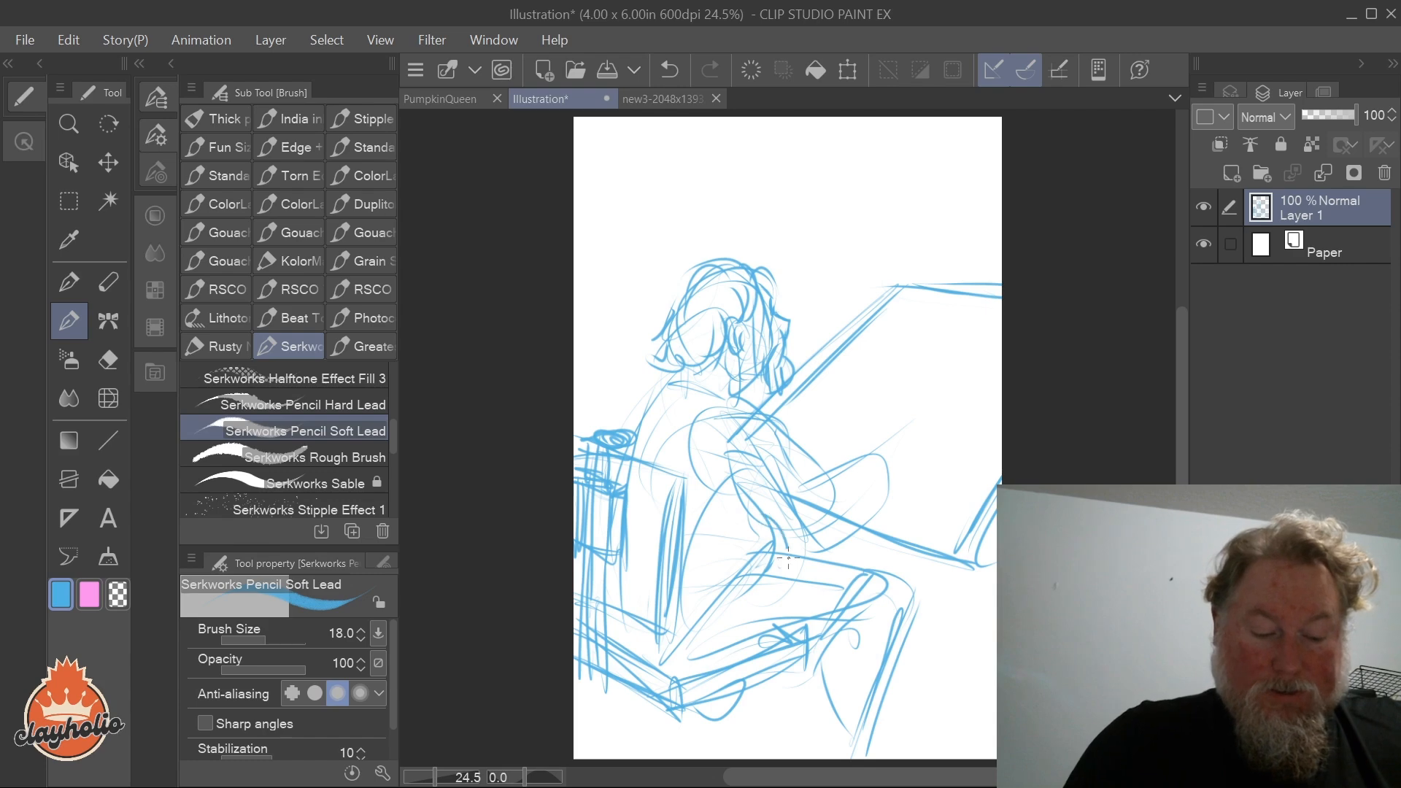
# Step: Strengthen the contours of the figure's waist, upper back and upper arm
pyautogui.moveTo(772, 560)
pyautogui.mouseDown()
pyautogui.moveTo(670, 653)
pyautogui.moveTo(651, 644)
pyautogui.mouseUp()
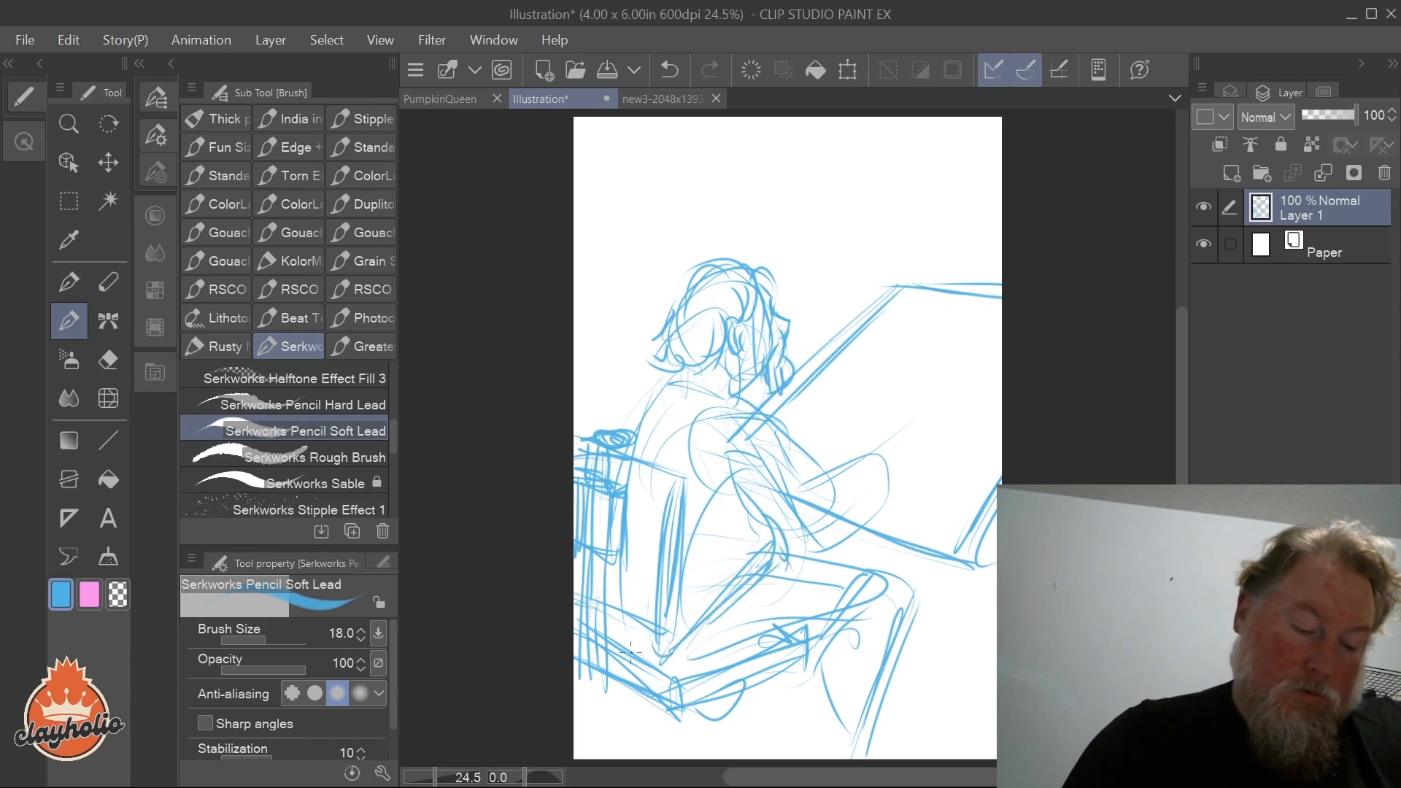
pyautogui.moveTo(668, 387); pyautogui.dragTo(622, 432)
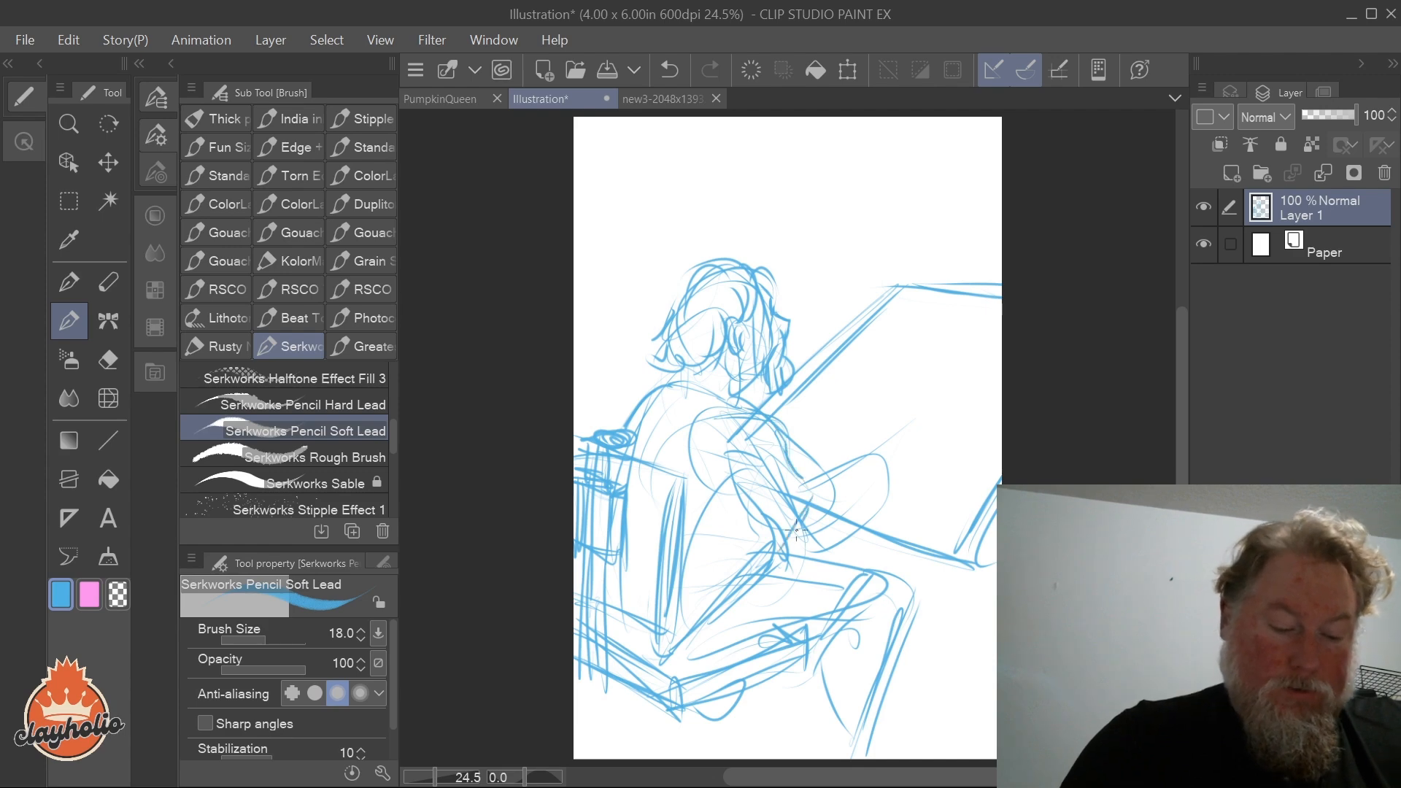
pyautogui.moveTo(706, 494); pyautogui.dragTo(769, 536)
# Step: Sketch the forearm and hand holding a pen over a tilted sheet of paper on the table
pyautogui.moveTo(806, 492)
pyautogui.mouseDown()
pyautogui.moveTo(817, 505)
pyautogui.moveTo(799, 533)
pyautogui.moveTo(918, 451)
pyautogui.mouseUp()
pyautogui.moveTo(914, 467)
pyautogui.mouseDown()
pyautogui.moveTo(843, 542)
pyautogui.moveTo(889, 505)
pyautogui.moveTo(918, 418)
pyautogui.moveTo(933, 469)
pyautogui.moveTo(928, 380)
pyautogui.moveTo(824, 451)
pyautogui.mouseUp()
pyautogui.moveTo(894, 362); pyautogui.dragTo(963, 369)
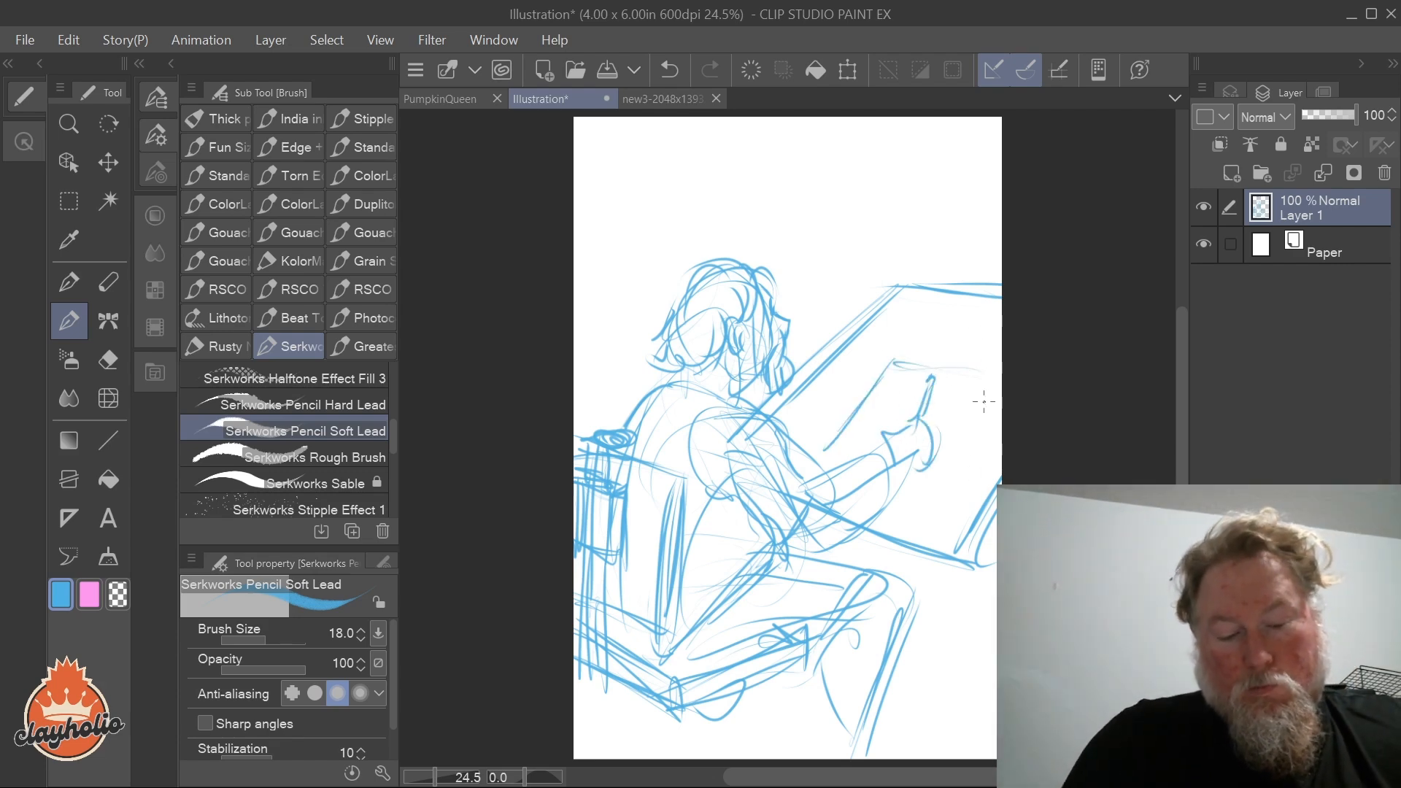
pyautogui.moveTo(930, 481)
pyautogui.mouseDown()
pyautogui.moveTo(913, 509)
pyautogui.moveTo(832, 500)
pyautogui.moveTo(928, 501)
pyautogui.moveTo(965, 409)
pyautogui.mouseUp()
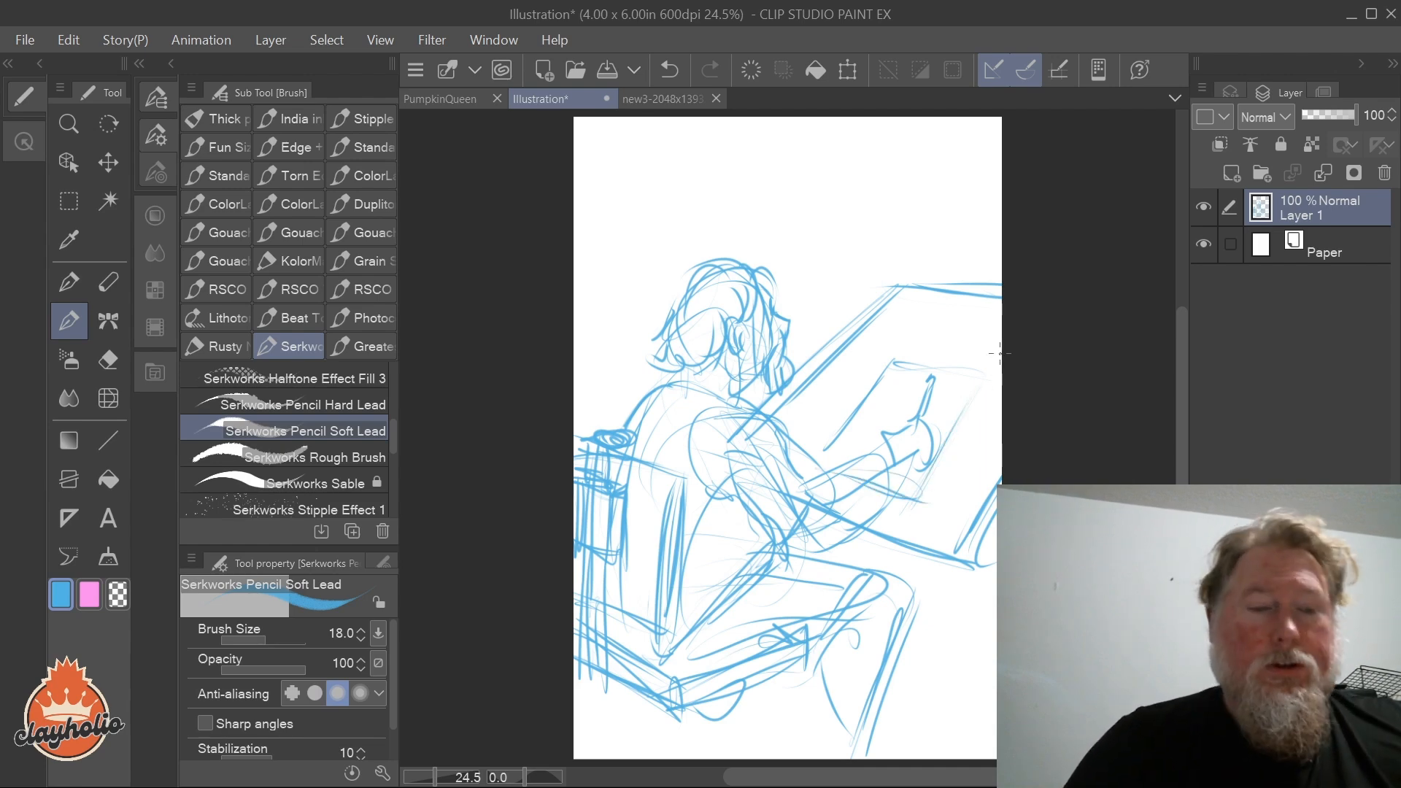
# Step: Add small drawing marks on the sheet of paper around the pen hand
pyautogui.moveTo(912, 365)
pyautogui.mouseDown()
pyautogui.moveTo(977, 377)
pyautogui.moveTo(983, 394)
pyautogui.moveTo(881, 399)
pyautogui.mouseUp()
pyautogui.moveTo(873, 407)
pyautogui.mouseDown()
pyautogui.moveTo(908, 408)
pyautogui.moveTo(916, 385)
pyautogui.moveTo(907, 407)
pyautogui.moveTo(957, 389)
pyautogui.mouseUp()
pyautogui.moveTo(869, 414)
pyautogui.mouseDown()
pyautogui.moveTo(891, 416)
pyautogui.moveTo(829, 462)
pyautogui.mouseUp()
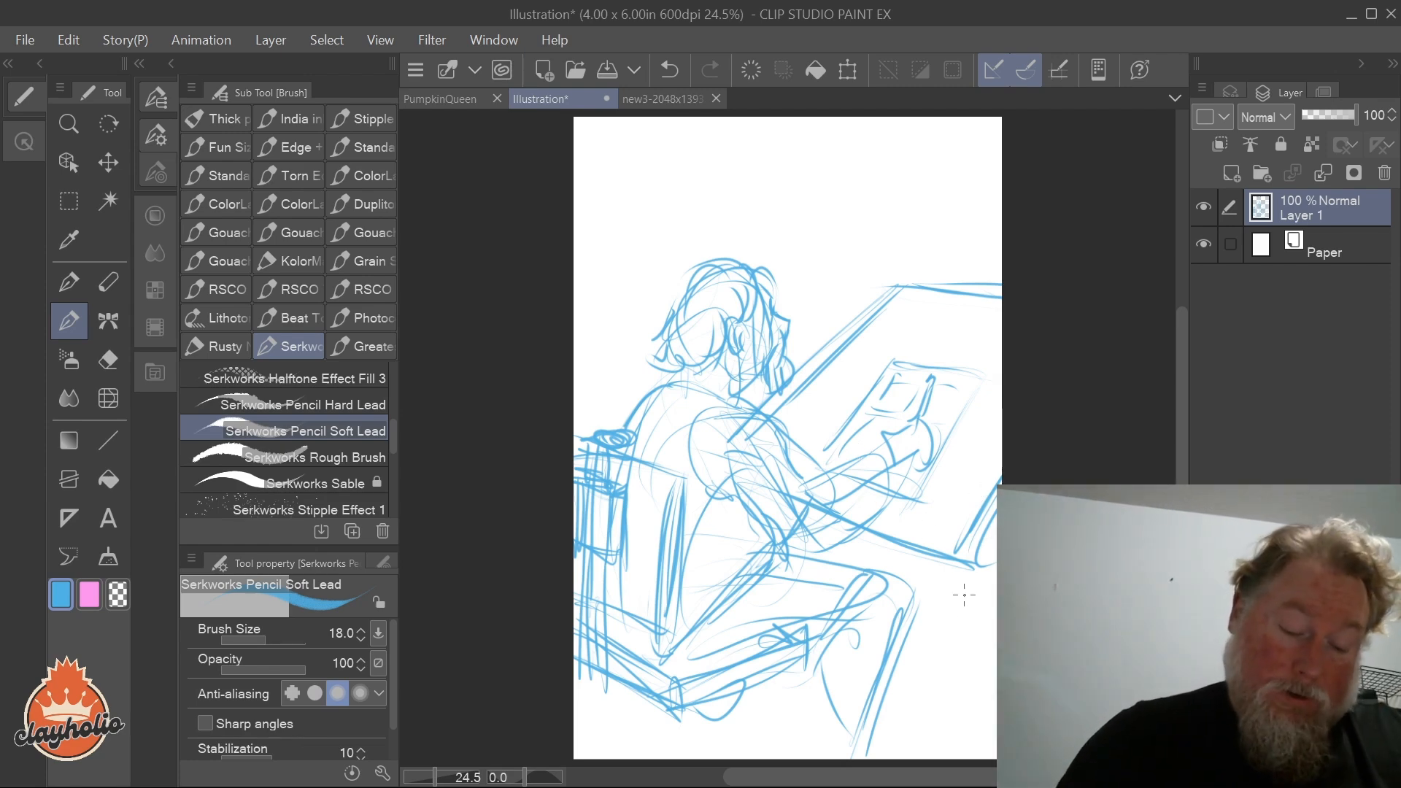
# Step: Sketch the drafting table's leg with its boxy bracket and reinforce the tabletop's slanted edge
pyautogui.moveTo(934, 562)
pyautogui.mouseDown()
pyautogui.moveTo(923, 712)
pyautogui.moveTo(947, 647)
pyautogui.moveTo(941, 741)
pyautogui.mouseUp()
pyautogui.moveTo(940, 562); pyautogui.dragTo(934, 730)
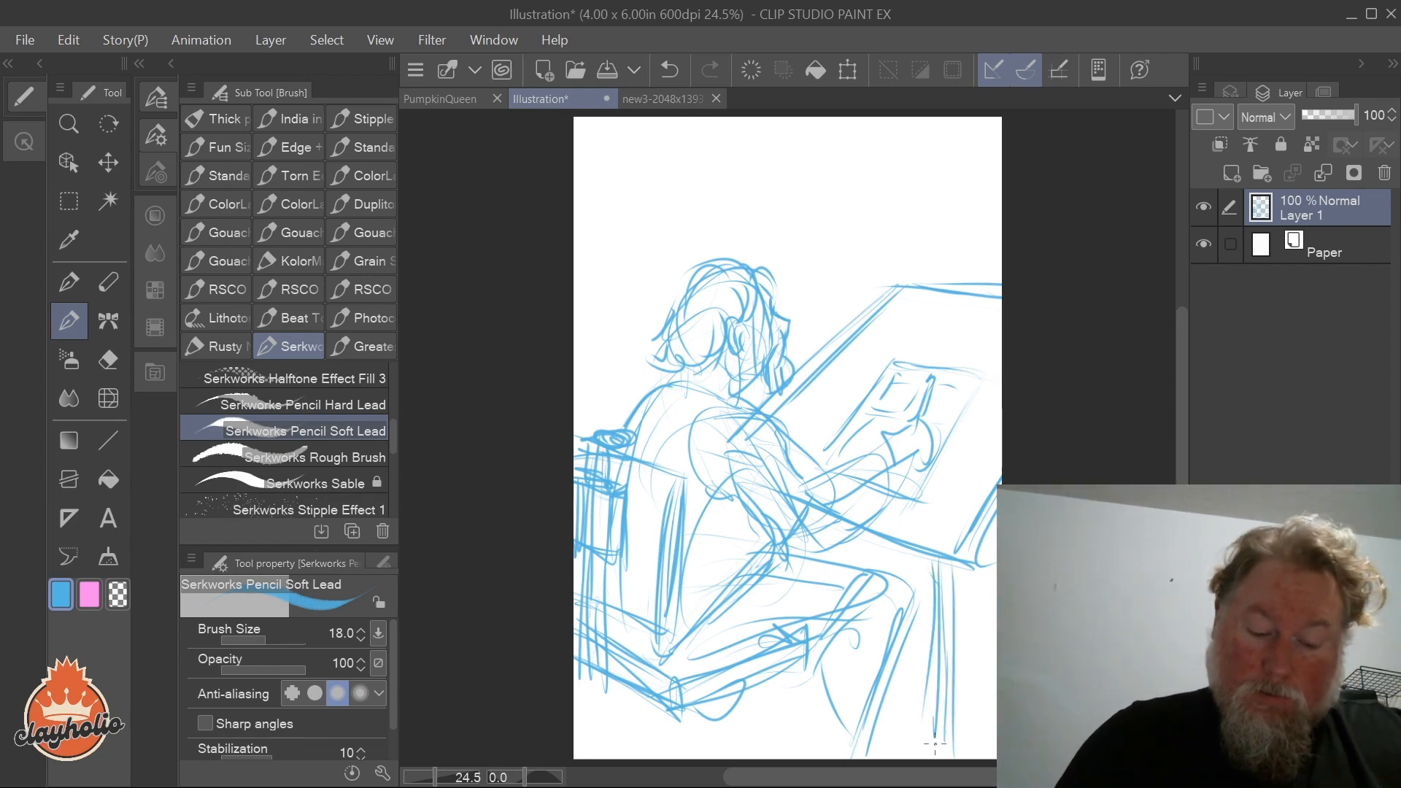
pyautogui.moveTo(927, 600); pyautogui.dragTo(971, 593)
pyautogui.moveTo(924, 584)
pyautogui.mouseDown()
pyautogui.moveTo(921, 626)
pyautogui.moveTo(949, 620)
pyautogui.mouseUp()
pyautogui.moveTo(962, 584)
pyautogui.mouseDown()
pyautogui.moveTo(967, 620)
pyautogui.moveTo(958, 607)
pyautogui.mouseUp()
pyautogui.moveTo(942, 621)
pyautogui.mouseDown()
pyautogui.moveTo(958, 592)
pyautogui.moveTo(939, 628)
pyautogui.moveTo(950, 725)
pyautogui.mouseUp()
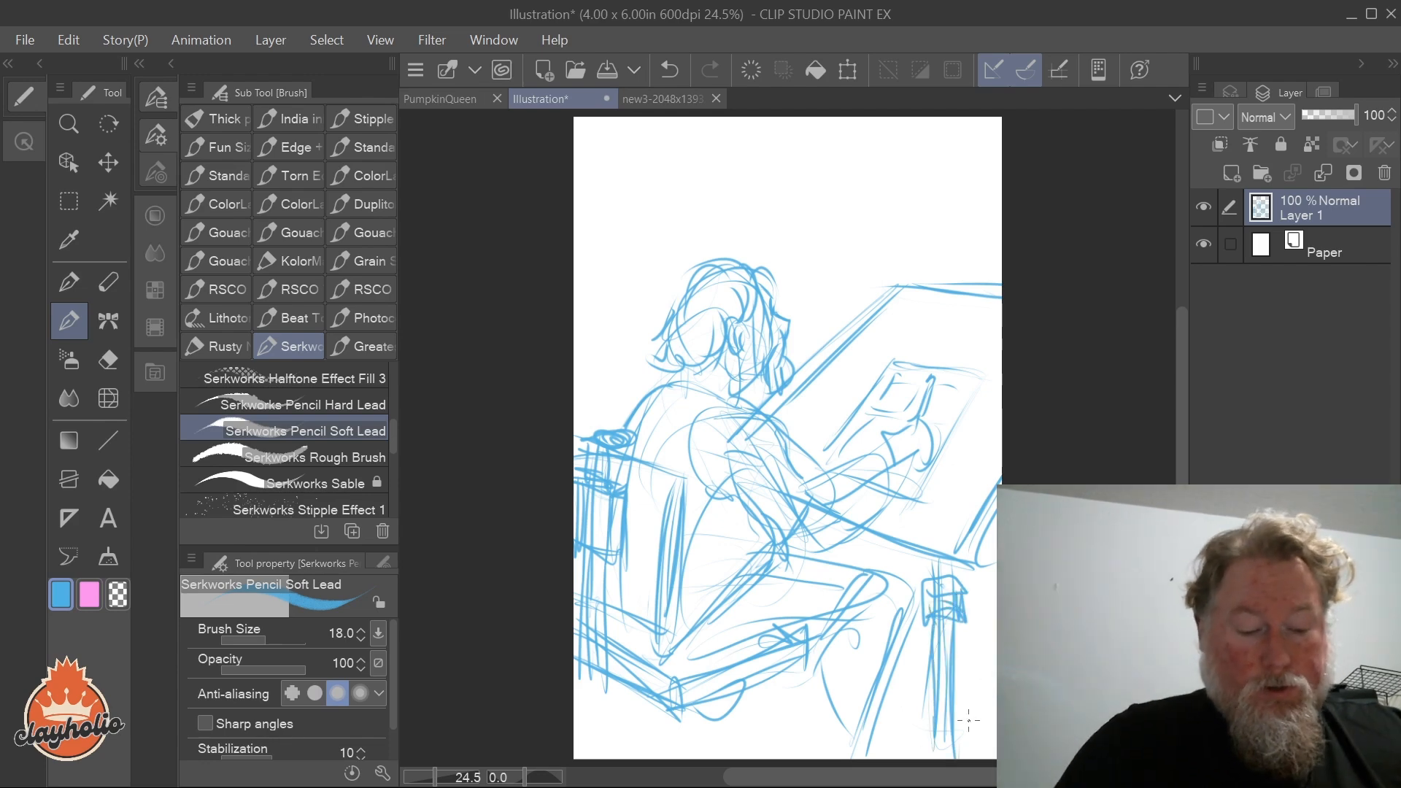
pyautogui.moveTo(889, 286); pyautogui.dragTo(779, 429)
pyautogui.moveTo(883, 291); pyautogui.dragTo(799, 386)
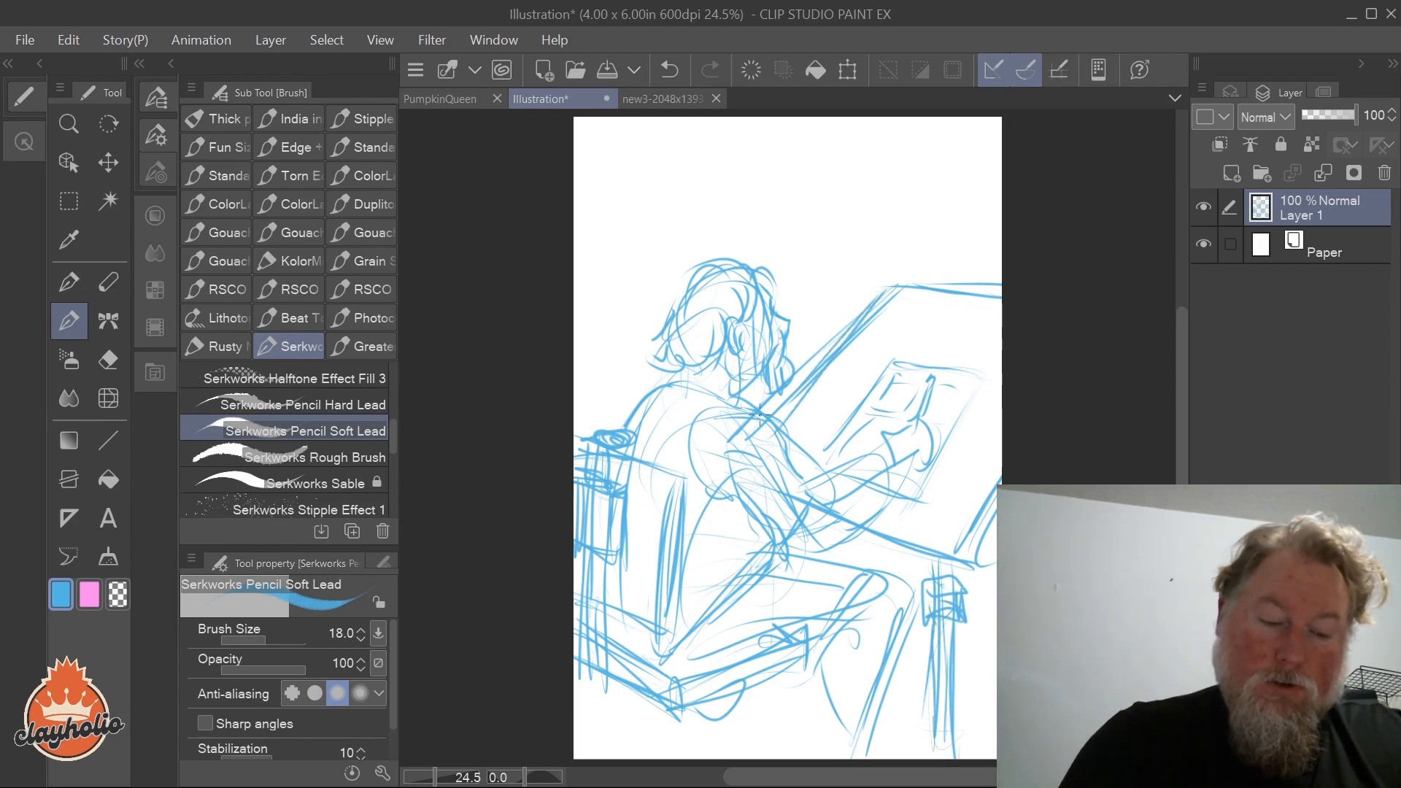
# Step: Sketch an oval lamp base on the table's far edge and add a hair stroke behind the head
pyautogui.moveTo(993, 284)
pyautogui.mouseDown()
pyautogui.moveTo(956, 307)
pyautogui.moveTo(983, 312)
pyautogui.moveTo(983, 287)
pyautogui.moveTo(1003, 286)
pyautogui.moveTo(1000, 313)
pyautogui.moveTo(977, 284)
pyautogui.mouseUp()
pyautogui.moveTo(978, 297); pyautogui.dragTo(1000, 291)
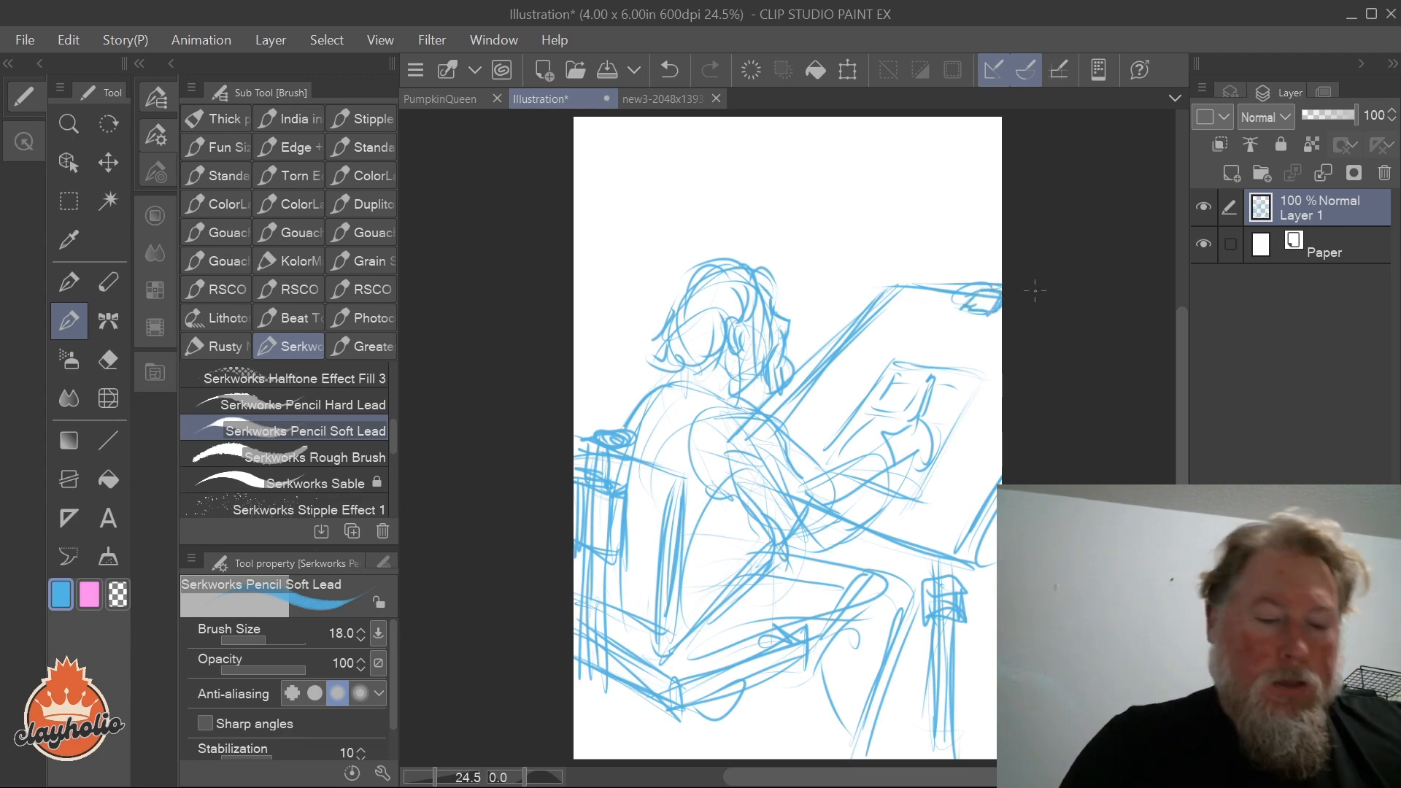
pyautogui.moveTo(695, 271); pyautogui.dragTo(651, 317)
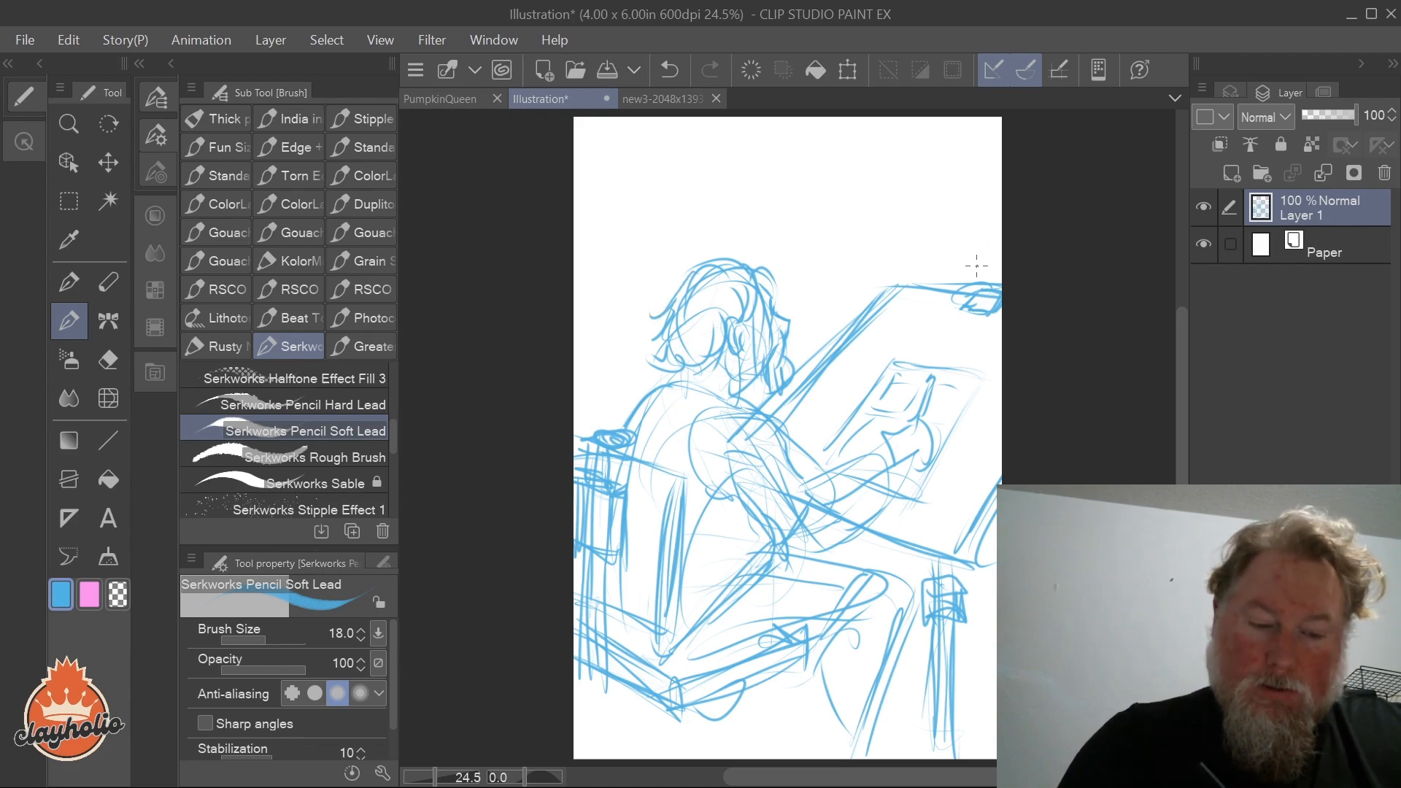
# Step: Sketch the desk lamp's upright, conical shade and connecting arm above the drafting table
pyautogui.moveTo(976, 283); pyautogui.dragTo(971, 194)
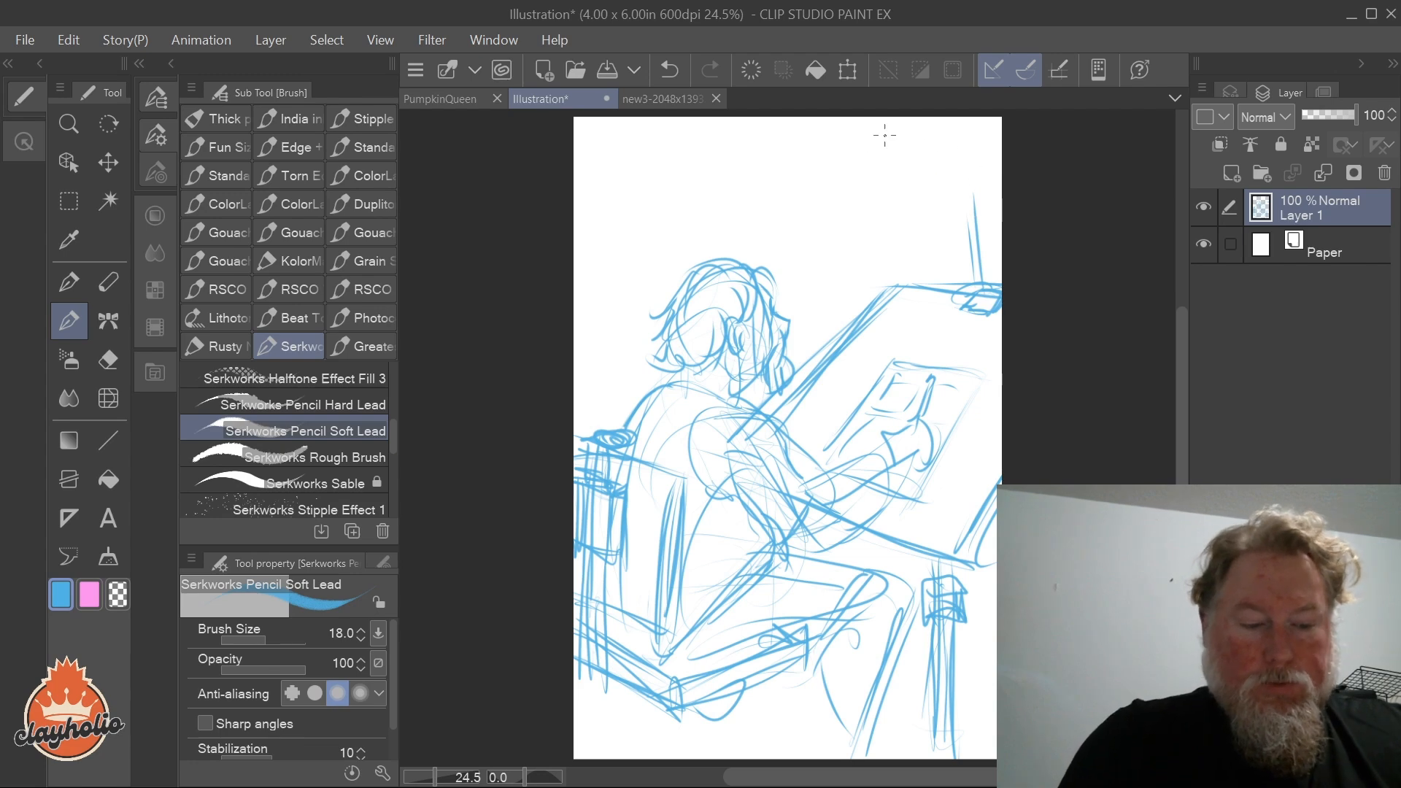
pyautogui.moveTo(878, 182)
pyautogui.mouseDown()
pyautogui.moveTo(851, 259)
pyautogui.moveTo(917, 270)
pyautogui.moveTo(934, 192)
pyautogui.moveTo(946, 268)
pyautogui.mouseUp()
pyautogui.moveTo(893, 175)
pyautogui.mouseDown()
pyautogui.moveTo(857, 245)
pyautogui.moveTo(938, 247)
pyautogui.mouseUp()
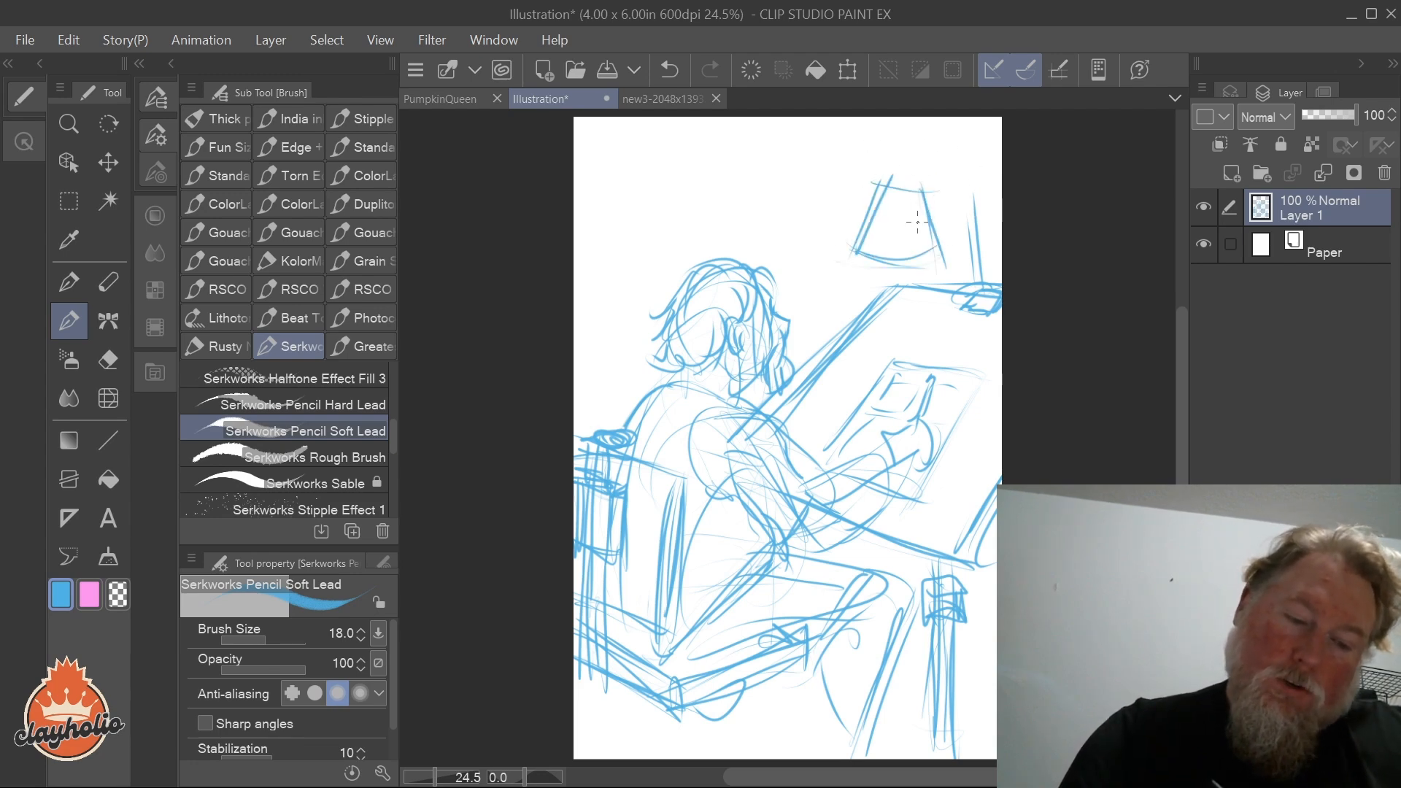
pyautogui.moveTo(912, 168)
pyautogui.mouseDown()
pyautogui.moveTo(968, 193)
pyautogui.moveTo(982, 179)
pyautogui.moveTo(927, 219)
pyautogui.moveTo(954, 211)
pyautogui.moveTo(935, 227)
pyautogui.moveTo(964, 185)
pyautogui.moveTo(924, 206)
pyautogui.moveTo(966, 197)
pyautogui.moveTo(971, 256)
pyautogui.moveTo(983, 189)
pyautogui.moveTo(989, 285)
pyautogui.mouseUp()
pyautogui.moveTo(970, 291); pyautogui.dragTo(959, 308)
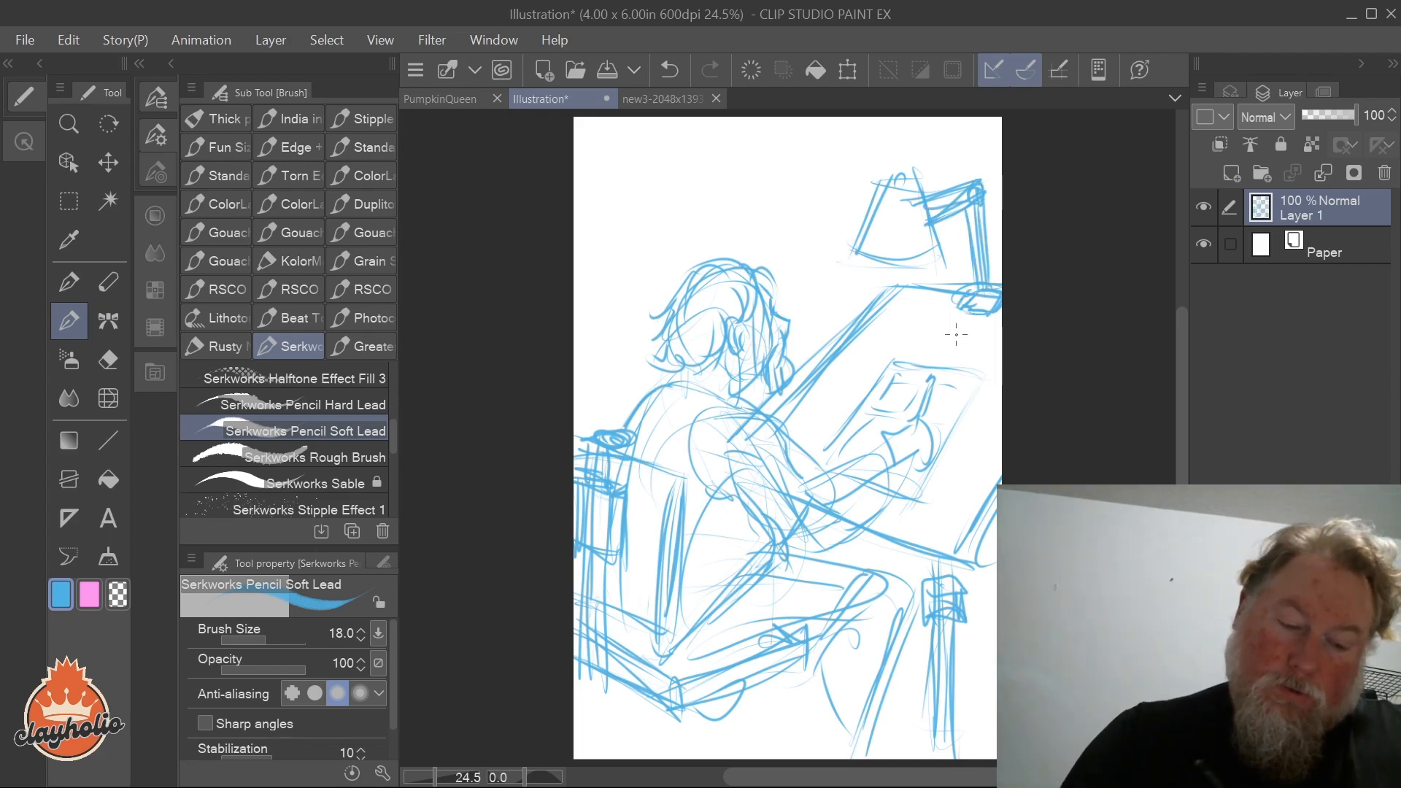
# Step: Firm up the drawing sheet's outer edge and sketch vertical background lines between the artist's head and the lamp
pyautogui.moveTo(954, 368)
pyautogui.mouseDown()
pyautogui.moveTo(980, 374)
pyautogui.moveTo(919, 501)
pyautogui.mouseUp()
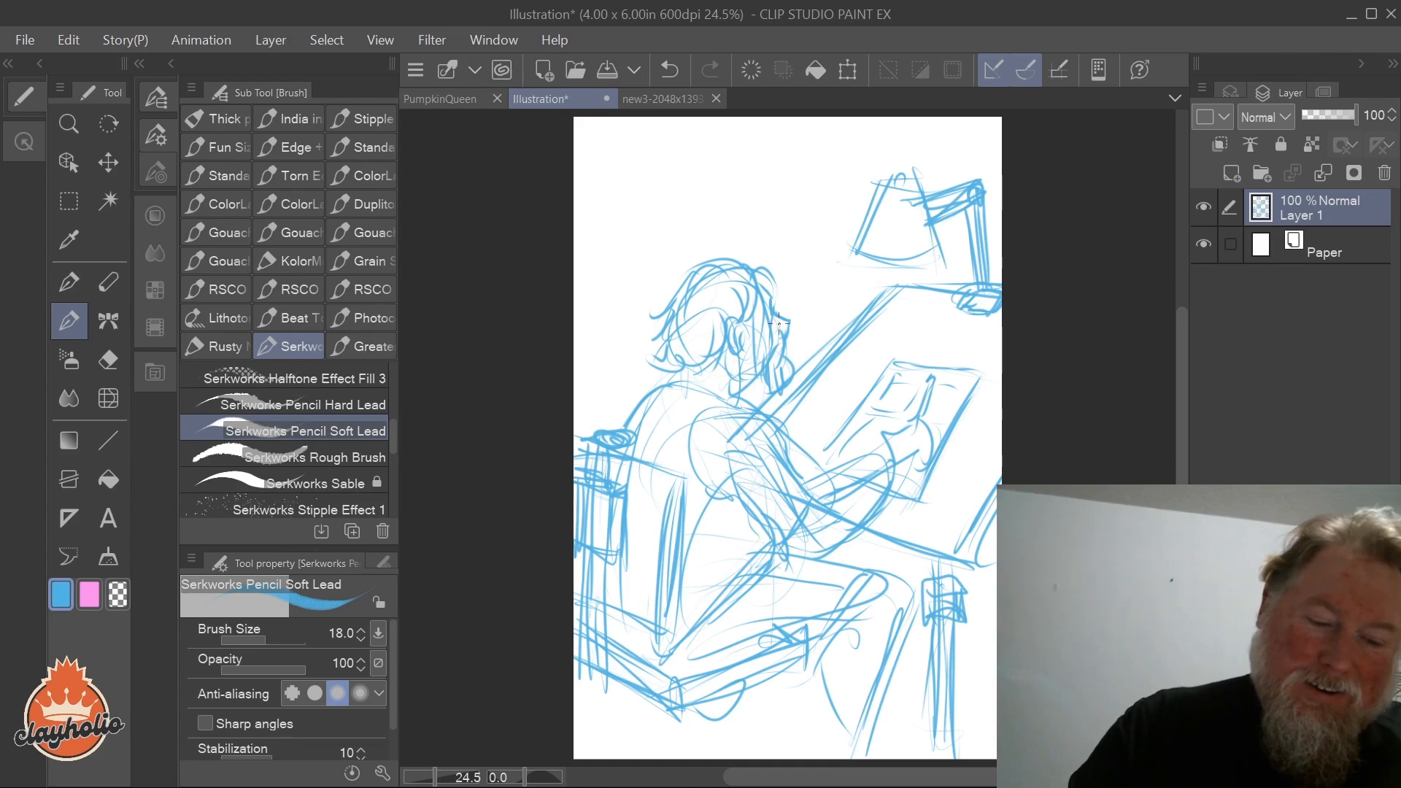
pyautogui.moveTo(852, 162); pyautogui.dragTo(854, 241)
pyautogui.moveTo(859, 135); pyautogui.dragTo(857, 323)
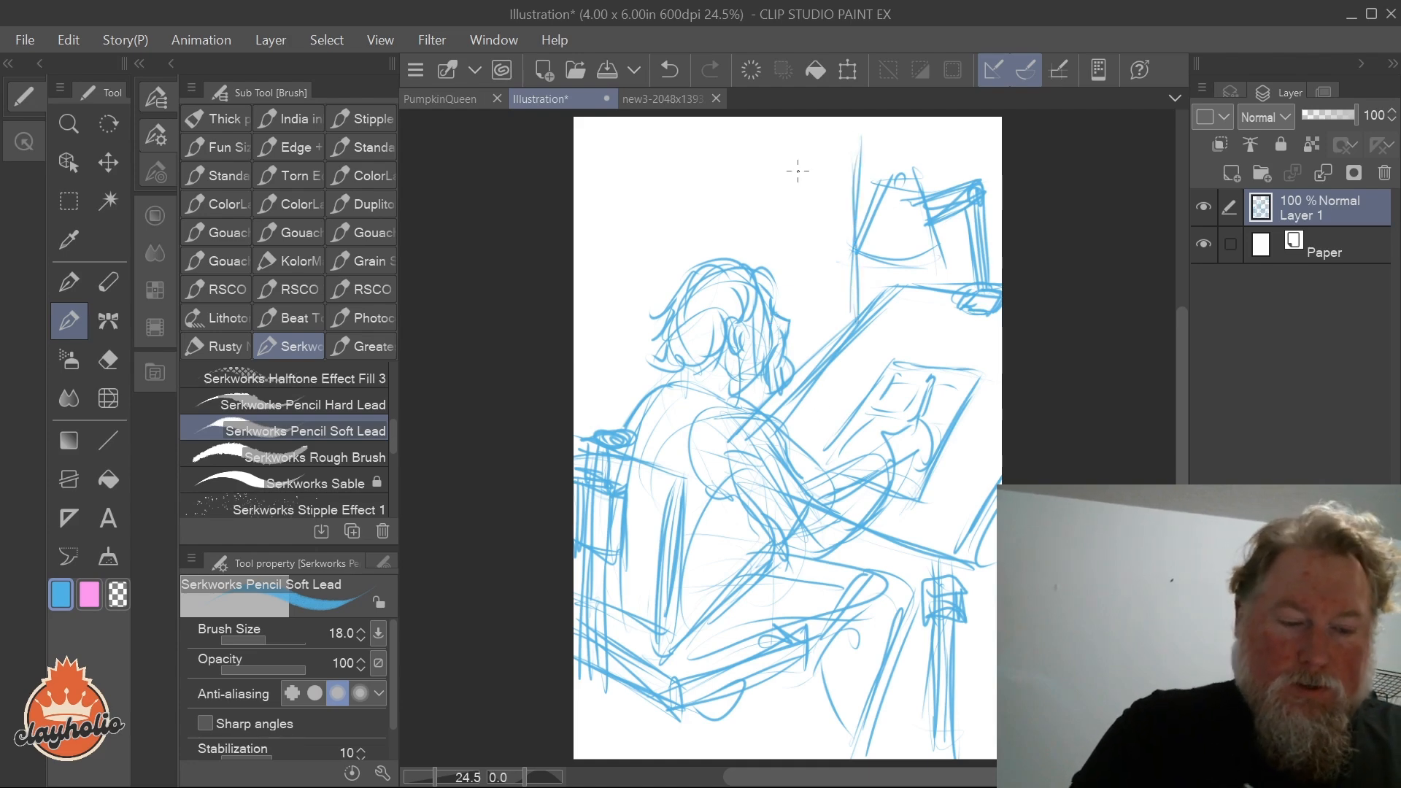
pyautogui.moveTo(785, 201); pyautogui.dragTo(782, 318)
pyautogui.moveTo(786, 149); pyautogui.dragTo(787, 267)
pyautogui.moveTo(795, 140); pyautogui.dragTo(794, 317)
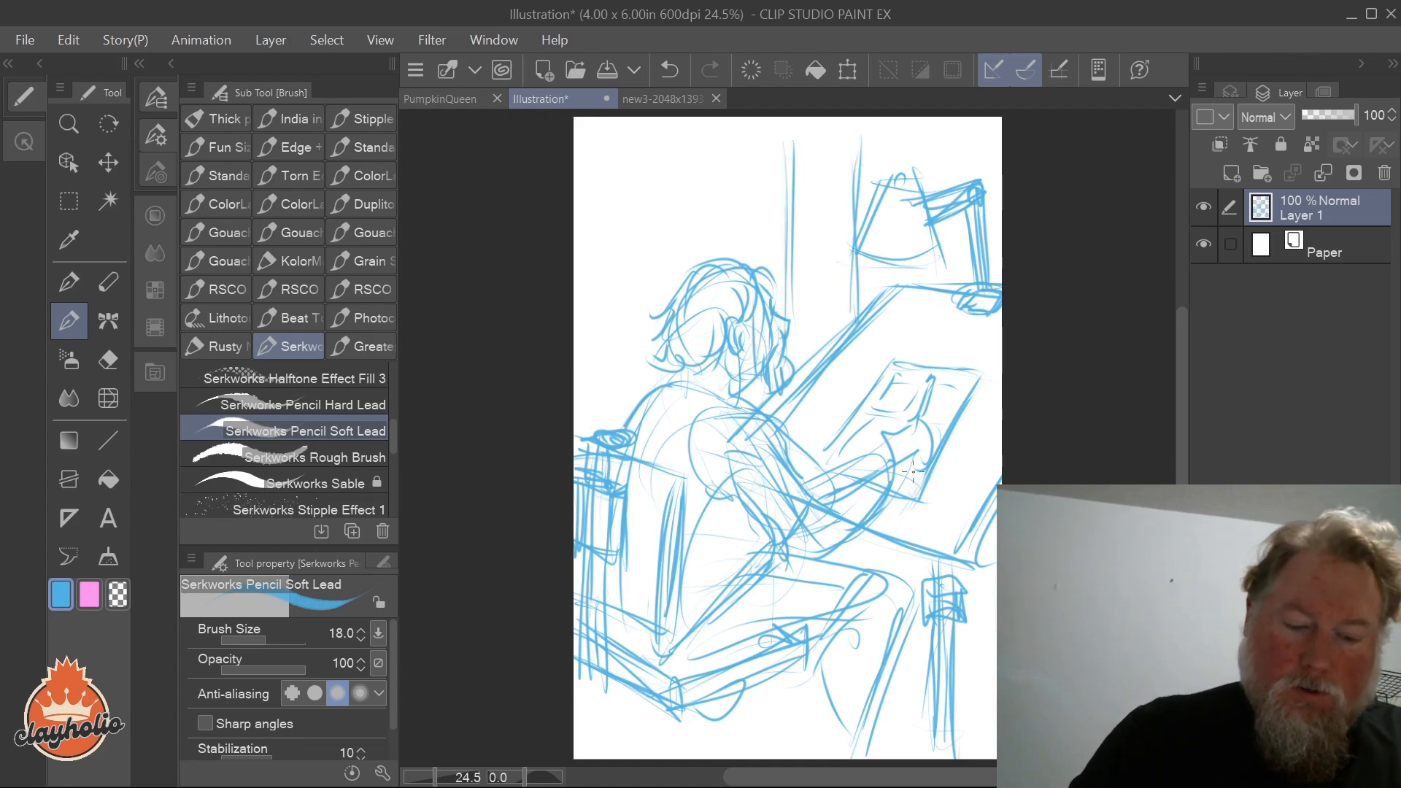
# Step: Sketch a faint slanted line behind the figure and more vertical background lines above and behind the head
pyautogui.moveTo(909, 343); pyautogui.dragTo(659, 421)
pyautogui.moveTo(574, 423); pyautogui.dragTo(727, 377)
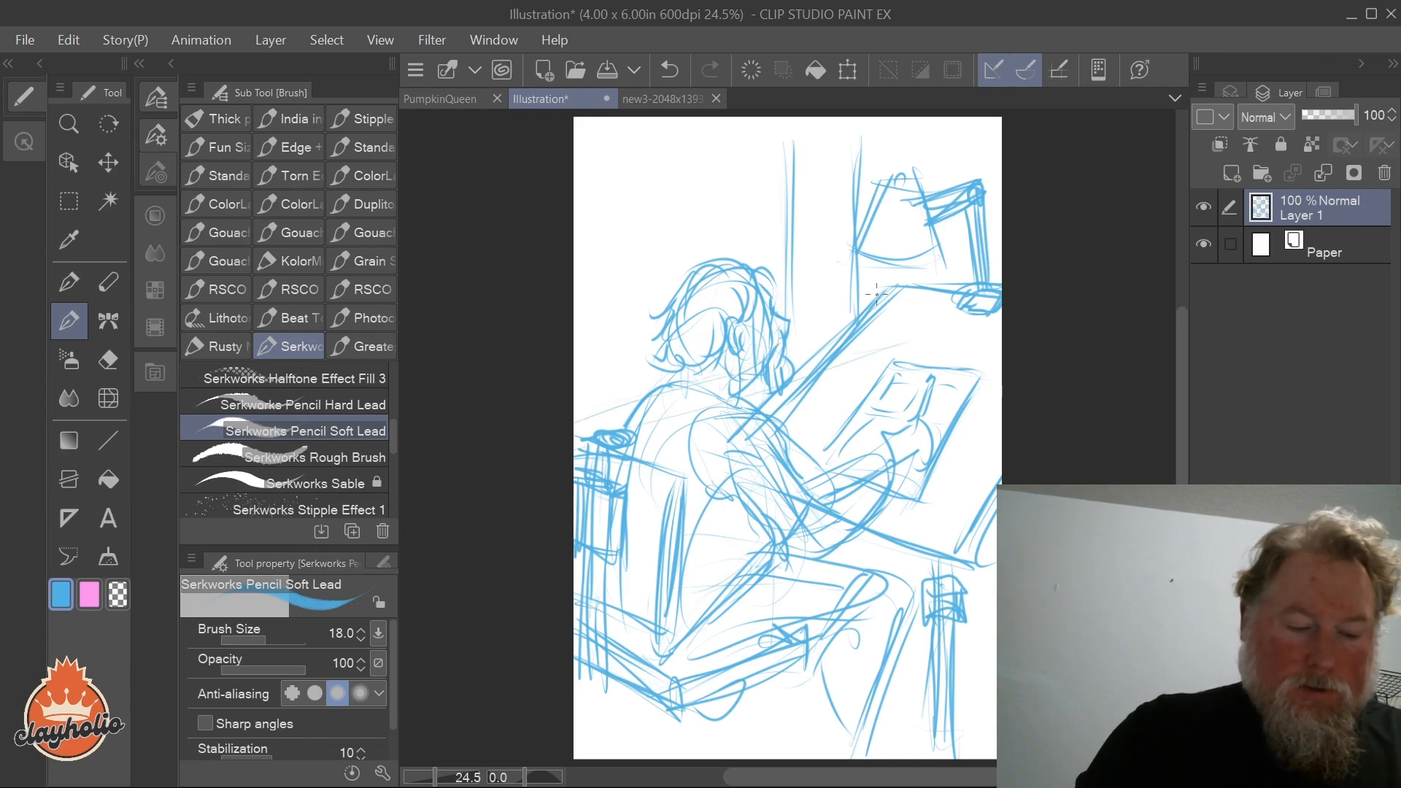
pyautogui.moveTo(660, 310); pyautogui.dragTo(660, 320)
pyautogui.moveTo(635, 135)
pyautogui.mouseDown()
pyautogui.moveTo(636, 406)
pyautogui.moveTo(651, 314)
pyautogui.mouseUp()
pyautogui.moveTo(663, 134); pyautogui.dragTo(665, 286)
pyautogui.moveTo(710, 131); pyautogui.dragTo(731, 228)
pyautogui.moveTo(797, 134); pyautogui.dragTo(797, 350)
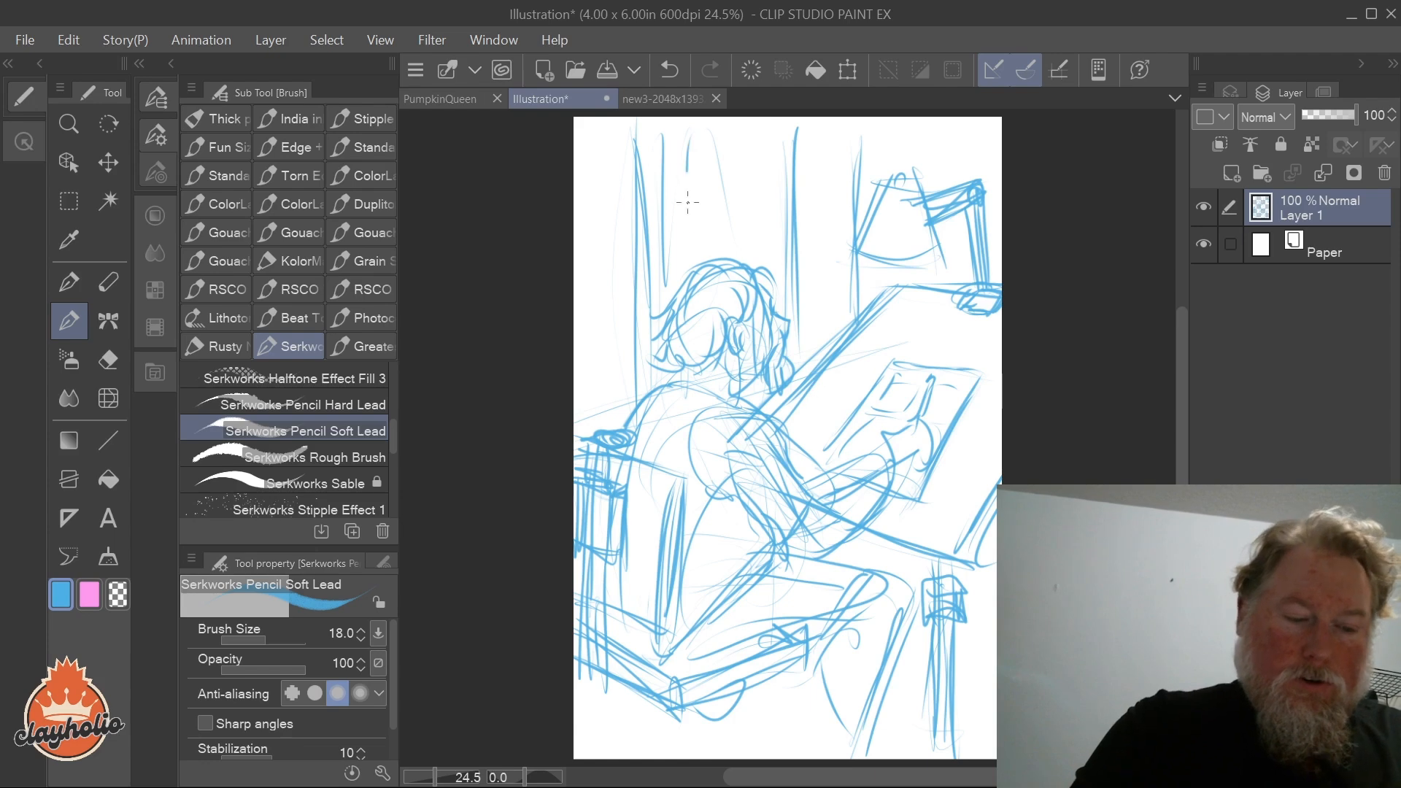
pyautogui.moveTo(687, 136); pyautogui.dragTo(689, 248)
pyautogui.moveTo(713, 139); pyautogui.dragTo(716, 203)
# Step: Sketch the background behind the artist's back with low slanted strokes, tall verticals and a slanted crossing line
pyautogui.moveTo(577, 409); pyautogui.dragTo(637, 386)
pyautogui.moveTo(576, 421); pyautogui.dragTo(647, 393)
pyautogui.moveTo(574, 412); pyautogui.dragTo(638, 392)
pyautogui.moveTo(588, 133); pyautogui.dragTo(598, 429)
pyautogui.moveTo(602, 165); pyautogui.dragTo(604, 387)
pyautogui.moveTo(605, 241)
pyautogui.mouseDown()
pyautogui.moveTo(642, 225)
pyautogui.moveTo(646, 249)
pyautogui.moveTo(773, 211)
pyautogui.mouseUp()
pyautogui.moveTo(609, 256); pyautogui.dragTo(635, 248)
pyautogui.moveTo(625, 118); pyautogui.dragTo(633, 409)
pyautogui.moveTo(632, 276); pyautogui.dragTo(635, 392)
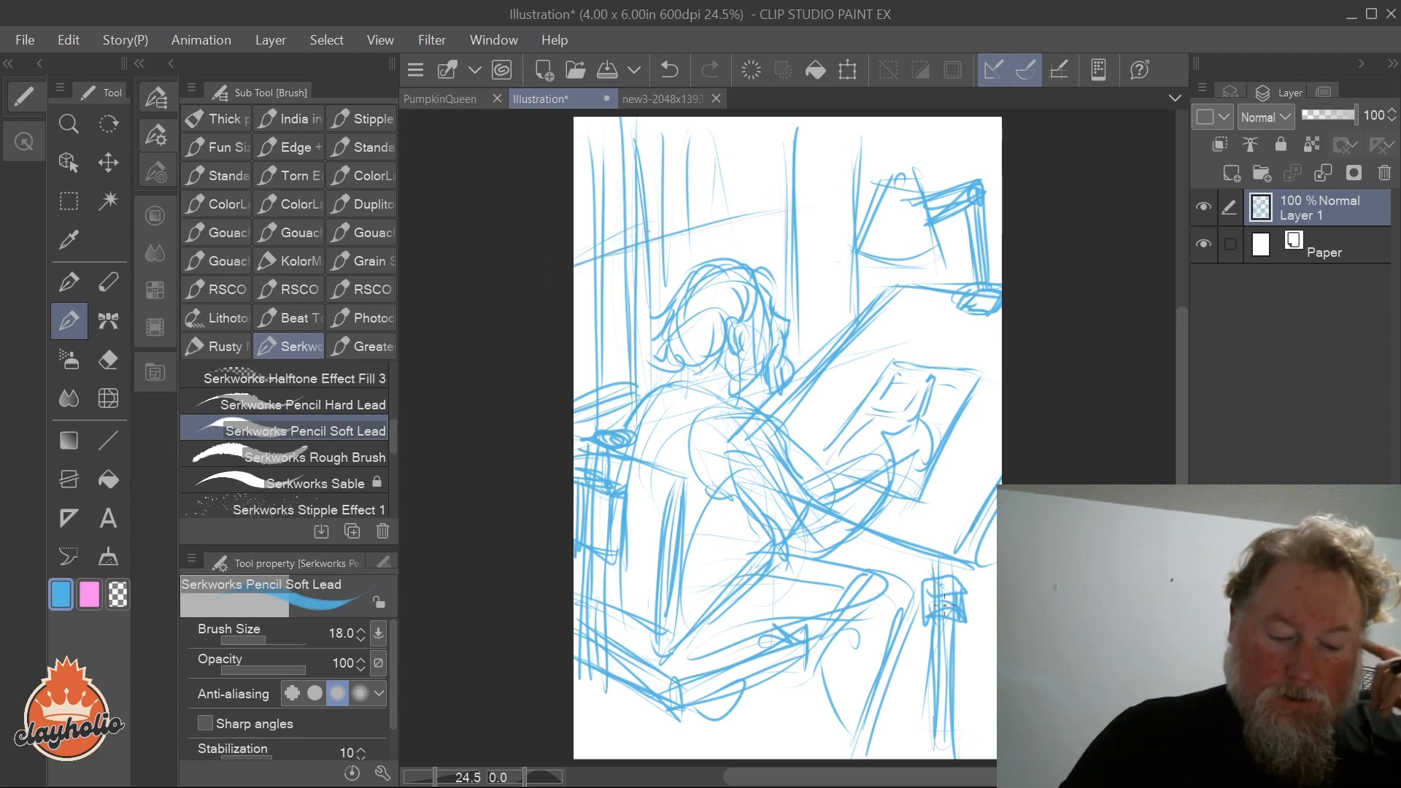
# Step: Sketch the artist's calf and foot below the seat with loose strokes
pyautogui.moveTo(808, 590); pyautogui.dragTo(753, 739)
pyautogui.moveTo(835, 649); pyautogui.dragTo(782, 727)
pyautogui.moveTo(825, 702)
pyautogui.mouseDown()
pyautogui.moveTo(781, 743)
pyautogui.moveTo(809, 726)
pyautogui.mouseUp()
pyautogui.moveTo(757, 703)
pyautogui.mouseDown()
pyautogui.moveTo(768, 677)
pyautogui.moveTo(815, 729)
pyautogui.moveTo(814, 677)
pyautogui.moveTo(788, 730)
pyautogui.mouseUp()
pyautogui.moveTo(838, 703)
pyautogui.mouseDown()
pyautogui.moveTo(799, 723)
pyautogui.moveTo(804, 758)
pyautogui.mouseUp()
pyautogui.moveTo(749, 762); pyautogui.dragTo(810, 754)
# Step: Sketch the front leg's knee and shin running down to the canvas's lower edge
pyautogui.moveTo(861, 608)
pyautogui.mouseDown()
pyautogui.moveTo(829, 684)
pyautogui.moveTo(827, 759)
pyautogui.mouseUp()
pyautogui.moveTo(900, 625); pyautogui.dragTo(889, 680)
pyautogui.moveTo(885, 687); pyautogui.dragTo(849, 726)
pyautogui.moveTo(875, 580); pyautogui.dragTo(912, 569)
pyautogui.moveTo(905, 612)
pyautogui.mouseDown()
pyautogui.moveTo(910, 569)
pyautogui.moveTo(864, 732)
pyautogui.mouseUp()
pyautogui.moveTo(899, 645); pyautogui.dragTo(893, 672)
pyautogui.moveTo(885, 684); pyautogui.dragTo(862, 759)
pyautogui.moveTo(866, 735); pyautogui.dragTo(848, 759)
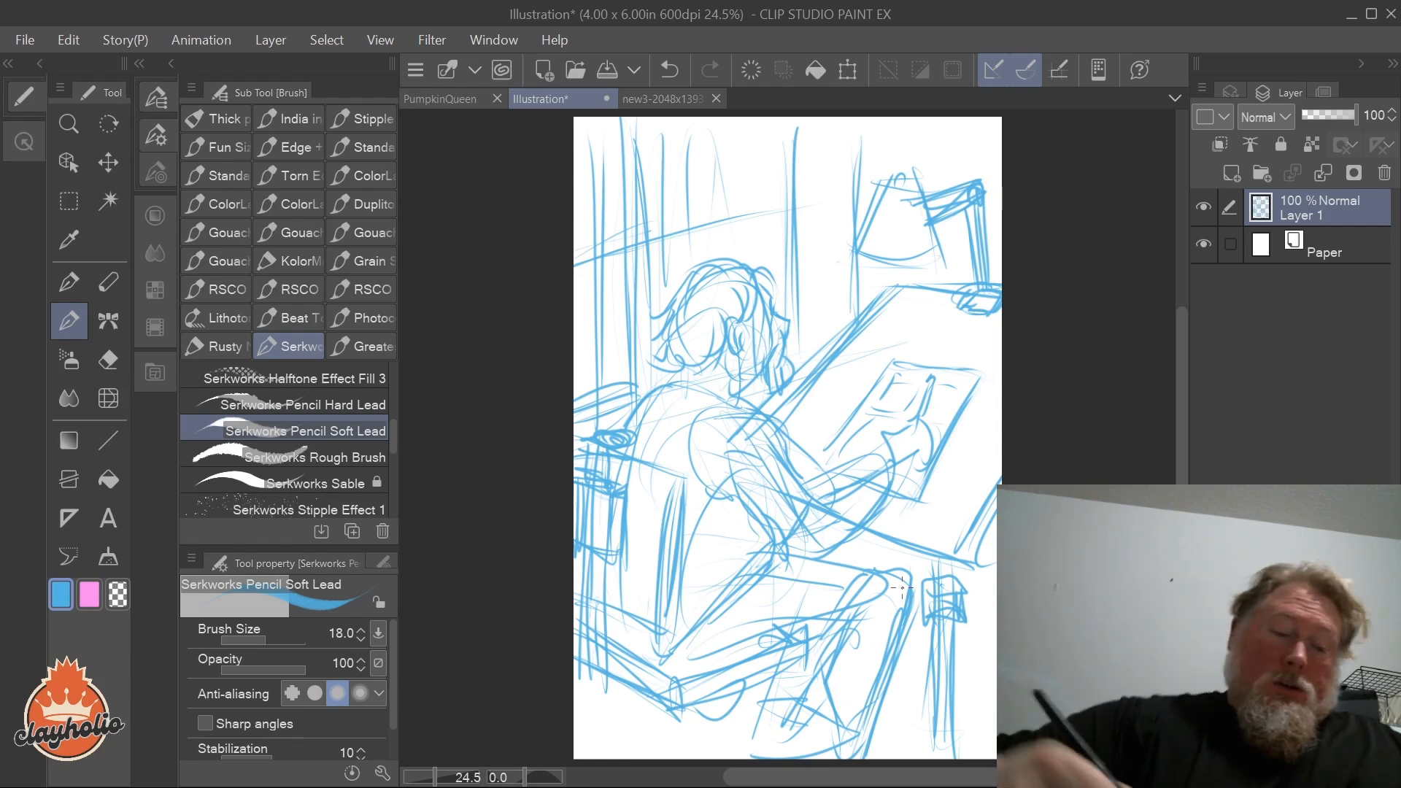
# Step: Reinforce the lines around the hip and the seat's front edge, and add fold strokes on the arm and back
pyautogui.scroll(1, 903, 587)
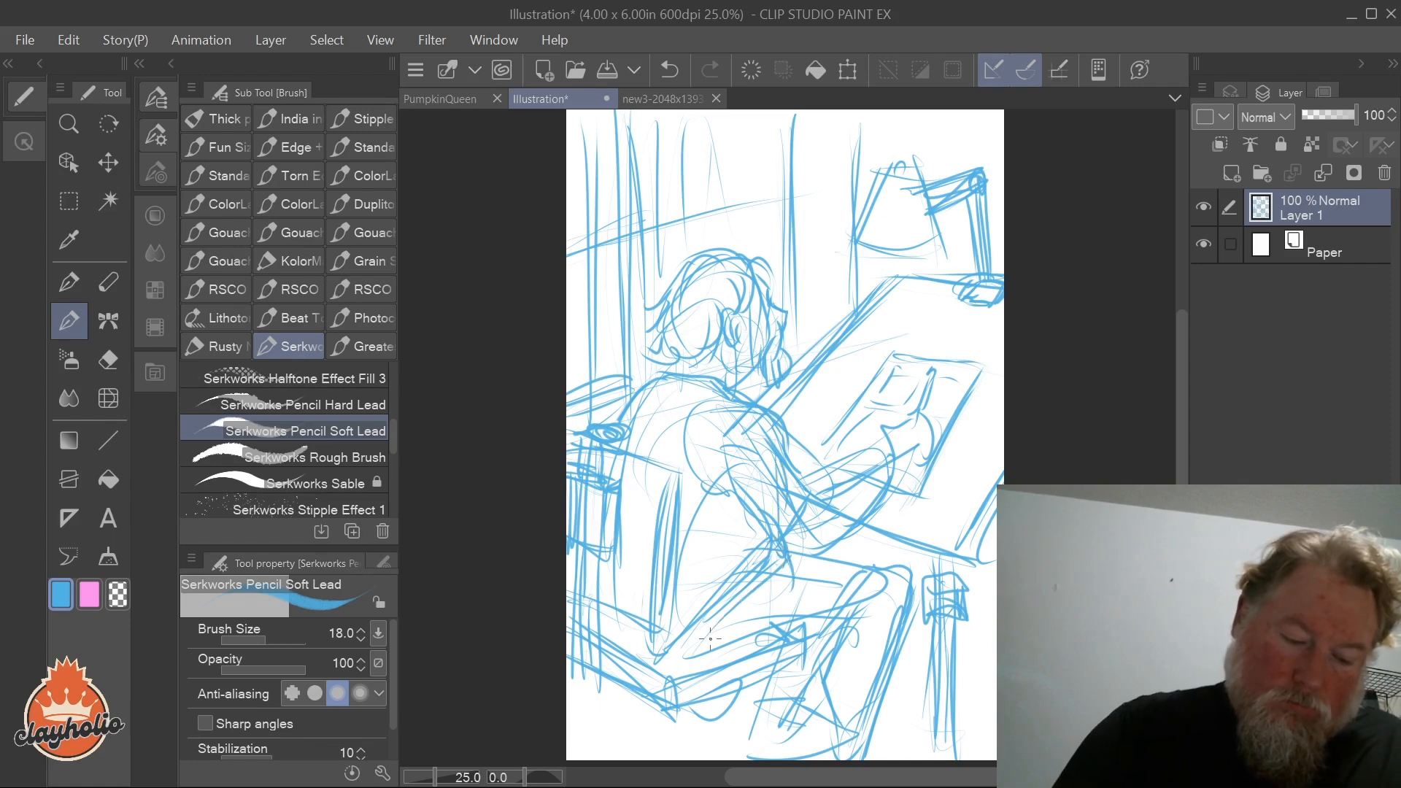
pyautogui.moveTo(756, 575); pyautogui.dragTo(692, 670)
pyautogui.moveTo(785, 554)
pyautogui.mouseDown()
pyautogui.moveTo(741, 590)
pyautogui.moveTo(698, 660)
pyautogui.mouseUp()
pyautogui.moveTo(602, 617); pyautogui.dragTo(683, 659)
pyautogui.moveTo(673, 659); pyautogui.dragTo(713, 647)
pyautogui.moveTo(713, 518)
pyautogui.mouseDown()
pyautogui.moveTo(692, 577)
pyautogui.moveTo(724, 549)
pyautogui.mouseUp()
pyautogui.moveTo(665, 416); pyautogui.dragTo(643, 430)
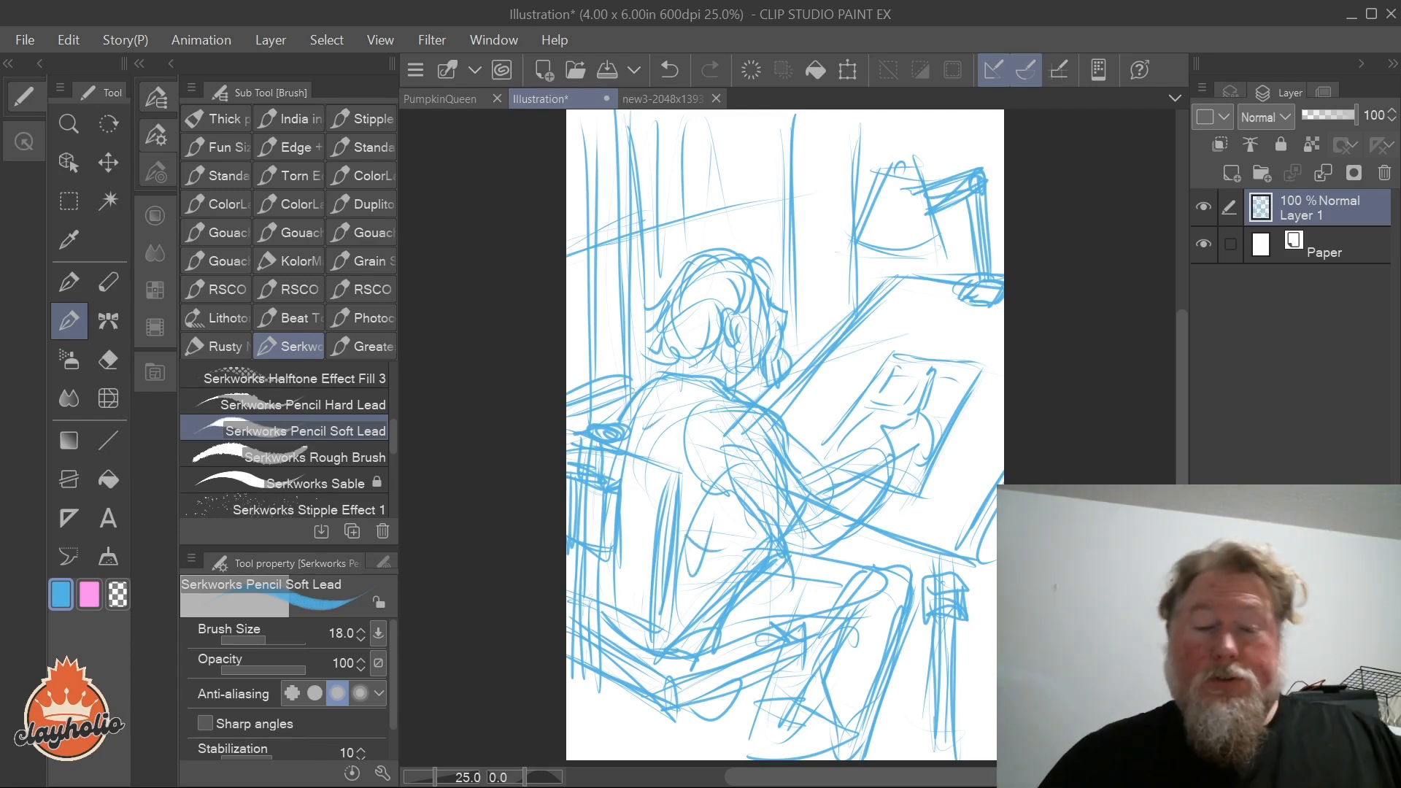
# Step: Create a new raster layer above the blue sketch layer
pyautogui.rightClick(1302, 340)
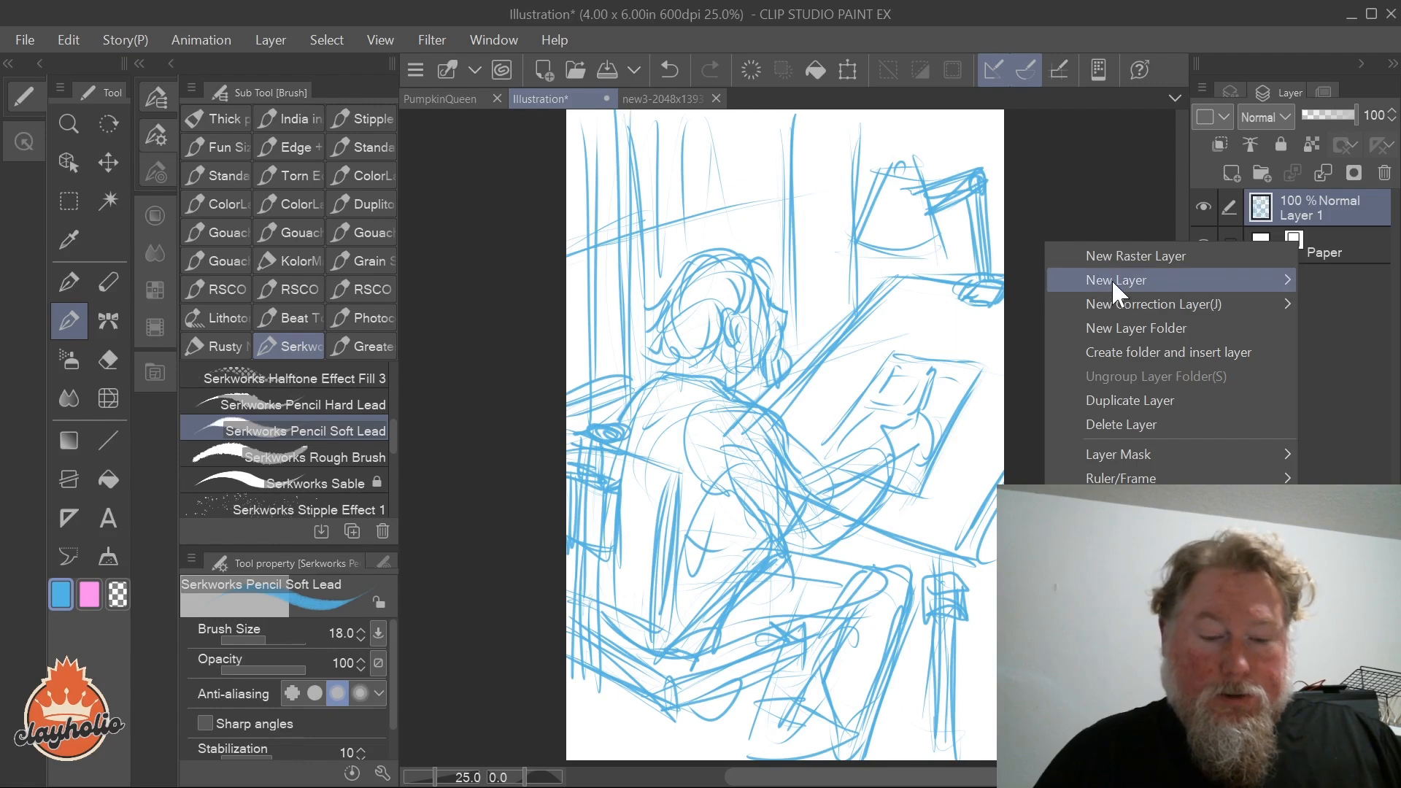
pyautogui.moveTo(1115, 278)
pyautogui.click(907, 283)
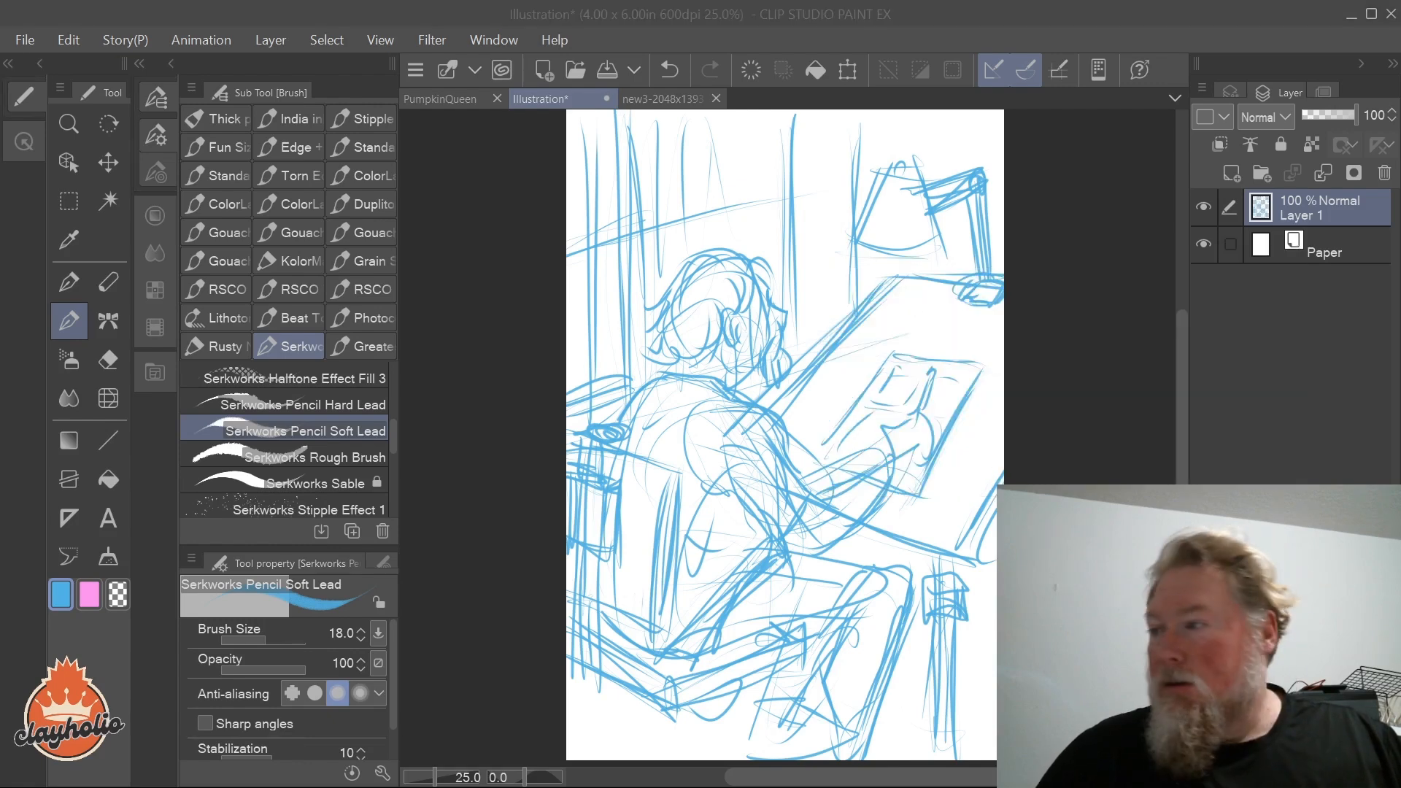
pyautogui.press('Return')
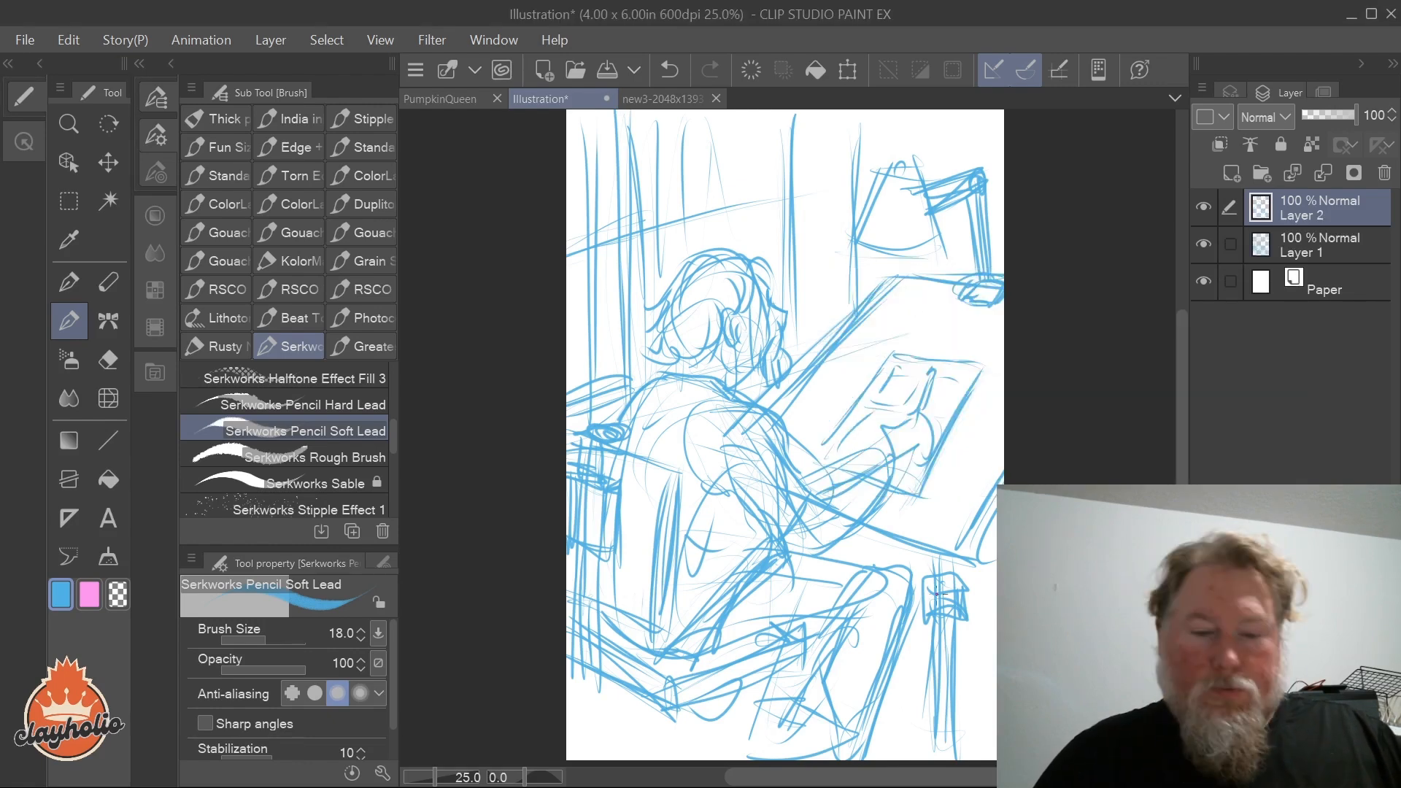
# Step: Lock Layer 1 with the blue sketch and make Layer 2 active
pyautogui.click(1304, 254)
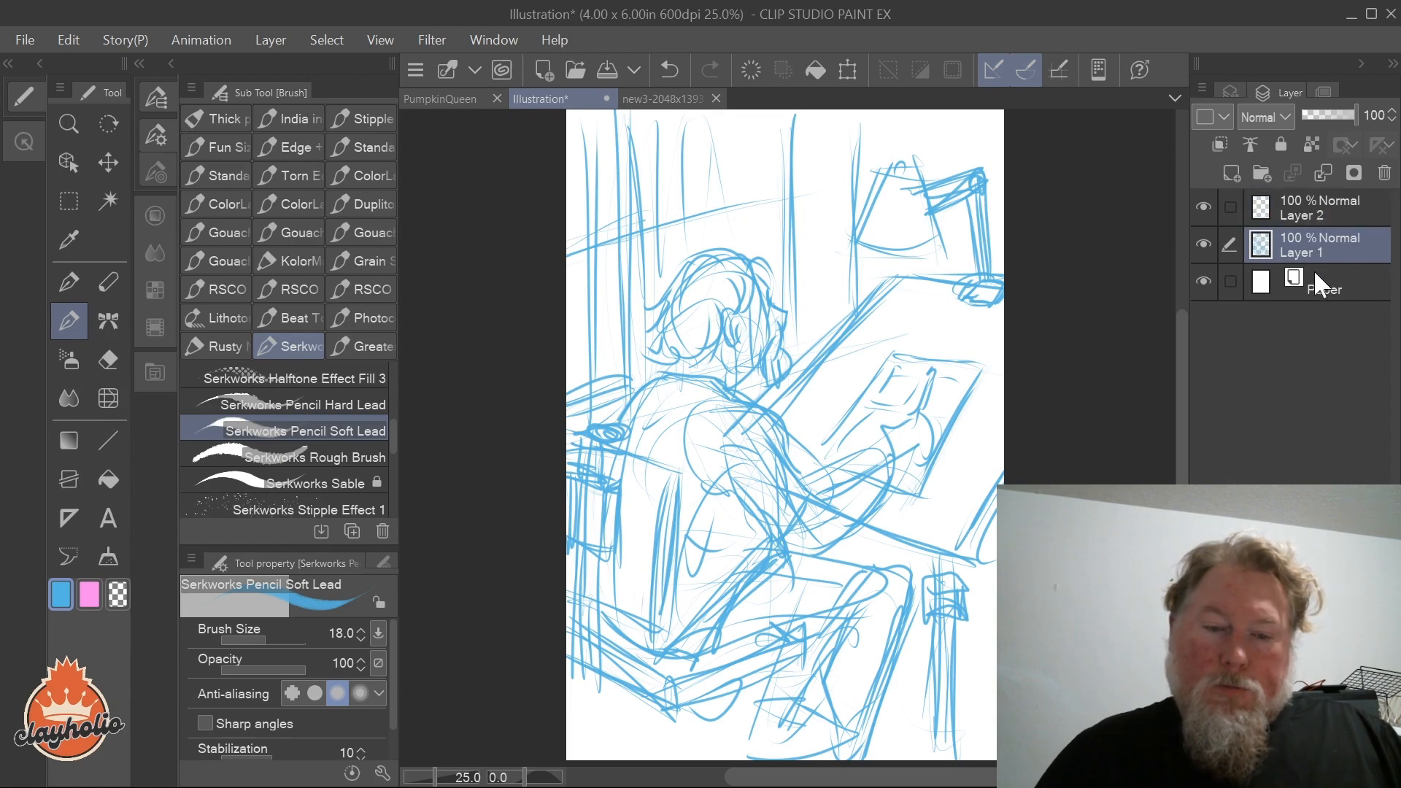
pyautogui.click(1281, 144)
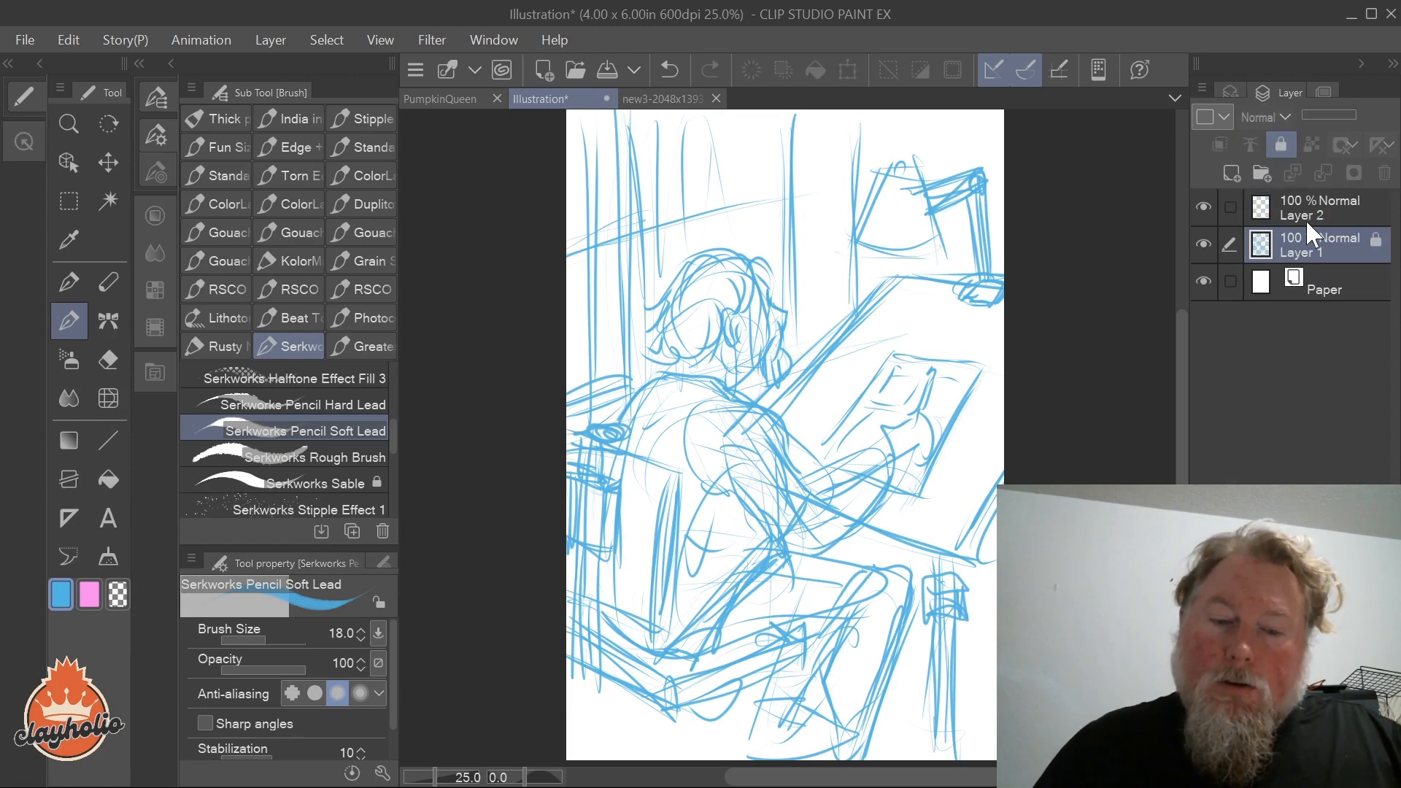
pyautogui.click(1308, 206)
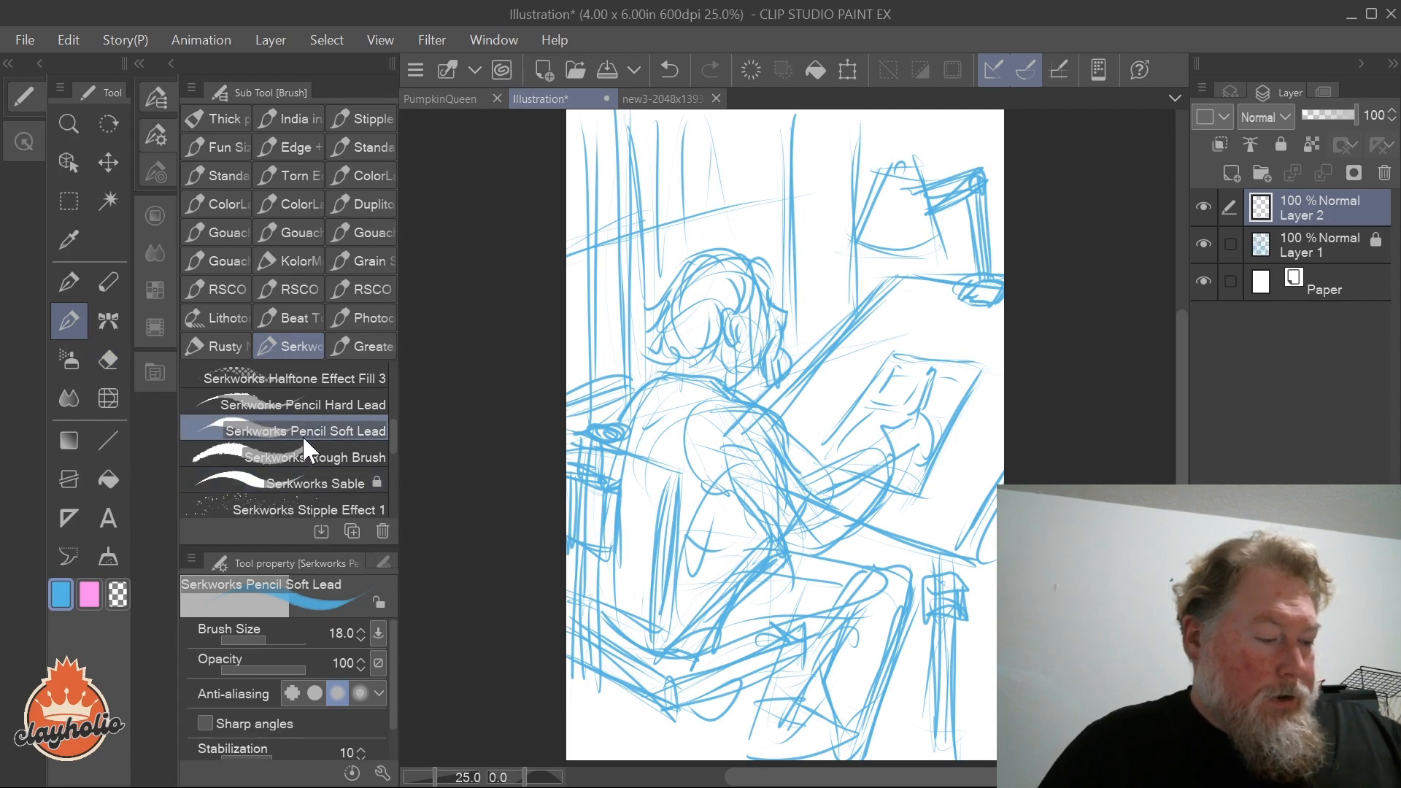
# Step: Choose the Serkworks Pencil Hard Lead brush and set the main color to dark grey 666666
pyautogui.click(317, 404)
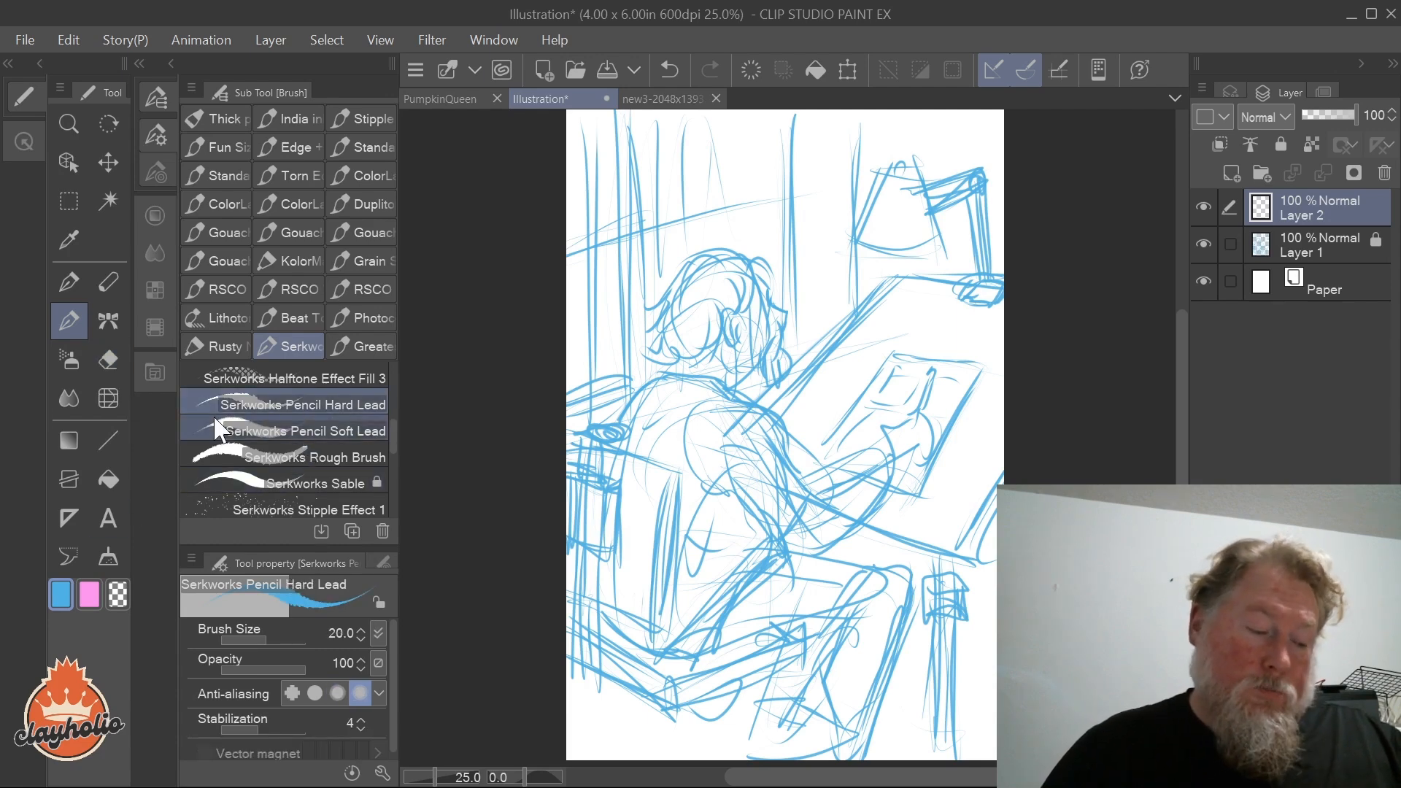
pyautogui.doubleClick(56, 597)
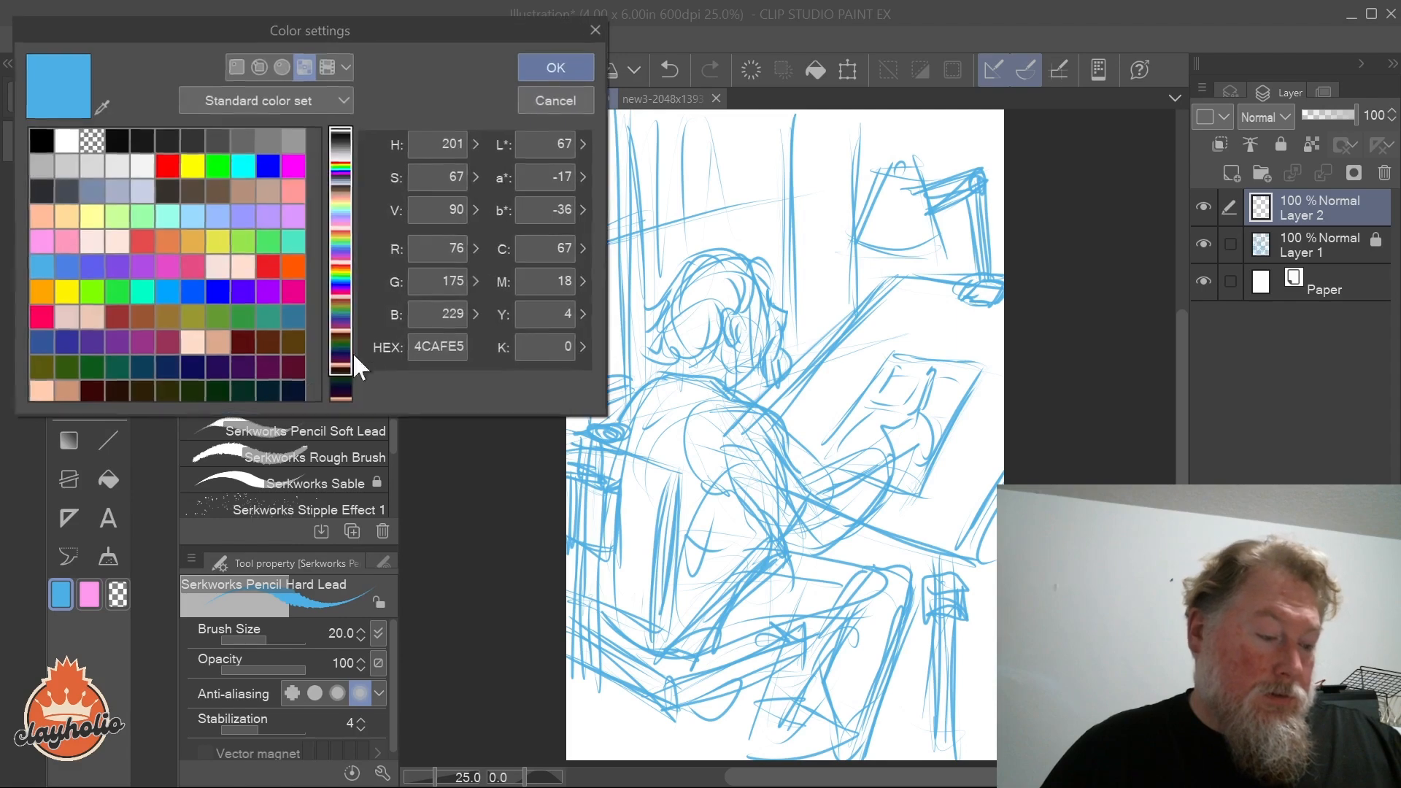
pyautogui.click(248, 142)
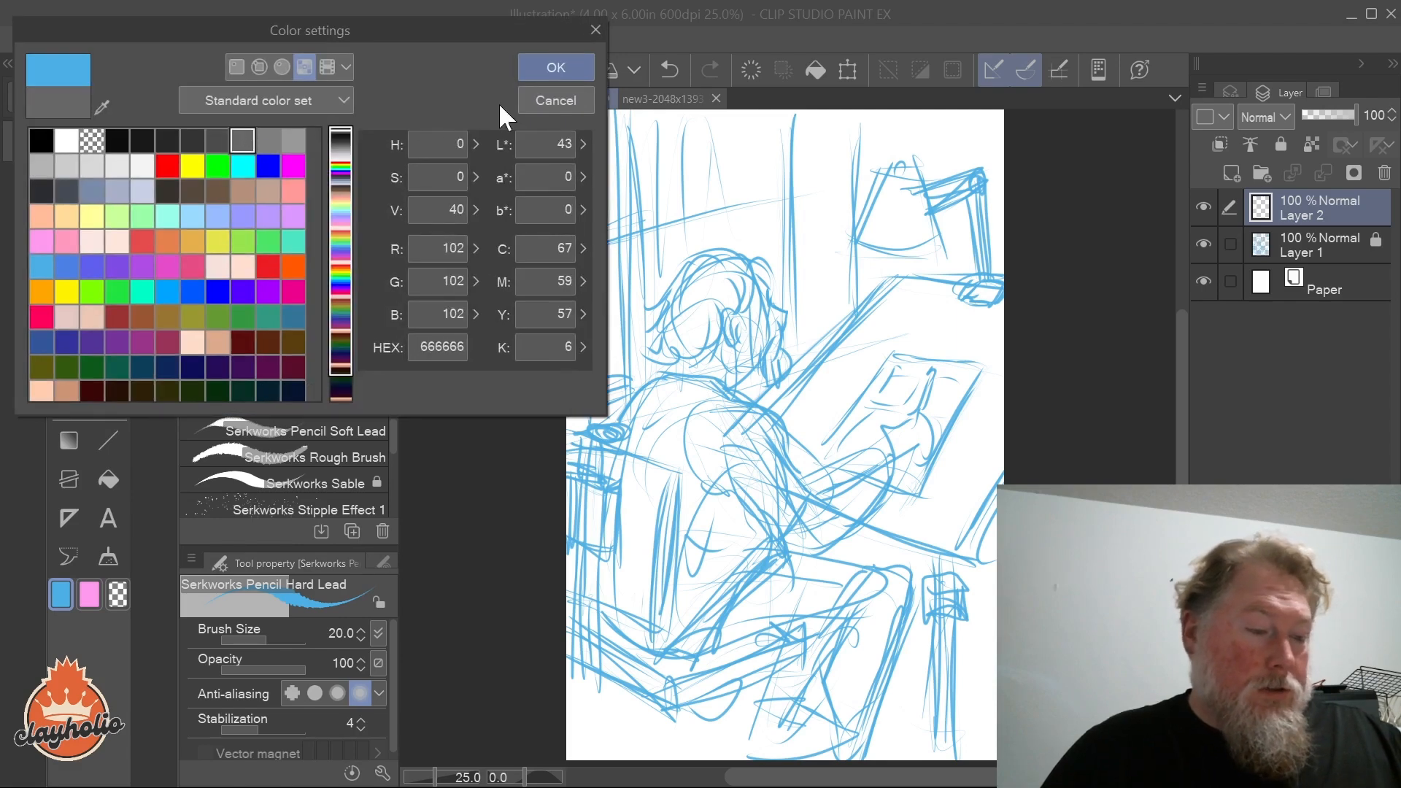
pyautogui.click(554, 66)
# Step: Try some dark hatching strokes in the background behind the figure, undo them and restore the empty new layer
pyautogui.moveTo(568, 252); pyautogui.dragTo(617, 196)
pyautogui.moveTo(571, 321); pyautogui.dragTo(602, 271)
pyautogui.moveTo(612, 257)
pyautogui.mouseDown()
pyautogui.moveTo(580, 338)
pyautogui.moveTo(595, 338)
pyautogui.mouseUp()
pyautogui.moveTo(625, 299); pyautogui.dragTo(606, 343)
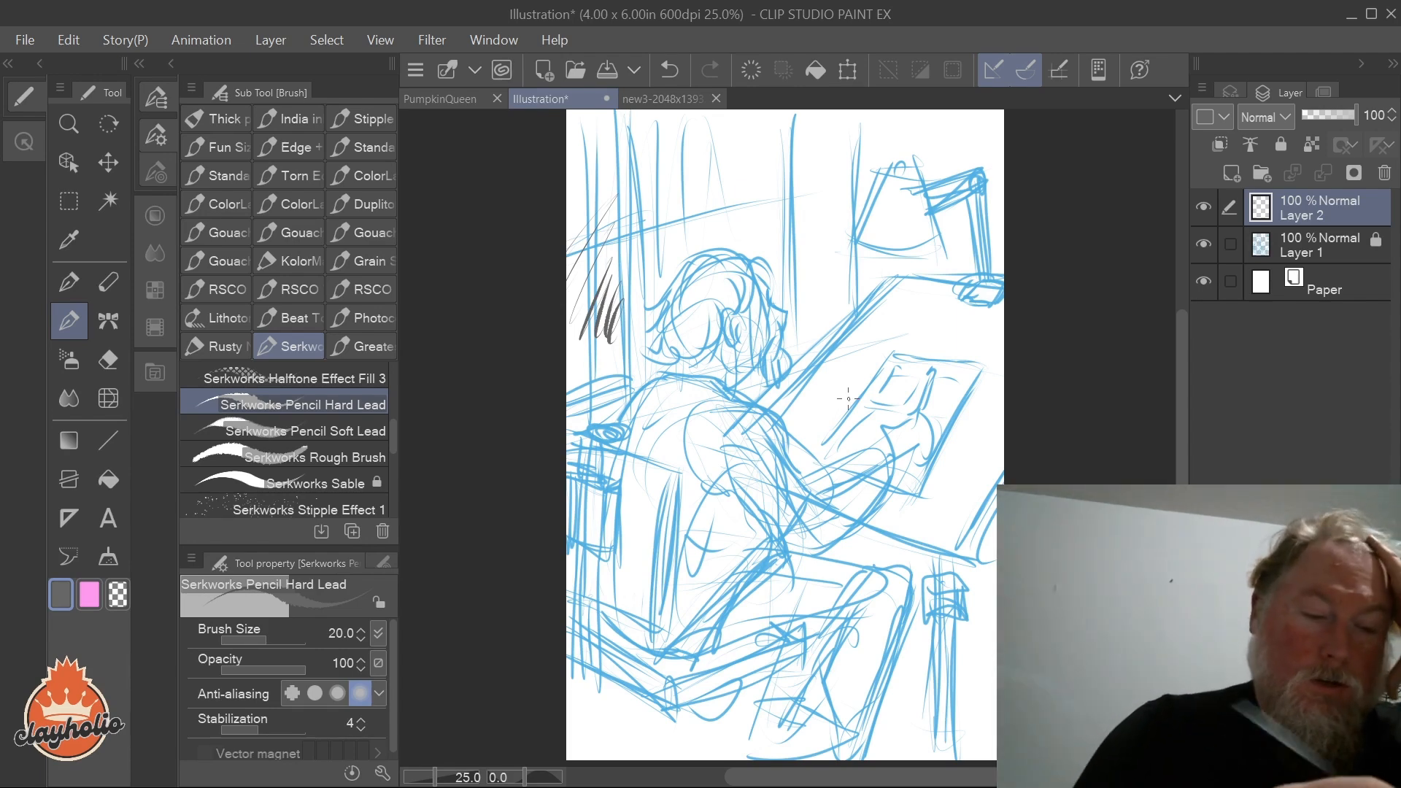
pyautogui.click(669, 70)
pyautogui.click(669, 70)
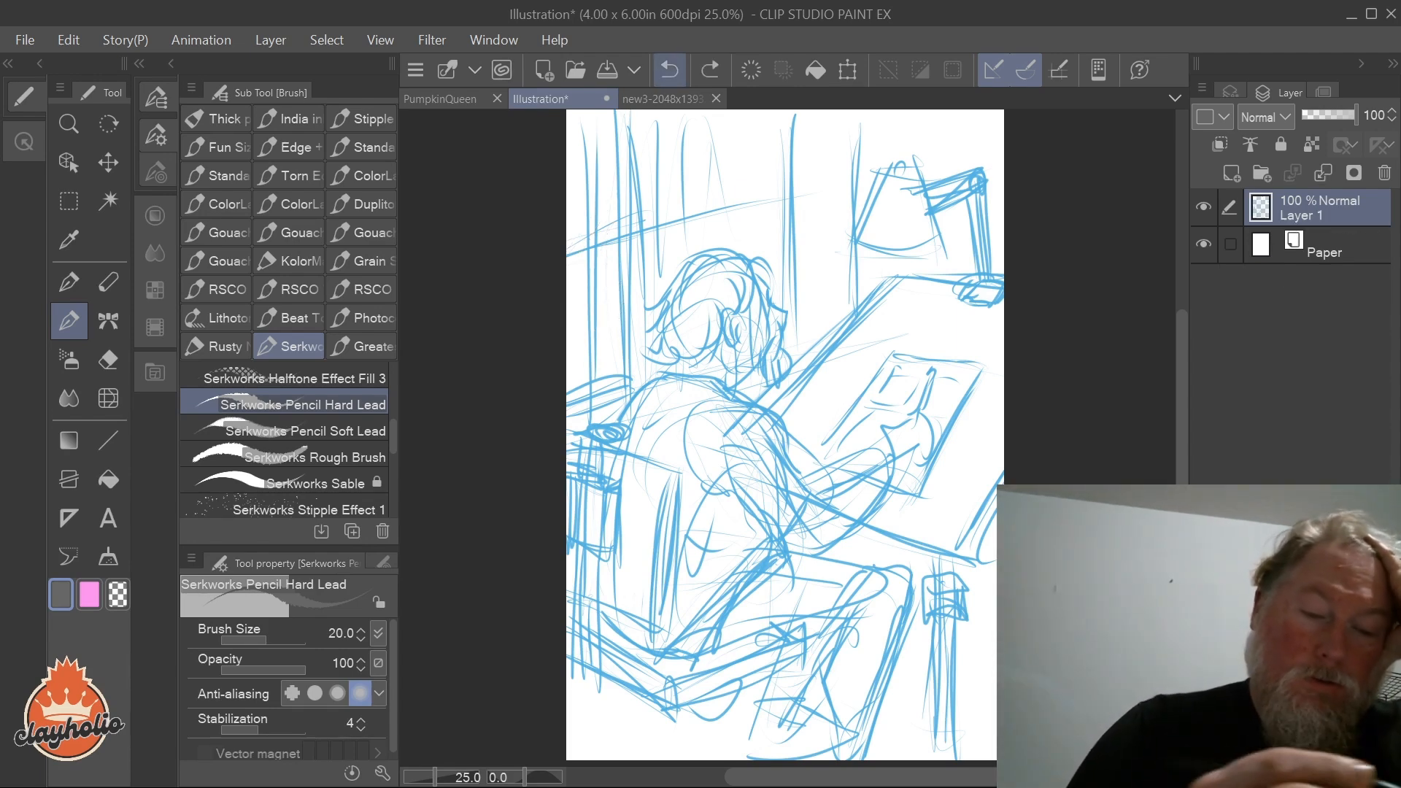
pyautogui.click(710, 70)
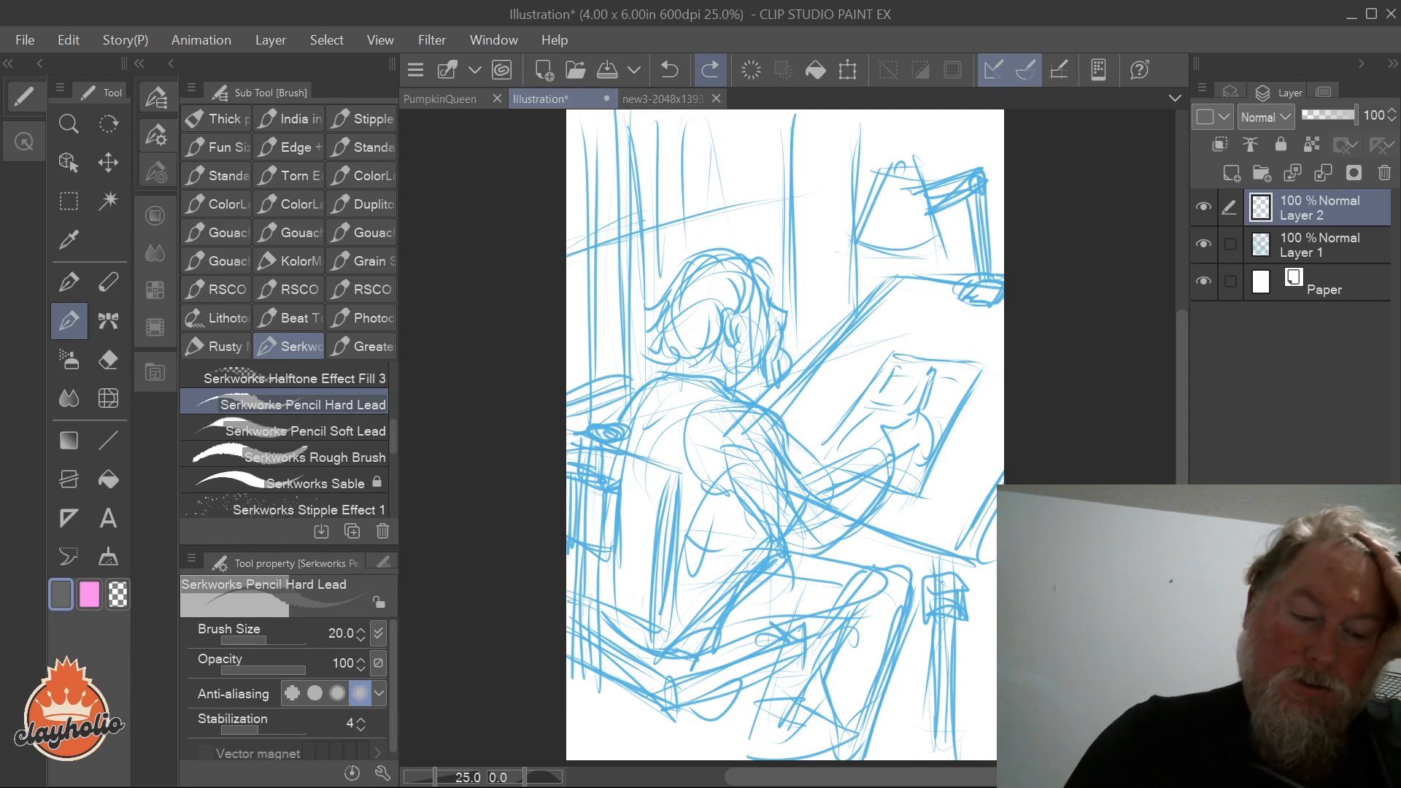
# Step: Draw the artist's ear, beard and facial profile in dark pencil over the blue sketch
pyautogui.moveTo(690, 260)
pyautogui.mouseDown()
pyautogui.moveTo(642, 330)
pyautogui.moveTo(656, 352)
pyautogui.mouseUp()
pyautogui.moveTo(740, 319)
pyautogui.mouseDown()
pyautogui.moveTo(729, 344)
pyautogui.moveTo(756, 327)
pyautogui.moveTo(760, 349)
pyautogui.moveTo(794, 365)
pyautogui.moveTo(769, 396)
pyautogui.moveTo(787, 388)
pyautogui.moveTo(783, 347)
pyautogui.mouseUp()
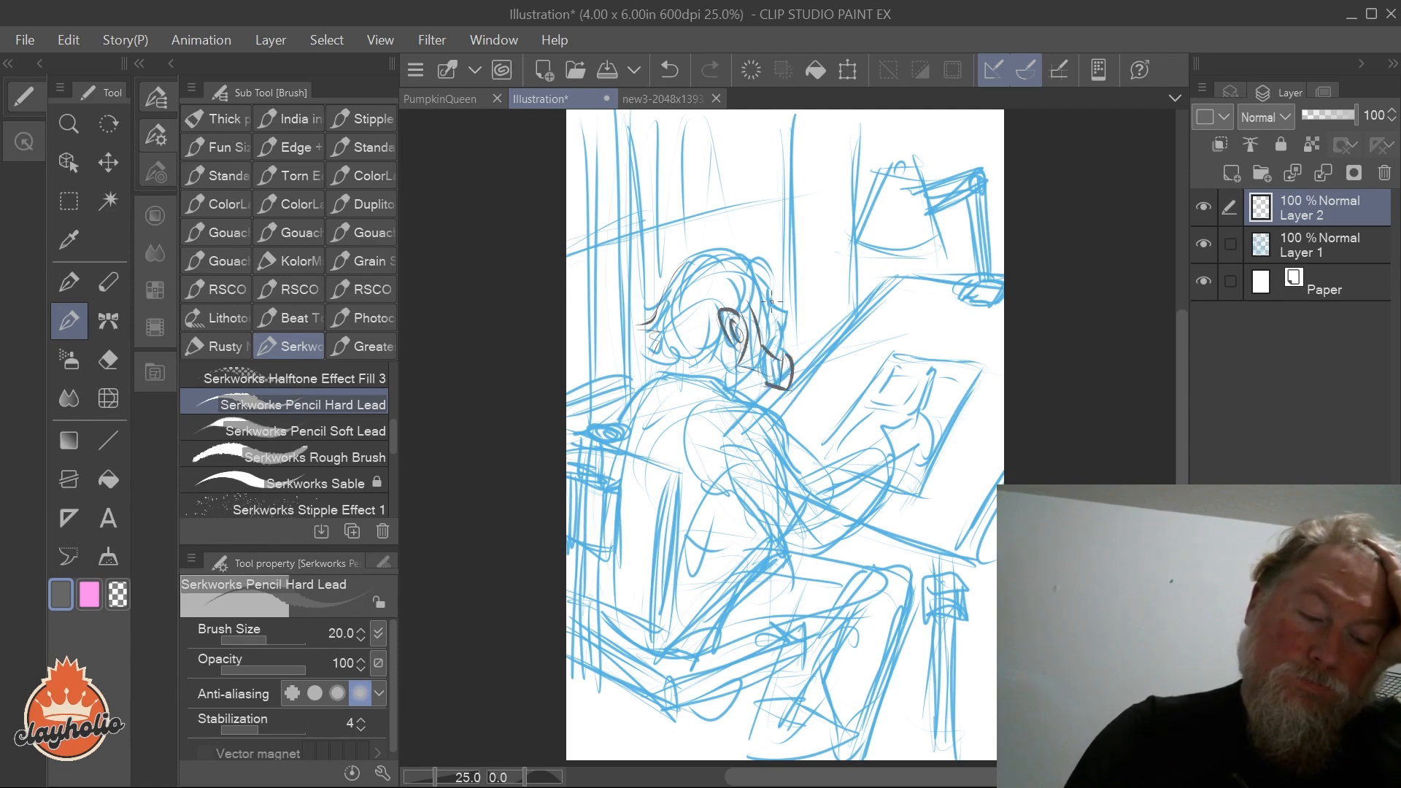
pyautogui.moveTo(777, 297)
pyautogui.mouseDown()
pyautogui.moveTo(790, 328)
pyautogui.moveTo(778, 294)
pyautogui.moveTo(792, 316)
pyautogui.mouseUp()
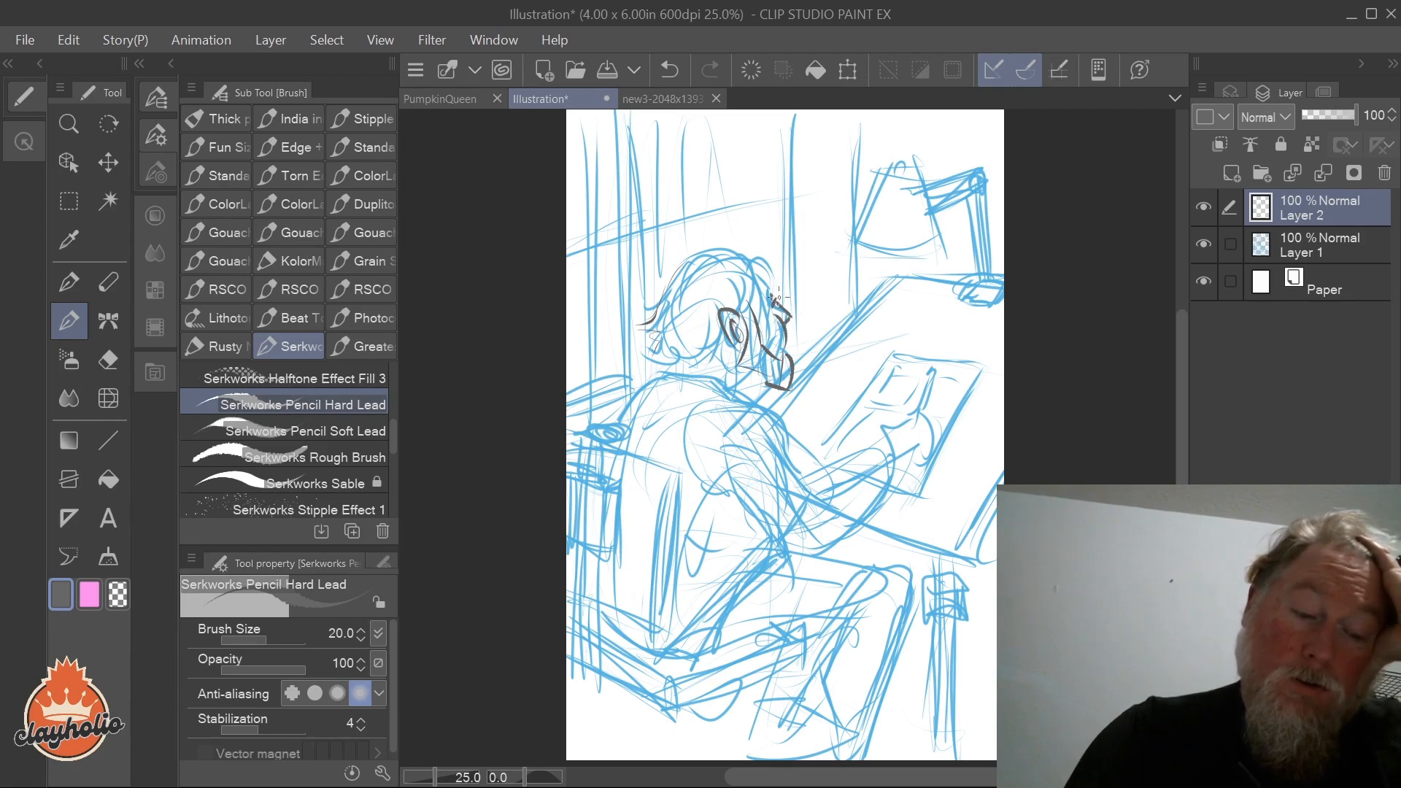
# Step: Draw the artist's hair in dark pencil, from the crown down to the loose strands at the nape
pyautogui.moveTo(752, 263)
pyautogui.mouseDown()
pyautogui.moveTo(738, 321)
pyautogui.moveTo(719, 311)
pyautogui.moveTo(648, 361)
pyautogui.mouseUp()
pyautogui.moveTo(716, 332); pyautogui.dragTo(653, 350)
pyautogui.moveTo(684, 305); pyautogui.dragTo(690, 346)
pyautogui.moveTo(698, 310)
pyautogui.mouseDown()
pyautogui.moveTo(705, 342)
pyautogui.moveTo(715, 336)
pyautogui.mouseUp()
pyautogui.moveTo(690, 250); pyautogui.dragTo(661, 303)
pyautogui.moveTo(735, 241); pyautogui.dragTo(746, 269)
pyautogui.moveTo(710, 254)
pyautogui.mouseDown()
pyautogui.moveTo(688, 288)
pyautogui.moveTo(657, 293)
pyautogui.mouseUp()
pyautogui.moveTo(681, 287)
pyautogui.mouseDown()
pyautogui.moveTo(767, 255)
pyautogui.moveTo(759, 279)
pyautogui.moveTo(774, 293)
pyautogui.mouseUp()
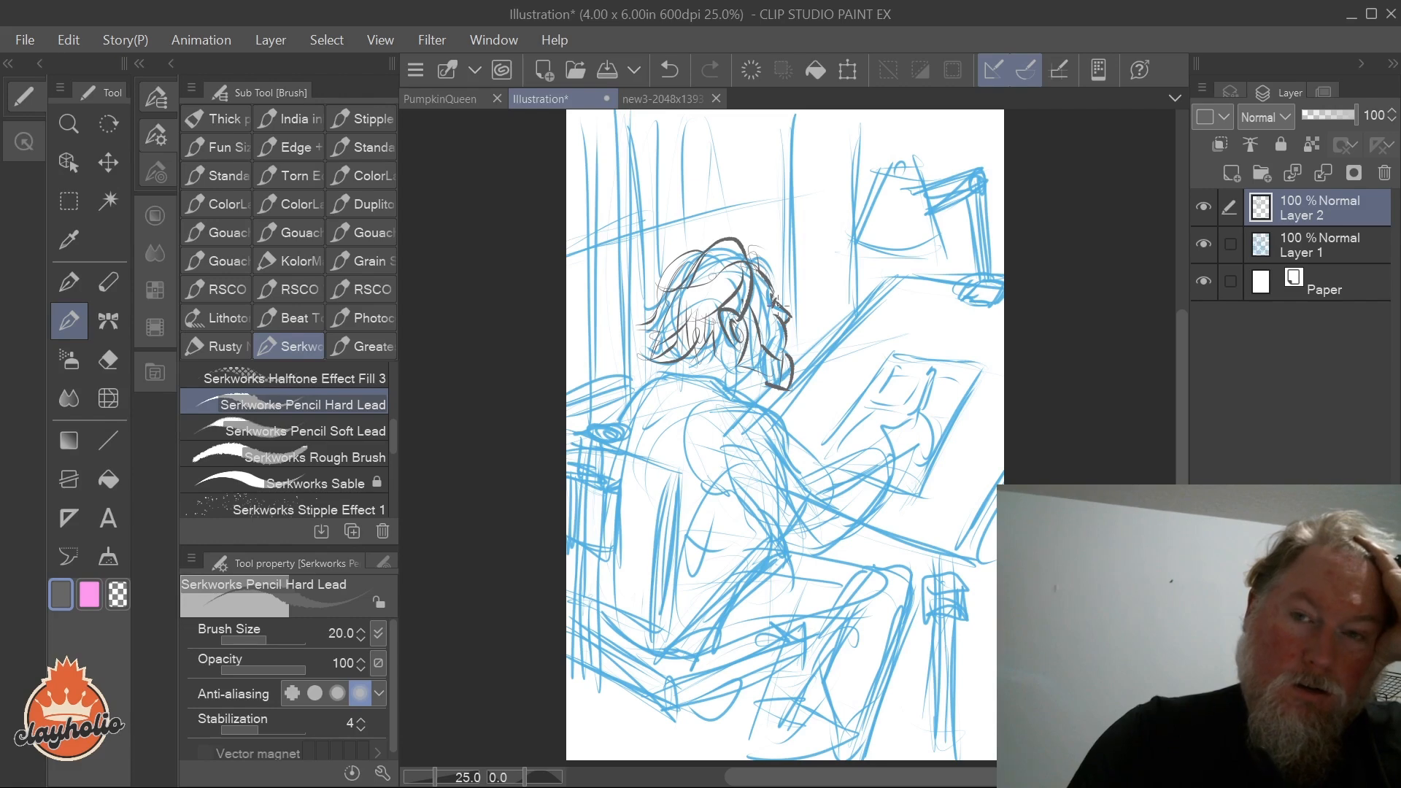
# Step: Draw the collar, shoulder, bent arm and drawing hand in dark pencil
pyautogui.moveTo(685, 339)
pyautogui.mouseDown()
pyautogui.moveTo(672, 363)
pyautogui.moveTo(752, 406)
pyautogui.moveTo(739, 363)
pyautogui.moveTo(768, 377)
pyautogui.moveTo(808, 487)
pyautogui.moveTo(772, 537)
pyautogui.mouseUp()
pyautogui.moveTo(759, 487)
pyautogui.mouseDown()
pyautogui.moveTo(705, 487)
pyautogui.moveTo(780, 536)
pyautogui.mouseUp()
pyautogui.moveTo(799, 471)
pyautogui.mouseDown()
pyautogui.moveTo(825, 512)
pyautogui.moveTo(816, 549)
pyautogui.moveTo(830, 495)
pyautogui.moveTo(893, 461)
pyautogui.moveTo(892, 485)
pyautogui.mouseUp()
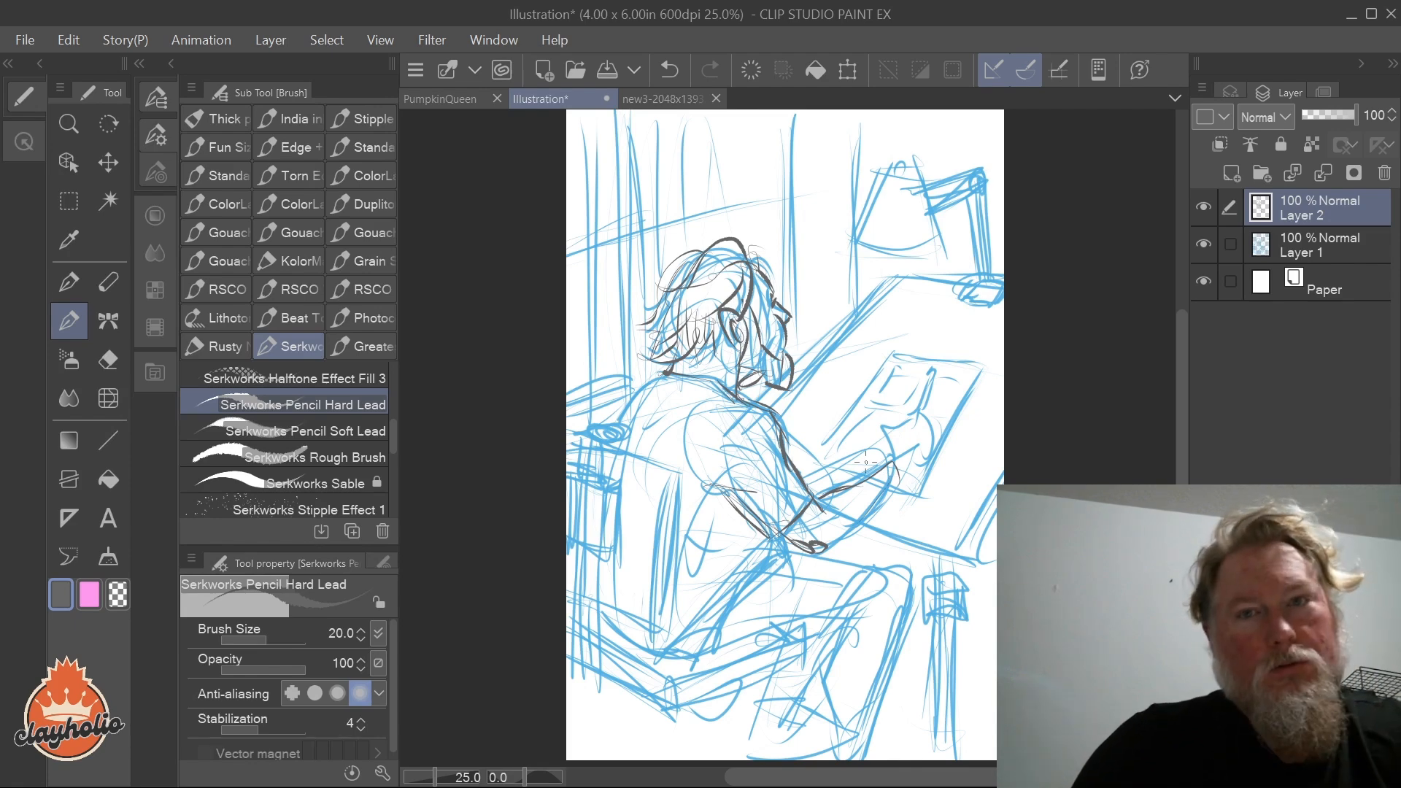
pyautogui.moveTo(830, 546)
pyautogui.mouseDown()
pyautogui.moveTo(863, 488)
pyautogui.moveTo(818, 527)
pyautogui.moveTo(860, 504)
pyautogui.moveTo(859, 527)
pyautogui.moveTo(820, 549)
pyautogui.moveTo(872, 520)
pyautogui.mouseUp()
pyautogui.moveTo(885, 436)
pyautogui.mouseDown()
pyautogui.moveTo(919, 422)
pyautogui.moveTo(914, 443)
pyautogui.moveTo(912, 423)
pyautogui.moveTo(929, 433)
pyautogui.moveTo(925, 464)
pyautogui.moveTo(900, 478)
pyautogui.moveTo(923, 441)
pyautogui.moveTo(881, 509)
pyautogui.mouseUp()
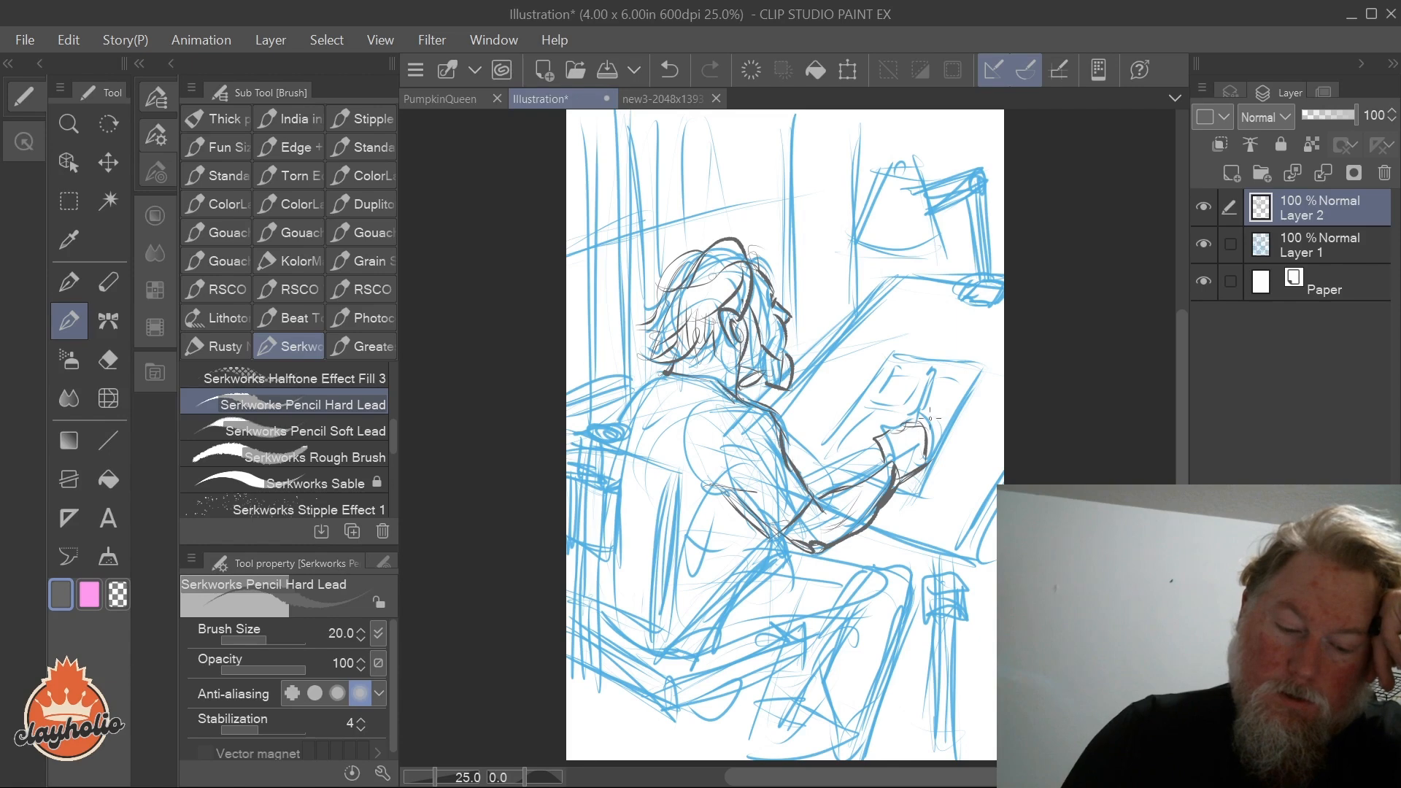
pyautogui.moveTo(917, 421)
pyautogui.mouseDown()
pyautogui.moveTo(880, 447)
pyautogui.moveTo(871, 481)
pyautogui.moveTo(896, 490)
pyautogui.mouseUp()
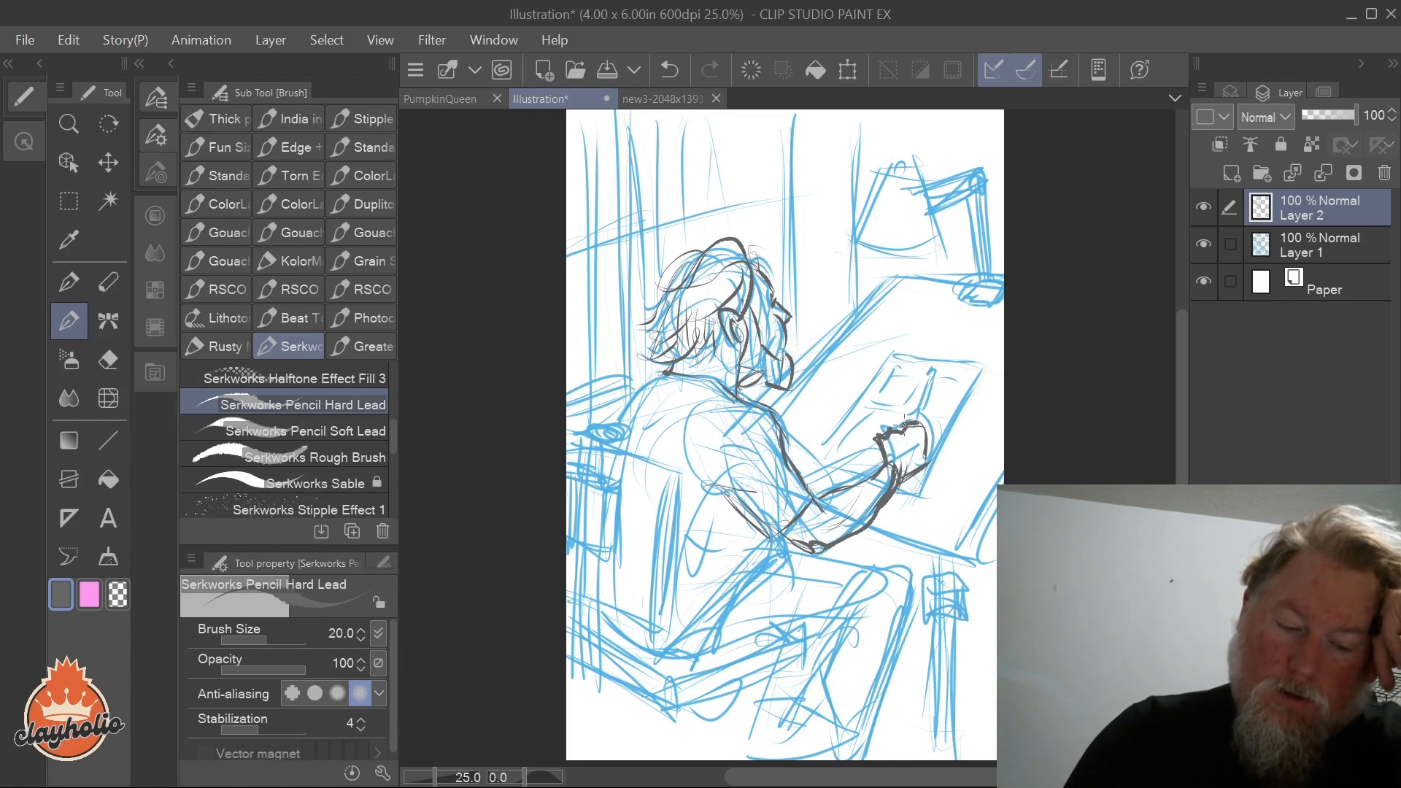
# Step: Draw the pen in the hand and outline the sheet of paper on the table in dark pencil
pyautogui.moveTo(911, 431)
pyautogui.mouseDown()
pyautogui.moveTo(924, 373)
pyautogui.moveTo(889, 354)
pyautogui.moveTo(823, 456)
pyautogui.mouseUp()
pyautogui.moveTo(982, 369); pyautogui.dragTo(920, 473)
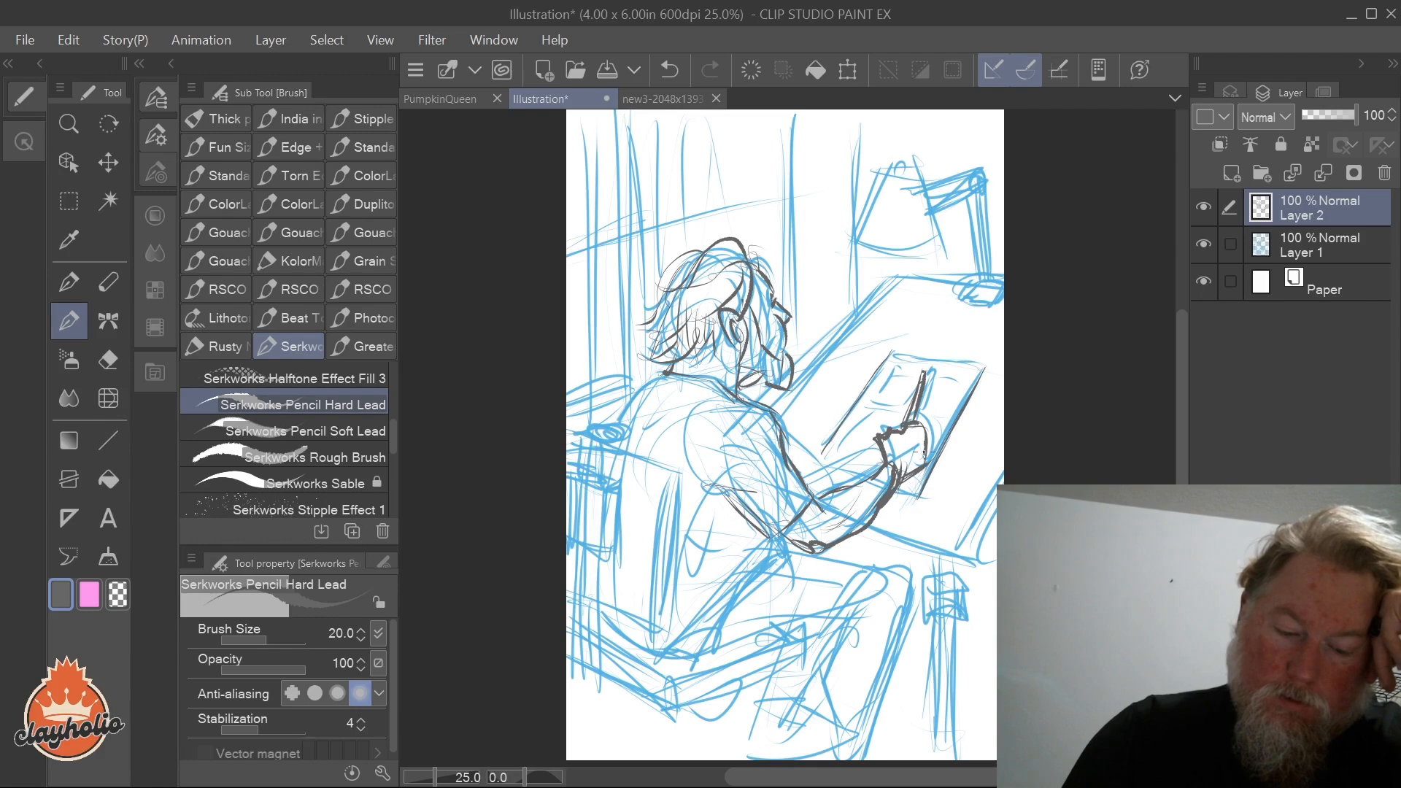
pyautogui.moveTo(896, 354); pyautogui.dragTo(983, 365)
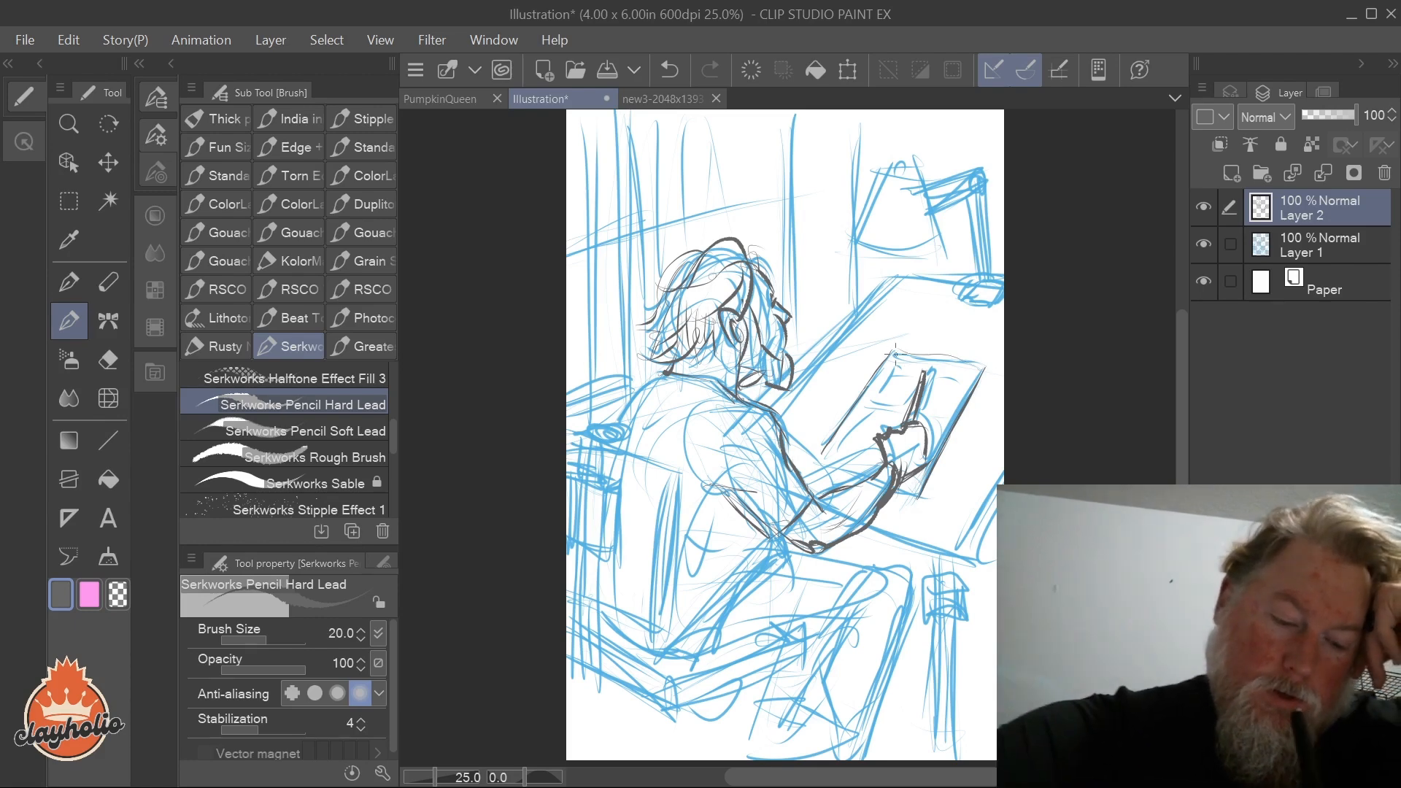
pyautogui.moveTo(893, 352); pyautogui.dragTo(985, 369)
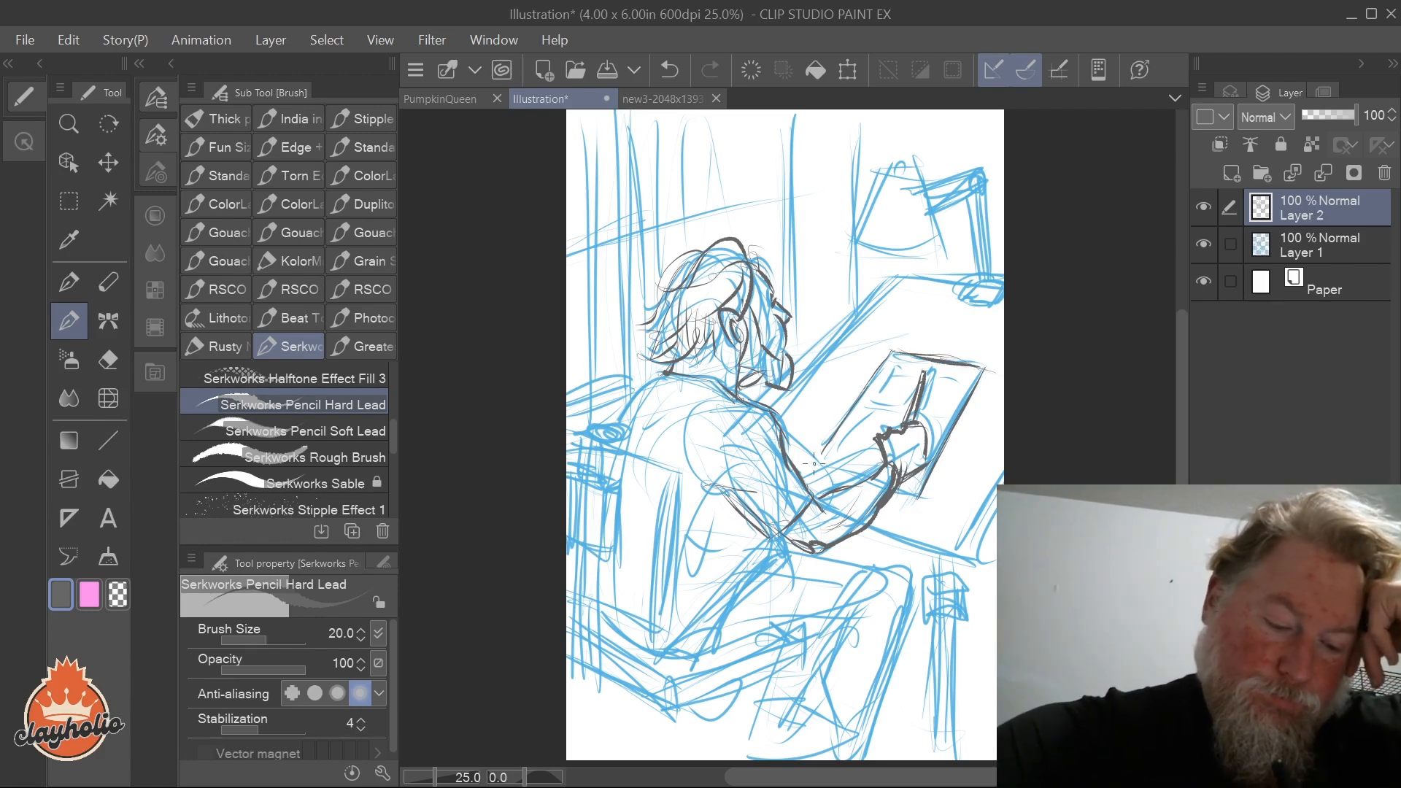
# Step: Draw the drafting table's near edge and the slanted lines at its lower corner in dark pencil
pyautogui.moveTo(1004, 474)
pyautogui.mouseDown()
pyautogui.moveTo(959, 554)
pyautogui.moveTo(997, 556)
pyautogui.mouseUp()
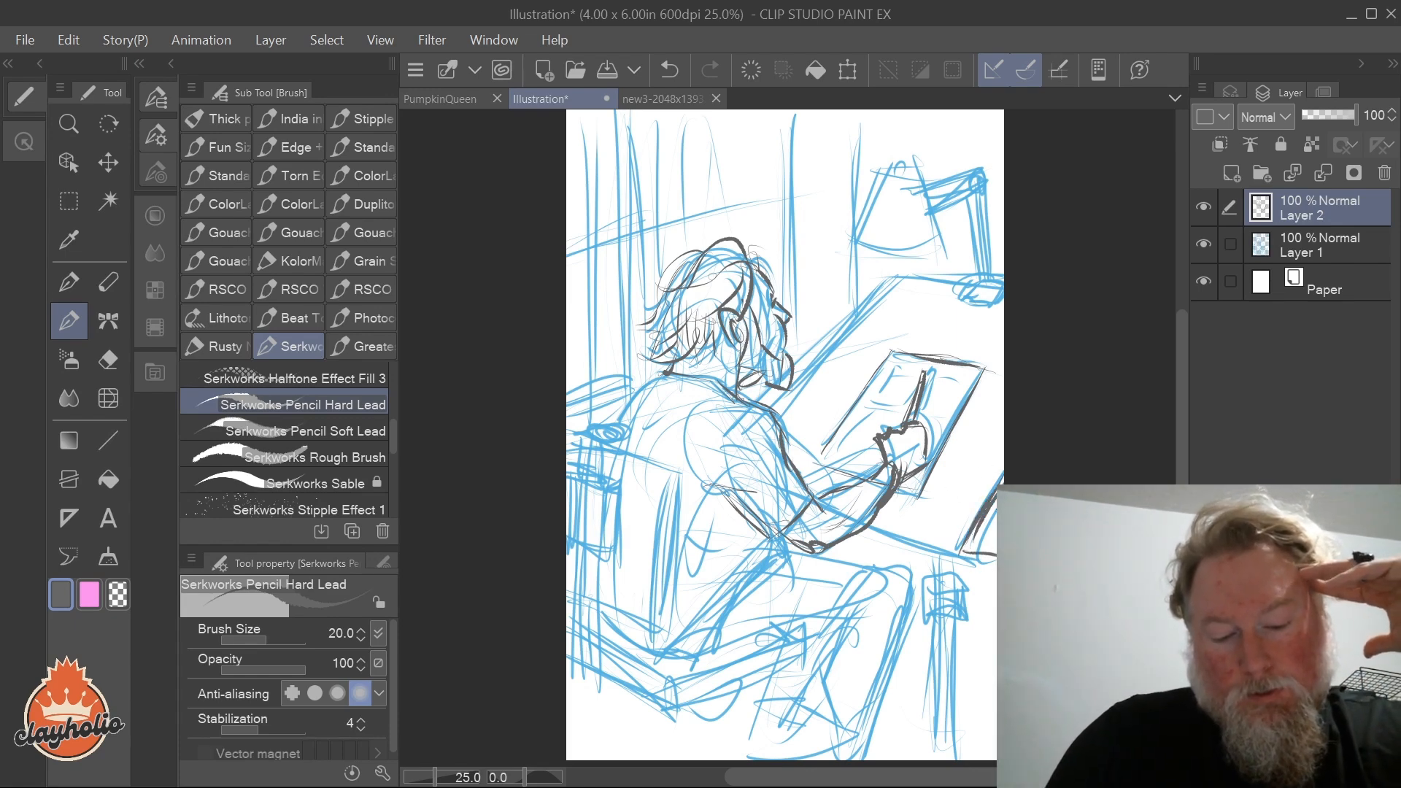
pyautogui.moveTo(997, 506); pyautogui.dragTo(973, 547)
pyautogui.moveTo(991, 524); pyautogui.dragTo(961, 554)
pyautogui.moveTo(962, 554)
pyautogui.mouseDown()
pyautogui.moveTo(993, 562)
pyautogui.moveTo(968, 575)
pyautogui.mouseUp()
pyautogui.moveTo(971, 574)
pyautogui.mouseDown()
pyautogui.moveTo(899, 533)
pyautogui.moveTo(918, 554)
pyautogui.moveTo(784, 525)
pyautogui.moveTo(969, 576)
pyautogui.mouseUp()
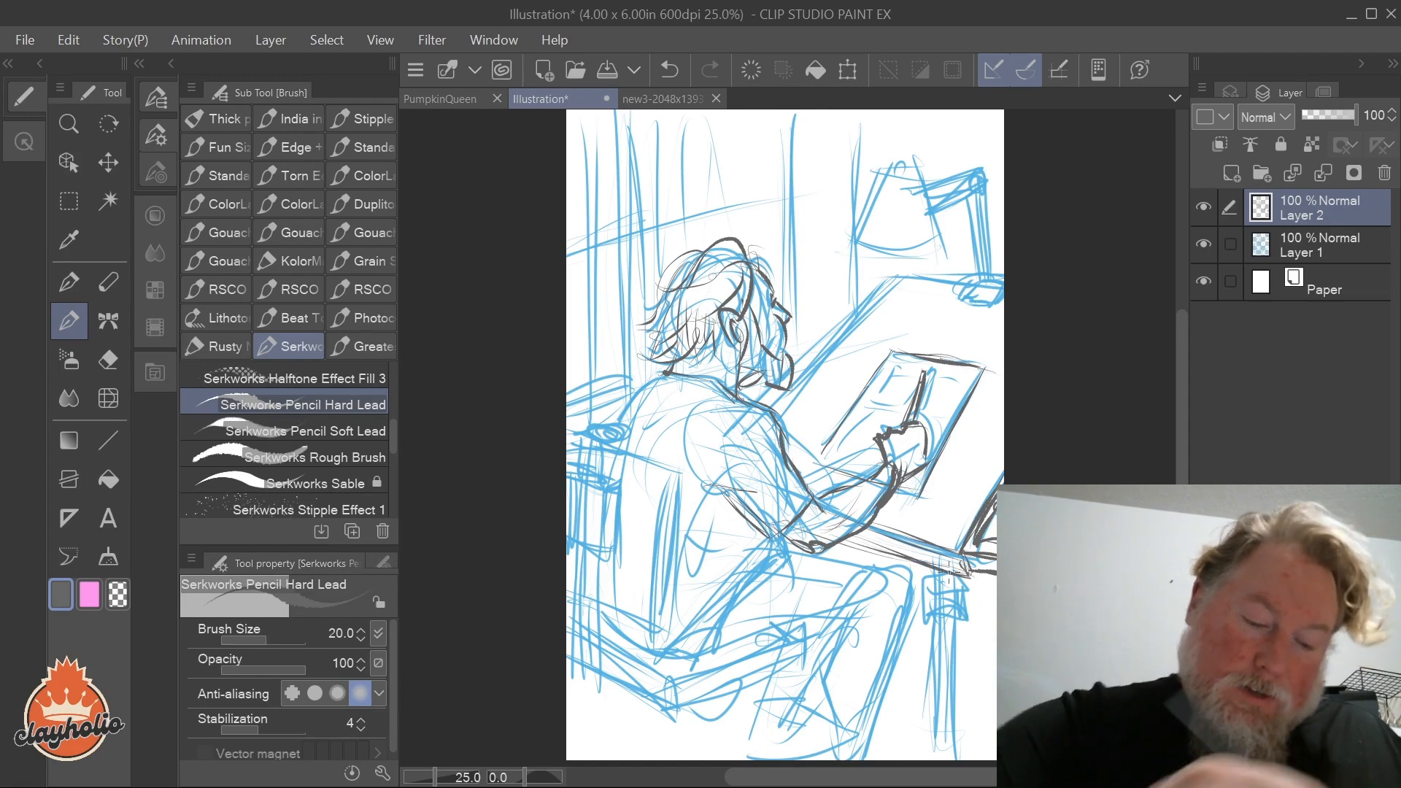
# Step: Draw the drafting table's slanted side and far edge, plus the lamp's upright, joint and base, in dark pencil
pyautogui.moveTo(854, 324)
pyautogui.mouseDown()
pyautogui.moveTo(886, 290)
pyautogui.moveTo(777, 402)
pyautogui.moveTo(899, 278)
pyautogui.mouseUp()
pyautogui.moveTo(825, 351)
pyautogui.mouseDown()
pyautogui.moveTo(894, 277)
pyautogui.moveTo(962, 277)
pyautogui.moveTo(955, 297)
pyautogui.moveTo(1004, 291)
pyautogui.moveTo(987, 302)
pyautogui.moveTo(982, 280)
pyautogui.moveTo(1000, 284)
pyautogui.moveTo(994, 314)
pyautogui.moveTo(990, 299)
pyautogui.mouseUp()
pyautogui.moveTo(976, 180)
pyautogui.mouseDown()
pyautogui.moveTo(970, 191)
pyautogui.moveTo(997, 195)
pyautogui.moveTo(993, 271)
pyautogui.mouseUp()
pyautogui.moveTo(979, 191); pyautogui.dragTo(990, 282)
pyautogui.moveTo(971, 196)
pyautogui.mouseDown()
pyautogui.moveTo(981, 285)
pyautogui.moveTo(985, 255)
pyautogui.moveTo(997, 285)
pyautogui.mouseUp()
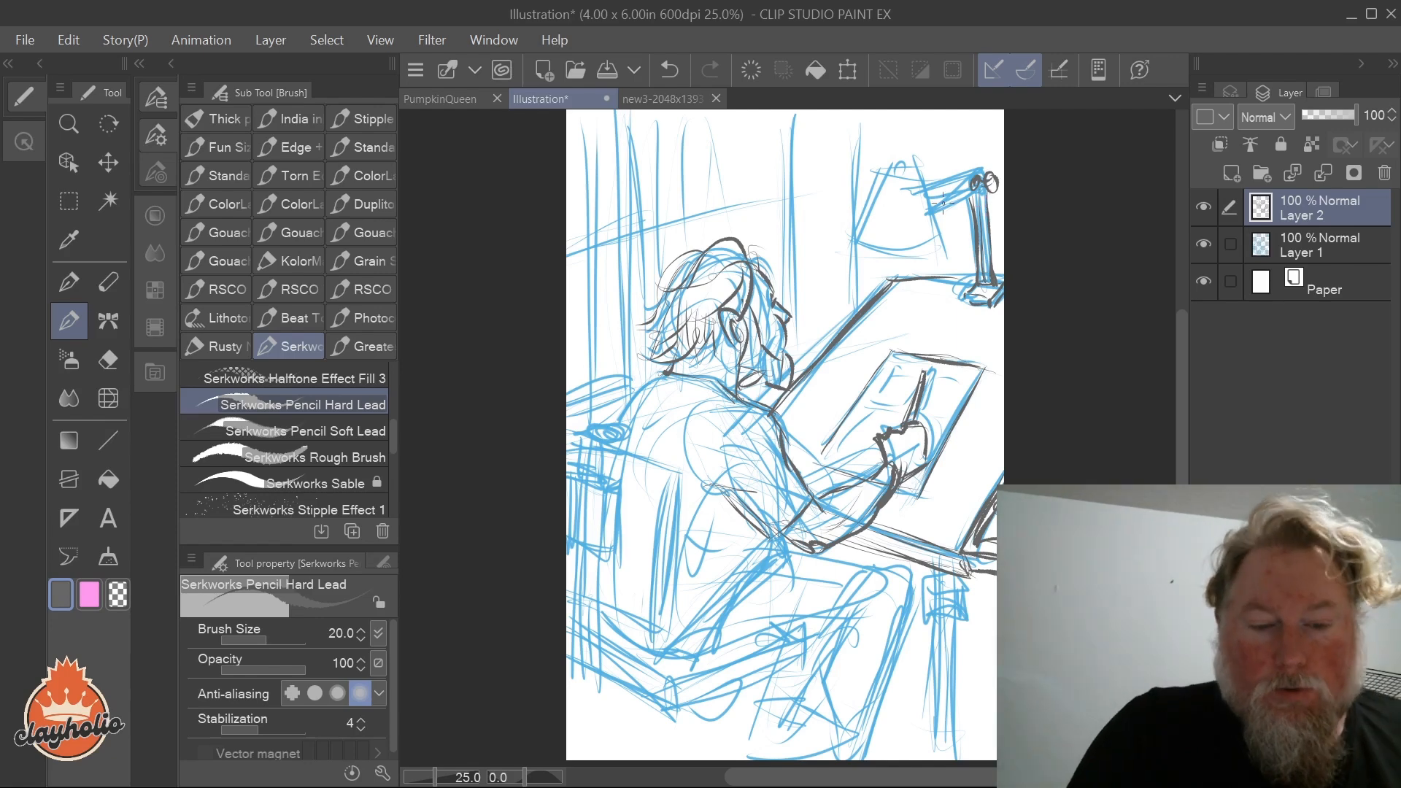
# Step: Draw the lamp's arm and conical shade with short light-ray strokes below, and touch up the beard
pyautogui.moveTo(935, 211)
pyautogui.mouseDown()
pyautogui.moveTo(978, 188)
pyautogui.moveTo(933, 204)
pyautogui.moveTo(973, 168)
pyautogui.moveTo(926, 186)
pyautogui.moveTo(993, 173)
pyautogui.moveTo(936, 210)
pyautogui.moveTo(901, 178)
pyautogui.moveTo(883, 181)
pyautogui.moveTo(857, 238)
pyautogui.moveTo(940, 245)
pyautogui.mouseUp()
pyautogui.moveTo(924, 184)
pyautogui.mouseDown()
pyautogui.moveTo(942, 252)
pyautogui.moveTo(886, 248)
pyautogui.moveTo(818, 285)
pyautogui.mouseUp()
pyautogui.moveTo(863, 274); pyautogui.dragTo(838, 305)
pyautogui.moveTo(921, 283); pyautogui.dragTo(929, 313)
pyautogui.moveTo(941, 280); pyautogui.dragTo(949, 305)
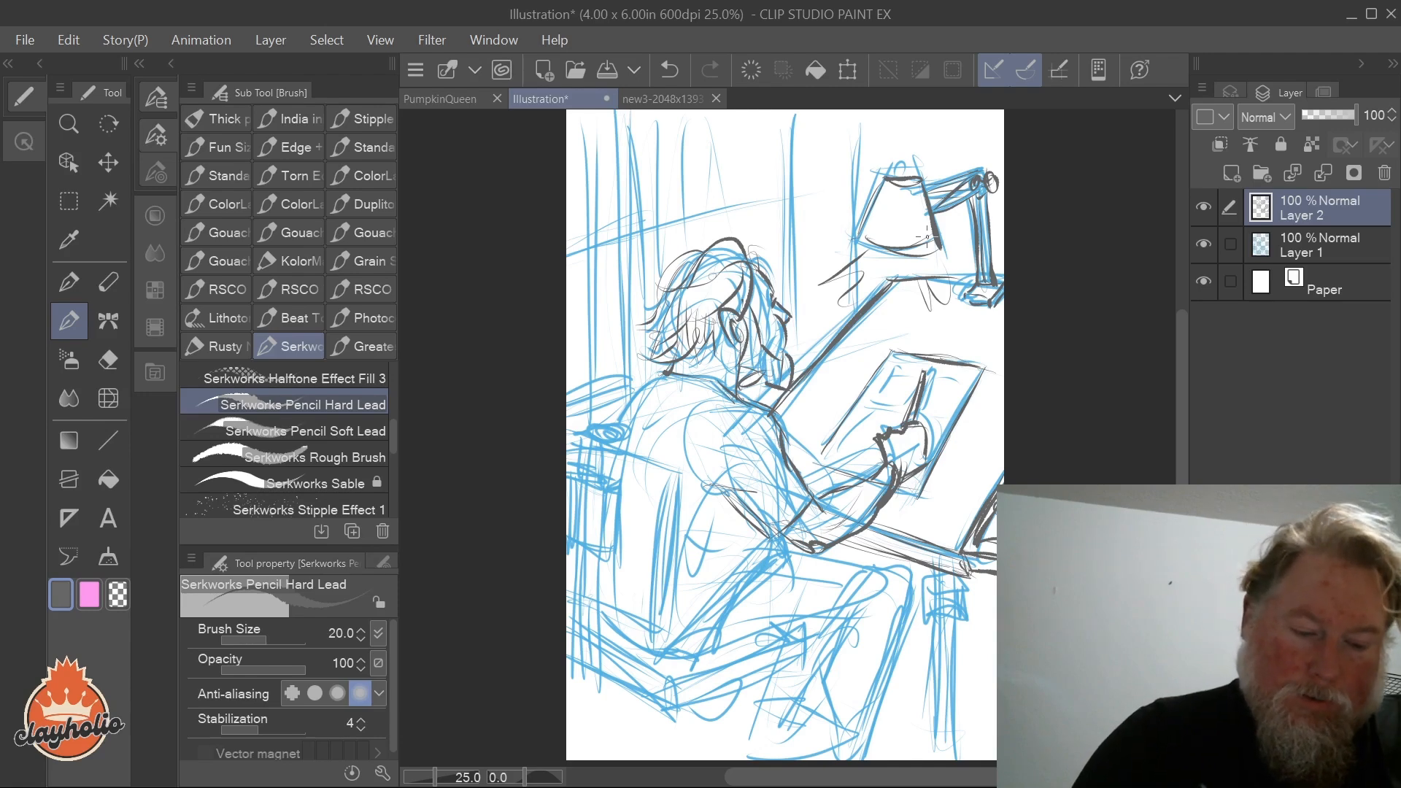
pyautogui.moveTo(738, 394); pyautogui.dragTo(744, 382)
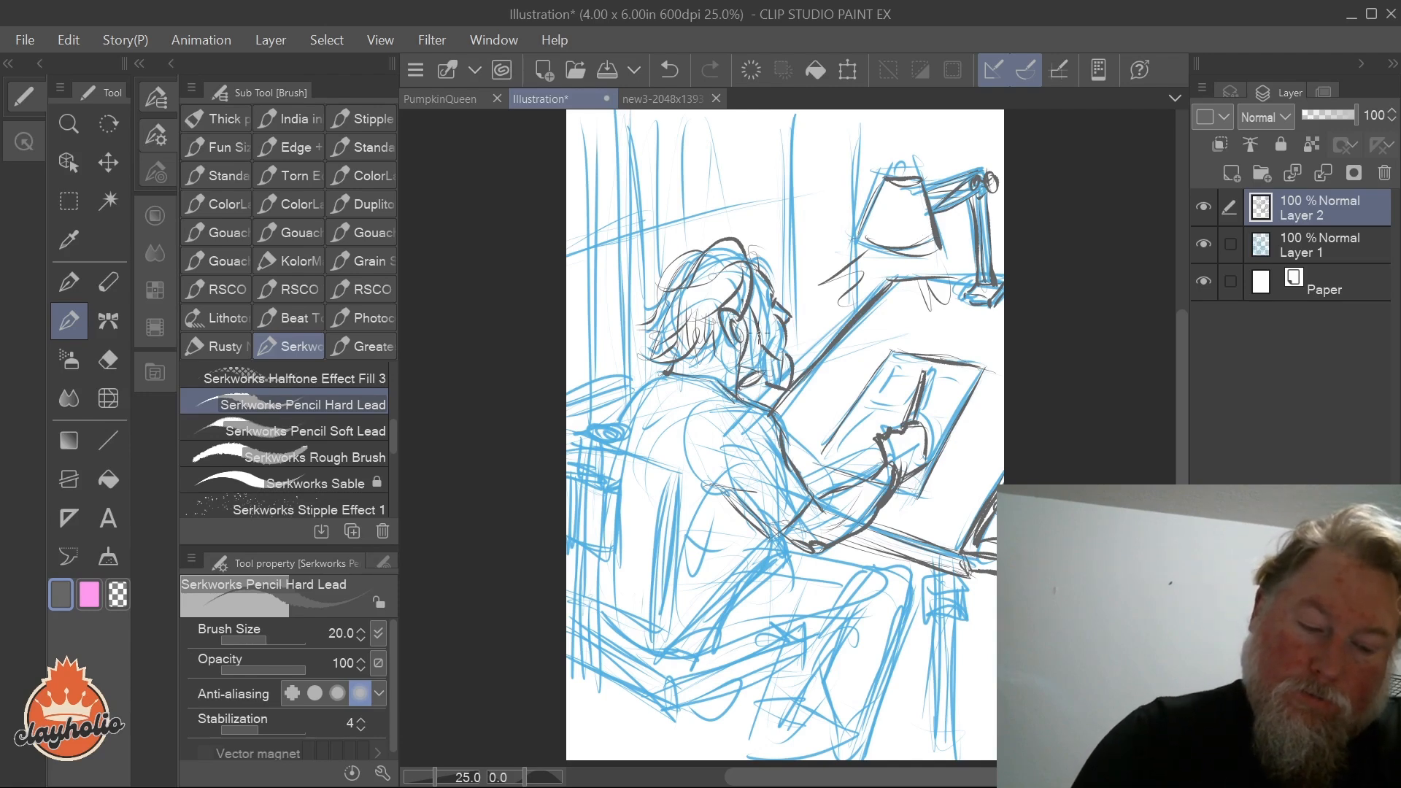
# Step: Touch up the beard, then outline the artist's back, the chair's knobbed post and the edges of the backrest in dark pencil
pyautogui.moveTo(754, 324)
pyautogui.mouseDown()
pyautogui.moveTo(763, 365)
pyautogui.moveTo(779, 348)
pyautogui.mouseUp()
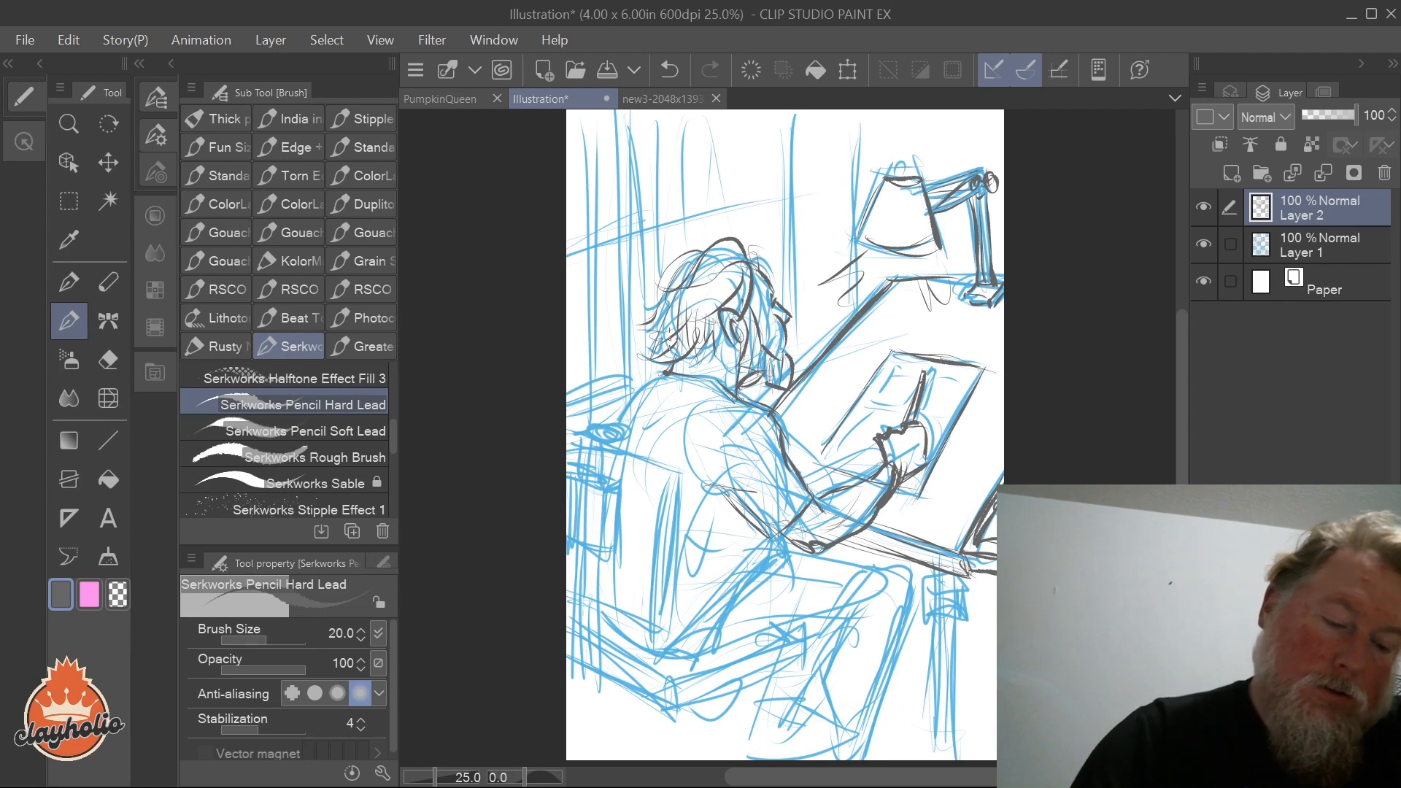
pyautogui.moveTo(643, 381)
pyautogui.mouseDown()
pyautogui.moveTo(583, 478)
pyautogui.moveTo(599, 445)
pyautogui.moveTo(599, 485)
pyautogui.moveTo(582, 478)
pyautogui.moveTo(611, 437)
pyautogui.moveTo(580, 431)
pyautogui.moveTo(613, 434)
pyautogui.moveTo(613, 448)
pyautogui.mouseUp()
pyautogui.moveTo(578, 422)
pyautogui.mouseDown()
pyautogui.moveTo(578, 442)
pyautogui.moveTo(621, 480)
pyautogui.moveTo(584, 473)
pyautogui.moveTo(598, 491)
pyautogui.moveTo(629, 489)
pyautogui.mouseUp()
pyautogui.moveTo(620, 478)
pyautogui.mouseDown()
pyautogui.moveTo(598, 555)
pyautogui.moveTo(619, 538)
pyautogui.mouseUp()
pyautogui.moveTo(608, 442); pyautogui.dragTo(661, 460)
pyautogui.moveTo(614, 443)
pyautogui.mouseDown()
pyautogui.moveTo(686, 478)
pyautogui.moveTo(670, 632)
pyautogui.mouseUp()
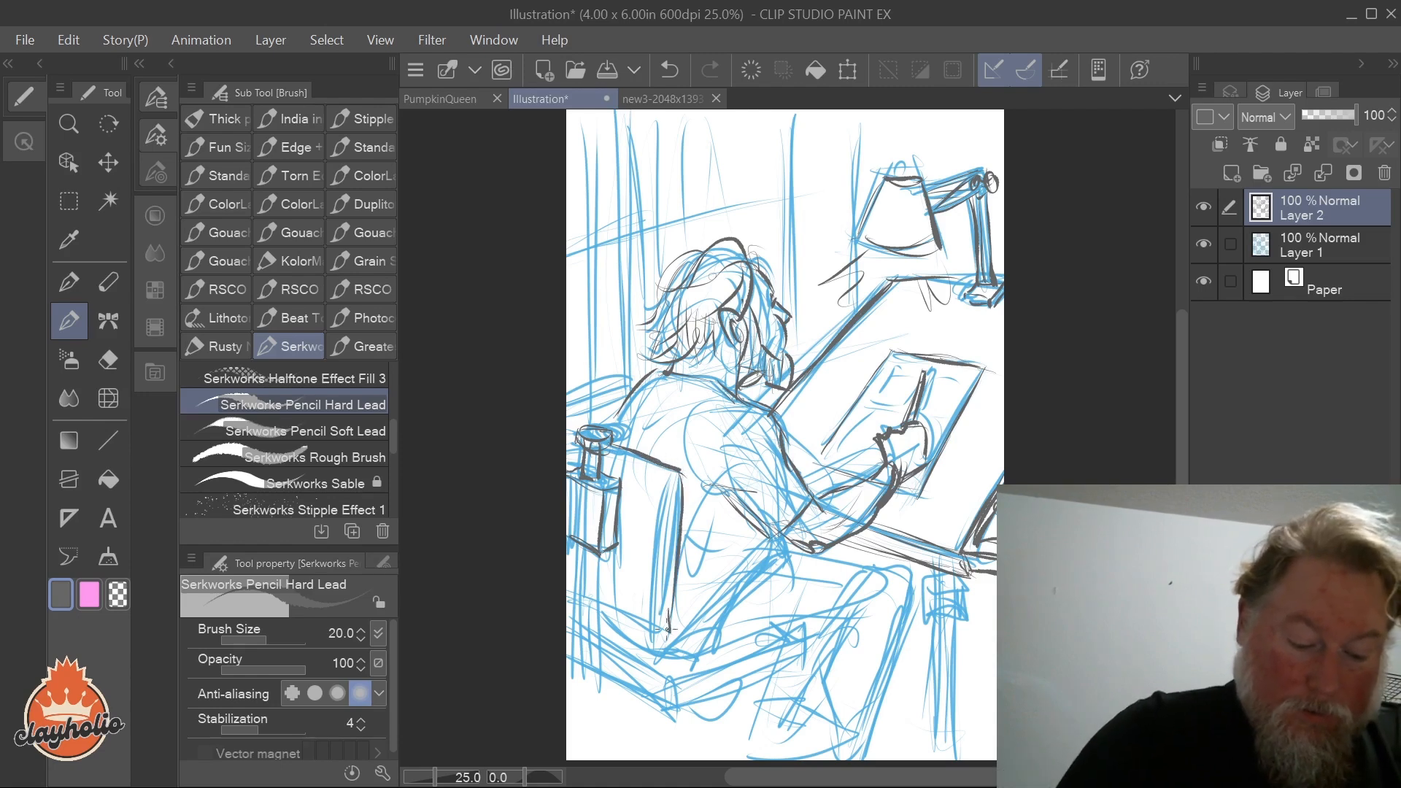
pyautogui.moveTo(569, 591); pyautogui.dragTo(660, 632)
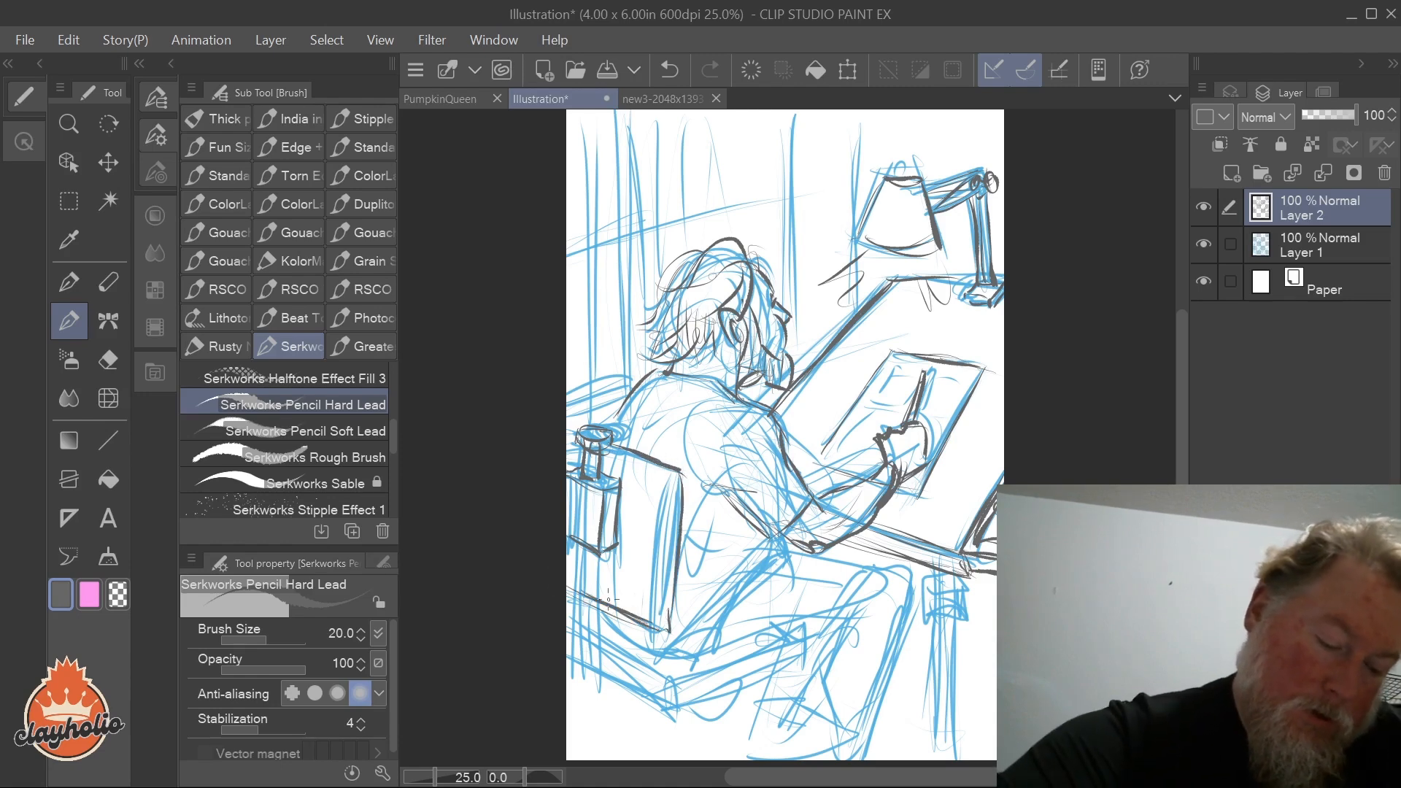
# Step: Add hatching to the chair's backrest and draw the armrest supports below it in dark pencil
pyautogui.moveTo(667, 479)
pyautogui.mouseDown()
pyautogui.moveTo(659, 625)
pyautogui.moveTo(624, 490)
pyautogui.moveTo(626, 524)
pyautogui.mouseUp()
pyautogui.moveTo(652, 489); pyautogui.dragTo(575, 644)
pyautogui.moveTo(580, 550)
pyautogui.mouseDown()
pyautogui.moveTo(580, 682)
pyautogui.moveTo(588, 670)
pyautogui.mouseUp()
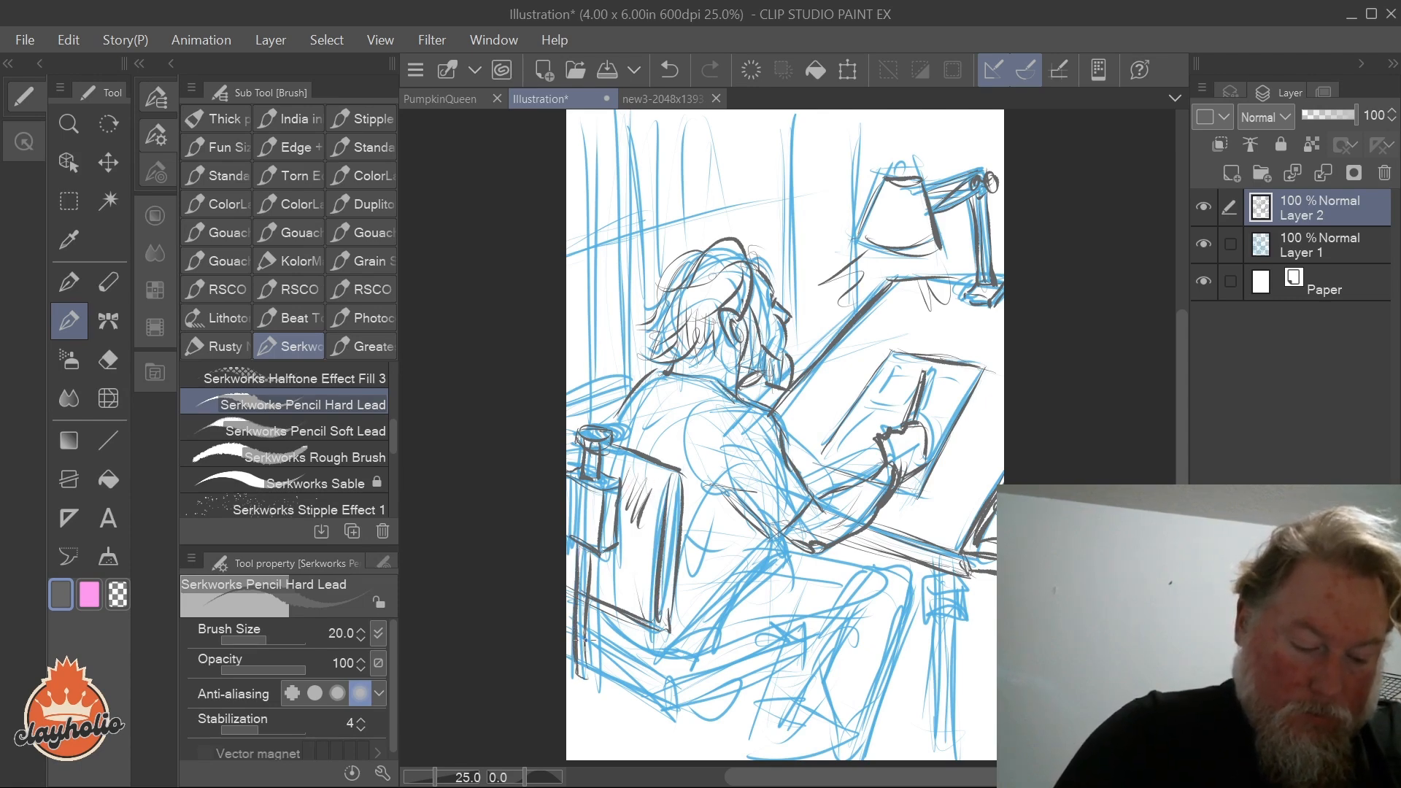
pyautogui.moveTo(599, 583); pyautogui.dragTo(589, 685)
pyautogui.moveTo(592, 637); pyautogui.dragTo(621, 620)
pyautogui.moveTo(619, 617)
pyautogui.mouseDown()
pyautogui.moveTo(617, 646)
pyautogui.moveTo(630, 632)
pyautogui.mouseUp()
pyautogui.moveTo(617, 637); pyautogui.dragTo(610, 689)
pyautogui.moveTo(606, 629); pyautogui.dragTo(607, 698)
pyautogui.moveTo(609, 636); pyautogui.dragTo(612, 690)
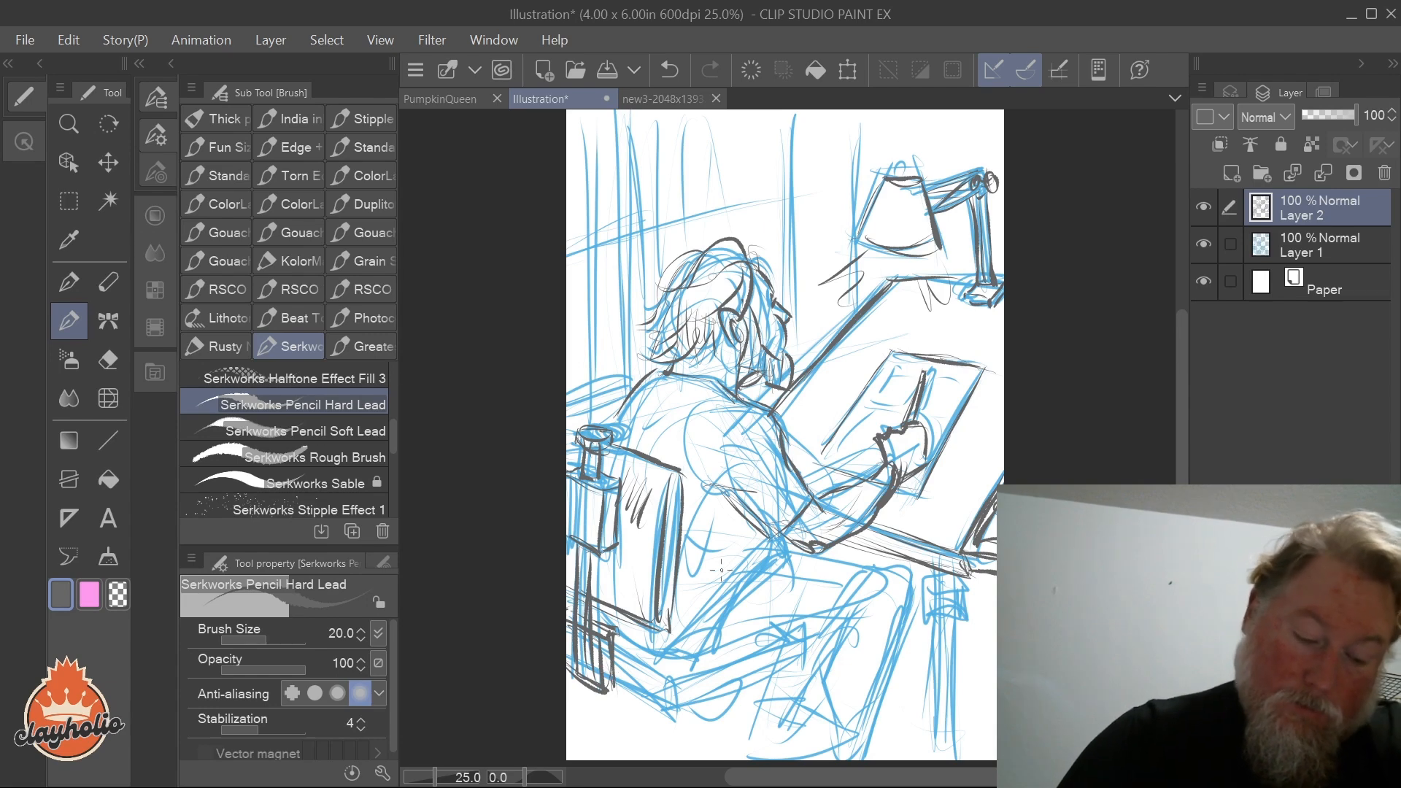
# Step: Start the chair's base, then draw the artist's seat and thigh with trouser folds behind the knee in dark pencil
pyautogui.moveTo(721, 677)
pyautogui.mouseDown()
pyautogui.moveTo(715, 718)
pyautogui.moveTo(651, 733)
pyautogui.moveTo(689, 758)
pyautogui.mouseUp()
pyautogui.moveTo(703, 697)
pyautogui.mouseDown()
pyautogui.moveTo(706, 741)
pyautogui.moveTo(605, 757)
pyautogui.mouseUp()
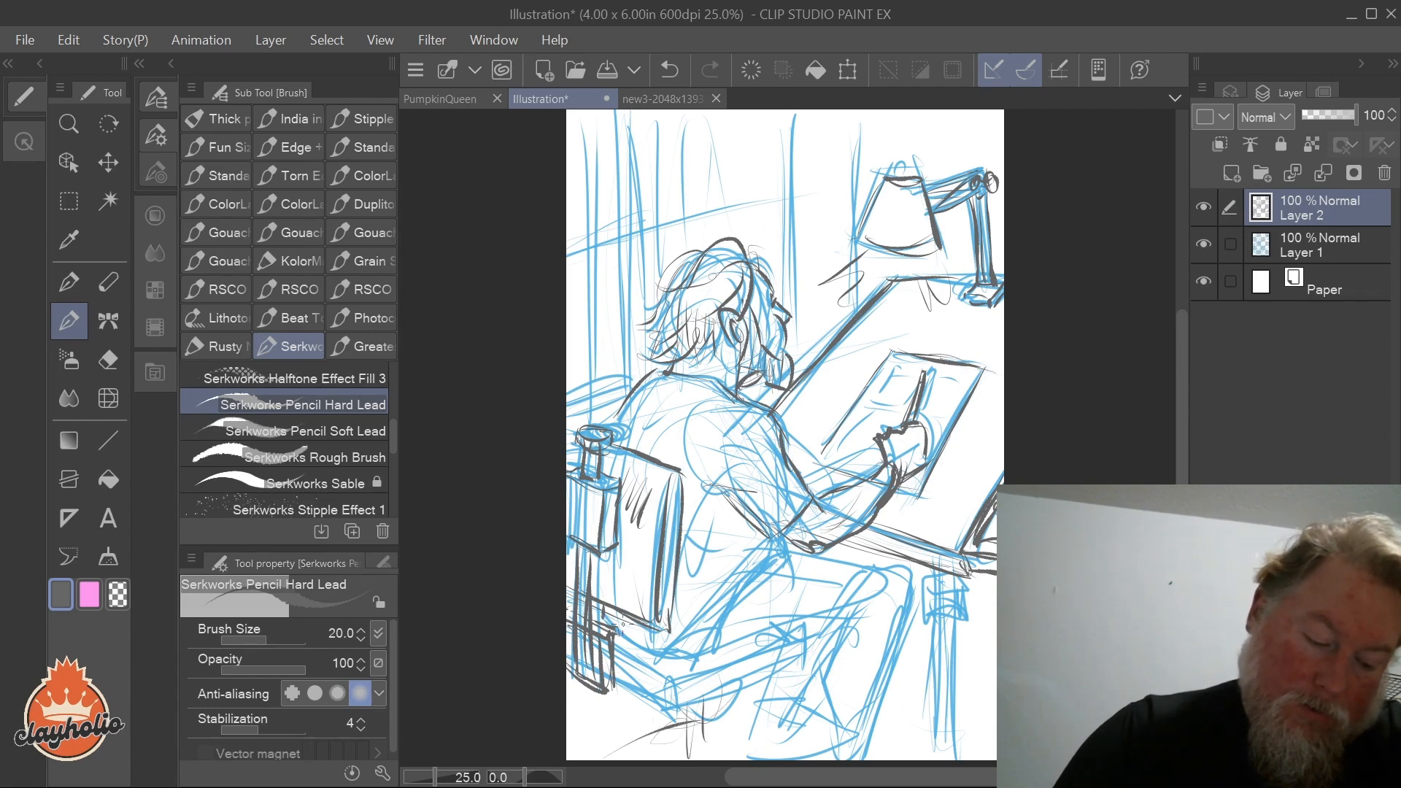
pyautogui.moveTo(658, 652); pyautogui.dragTo(696, 660)
pyautogui.moveTo(750, 585)
pyautogui.mouseDown()
pyautogui.moveTo(796, 569)
pyautogui.moveTo(712, 645)
pyautogui.mouseUp()
pyautogui.moveTo(708, 652)
pyautogui.mouseDown()
pyautogui.moveTo(805, 617)
pyautogui.moveTo(750, 642)
pyautogui.mouseUp()
pyautogui.moveTo(844, 584)
pyautogui.mouseDown()
pyautogui.moveTo(788, 622)
pyautogui.moveTo(862, 604)
pyautogui.moveTo(816, 588)
pyautogui.moveTo(812, 624)
pyautogui.mouseUp()
pyautogui.moveTo(863, 566)
pyautogui.mouseDown()
pyautogui.moveTo(838, 584)
pyautogui.moveTo(836, 626)
pyautogui.mouseUp()
pyautogui.moveTo(864, 604); pyautogui.dragTo(816, 627)
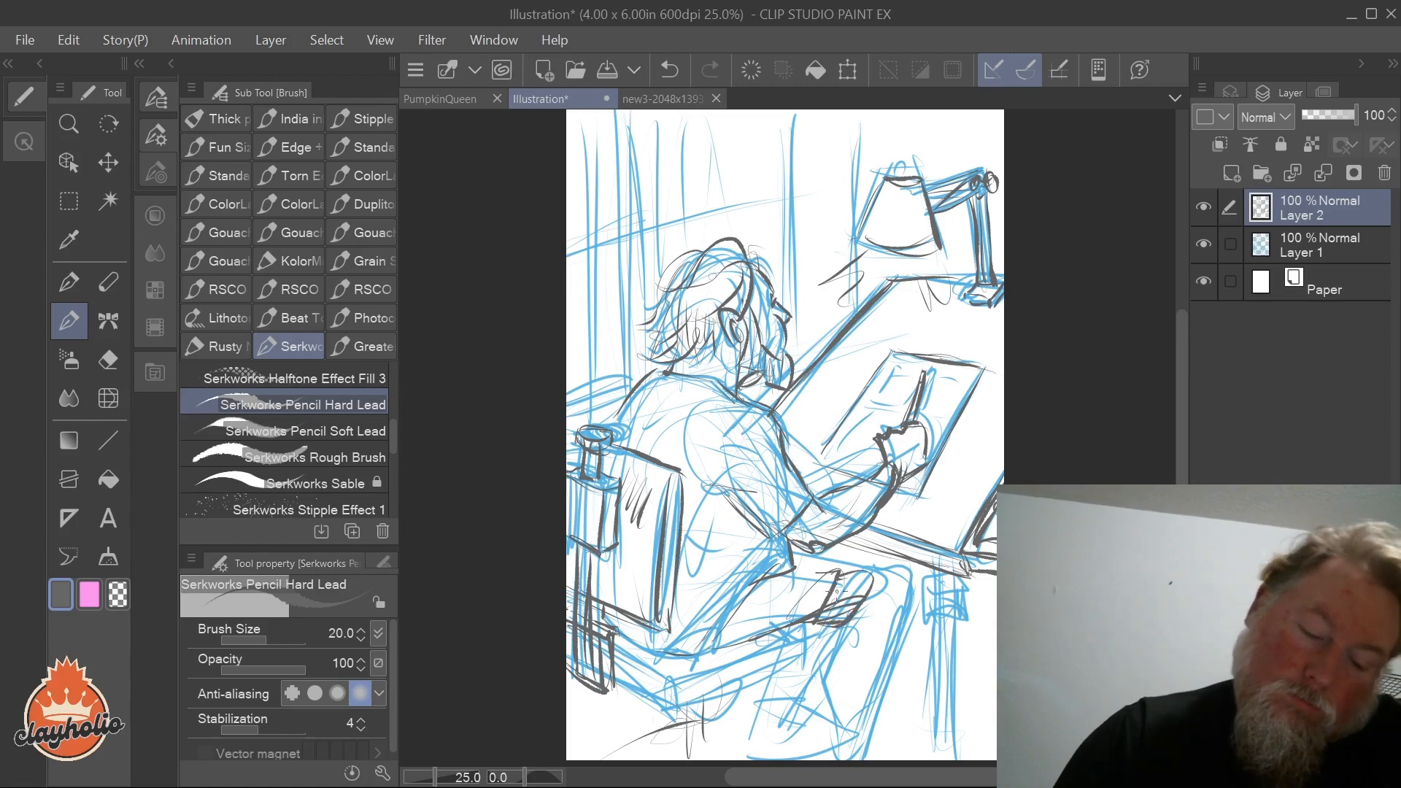
# Step: Draw the artist's upper thigh, bent knee and lower leg in dark pencil
pyautogui.moveTo(818, 574); pyautogui.dragTo(794, 620)
pyautogui.moveTo(794, 549)
pyautogui.mouseDown()
pyautogui.moveTo(888, 571)
pyautogui.moveTo(840, 622)
pyautogui.moveTo(853, 621)
pyautogui.mouseUp()
pyautogui.moveTo(895, 568)
pyautogui.mouseDown()
pyautogui.moveTo(879, 597)
pyautogui.moveTo(916, 592)
pyautogui.moveTo(864, 760)
pyautogui.mouseUp()
pyautogui.moveTo(856, 619)
pyautogui.mouseDown()
pyautogui.moveTo(826, 679)
pyautogui.moveTo(841, 728)
pyautogui.mouseUp()
pyautogui.moveTo(874, 648); pyautogui.dragTo(831, 762)
pyautogui.moveTo(844, 705); pyautogui.dragTo(821, 762)
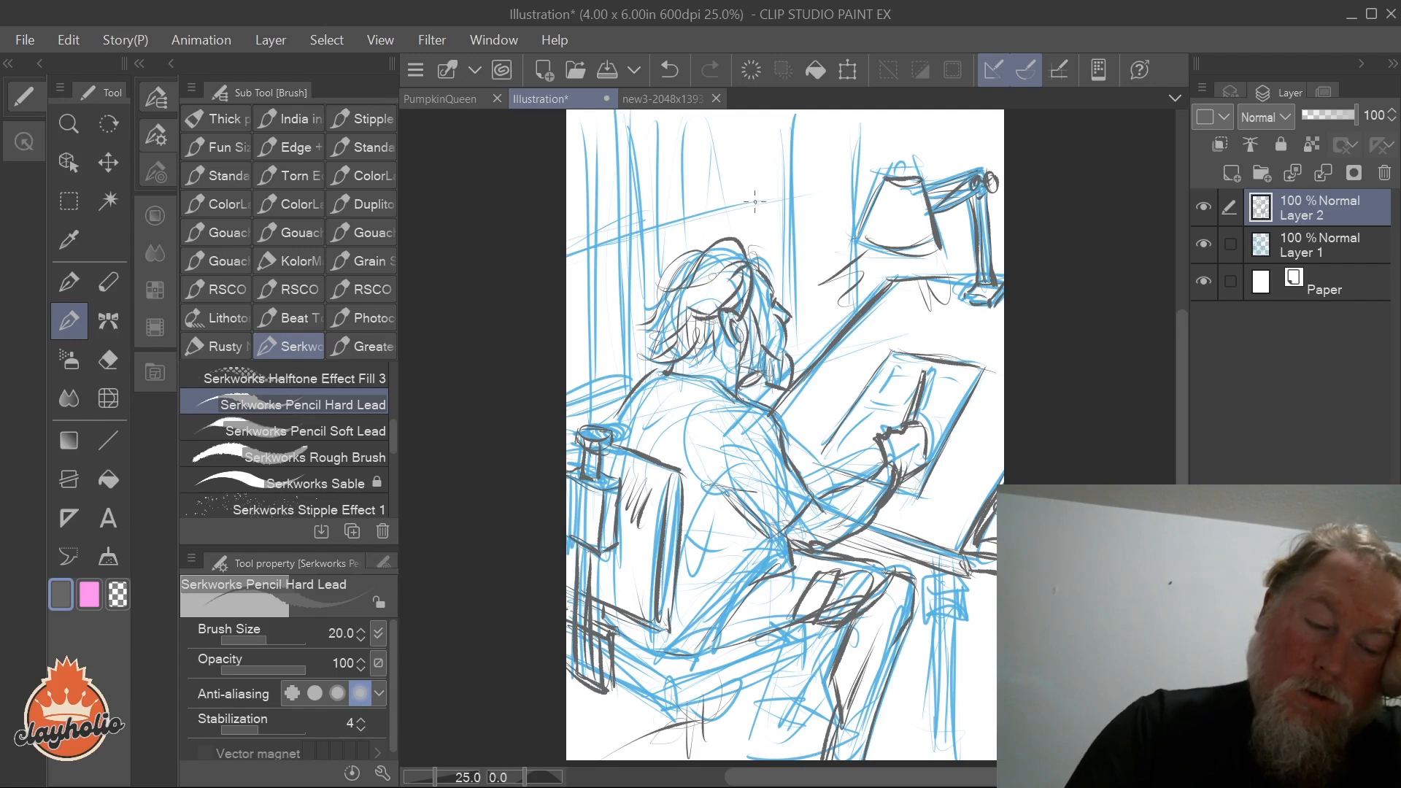
# Step: Draw the loose hair strands at the back of the head and neck, and toggle Layer 1's visibility to check the lines
pyautogui.moveTo(635, 319)
pyautogui.mouseDown()
pyautogui.moveTo(672, 352)
pyautogui.moveTo(649, 359)
pyautogui.mouseUp()
pyautogui.moveTo(649, 359); pyautogui.dragTo(678, 354)
pyautogui.moveTo(674, 301)
pyautogui.mouseDown()
pyautogui.moveTo(670, 334)
pyautogui.moveTo(743, 398)
pyautogui.mouseUp()
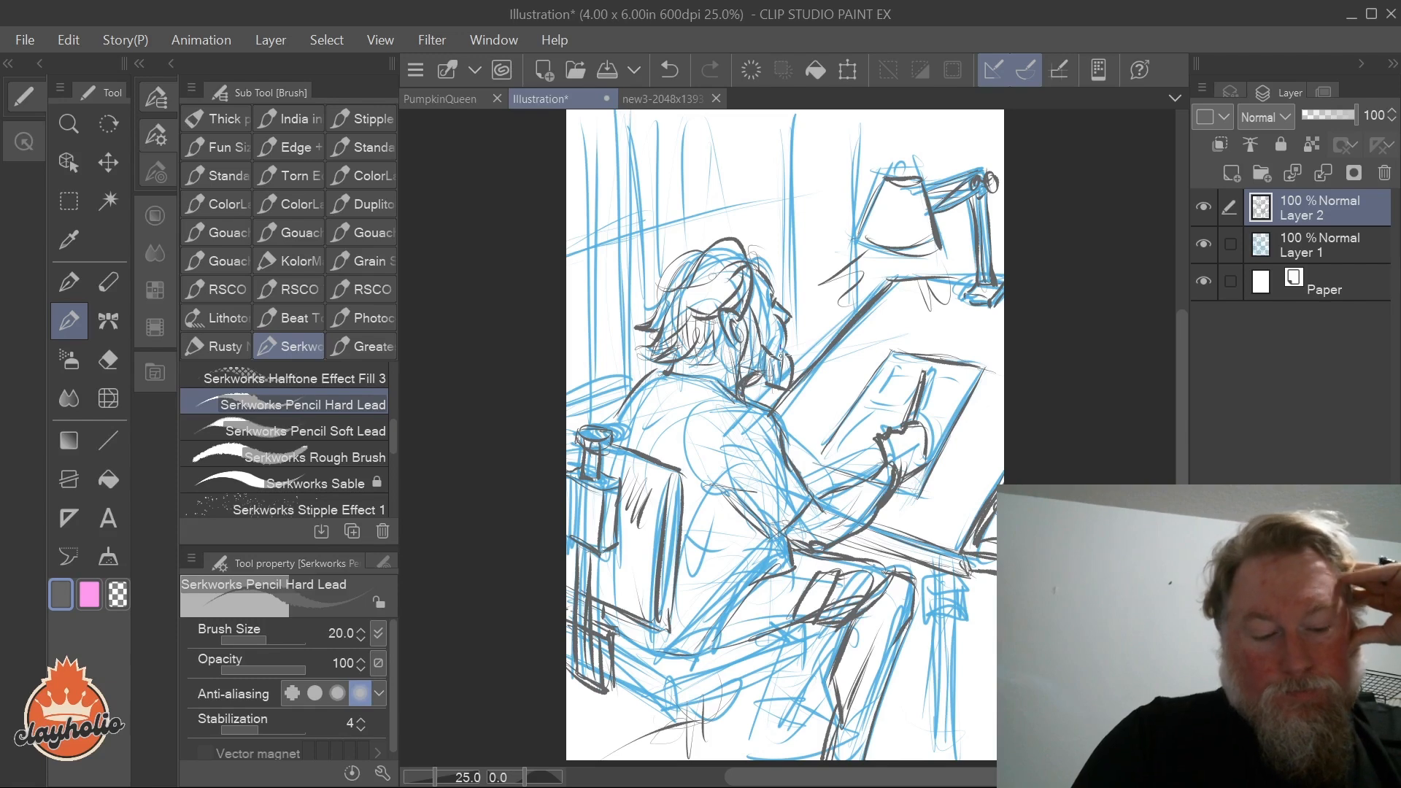
pyautogui.click(1203, 244)
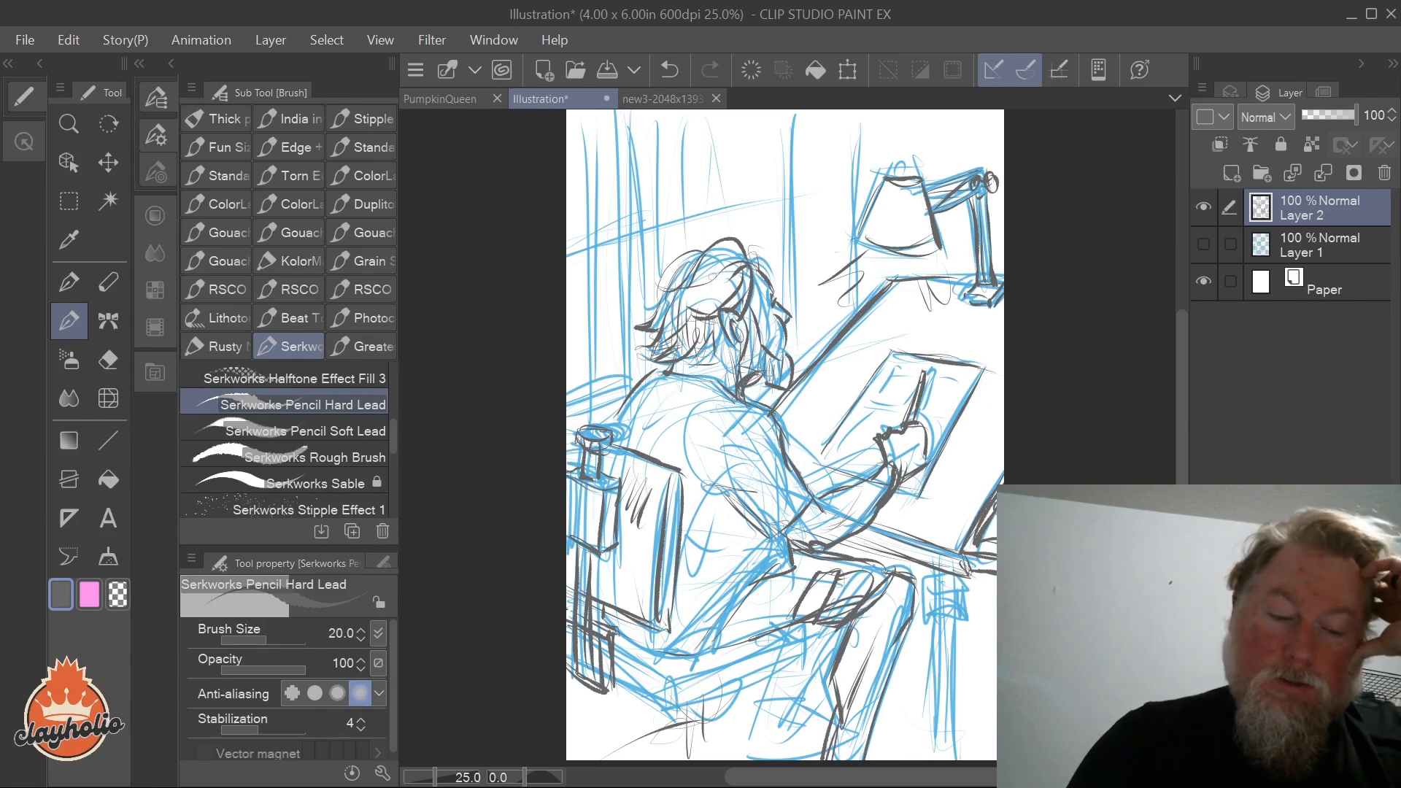
pyautogui.click(1203, 243)
# Step: Draw the chair seat's front and side edges, darkening the corner where they meet beneath the artist
pyautogui.moveTo(680, 678)
pyautogui.mouseDown()
pyautogui.moveTo(815, 618)
pyautogui.moveTo(803, 648)
pyautogui.moveTo(692, 700)
pyautogui.moveTo(807, 635)
pyautogui.mouseUp()
pyautogui.moveTo(791, 645)
pyautogui.mouseDown()
pyautogui.moveTo(692, 699)
pyautogui.moveTo(754, 645)
pyautogui.moveTo(679, 686)
pyautogui.moveTo(668, 716)
pyautogui.mouseUp()
pyautogui.moveTo(617, 651); pyautogui.dragTo(665, 686)
pyautogui.moveTo(616, 645); pyautogui.dragTo(686, 715)
pyautogui.moveTo(617, 670)
pyautogui.mouseDown()
pyautogui.moveTo(665, 708)
pyautogui.moveTo(681, 686)
pyautogui.moveTo(666, 683)
pyautogui.moveTo(676, 705)
pyautogui.moveTo(781, 636)
pyautogui.mouseUp()
pyautogui.moveTo(701, 692); pyautogui.dragTo(781, 641)
pyautogui.moveTo(683, 701)
pyautogui.mouseDown()
pyautogui.moveTo(722, 665)
pyautogui.moveTo(687, 687)
pyautogui.mouseUp()
pyautogui.moveTo(615, 661); pyautogui.dragTo(676, 715)
# Step: Draw the chair's central stem, base legs and round caster, plus the artist's foot and trouser cuff, in dark pencil
pyautogui.moveTo(695, 579)
pyautogui.mouseDown()
pyautogui.moveTo(683, 705)
pyautogui.moveTo(719, 694)
pyautogui.moveTo(714, 734)
pyautogui.mouseUp()
pyautogui.moveTo(719, 705)
pyautogui.mouseDown()
pyautogui.moveTo(721, 744)
pyautogui.moveTo(610, 734)
pyautogui.moveTo(634, 737)
pyautogui.mouseUp()
pyautogui.moveTo(719, 727); pyautogui.dragTo(810, 752)
pyautogui.moveTo(798, 653)
pyautogui.mouseDown()
pyautogui.moveTo(785, 699)
pyautogui.moveTo(797, 676)
pyautogui.mouseUp()
pyautogui.moveTo(841, 628)
pyautogui.mouseDown()
pyautogui.moveTo(821, 704)
pyautogui.moveTo(843, 728)
pyautogui.mouseUp()
pyautogui.moveTo(797, 734); pyautogui.dragTo(845, 730)
pyautogui.moveTo(806, 648); pyautogui.dragTo(781, 734)
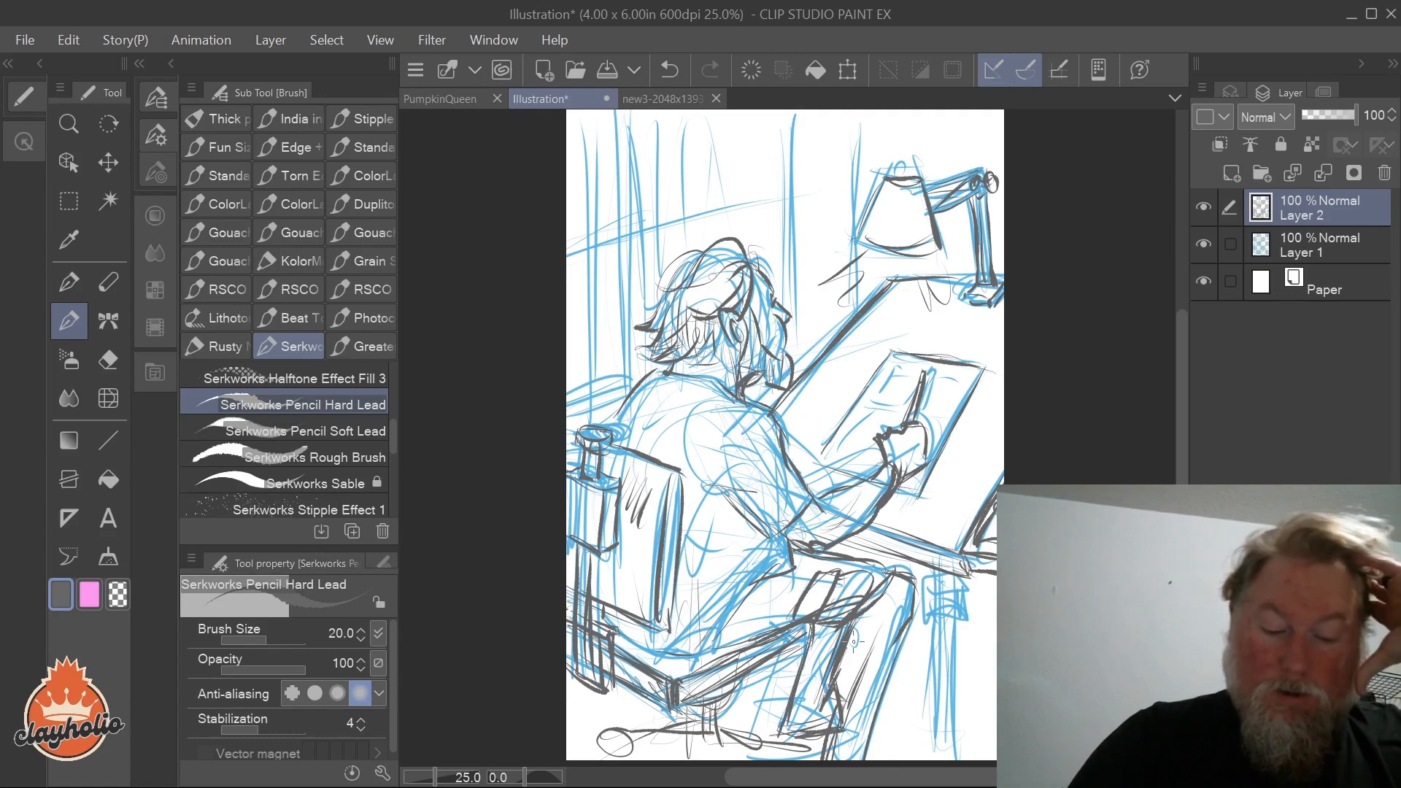
# Step: Strengthen the drafting table's near edge below the forearm and hatch the end of its ledge
pyautogui.moveTo(742, 529)
pyautogui.mouseDown()
pyautogui.moveTo(858, 594)
pyautogui.moveTo(865, 541)
pyautogui.moveTo(861, 576)
pyautogui.mouseUp()
pyautogui.moveTo(806, 519)
pyautogui.mouseDown()
pyautogui.moveTo(965, 553)
pyautogui.moveTo(967, 567)
pyautogui.moveTo(964, 552)
pyautogui.moveTo(997, 582)
pyautogui.mouseUp()
pyautogui.moveTo(991, 515)
pyautogui.mouseDown()
pyautogui.moveTo(995, 545)
pyautogui.moveTo(973, 571)
pyautogui.moveTo(996, 569)
pyautogui.mouseUp()
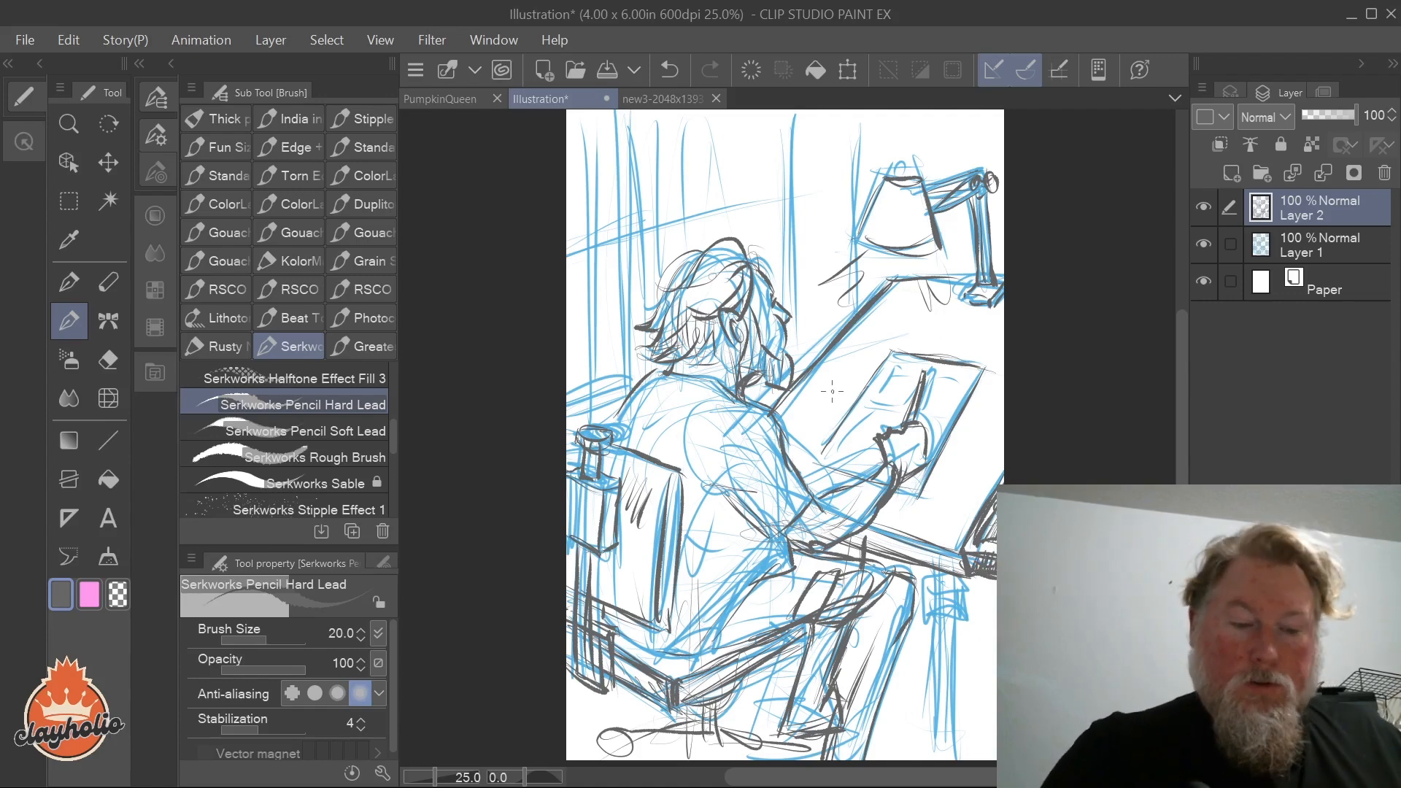
# Step: Draw the long vertical window-frame lines and the slanted crossbars behind the artist in dark pencil
pyautogui.moveTo(794, 114); pyautogui.dragTo(785, 388)
pyautogui.moveTo(597, 111); pyautogui.dragTo(601, 444)
pyautogui.moveTo(611, 193); pyautogui.dragTo(612, 383)
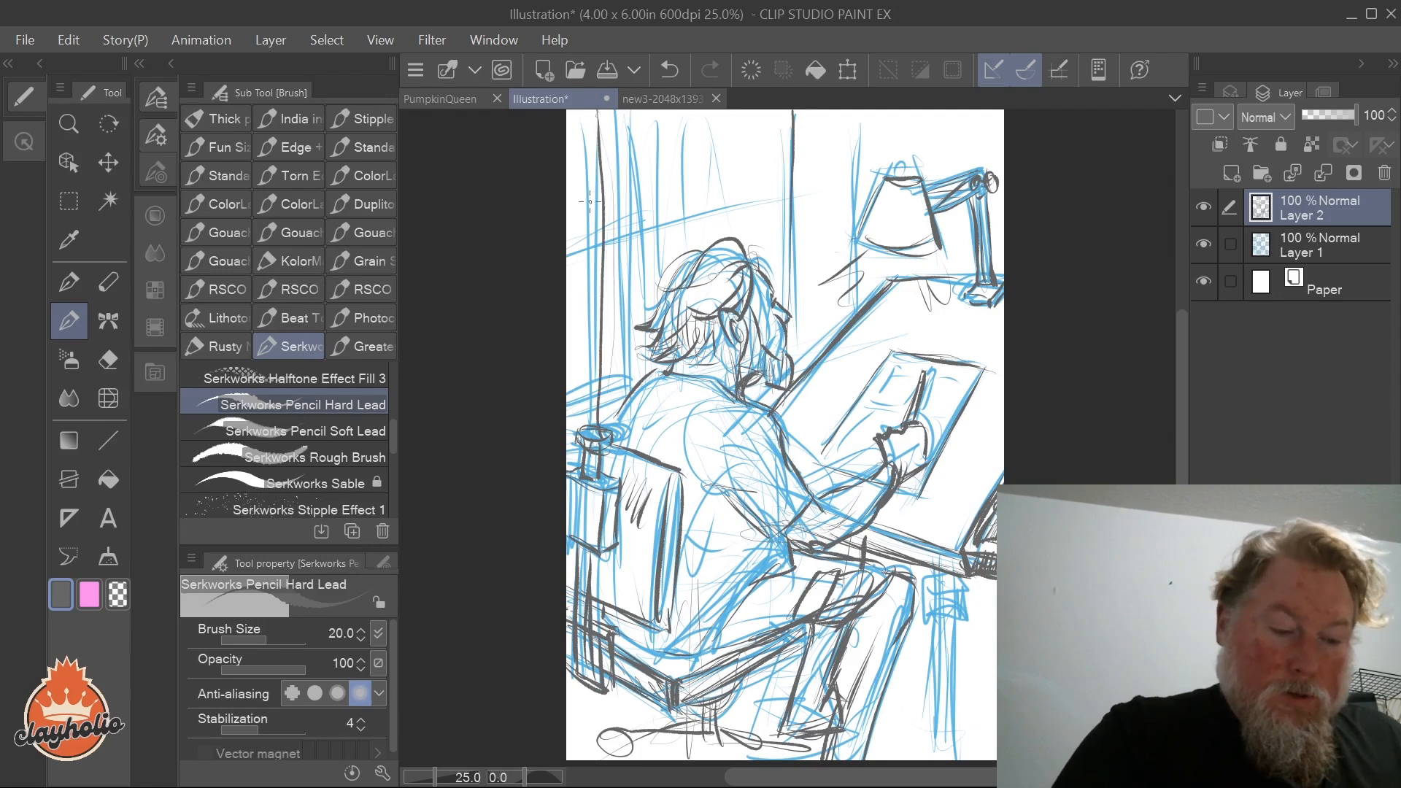
pyautogui.moveTo(584, 117); pyautogui.dragTo(590, 375)
pyautogui.moveTo(583, 122); pyautogui.dragTo(588, 385)
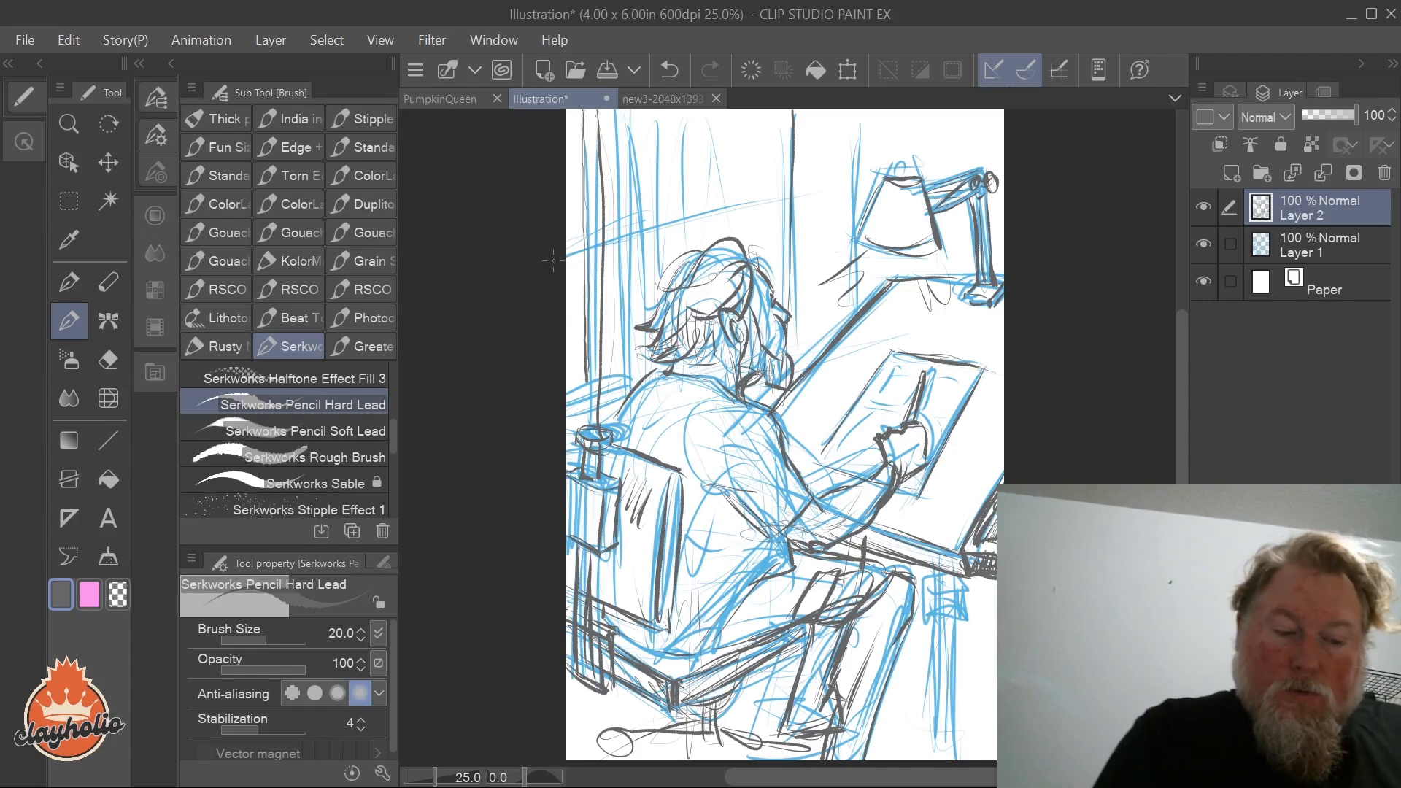
pyautogui.moveTo(569, 253); pyautogui.dragTo(689, 229)
pyautogui.moveTo(564, 244); pyautogui.dragTo(631, 241)
pyautogui.moveTo(566, 396)
pyautogui.mouseDown()
pyautogui.moveTo(599, 385)
pyautogui.moveTo(600, 421)
pyautogui.moveTo(580, 438)
pyautogui.mouseUp()
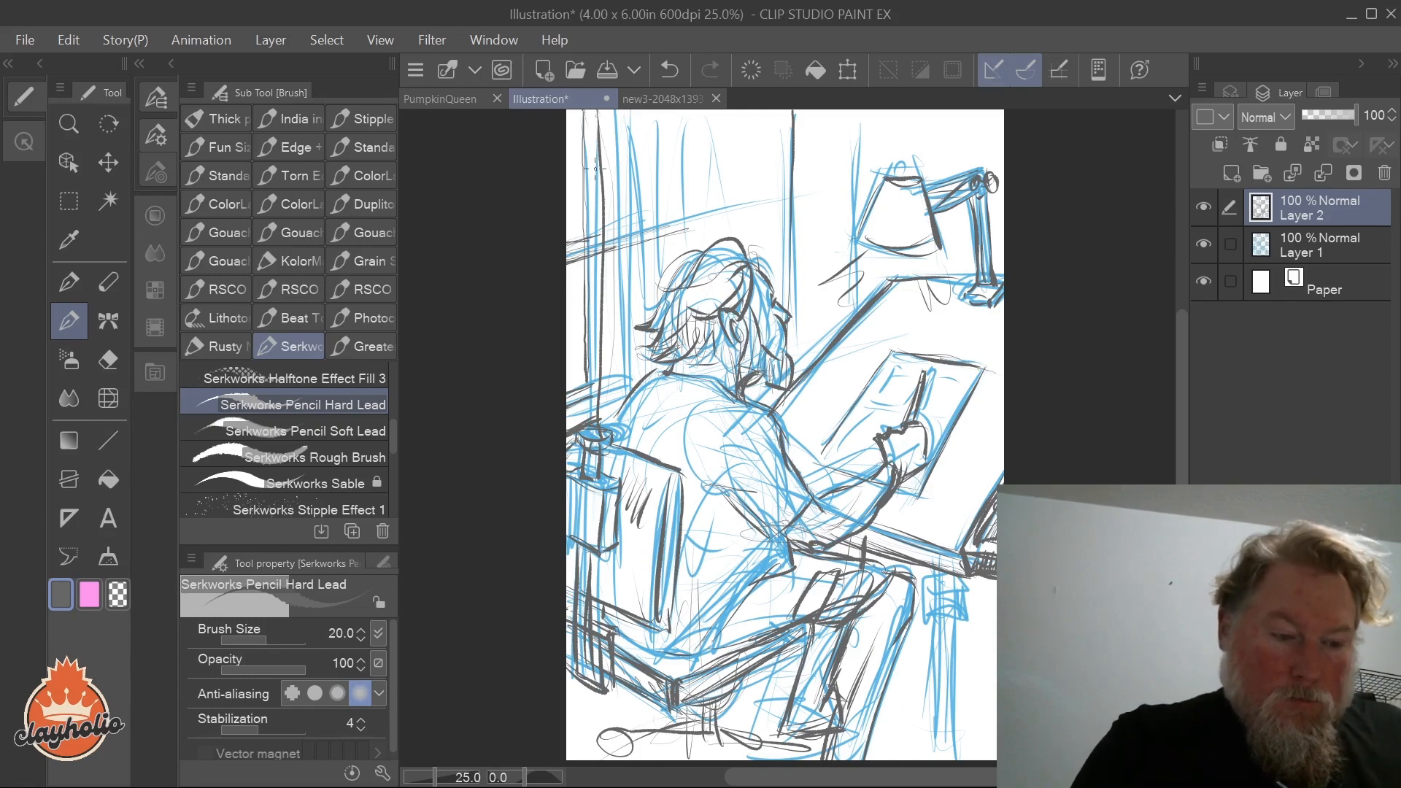
# Step: Draw the vertical curtain folds above the artist's head in dark pencil, minimizing the floating prompt calendar window
pyautogui.moveTo(598, 111); pyautogui.dragTo(602, 206)
pyautogui.moveTo(599, 270); pyautogui.dragTo(600, 414)
pyautogui.moveTo(627, 111); pyautogui.dragTo(630, 367)
pyautogui.moveTo(655, 150); pyautogui.dragTo(644, 221)
pyautogui.moveTo(655, 129); pyautogui.dragTo(662, 306)
pyautogui.moveTo(671, 99); pyautogui.dragTo(689, 252)
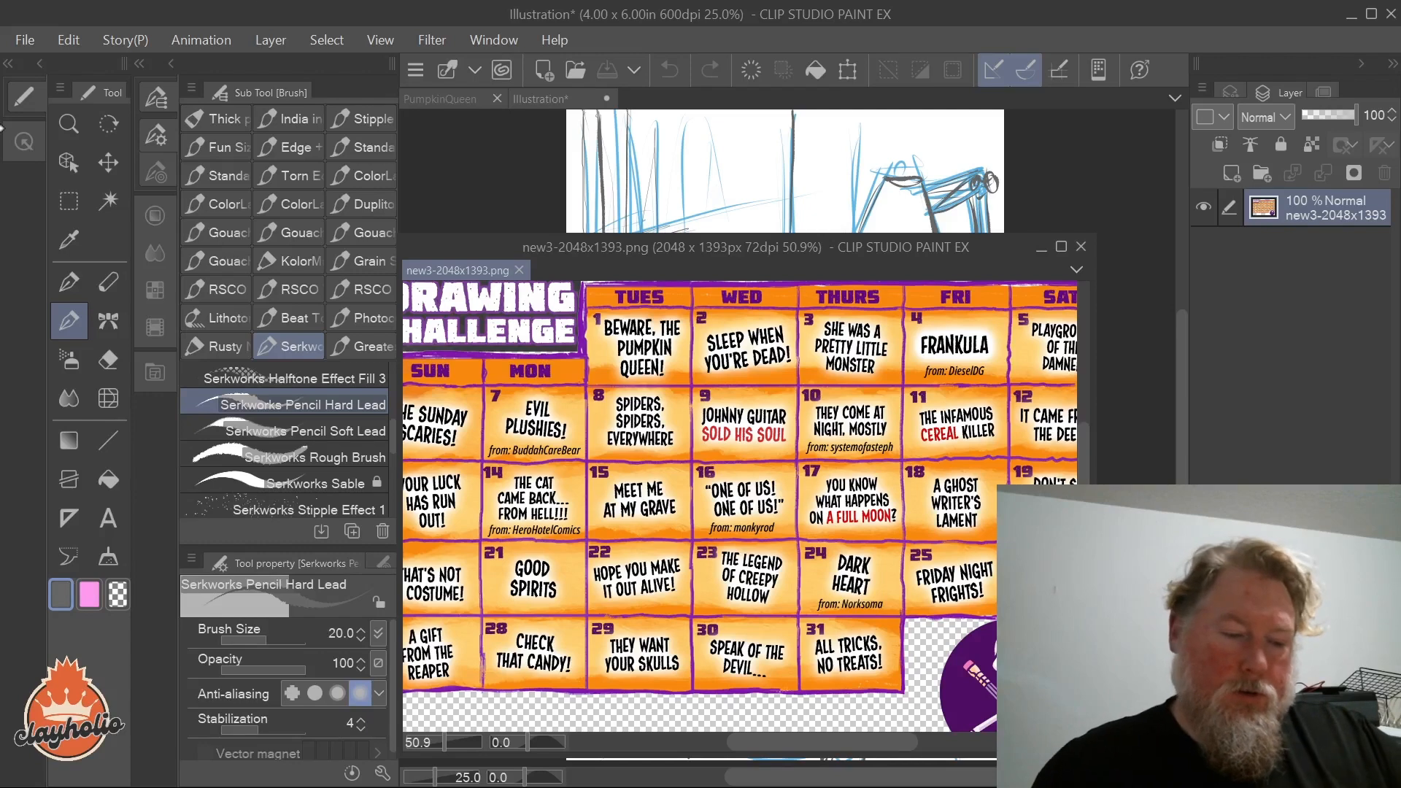
pyautogui.click(1040, 246)
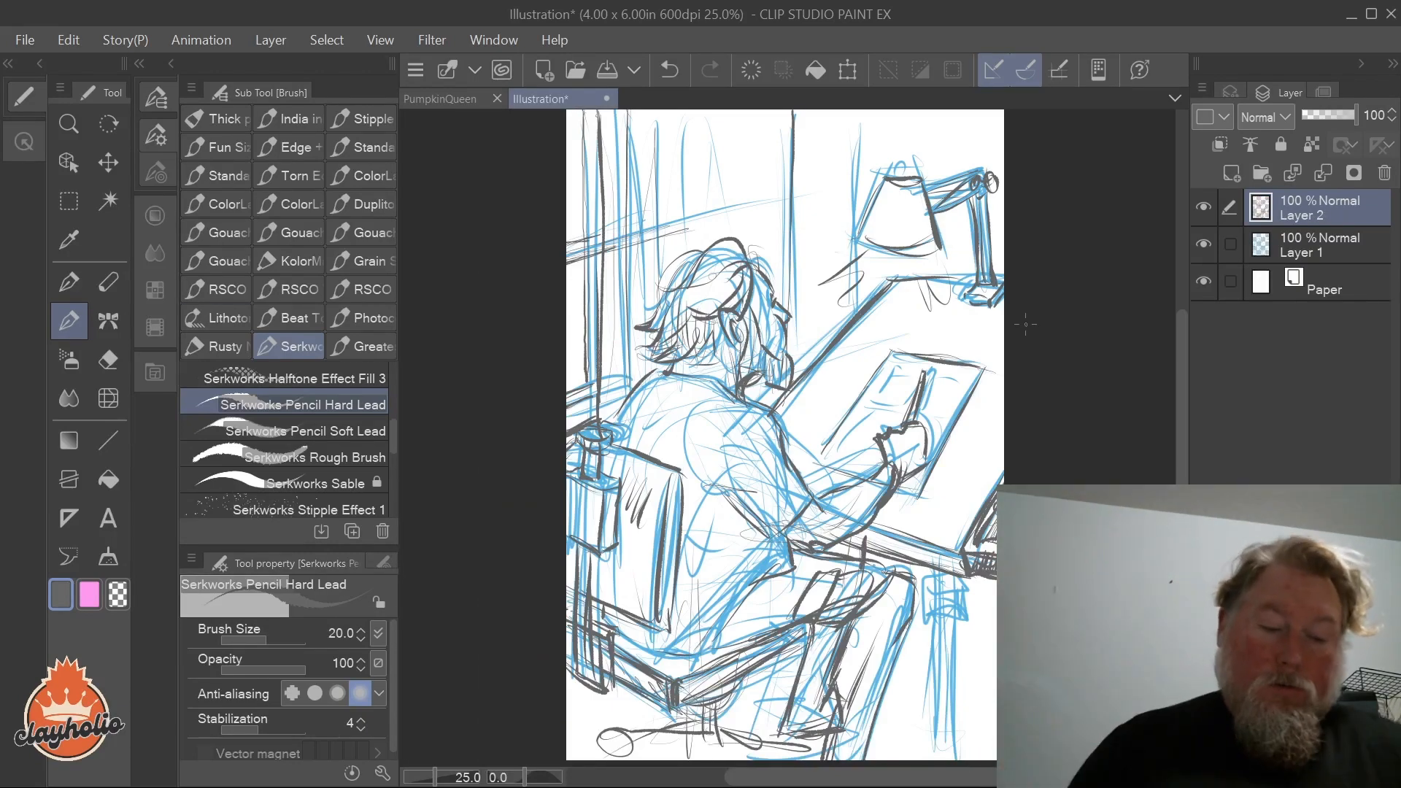
pyautogui.moveTo(773, 111)
pyautogui.mouseDown()
pyautogui.moveTo(771, 264)
pyautogui.moveTo(747, 255)
pyautogui.mouseUp()
pyautogui.moveTo(723, 117)
pyautogui.mouseDown()
pyautogui.moveTo(714, 243)
pyautogui.moveTo(686, 276)
pyautogui.mouseUp()
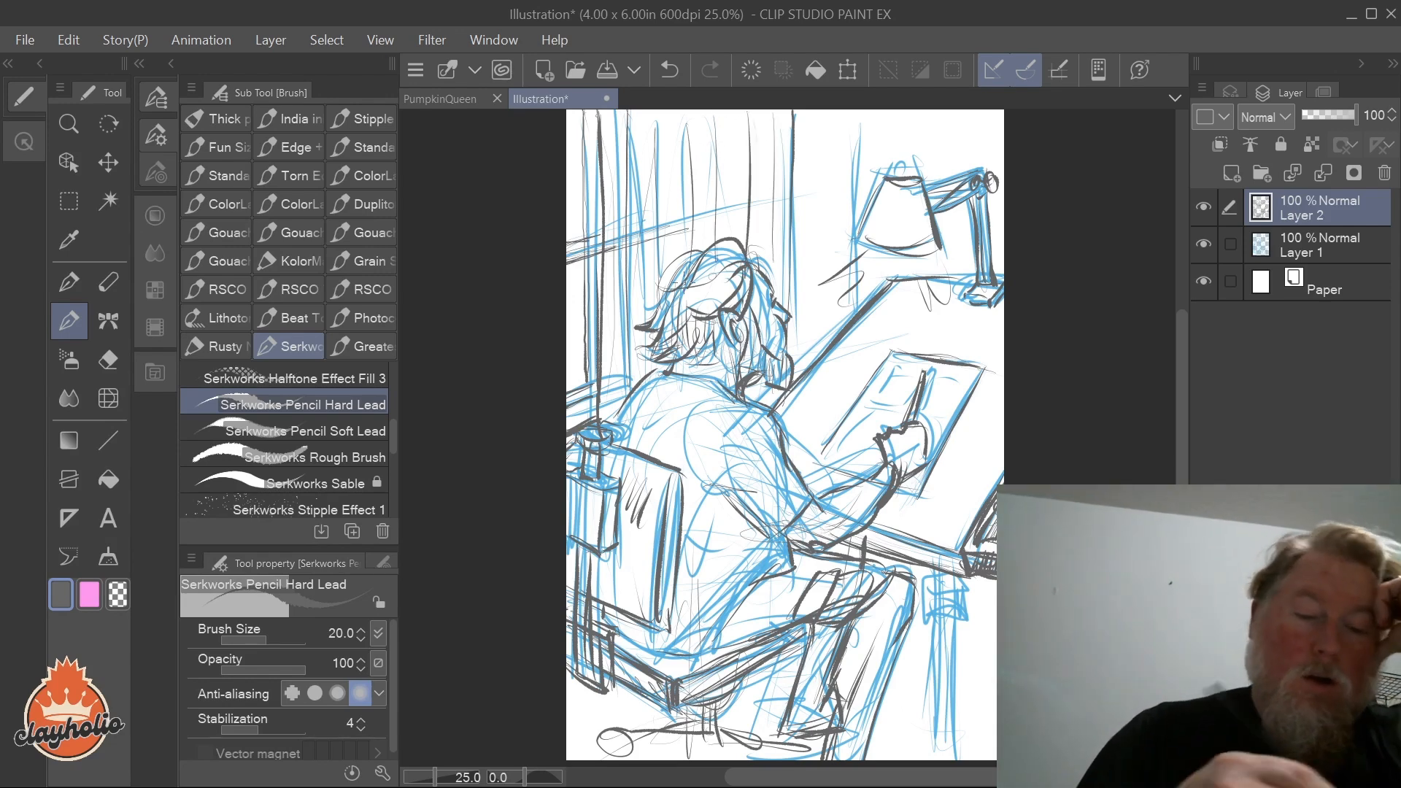
# Step: Draw the vertical wall line beside the lamp and shade the lampshade with hatching
pyautogui.moveTo(861, 112); pyautogui.dragTo(864, 267)
pyautogui.moveTo(859, 110); pyautogui.dragTo(865, 302)
pyautogui.moveTo(883, 183)
pyautogui.mouseDown()
pyautogui.moveTo(857, 232)
pyautogui.moveTo(882, 219)
pyautogui.moveTo(854, 238)
pyautogui.moveTo(940, 249)
pyautogui.mouseUp()
pyautogui.moveTo(922, 191)
pyautogui.mouseDown()
pyautogui.moveTo(900, 235)
pyautogui.moveTo(929, 235)
pyautogui.moveTo(893, 235)
pyautogui.moveTo(937, 219)
pyautogui.moveTo(920, 191)
pyautogui.moveTo(878, 206)
pyautogui.moveTo(914, 196)
pyautogui.moveTo(920, 216)
pyautogui.moveTo(898, 238)
pyautogui.moveTo(952, 199)
pyautogui.mouseUp()
pyautogui.moveTo(870, 235); pyautogui.dragTo(884, 220)
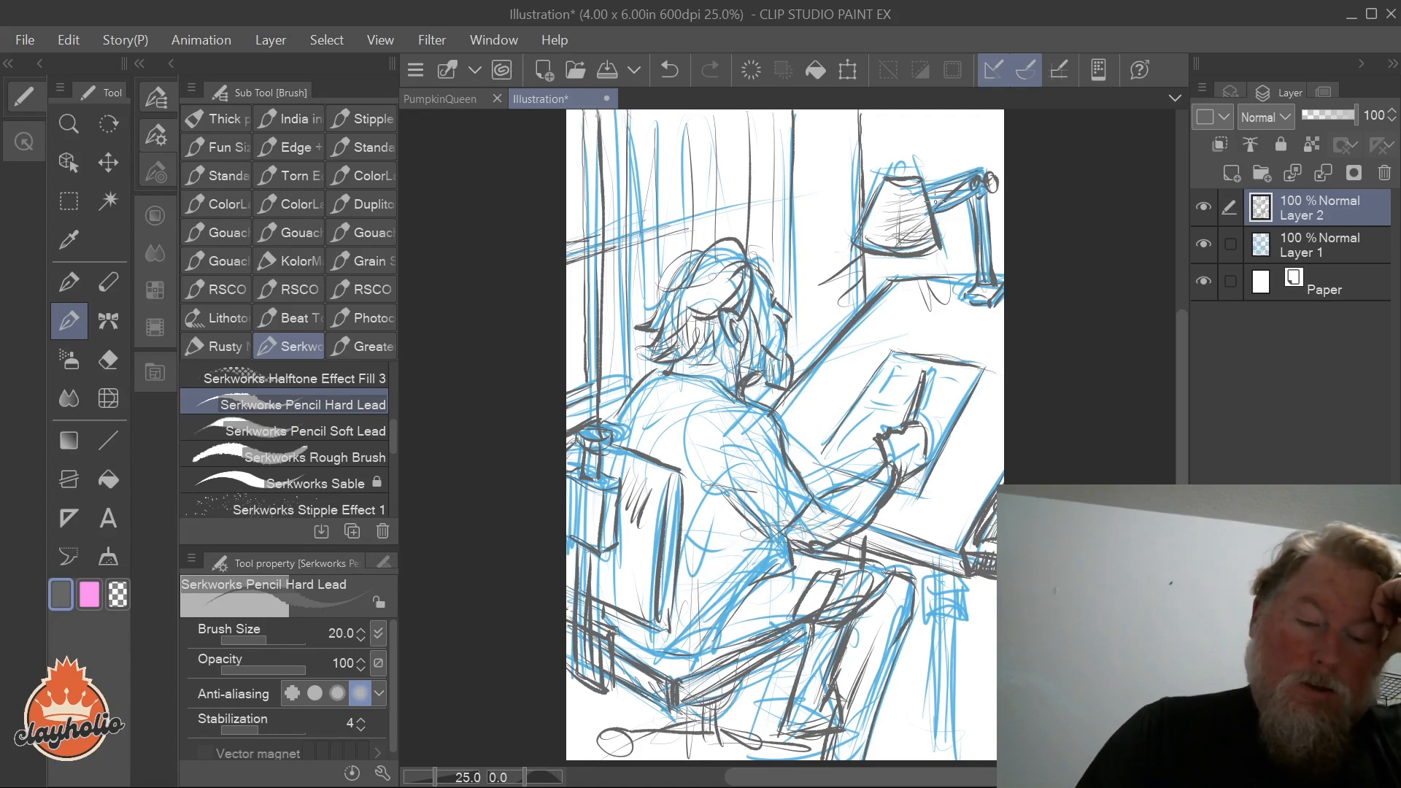
# Step: Strengthen the light-ray strokes beside the lampshade and below it on the drafting table
pyautogui.moveTo(861, 258)
pyautogui.mouseDown()
pyautogui.moveTo(808, 288)
pyautogui.moveTo(817, 333)
pyautogui.mouseUp()
pyautogui.moveTo(864, 300); pyautogui.dragTo(825, 332)
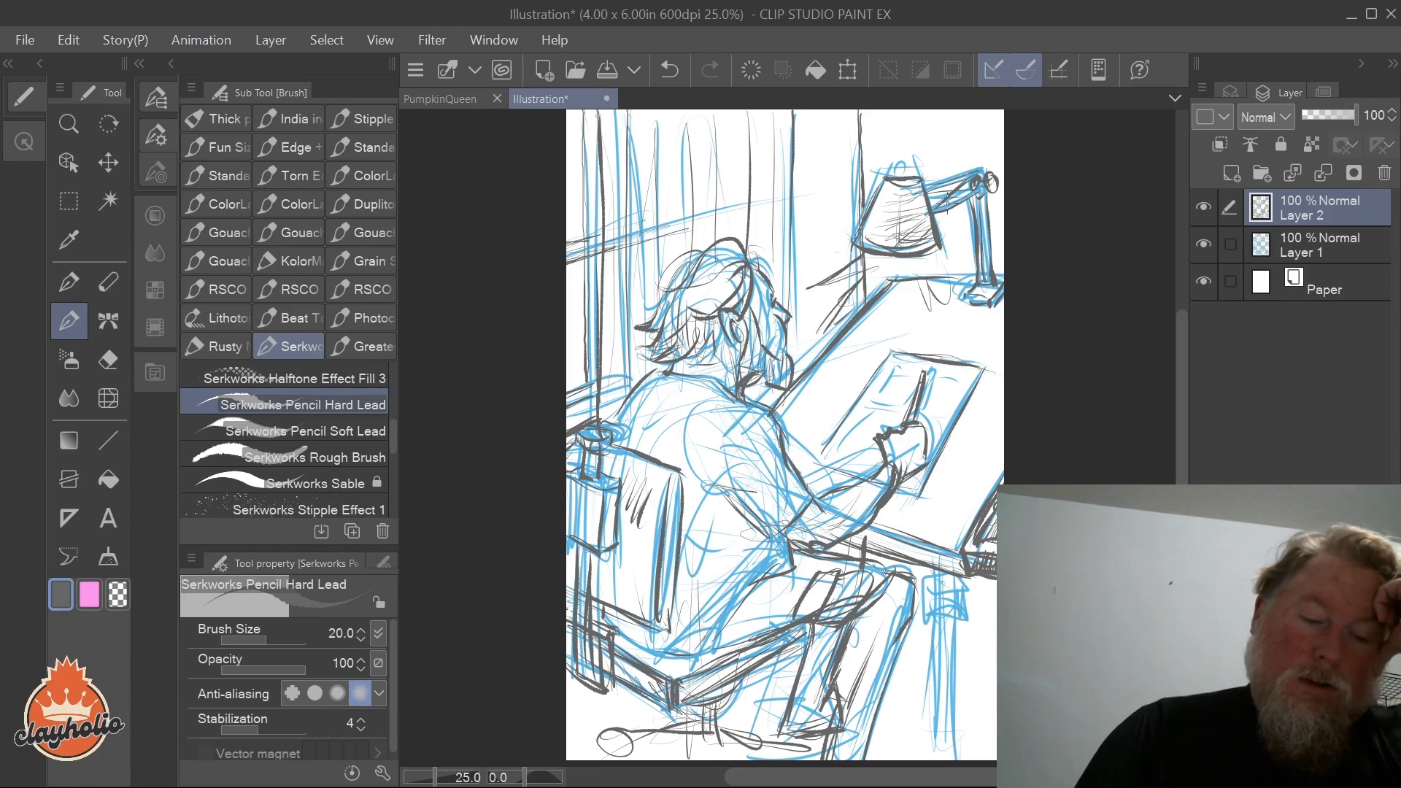
pyautogui.moveTo(900, 303)
pyautogui.mouseDown()
pyautogui.moveTo(944, 303)
pyautogui.moveTo(939, 285)
pyautogui.moveTo(976, 322)
pyautogui.mouseUp()
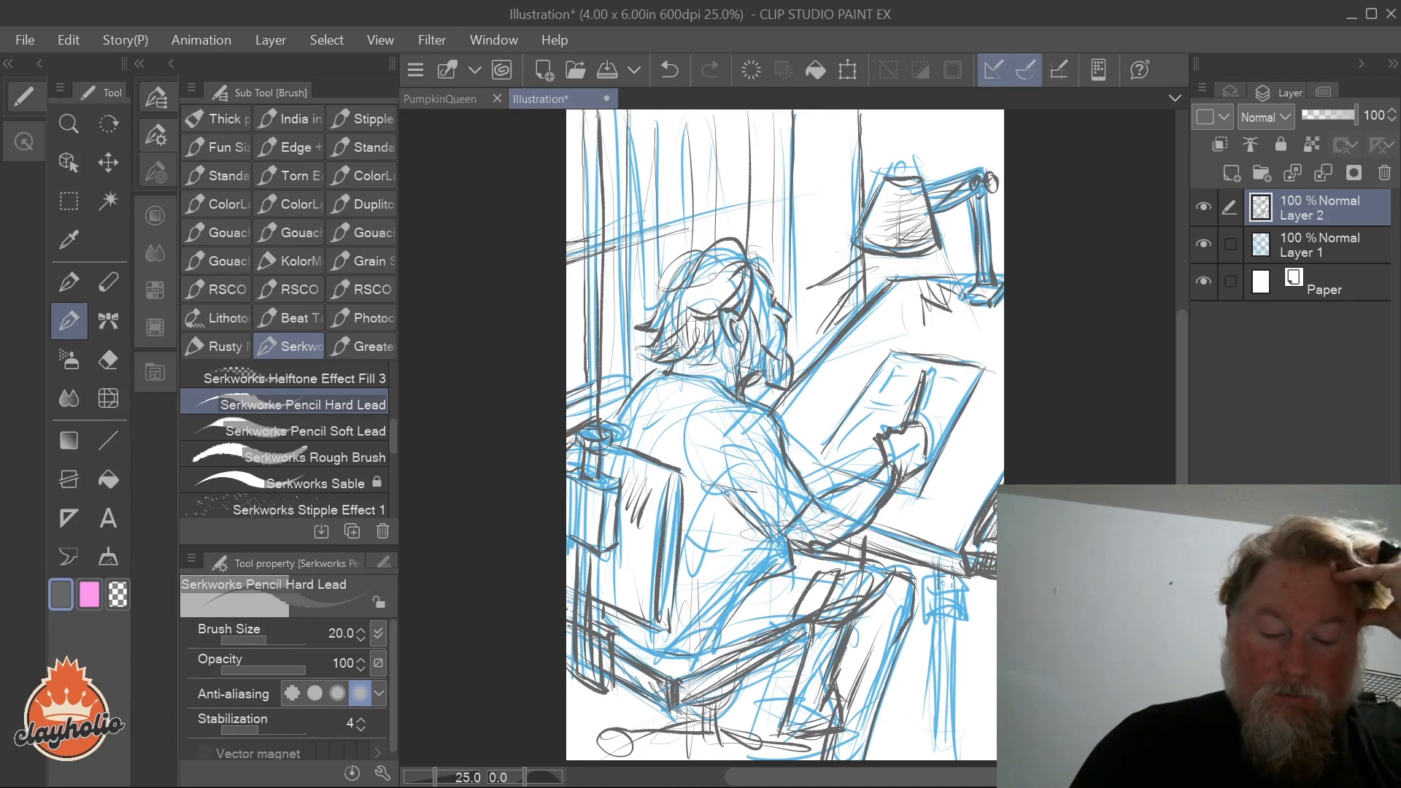
# Step: Draw the bracket under the drafting table and the table leg below it in dark pencil
pyautogui.moveTo(932, 584)
pyautogui.mouseDown()
pyautogui.moveTo(962, 578)
pyautogui.moveTo(932, 621)
pyautogui.moveTo(973, 606)
pyautogui.moveTo(968, 593)
pyautogui.moveTo(968, 616)
pyautogui.mouseUp()
pyautogui.moveTo(966, 587)
pyautogui.mouseDown()
pyautogui.moveTo(930, 586)
pyautogui.moveTo(947, 599)
pyautogui.moveTo(947, 584)
pyautogui.moveTo(948, 621)
pyautogui.mouseUp()
pyautogui.moveTo(955, 589)
pyautogui.mouseDown()
pyautogui.moveTo(954, 620)
pyautogui.moveTo(968, 618)
pyautogui.moveTo(953, 621)
pyautogui.moveTo(961, 740)
pyautogui.moveTo(938, 672)
pyautogui.mouseUp()
pyautogui.moveTo(940, 621); pyautogui.dragTo(938, 738)
pyautogui.moveTo(937, 635); pyautogui.dragTo(937, 754)
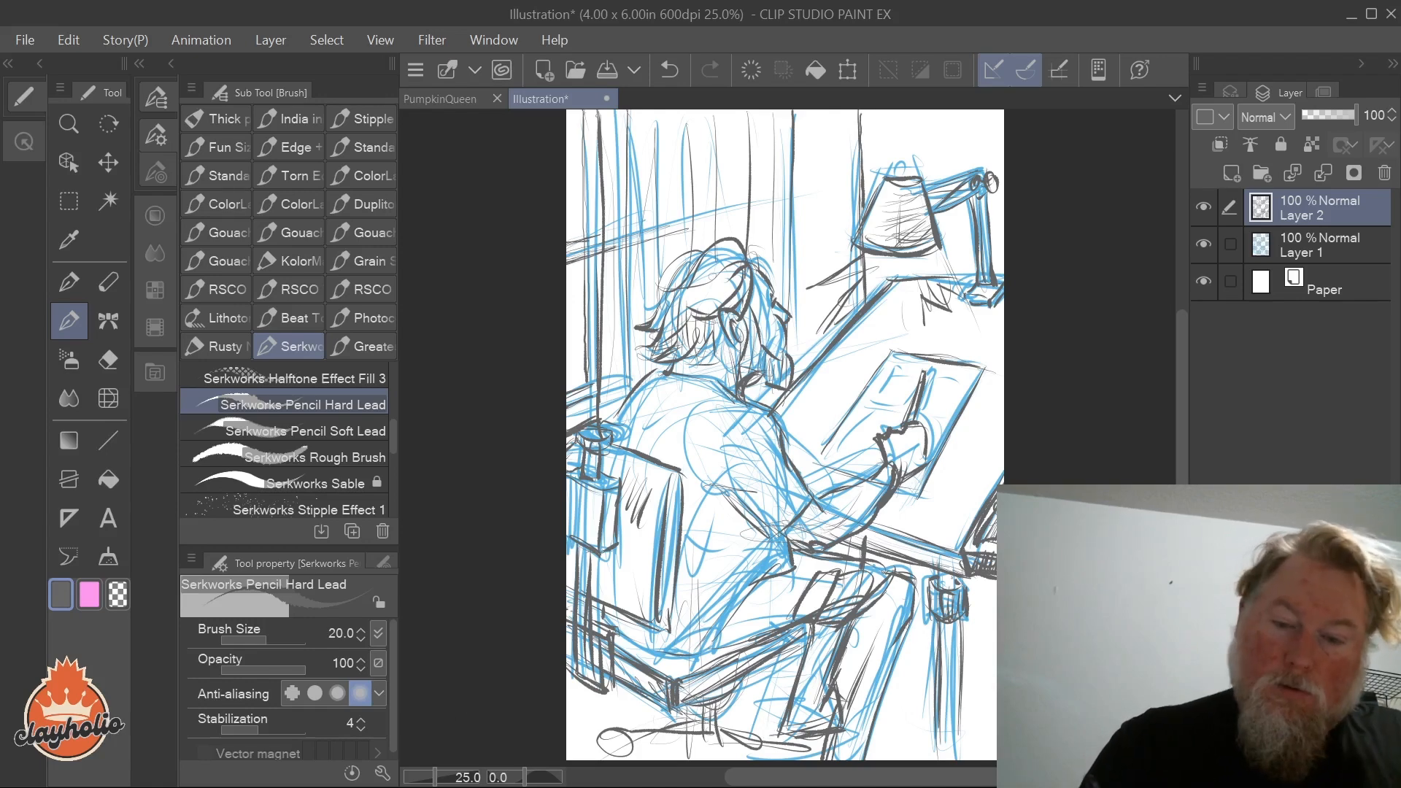
# Step: Select Layer 1, set the drawing colour to blue 4CAFE5 and sketch the horizontal floor lines behind the chair
pyautogui.click(1320, 245)
pyautogui.doubleClick(61, 595)
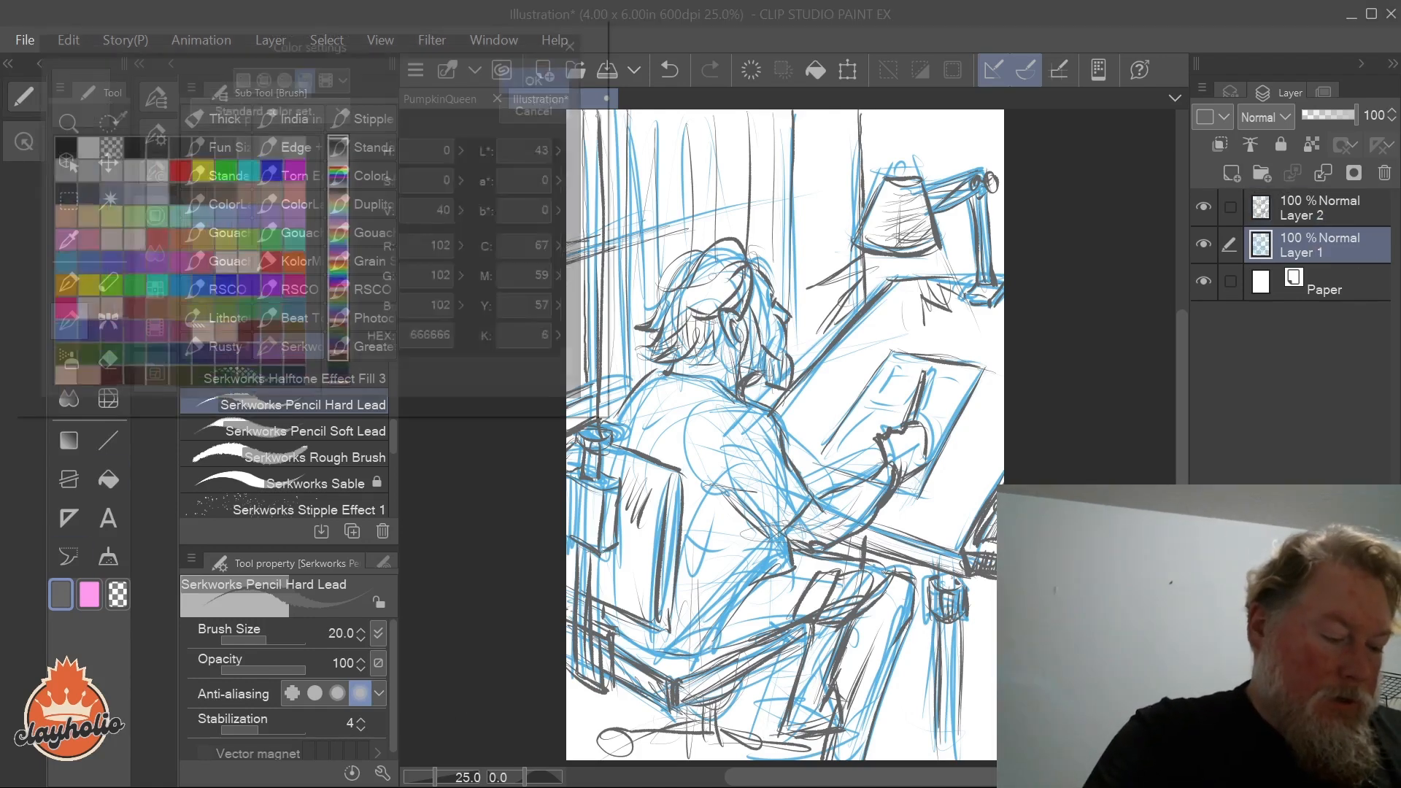
pyautogui.click(42, 266)
pyautogui.click(572, 67)
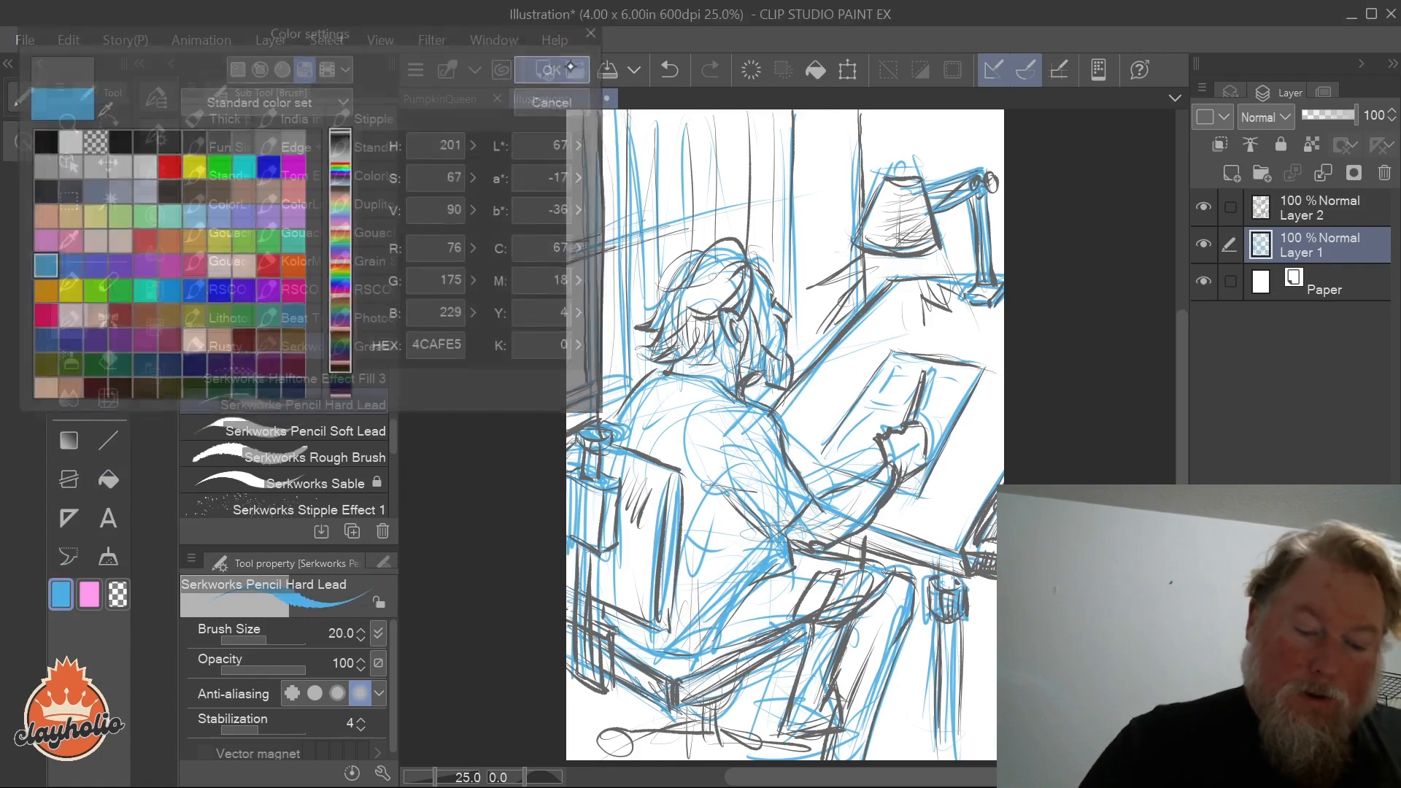
pyautogui.moveTo(568, 699)
pyautogui.mouseDown()
pyautogui.moveTo(978, 688)
pyautogui.moveTo(861, 663)
pyautogui.mouseUp()
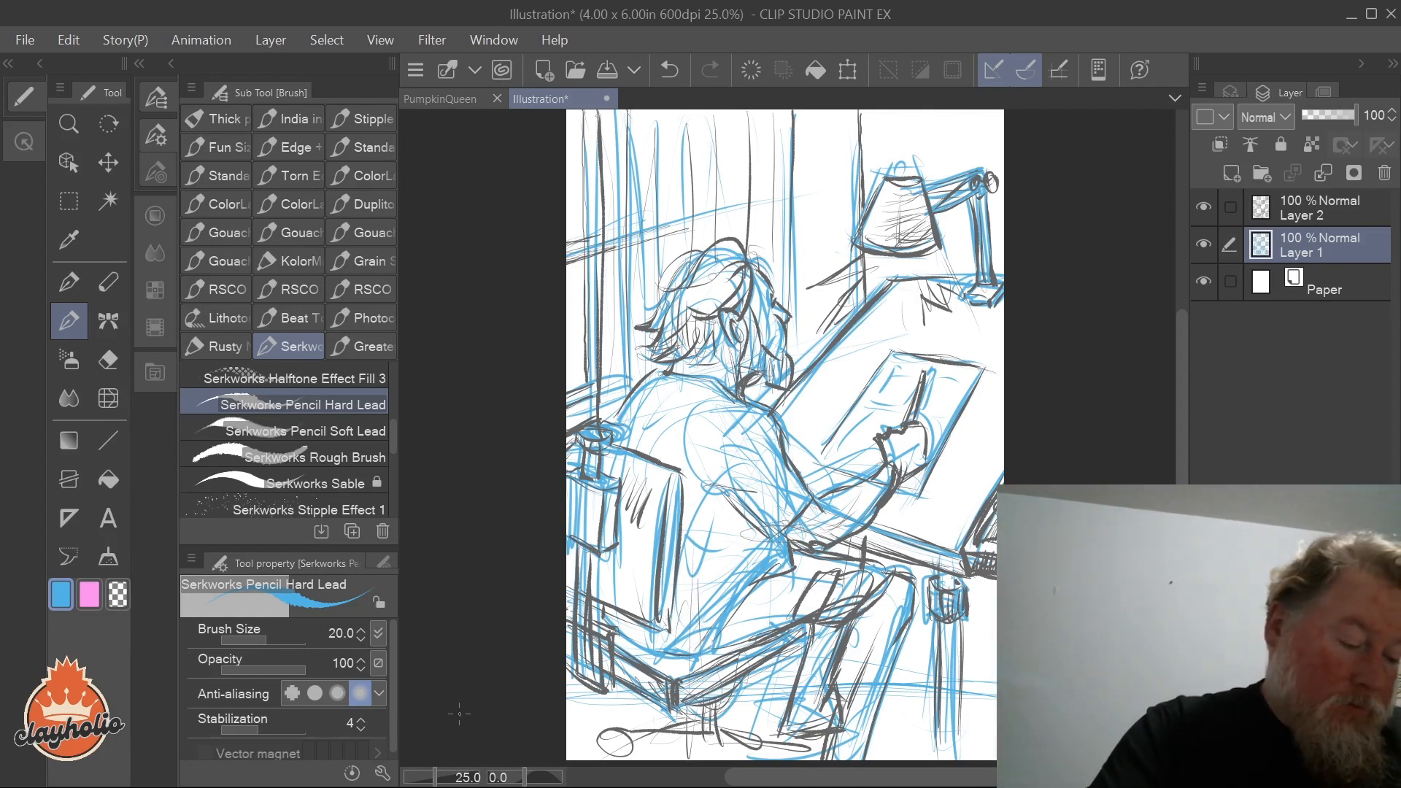
# Step: Set the drawing colour to grey 666666 and extend the vertical wall line from beside the lamp down across the table
pyautogui.doubleClick(62, 595)
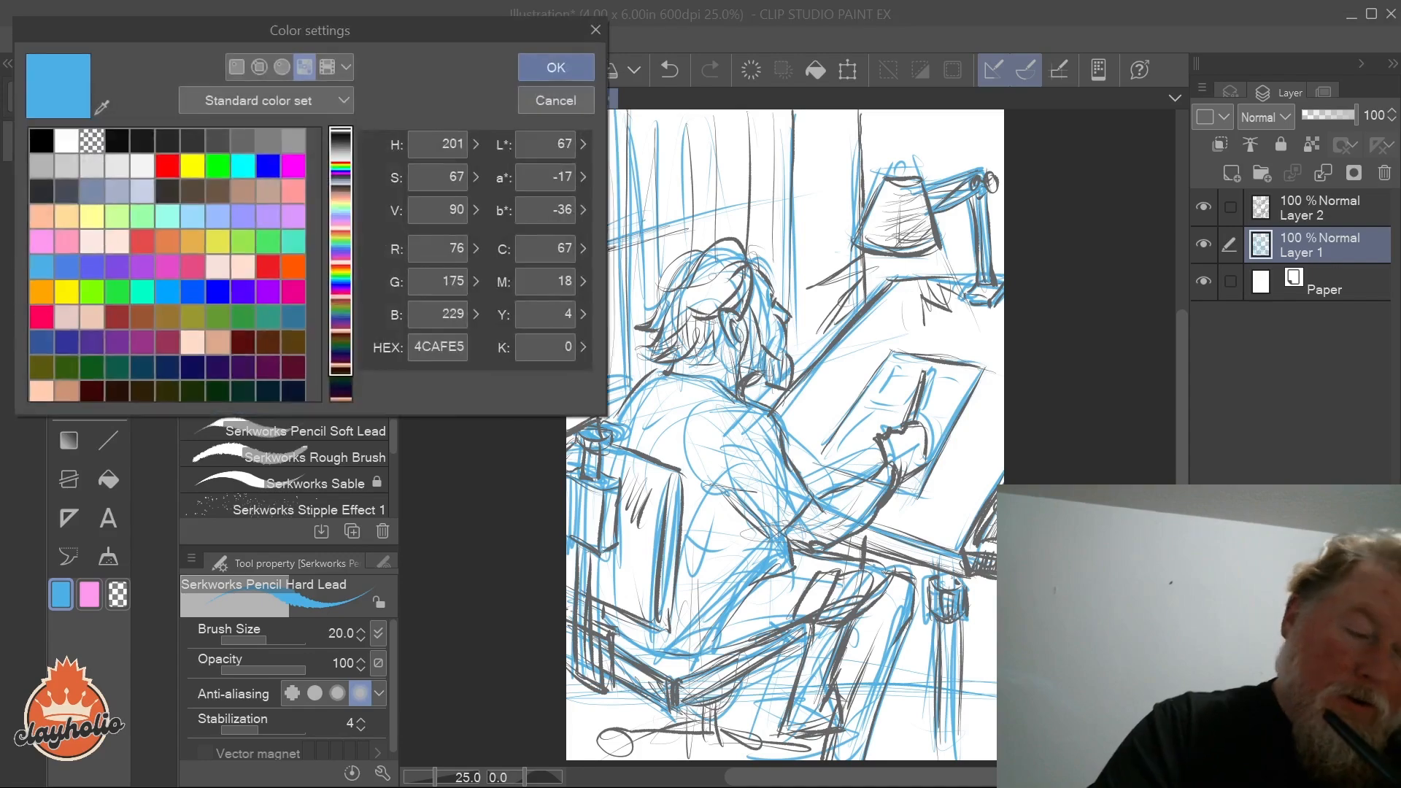
pyautogui.click(243, 140)
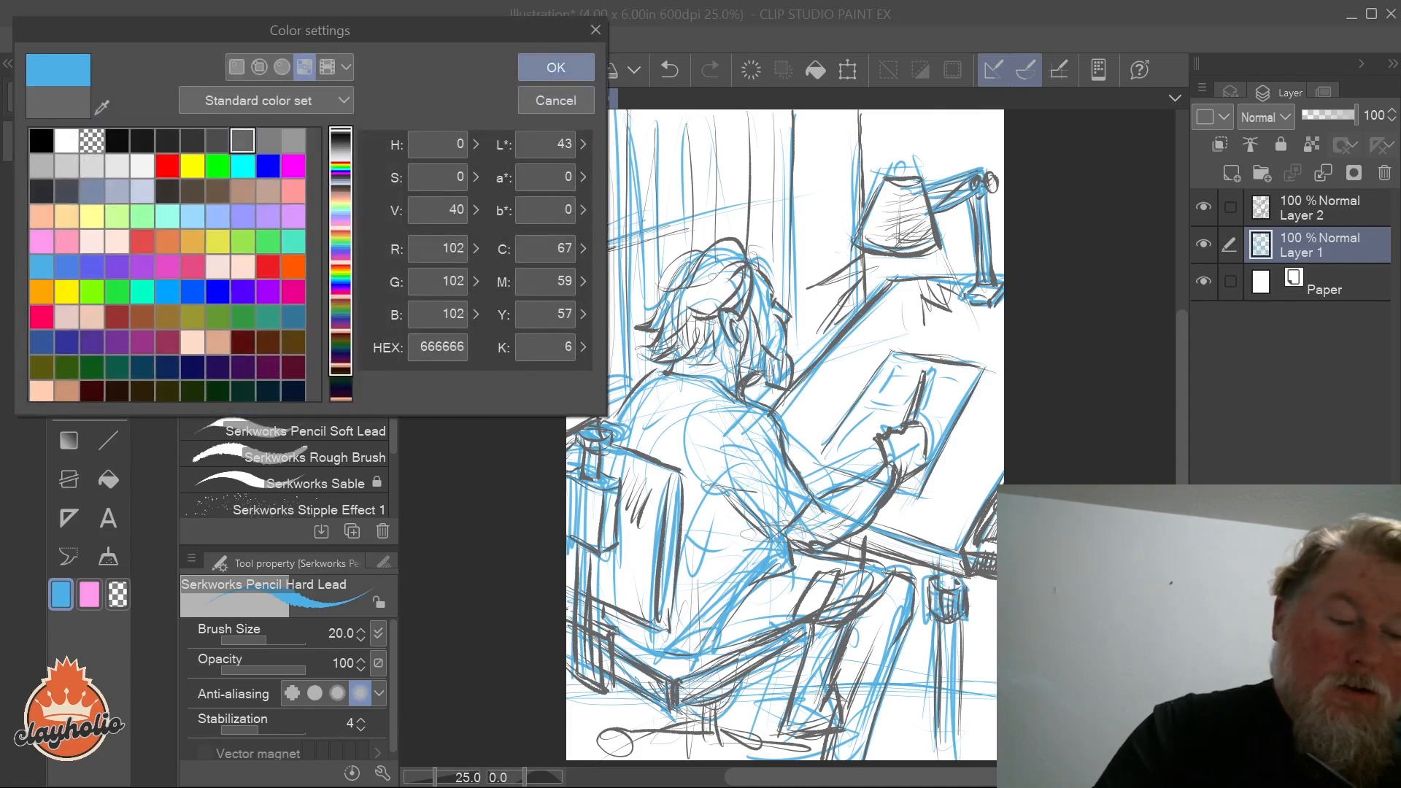
pyautogui.click(557, 67)
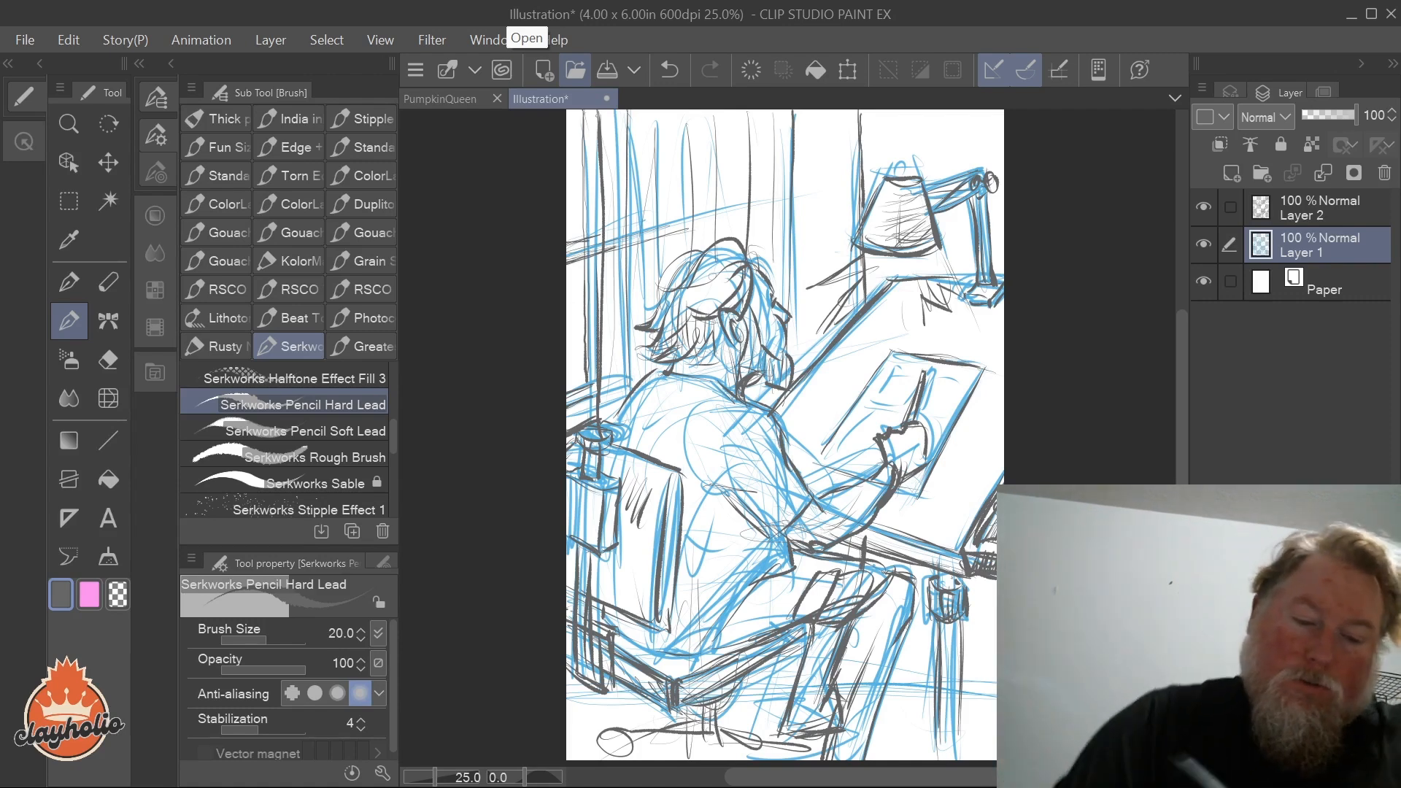
pyautogui.moveTo(864, 117); pyautogui.dragTo(866, 301)
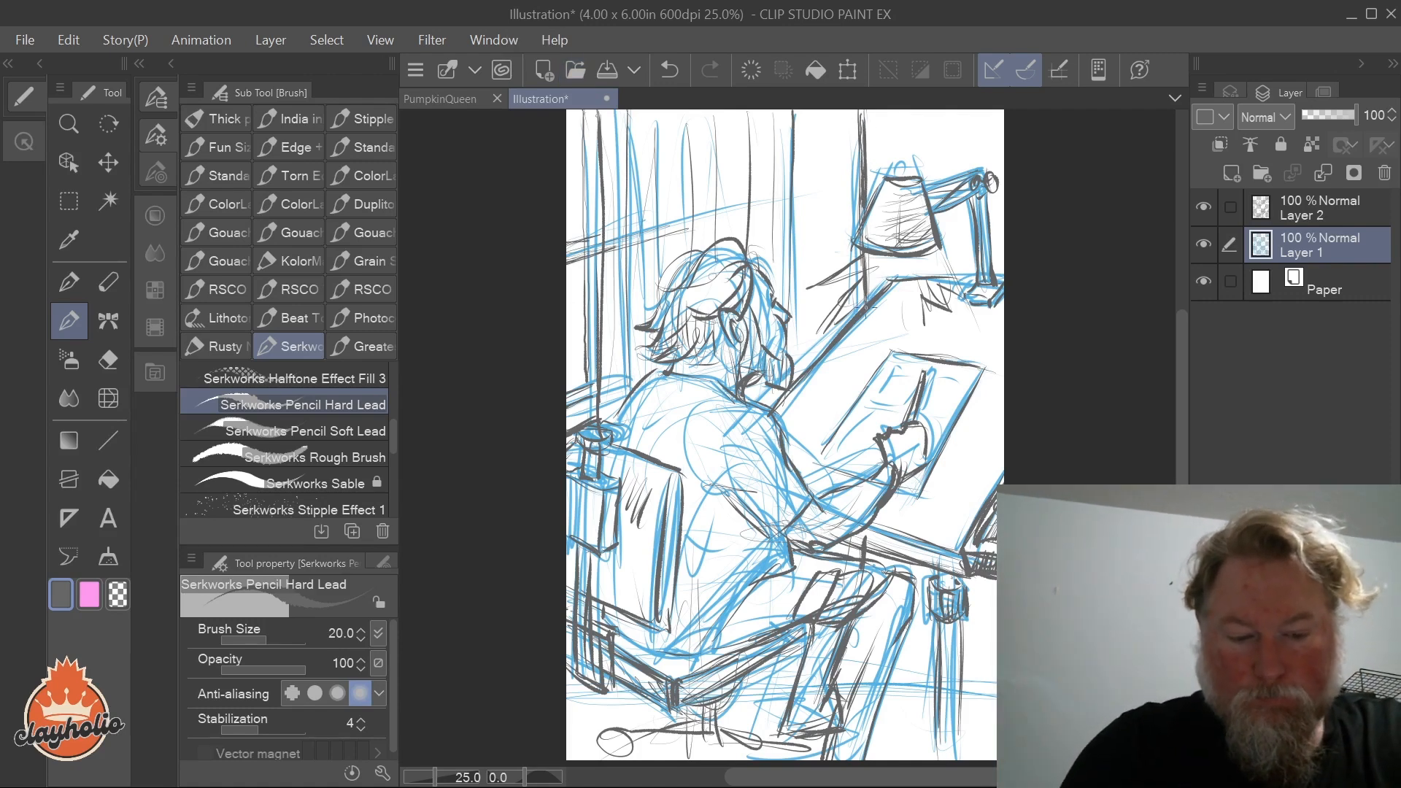
pyautogui.moveTo(862, 358); pyautogui.dragTo(853, 516)
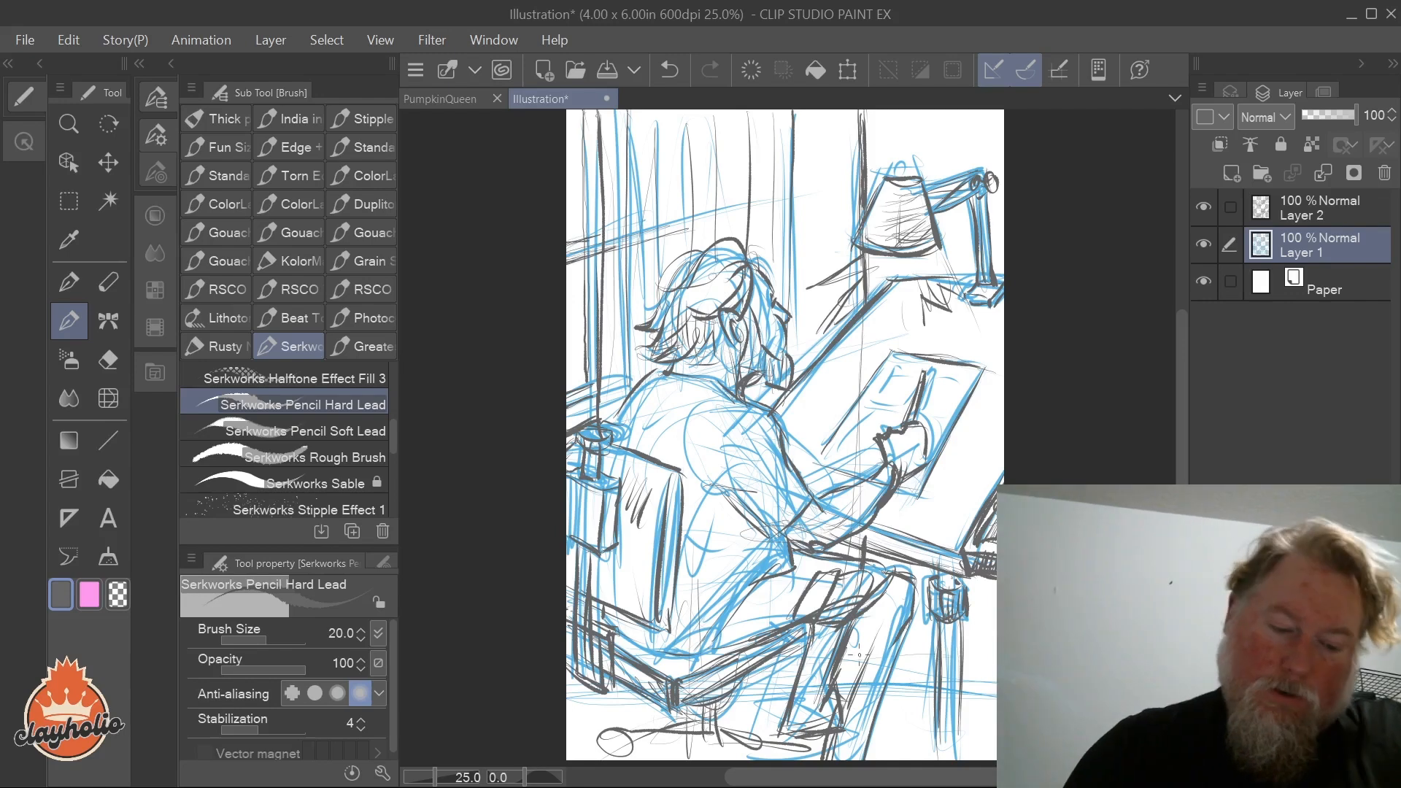
# Step: Draw the slanted floor lines behind the chair and the wall's base line receding past the table leg
pyautogui.moveTo(563, 730); pyautogui.dragTo(626, 690)
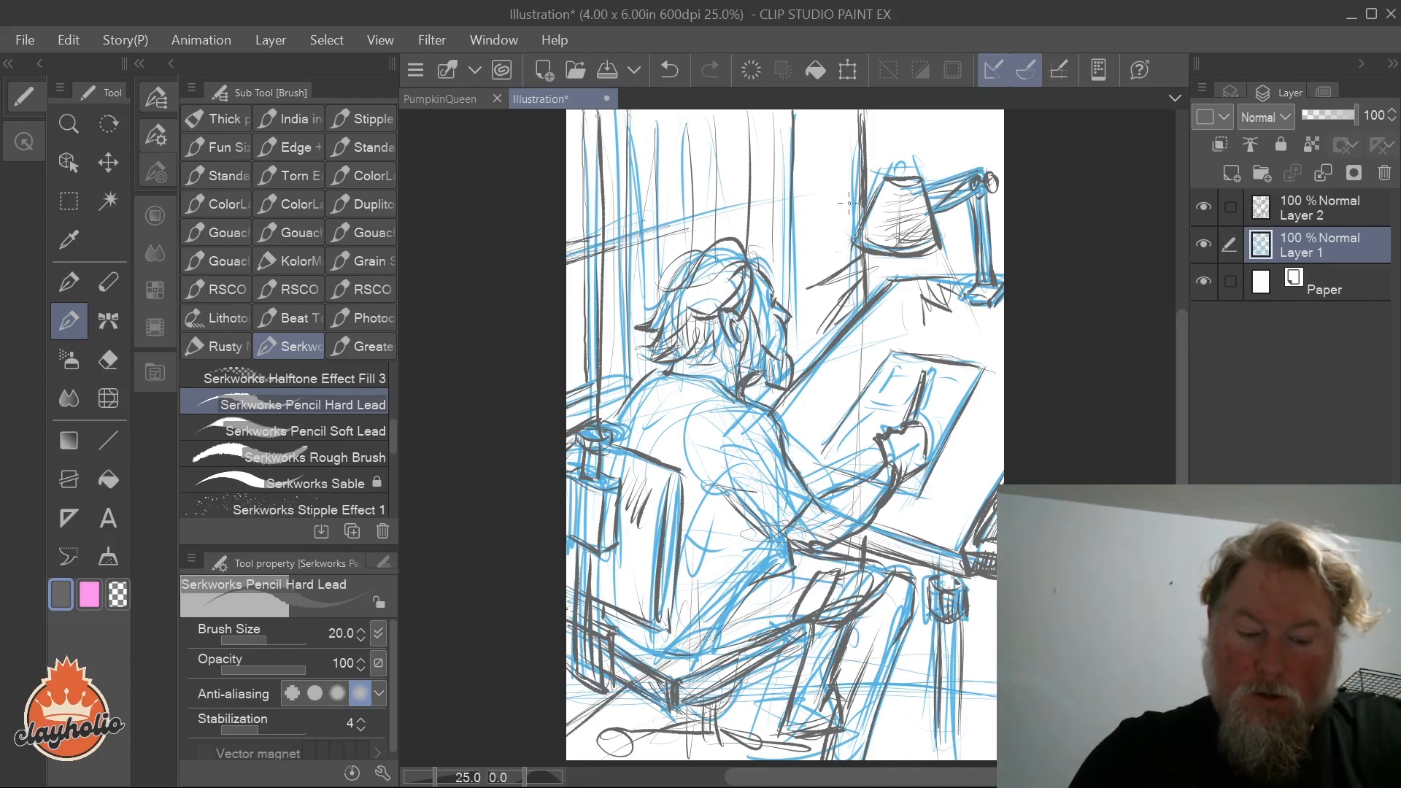
pyautogui.moveTo(574, 734); pyautogui.dragTo(616, 712)
pyautogui.moveTo(716, 644); pyautogui.dragTo(797, 603)
pyautogui.moveTo(655, 679); pyautogui.dragTo(821, 605)
pyautogui.moveTo(865, 563); pyautogui.dragTo(998, 639)
# Step: Shade the drafting table's leg with long vertical dark pencil strokes
pyautogui.moveTo(883, 584)
pyautogui.mouseDown()
pyautogui.moveTo(997, 644)
pyautogui.moveTo(938, 718)
pyautogui.mouseUp()
pyautogui.moveTo(935, 644); pyautogui.dragTo(943, 756)
pyautogui.moveTo(952, 622)
pyautogui.mouseDown()
pyautogui.moveTo(951, 749)
pyautogui.moveTo(956, 738)
pyautogui.mouseUp()
pyautogui.moveTo(960, 620)
pyautogui.mouseDown()
pyautogui.moveTo(965, 753)
pyautogui.moveTo(957, 727)
pyautogui.moveTo(949, 753)
pyautogui.mouseUp()
pyautogui.moveTo(953, 653); pyautogui.dragTo(953, 747)
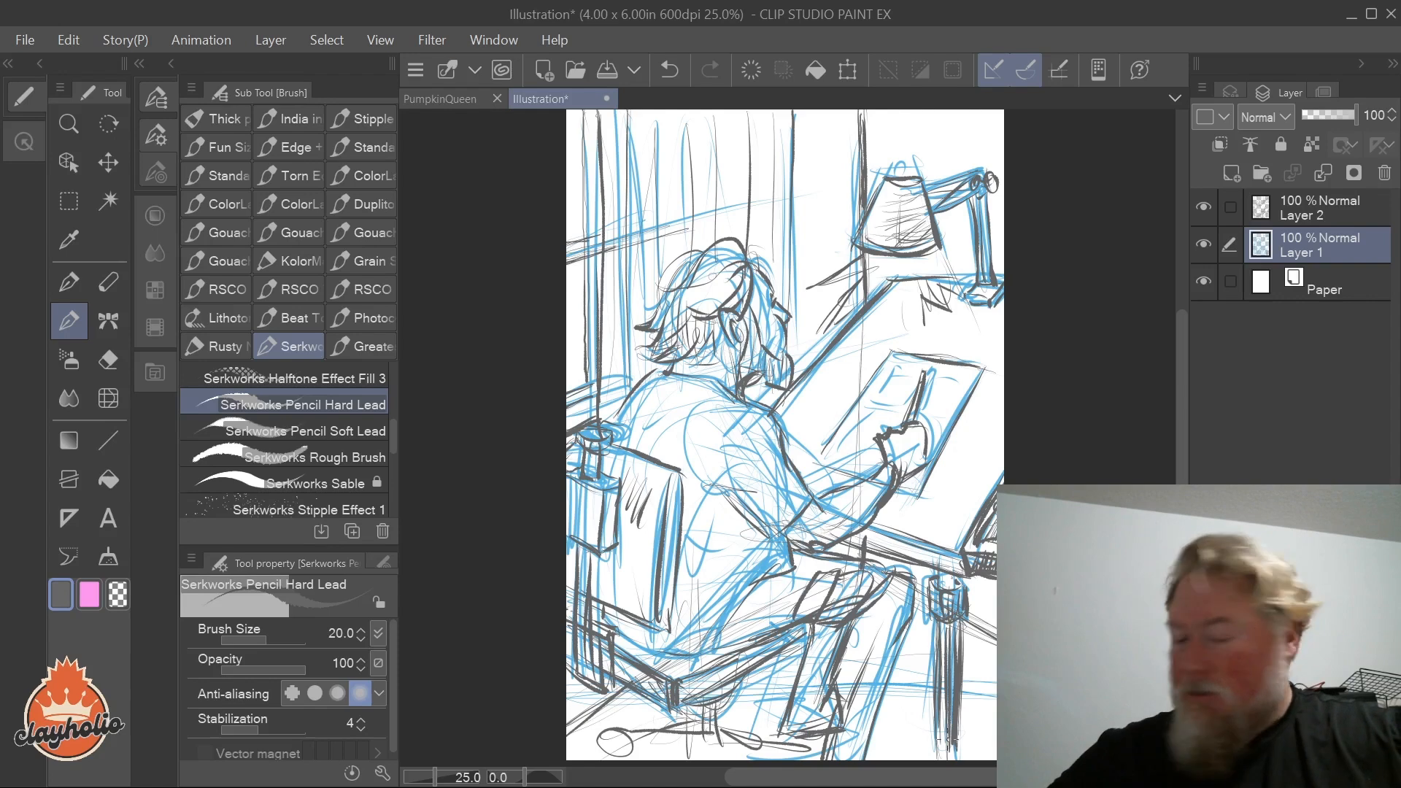
# Step: Darken the hair's outline and strands, the hair around the ear, and the beard with heavier pencil strokes
pyautogui.moveTo(704, 247); pyautogui.dragTo(646, 325)
pyautogui.moveTo(698, 277)
pyautogui.mouseDown()
pyautogui.moveTo(670, 301)
pyautogui.moveTo(705, 309)
pyautogui.moveTo(686, 317)
pyautogui.mouseUp()
pyautogui.moveTo(710, 315)
pyautogui.mouseDown()
pyautogui.moveTo(681, 305)
pyautogui.moveTo(707, 307)
pyautogui.moveTo(695, 360)
pyautogui.mouseUp()
pyautogui.moveTo(718, 320); pyautogui.dragTo(711, 356)
pyautogui.moveTo(712, 350)
pyautogui.mouseDown()
pyautogui.moveTo(727, 385)
pyautogui.moveTo(701, 362)
pyautogui.mouseUp()
pyautogui.moveTo(718, 327)
pyautogui.mouseDown()
pyautogui.moveTo(716, 349)
pyautogui.moveTo(743, 374)
pyautogui.moveTo(743, 347)
pyautogui.moveTo(740, 365)
pyautogui.mouseUp()
pyautogui.moveTo(769, 315); pyautogui.dragTo(757, 361)
pyautogui.moveTo(775, 350); pyautogui.dragTo(770, 365)
pyautogui.moveTo(794, 336)
pyautogui.mouseDown()
pyautogui.moveTo(793, 383)
pyautogui.moveTo(784, 357)
pyautogui.moveTo(744, 383)
pyautogui.moveTo(775, 385)
pyautogui.mouseUp()
pyautogui.moveTo(791, 356)
pyautogui.mouseDown()
pyautogui.moveTo(780, 387)
pyautogui.moveTo(788, 378)
pyautogui.mouseUp()
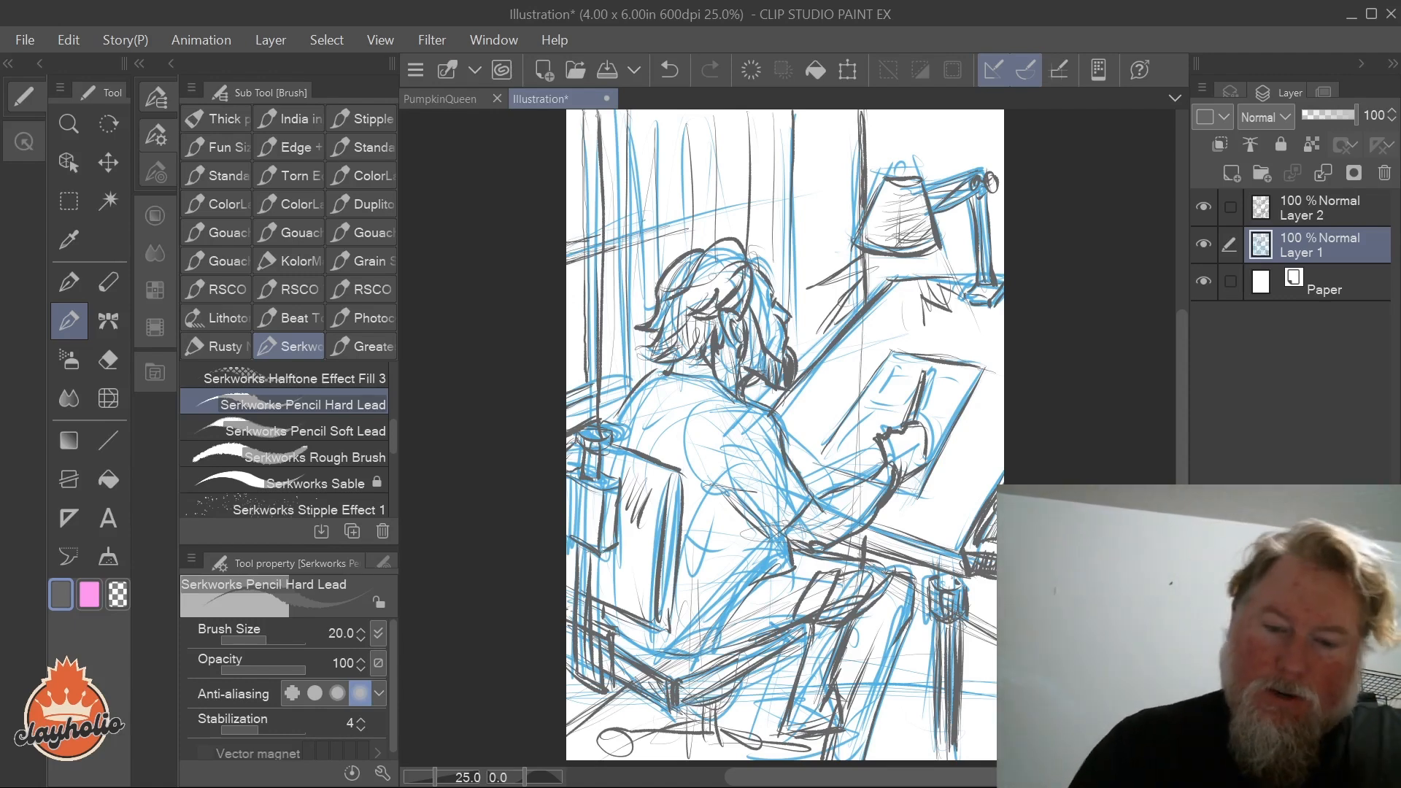
# Step: Toggle Layer 1's visibility off and on, and hide Layer 2 to check which strokes are on each layer
pyautogui.click(1203, 244)
pyautogui.click(1204, 244)
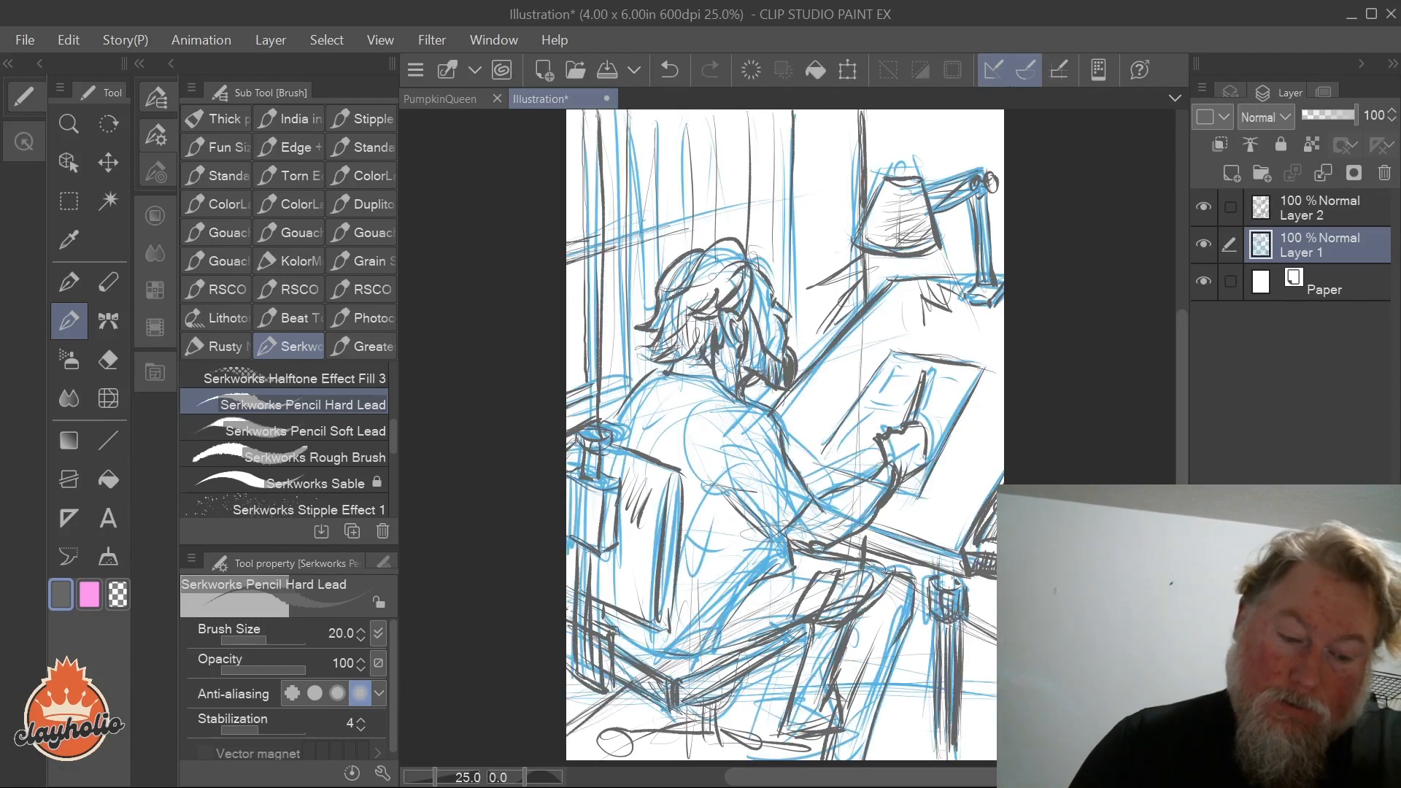
pyautogui.click(1204, 206)
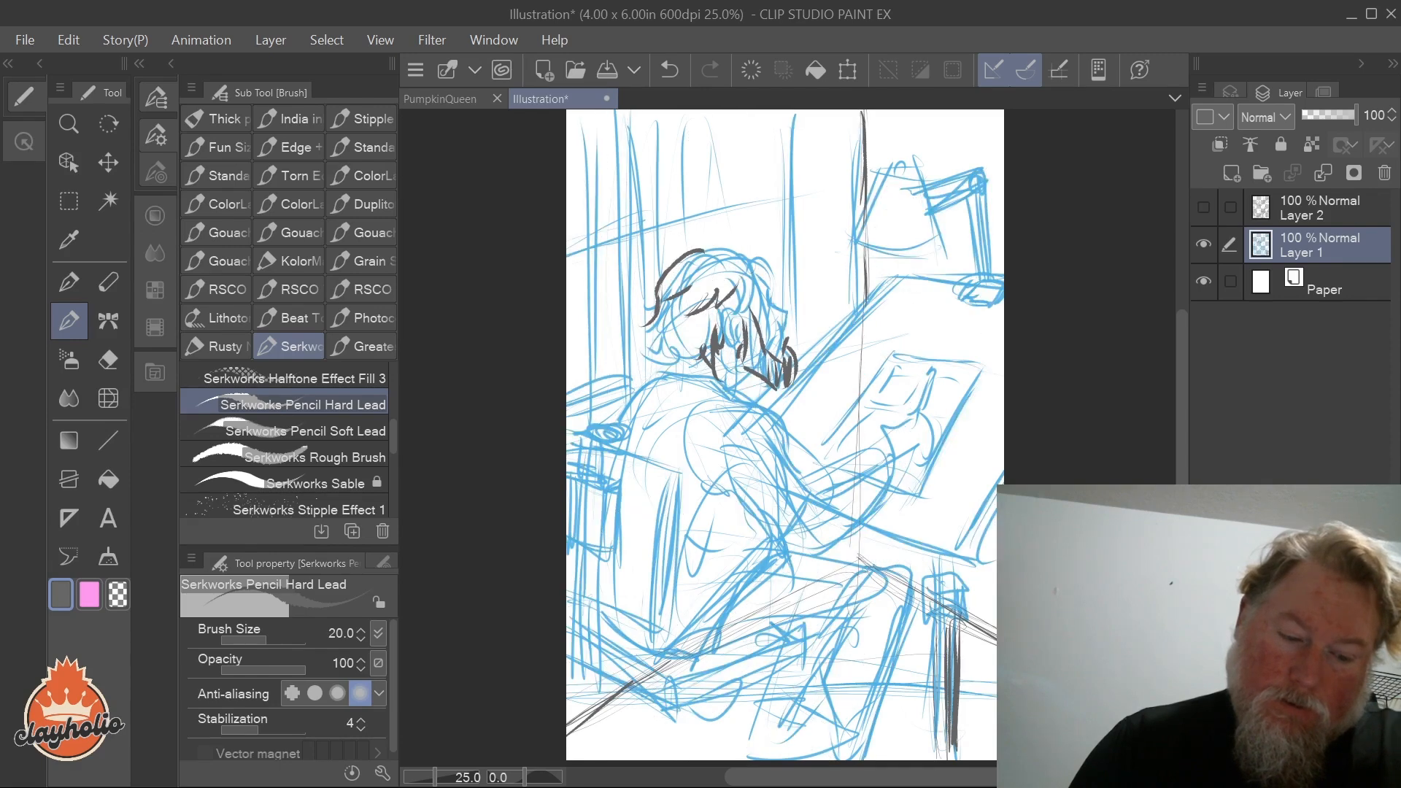
# Step: Show and lock the dark pencil drawing on Layer 2, and hide the blue sketch on Layer 1
pyautogui.click(1204, 206)
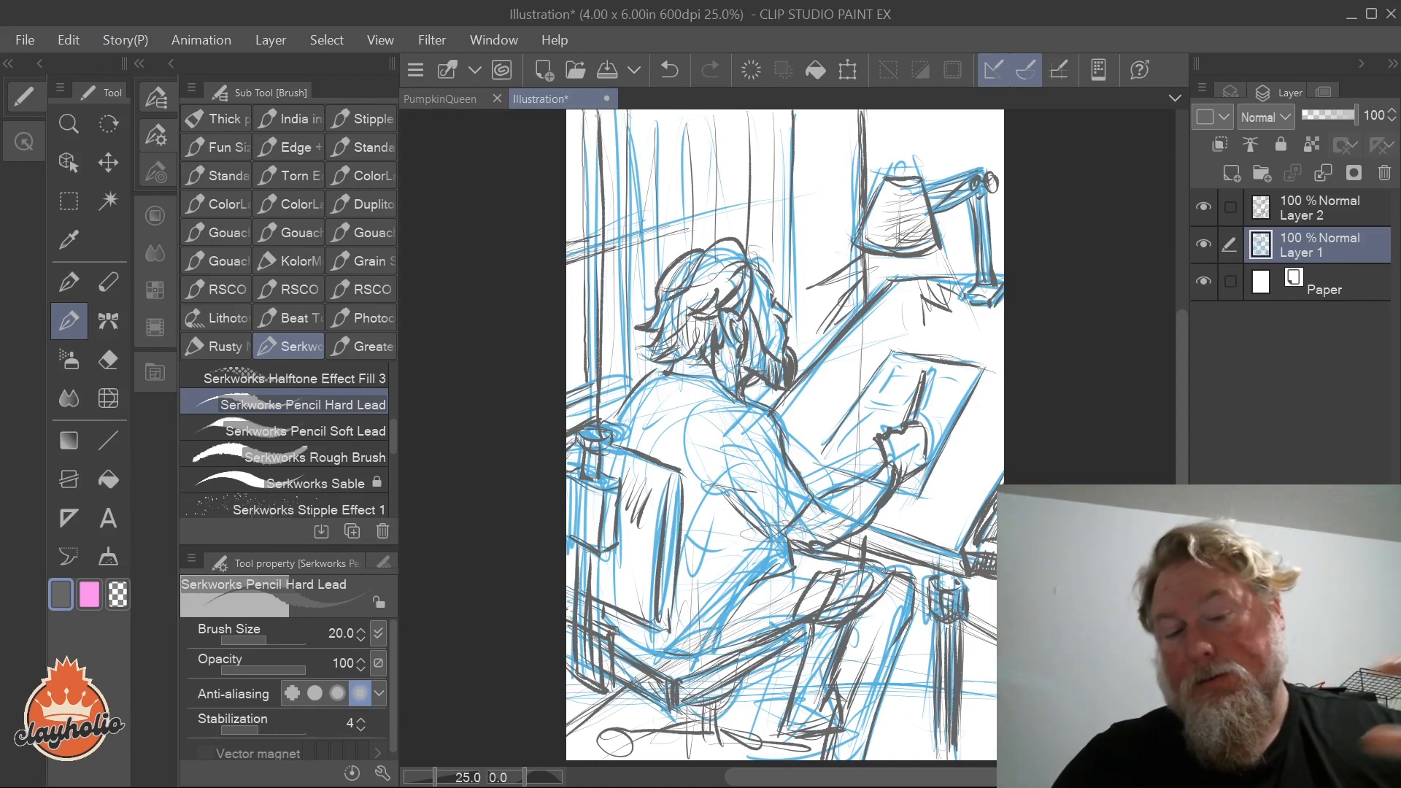
pyautogui.click(1320, 208)
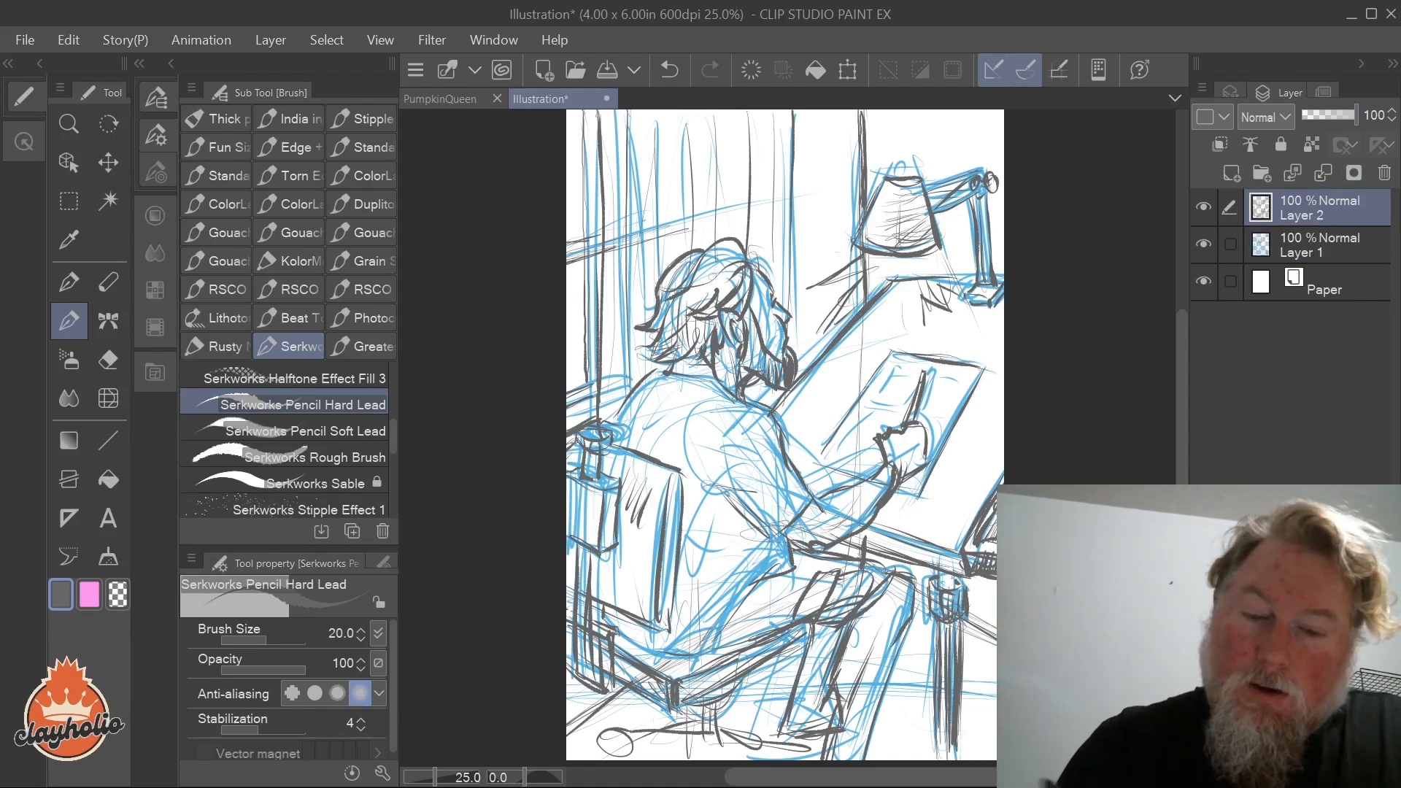
pyautogui.click(1281, 144)
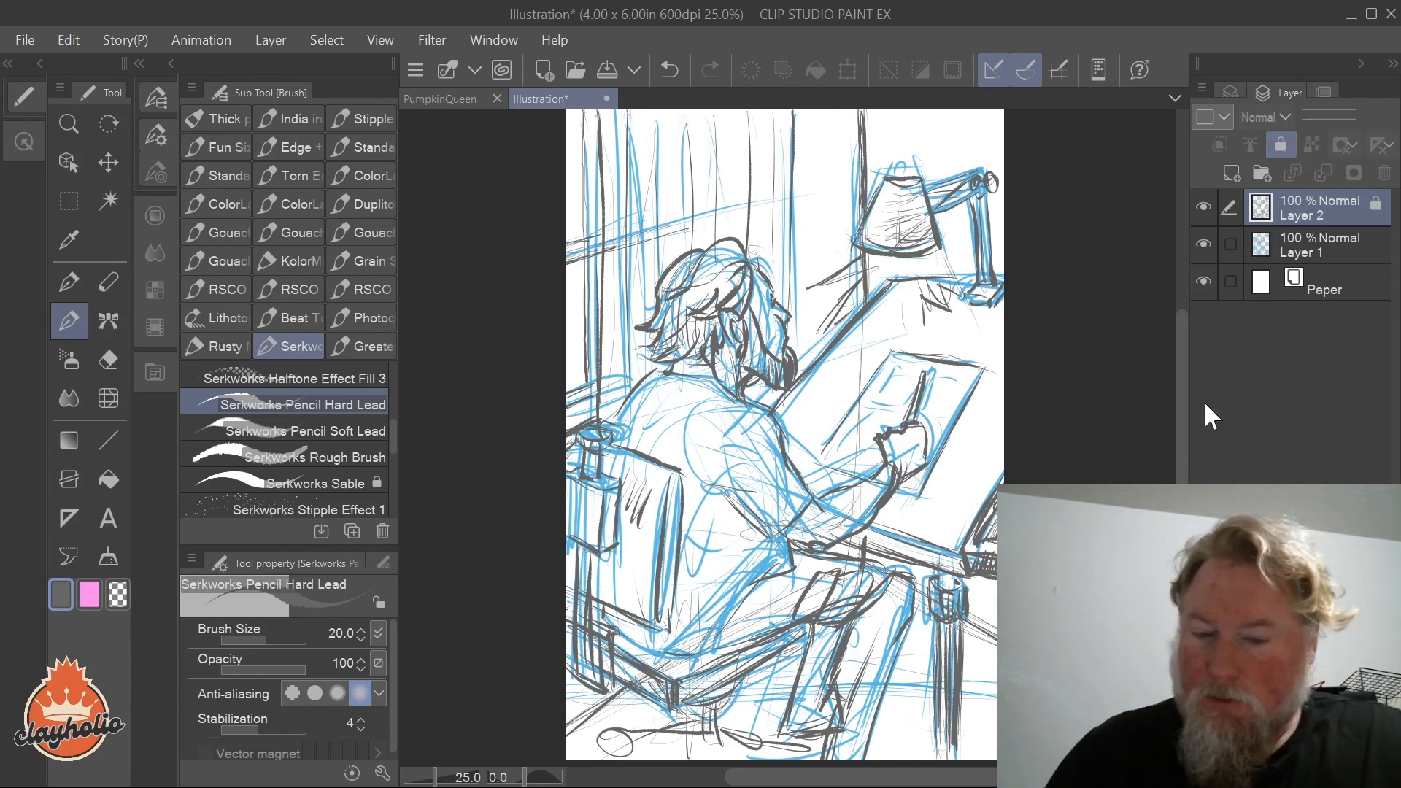
pyautogui.click(1203, 243)
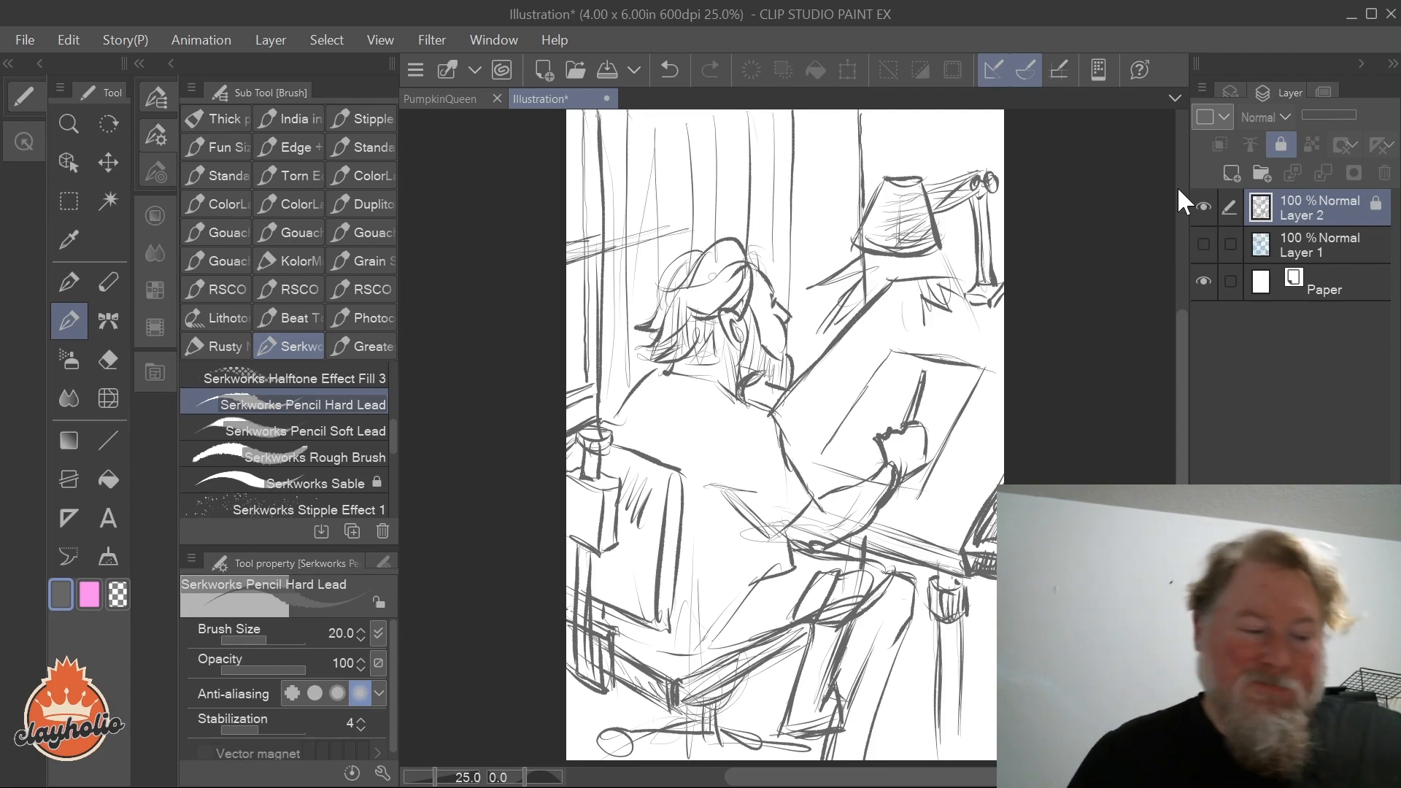
# Step: Unlock Layer 2 and erase the artist's pencil and the upper part of the drawing hand with the Hard eraser
pyautogui.click(105, 353)
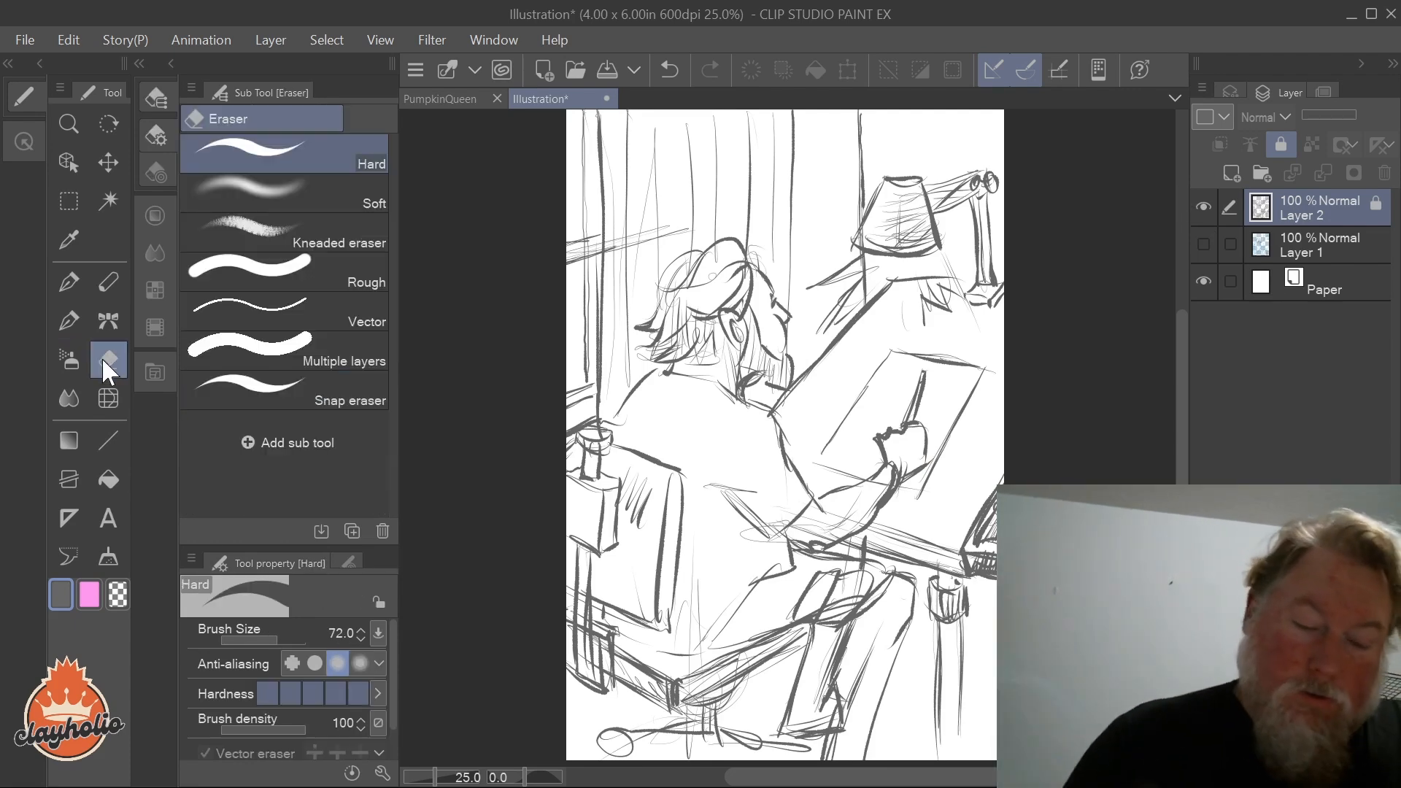
pyautogui.click(1283, 145)
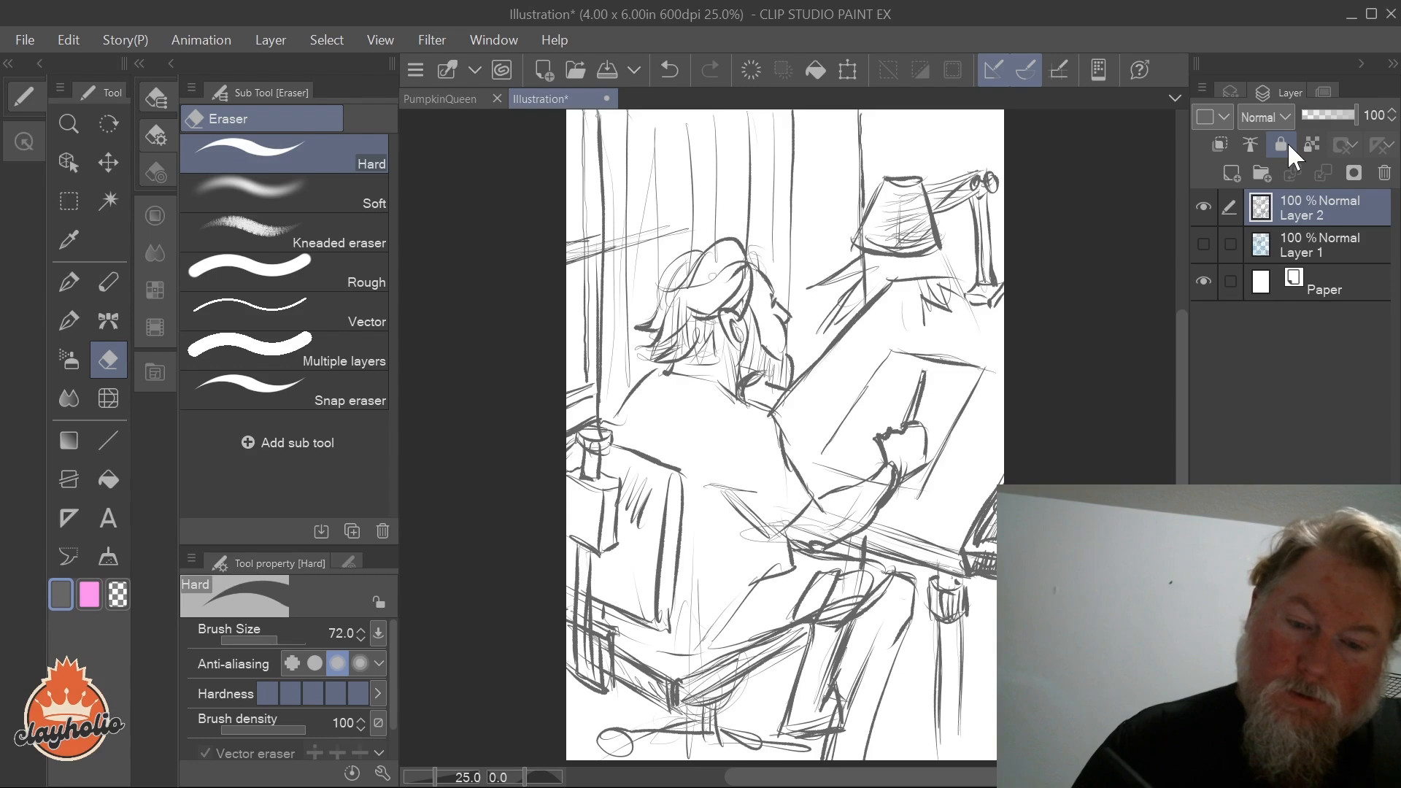
pyautogui.moveTo(918, 431)
pyautogui.mouseDown()
pyautogui.moveTo(918, 463)
pyautogui.moveTo(903, 468)
pyautogui.moveTo(911, 425)
pyautogui.moveTo(887, 431)
pyautogui.moveTo(900, 435)
pyautogui.mouseUp()
pyautogui.moveTo(920, 374); pyautogui.dragTo(912, 427)
# Step: Redraw the artist's fingers and the held pencil with the Serkworks Pencil Hard Lead brush
pyautogui.click(69, 321)
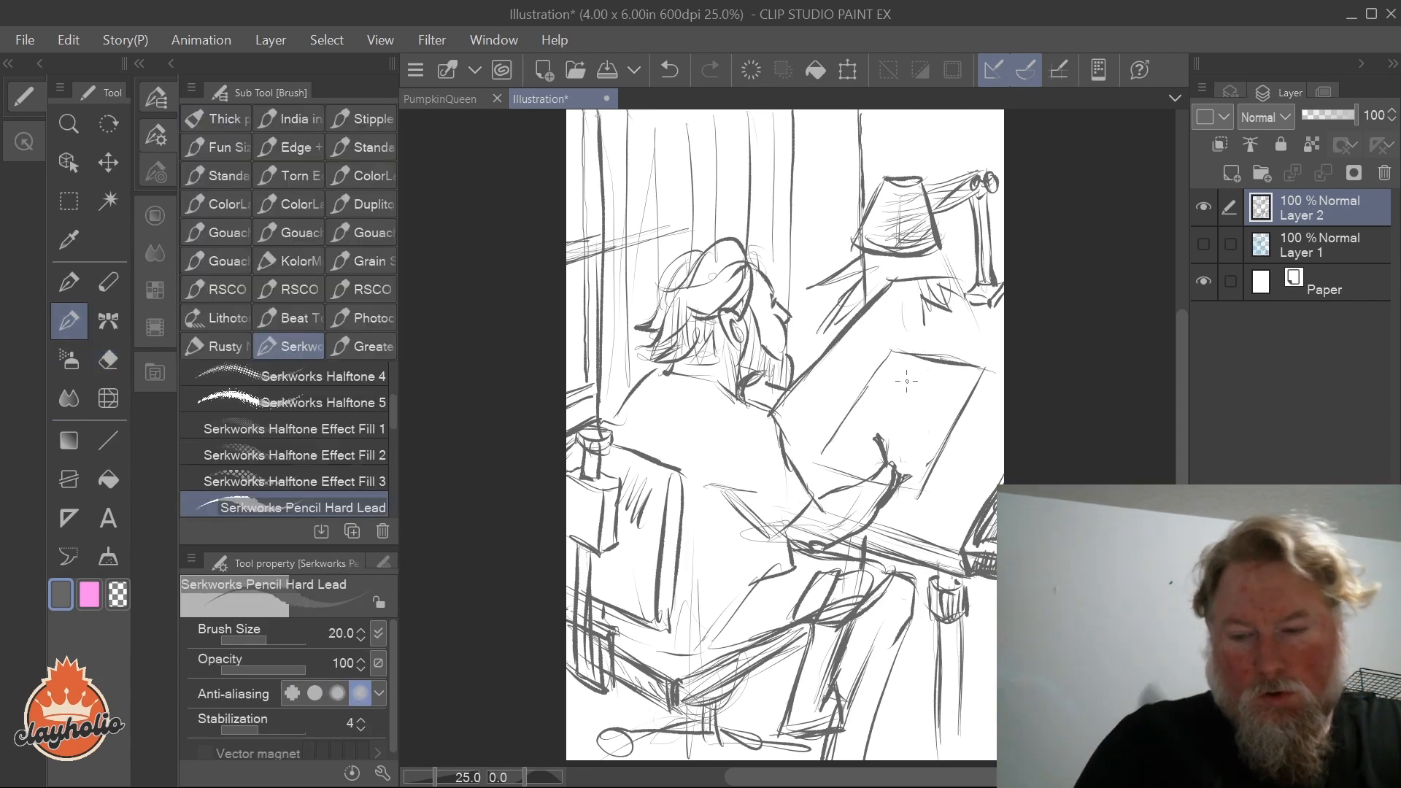
pyautogui.moveTo(883, 441)
pyautogui.mouseDown()
pyautogui.moveTo(915, 467)
pyautogui.moveTo(905, 378)
pyautogui.moveTo(915, 451)
pyautogui.moveTo(893, 409)
pyautogui.mouseUp()
pyautogui.moveTo(892, 409)
pyautogui.mouseDown()
pyautogui.moveTo(882, 452)
pyautogui.moveTo(888, 422)
pyautogui.mouseUp()
pyautogui.moveTo(889, 422)
pyautogui.mouseDown()
pyautogui.moveTo(899, 436)
pyautogui.moveTo(910, 377)
pyautogui.moveTo(900, 421)
pyautogui.moveTo(902, 406)
pyautogui.mouseUp()
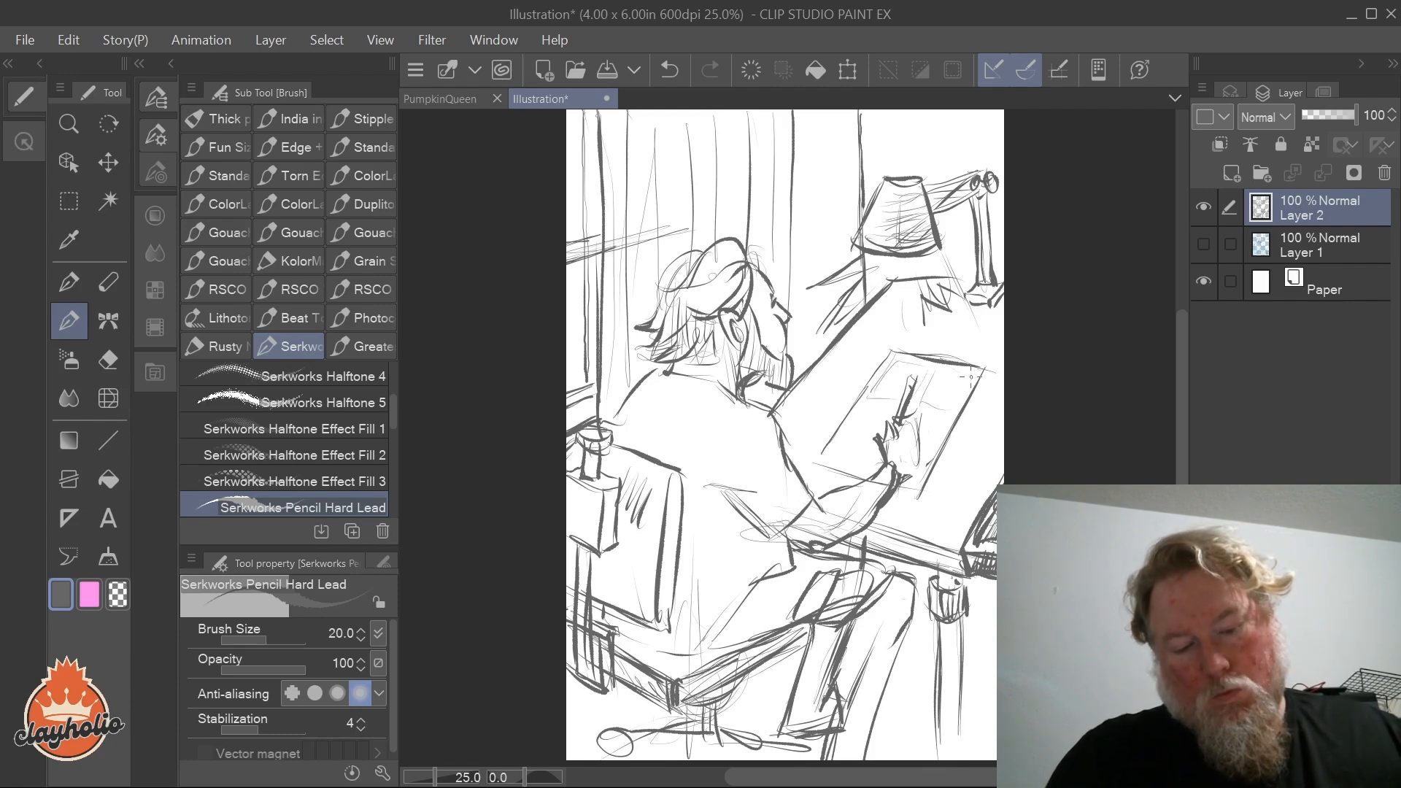
# Step: Sketch faint panels on the drawing sheet and redraw the outline of the back of the hand
pyautogui.moveTo(905, 370)
pyautogui.mouseDown()
pyautogui.moveTo(883, 392)
pyautogui.moveTo(973, 375)
pyautogui.moveTo(943, 405)
pyautogui.moveTo(992, 332)
pyautogui.moveTo(851, 440)
pyautogui.moveTo(892, 408)
pyautogui.moveTo(865, 406)
pyautogui.moveTo(842, 458)
pyautogui.mouseUp()
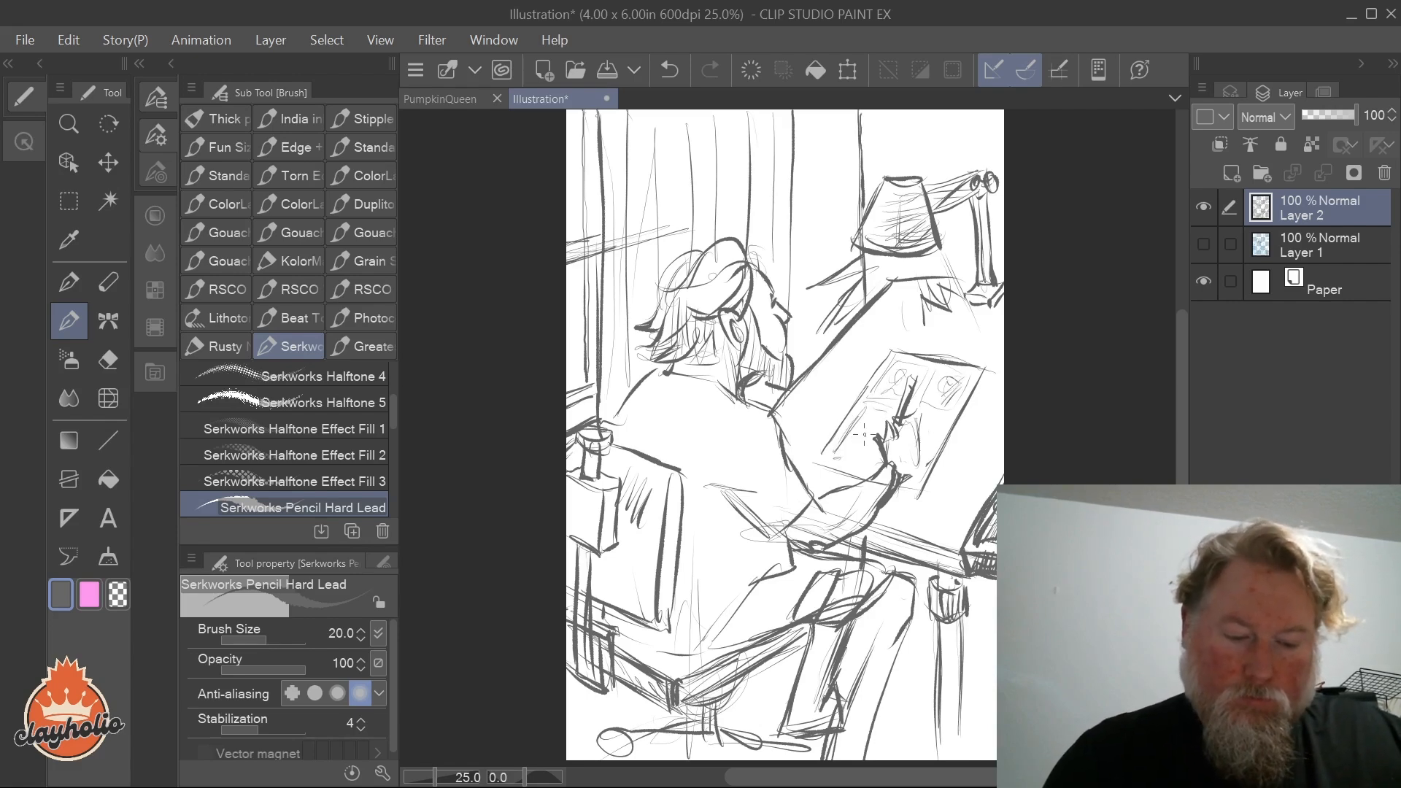
pyautogui.moveTo(919, 421)
pyautogui.mouseDown()
pyautogui.moveTo(945, 423)
pyautogui.moveTo(926, 465)
pyautogui.mouseUp()
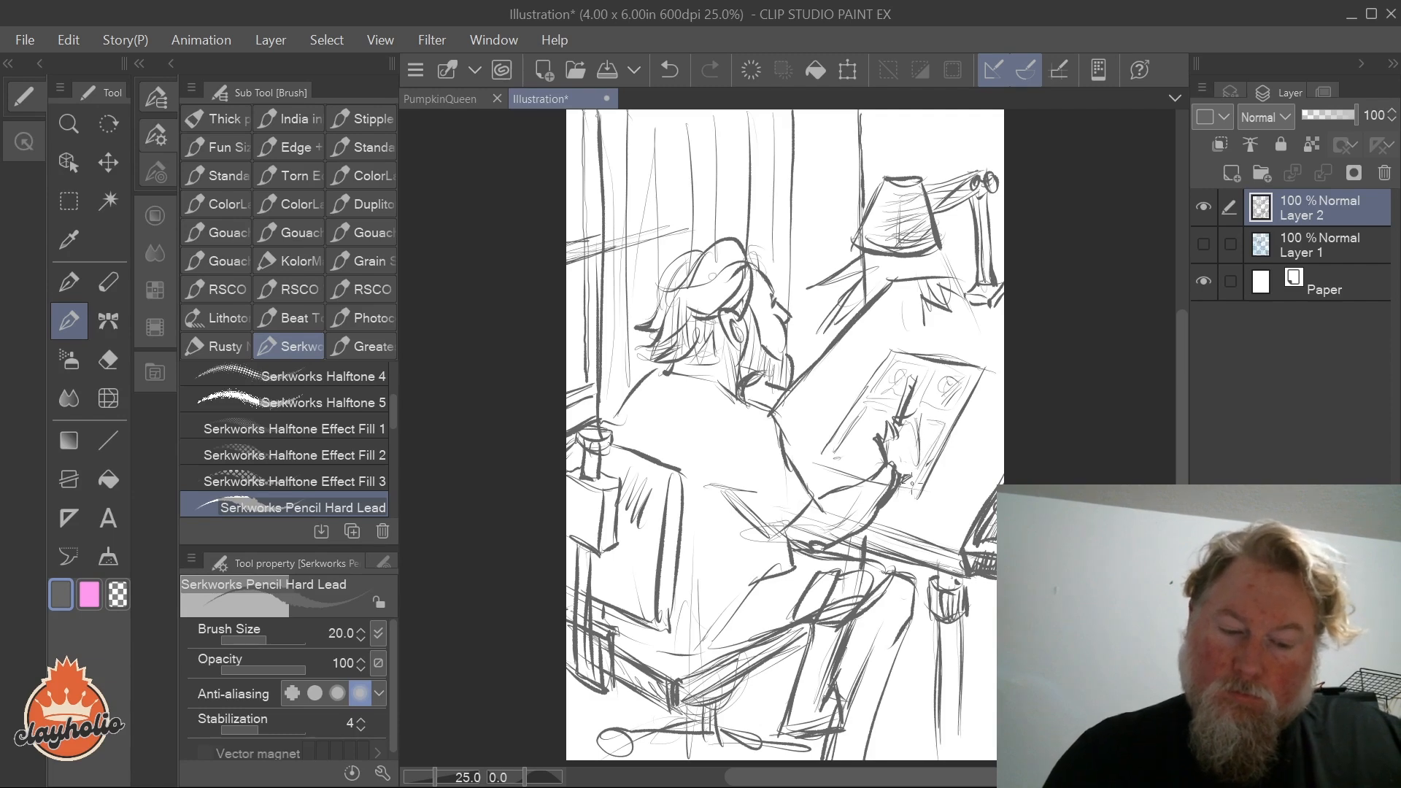
pyautogui.moveTo(908, 408); pyautogui.dragTo(923, 430)
pyautogui.moveTo(921, 416)
pyautogui.mouseDown()
pyautogui.moveTo(906, 446)
pyautogui.moveTo(921, 442)
pyautogui.moveTo(921, 467)
pyautogui.mouseUp()
pyautogui.moveTo(922, 461)
pyautogui.mouseDown()
pyautogui.moveTo(919, 429)
pyautogui.moveTo(890, 440)
pyautogui.mouseUp()
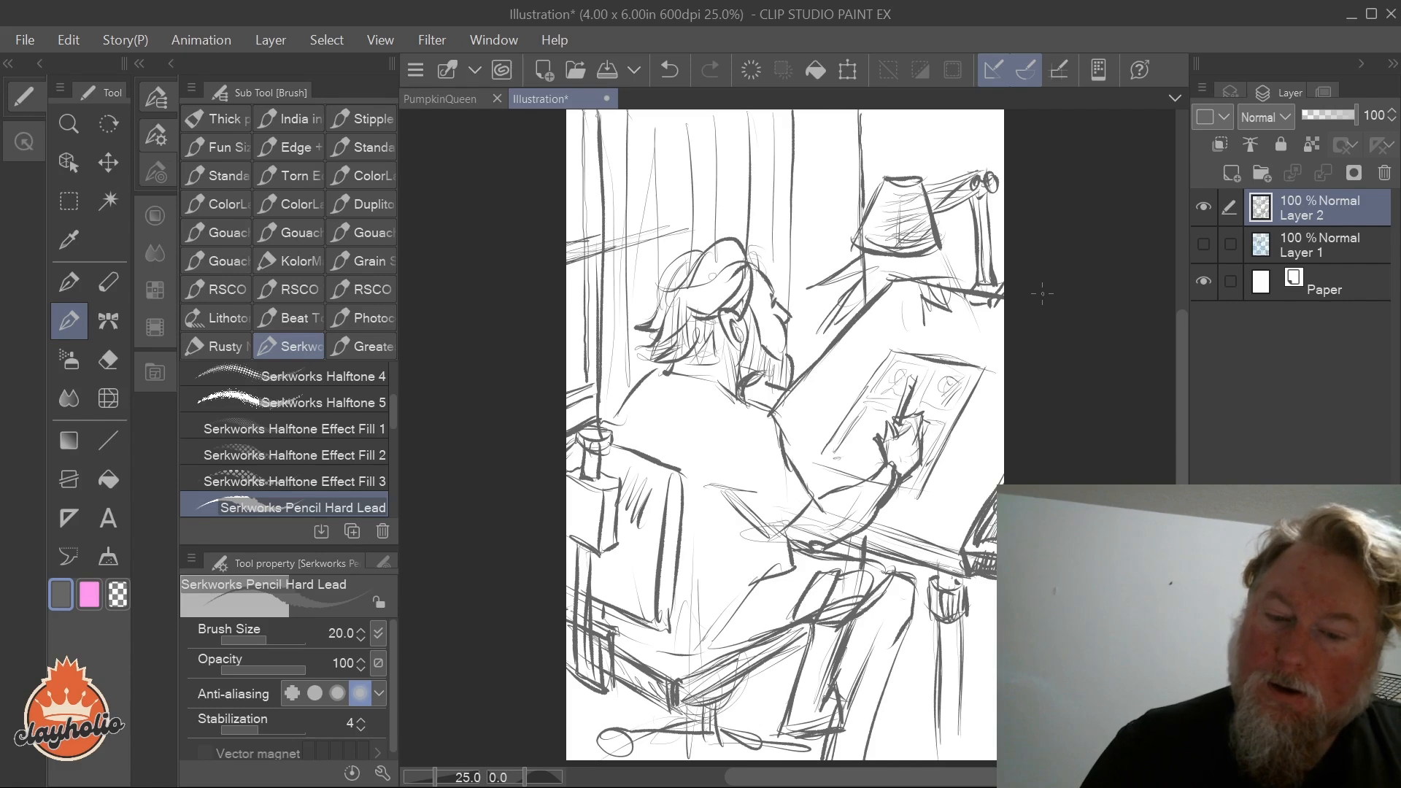
# Step: Darken the drafting table's slanted edge and the lamp's upper arm with pencil strokes
pyautogui.moveTo(882, 295); pyautogui.dragTo(830, 352)
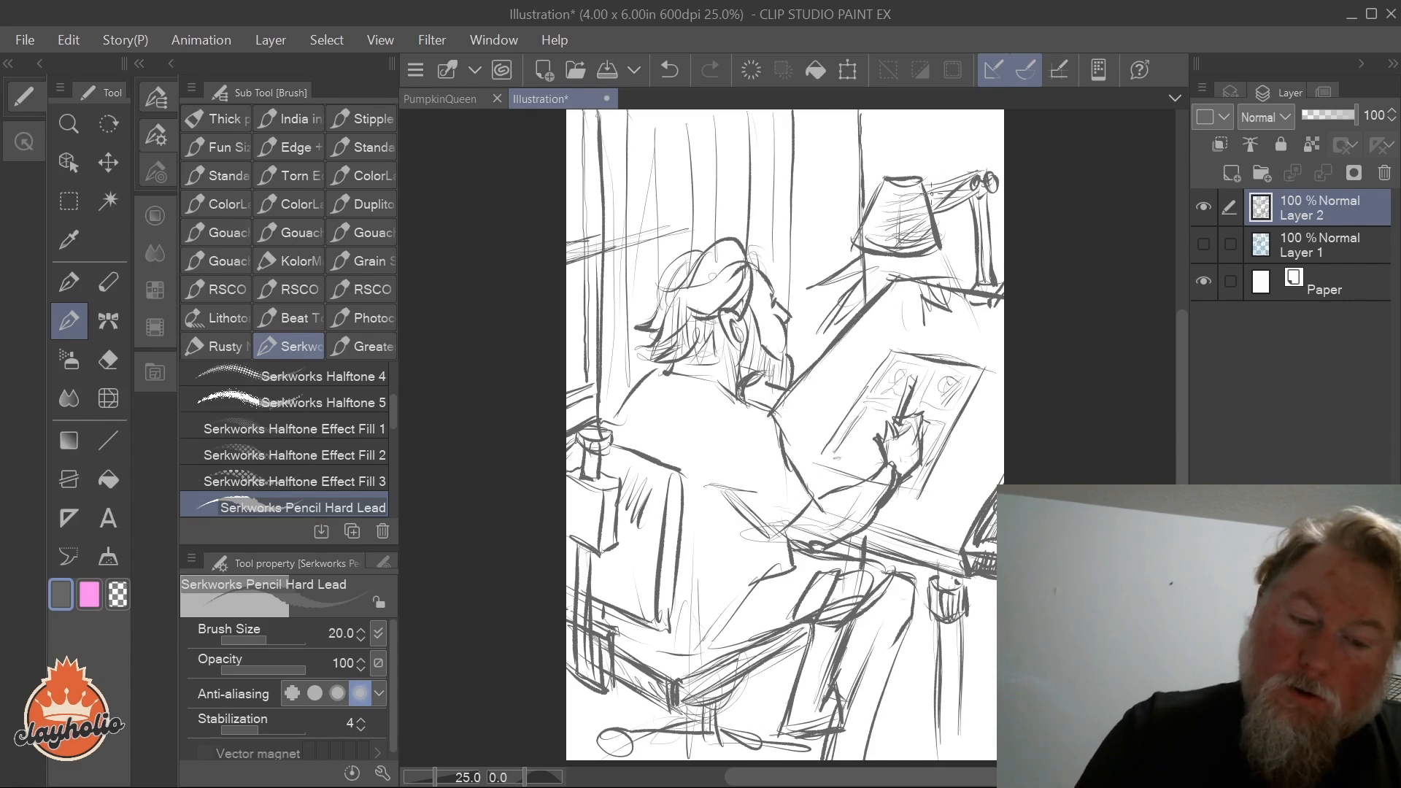
pyautogui.moveTo(961, 180); pyautogui.dragTo(985, 171)
pyautogui.moveTo(934, 215)
pyautogui.mouseDown()
pyautogui.moveTo(985, 193)
pyautogui.moveTo(961, 185)
pyautogui.moveTo(976, 184)
pyautogui.moveTo(968, 195)
pyautogui.mouseUp()
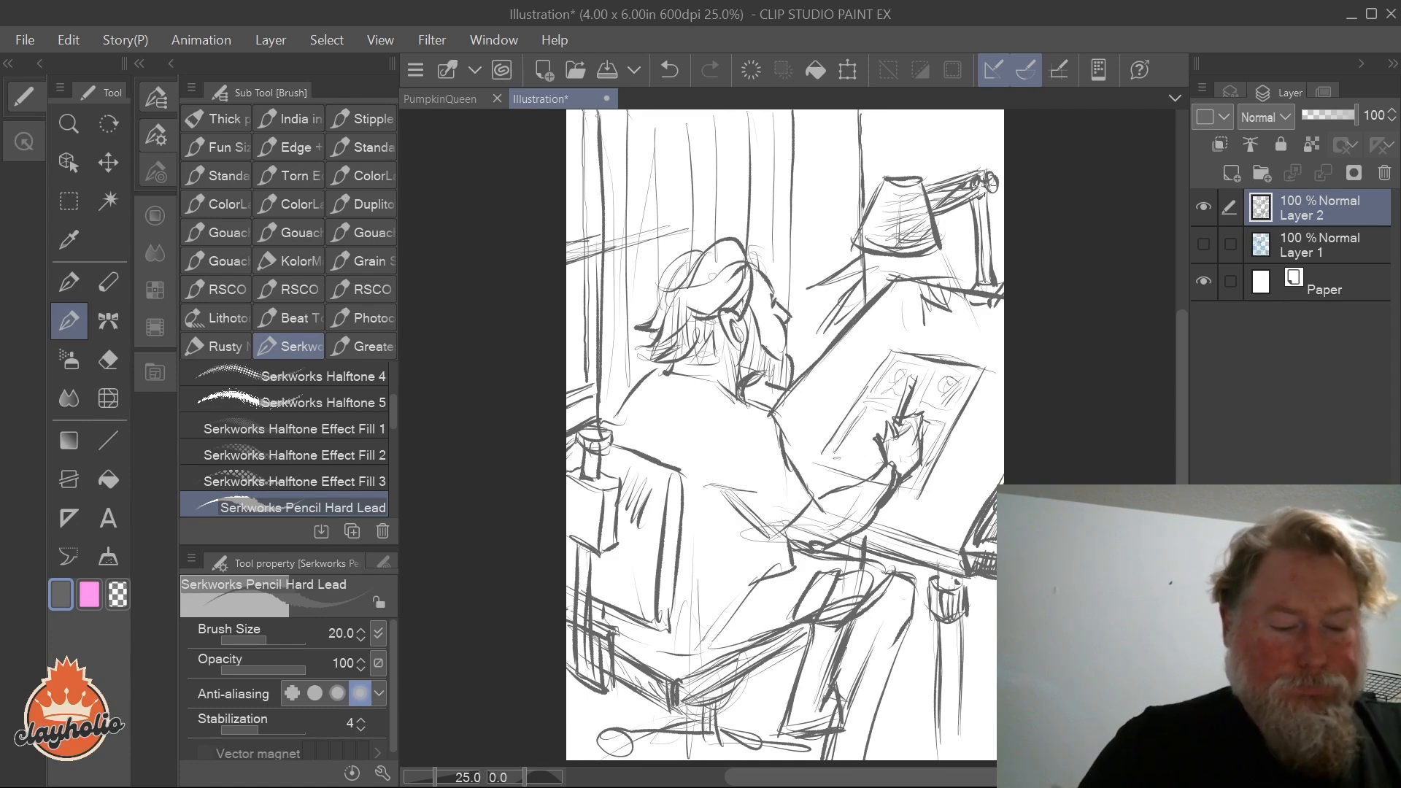
# Step: Reinforce the shirt's collar and shoulder line, and add pencil strokes to the face and hair
pyautogui.moveTo(720, 383)
pyautogui.mouseDown()
pyautogui.moveTo(771, 411)
pyautogui.moveTo(792, 447)
pyautogui.mouseUp()
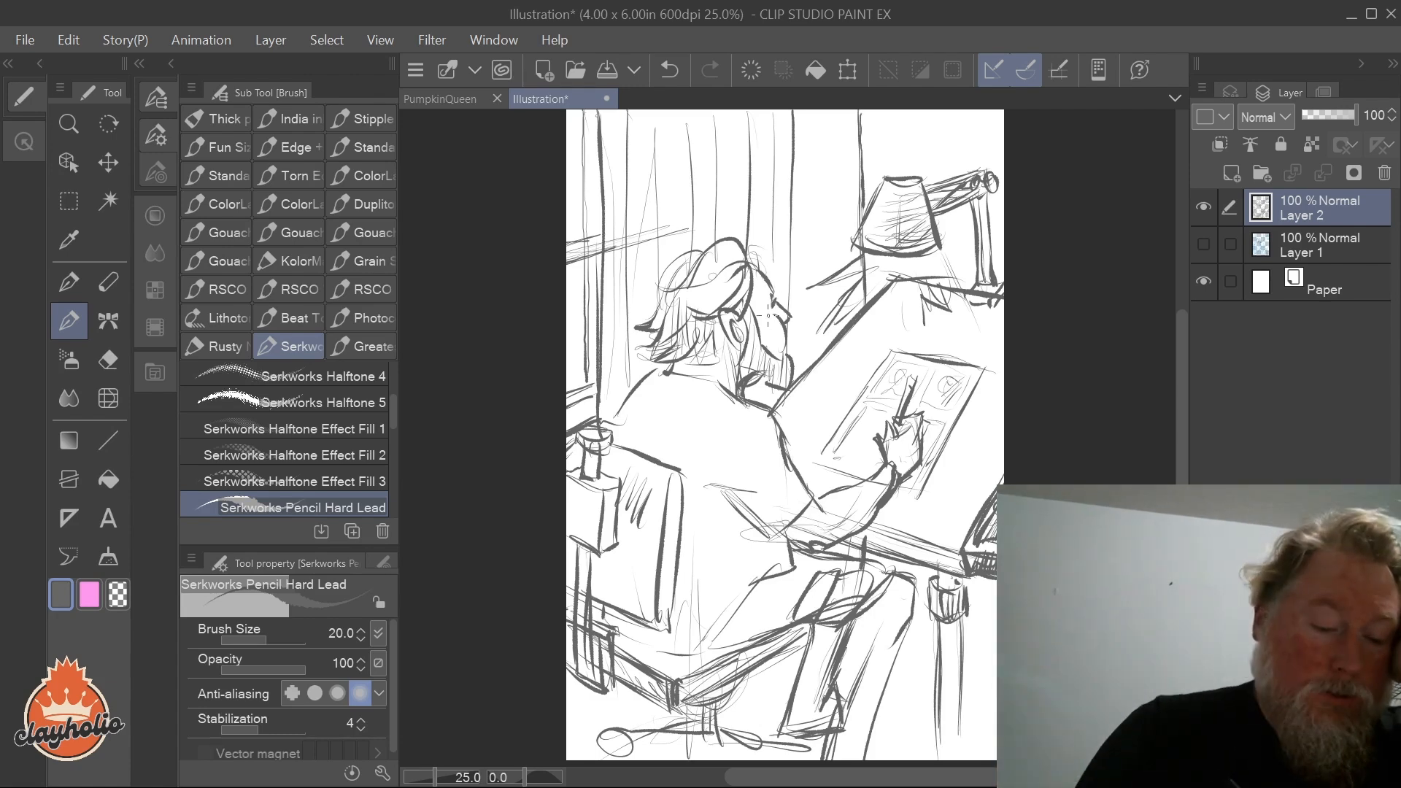
pyautogui.moveTo(786, 335); pyautogui.dragTo(785, 356)
pyautogui.moveTo(706, 333)
pyautogui.mouseDown()
pyautogui.moveTo(714, 348)
pyautogui.moveTo(724, 337)
pyautogui.mouseUp()
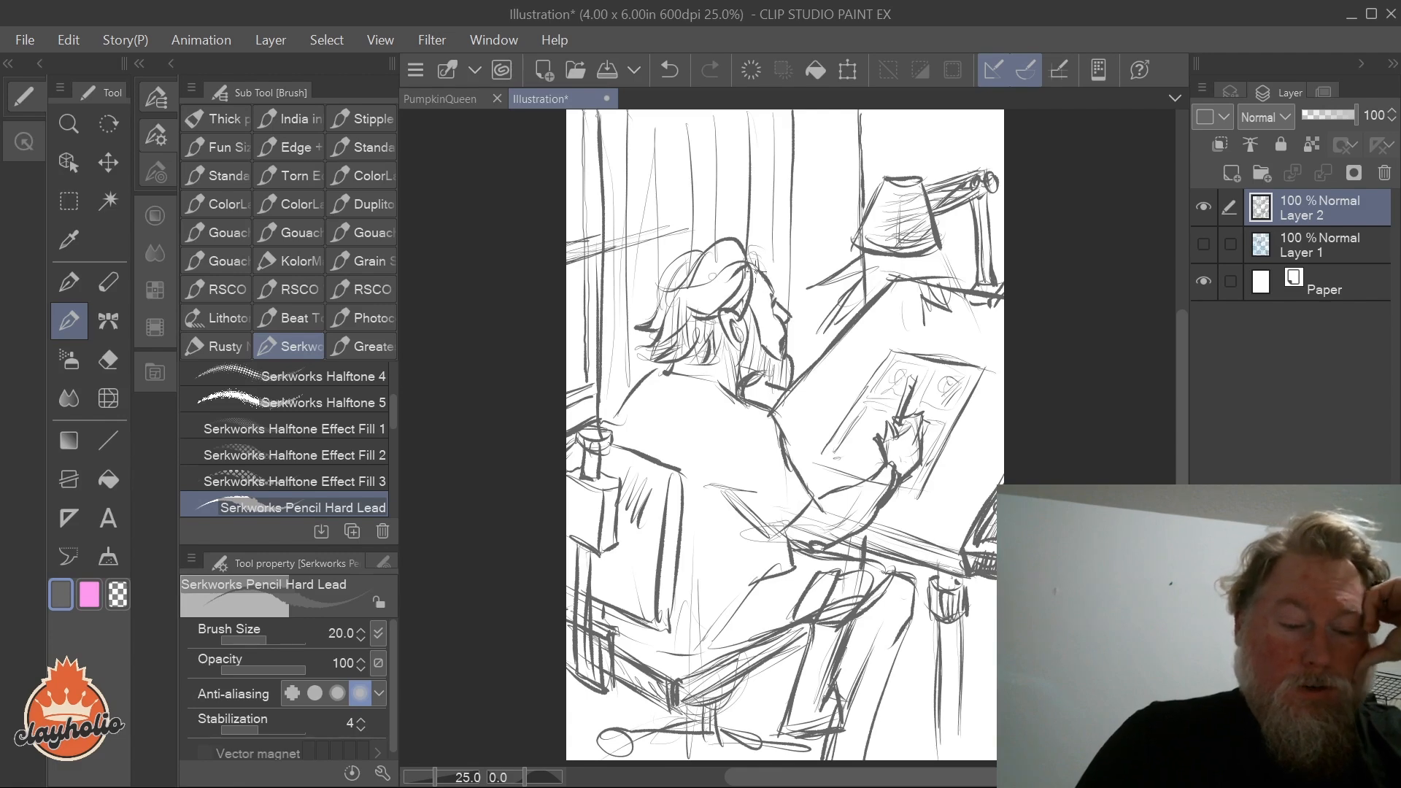
pyautogui.moveTo(766, 264)
pyautogui.mouseDown()
pyautogui.moveTo(746, 244)
pyautogui.moveTo(671, 251)
pyautogui.moveTo(694, 263)
pyautogui.mouseUp()
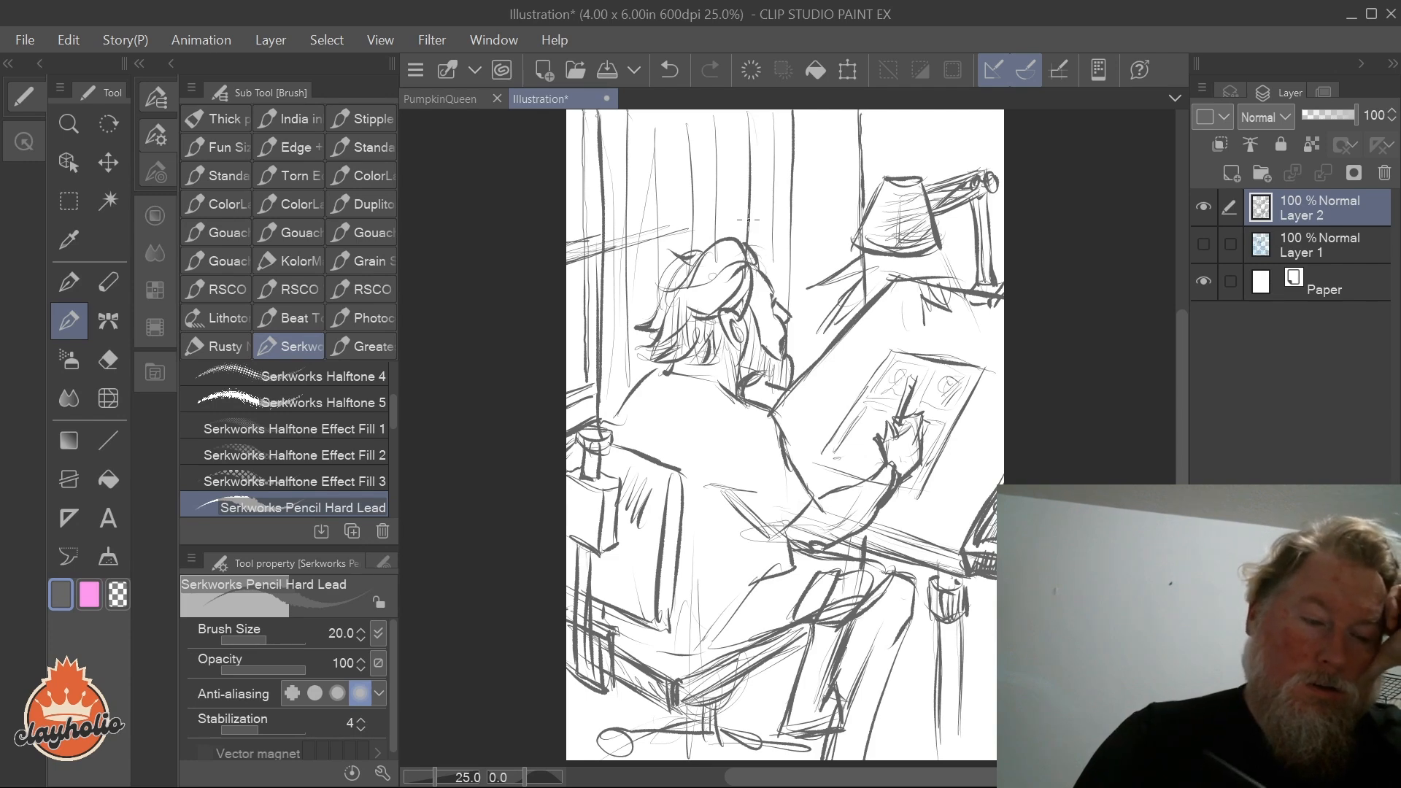
pyautogui.click(669, 70)
pyautogui.click(669, 70)
pyautogui.click(669, 70)
# Step: Darken the shirt's hem, back and neckline, and firm up the drawing sheet's right and lower edges
pyautogui.moveTo(768, 576)
pyautogui.mouseDown()
pyautogui.moveTo(699, 649)
pyautogui.moveTo(606, 626)
pyautogui.moveTo(743, 578)
pyautogui.mouseUp()
pyautogui.moveTo(668, 371); pyautogui.dragTo(721, 388)
pyautogui.moveTo(603, 436)
pyautogui.mouseDown()
pyautogui.moveTo(655, 360)
pyautogui.moveTo(644, 377)
pyautogui.mouseUp()
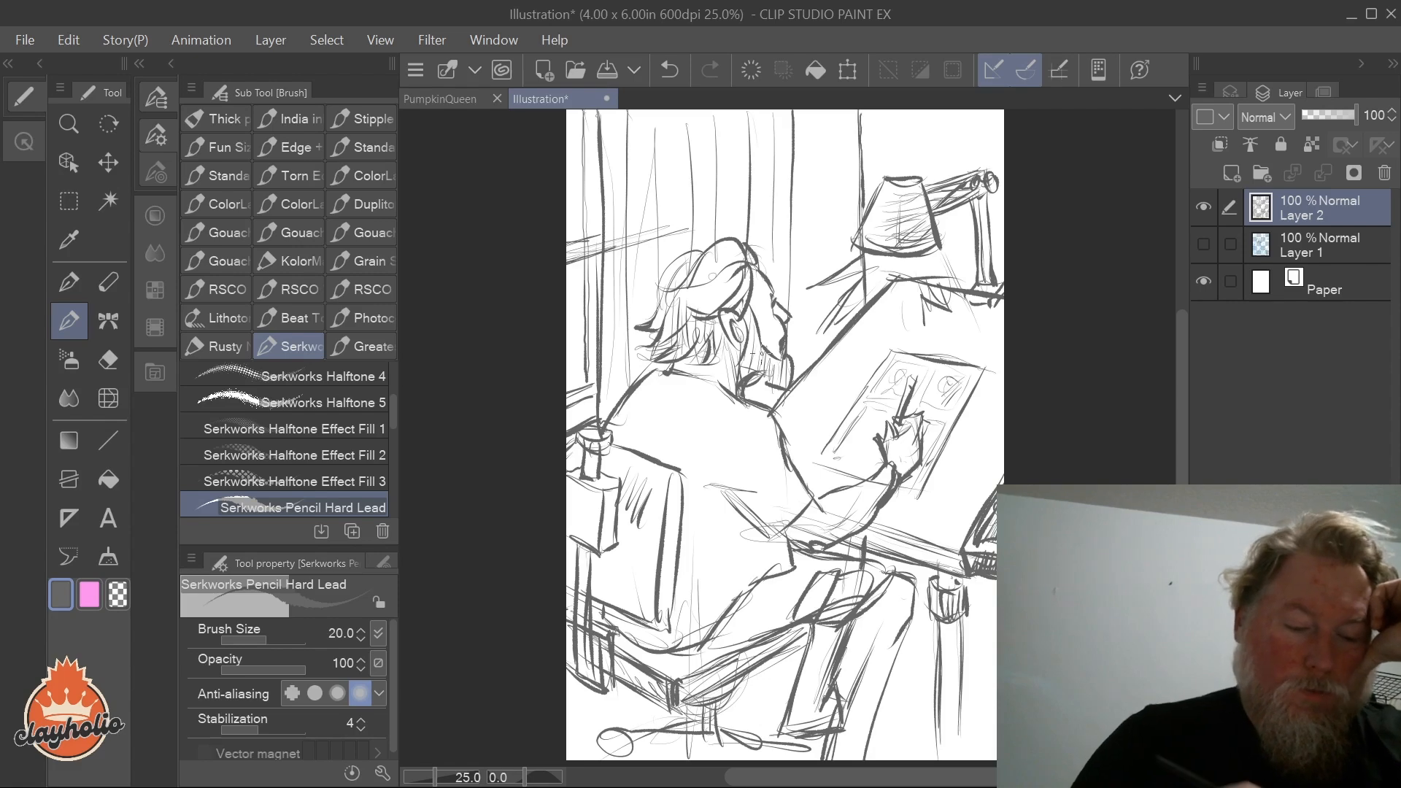
pyautogui.moveTo(664, 373); pyautogui.dragTo(747, 400)
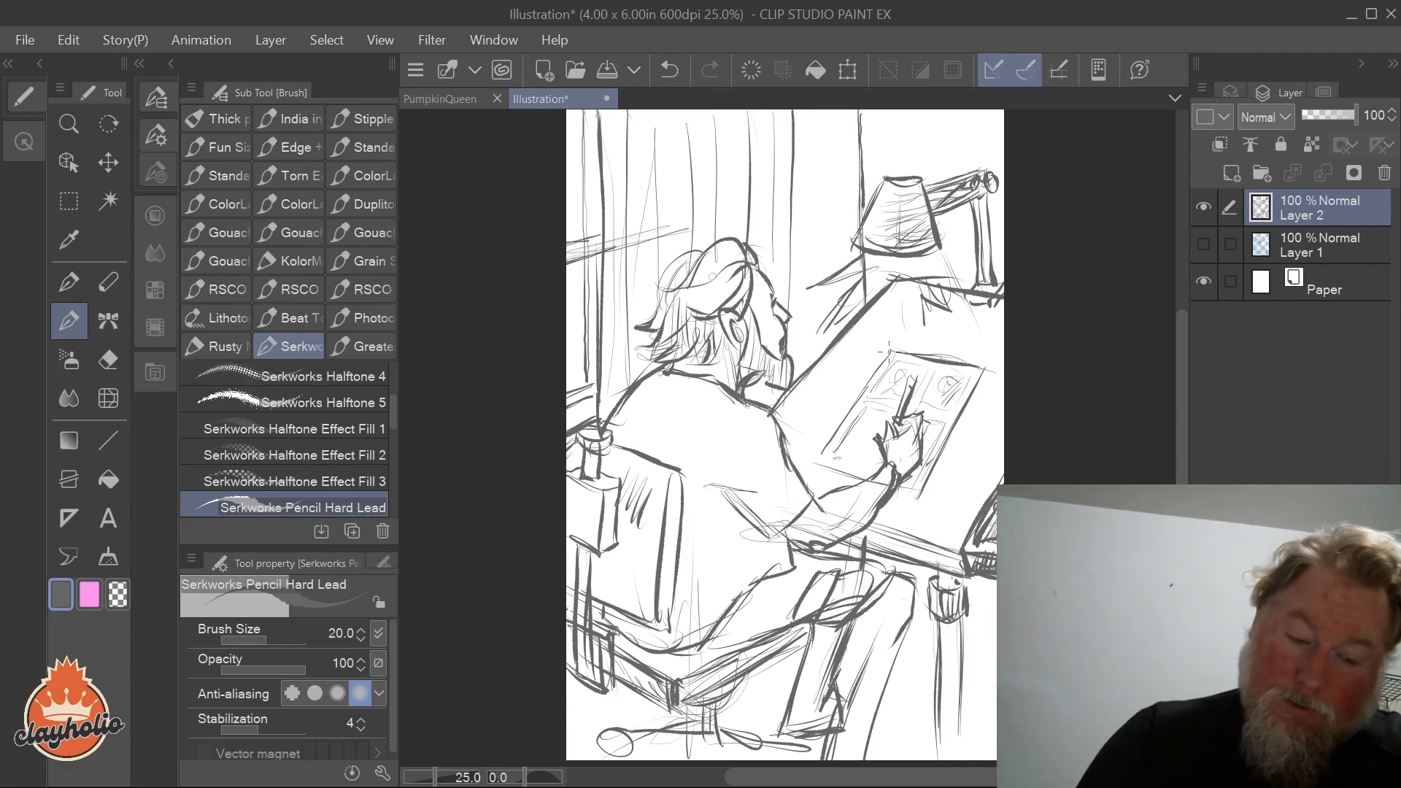
pyautogui.moveTo(985, 370); pyautogui.dragTo(918, 498)
pyautogui.moveTo(817, 461); pyautogui.dragTo(917, 498)
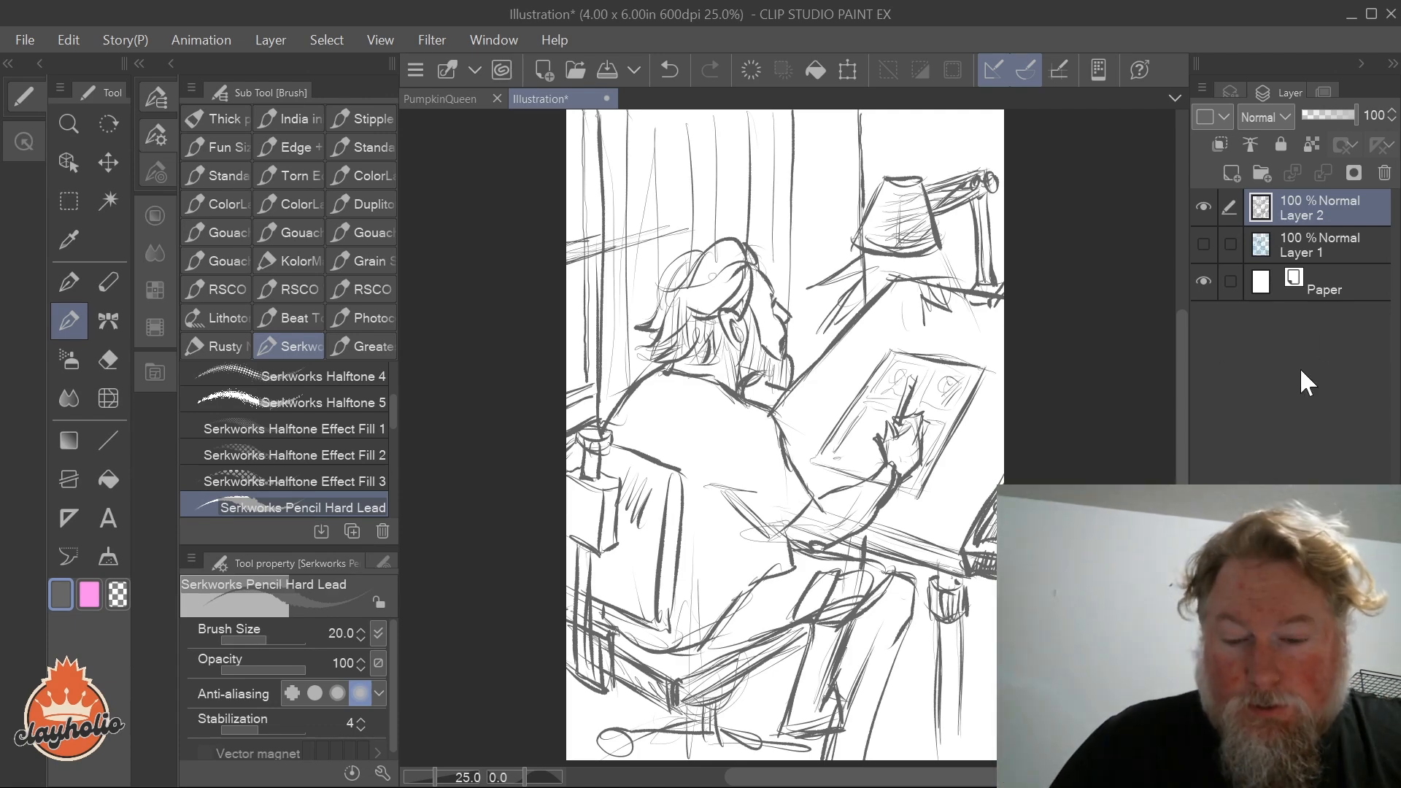
# Step: Create a new raster layer above Layer 2 with Monochrome expression color and Normal blending mode
pyautogui.rightClick(1312, 354)
pyautogui.moveTo(1223, 284)
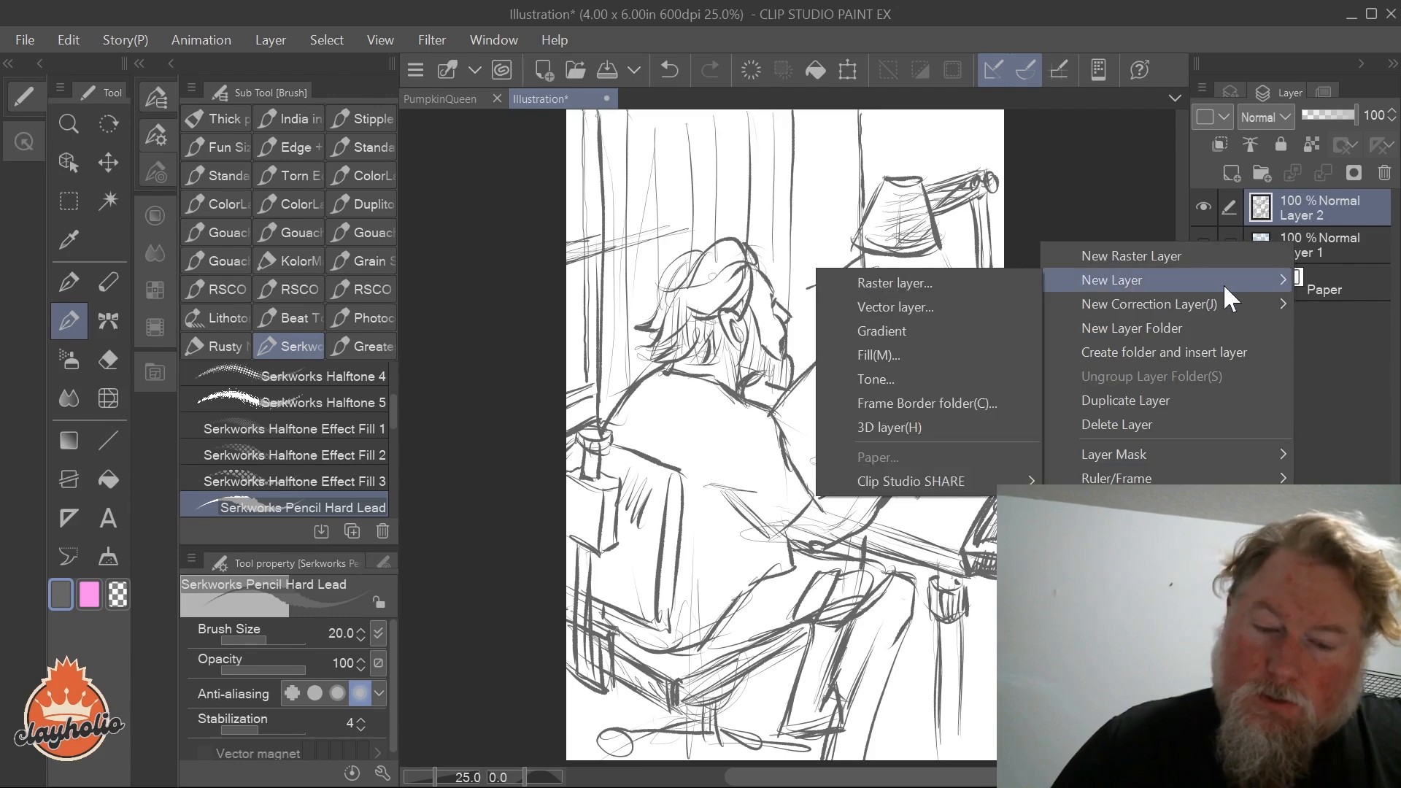
pyautogui.click(933, 280)
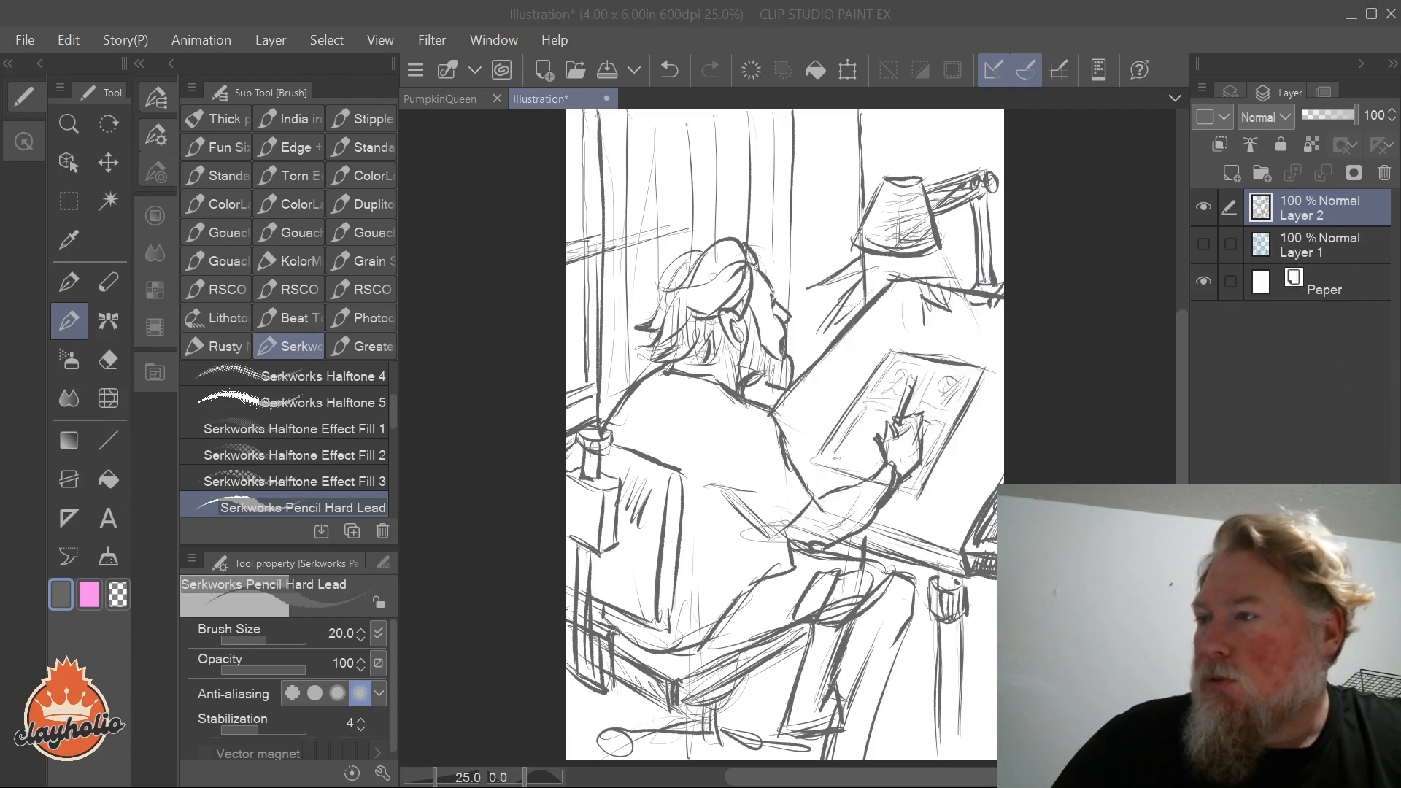
pyautogui.moveTo(749, 466); pyautogui.dragTo(434, 251)
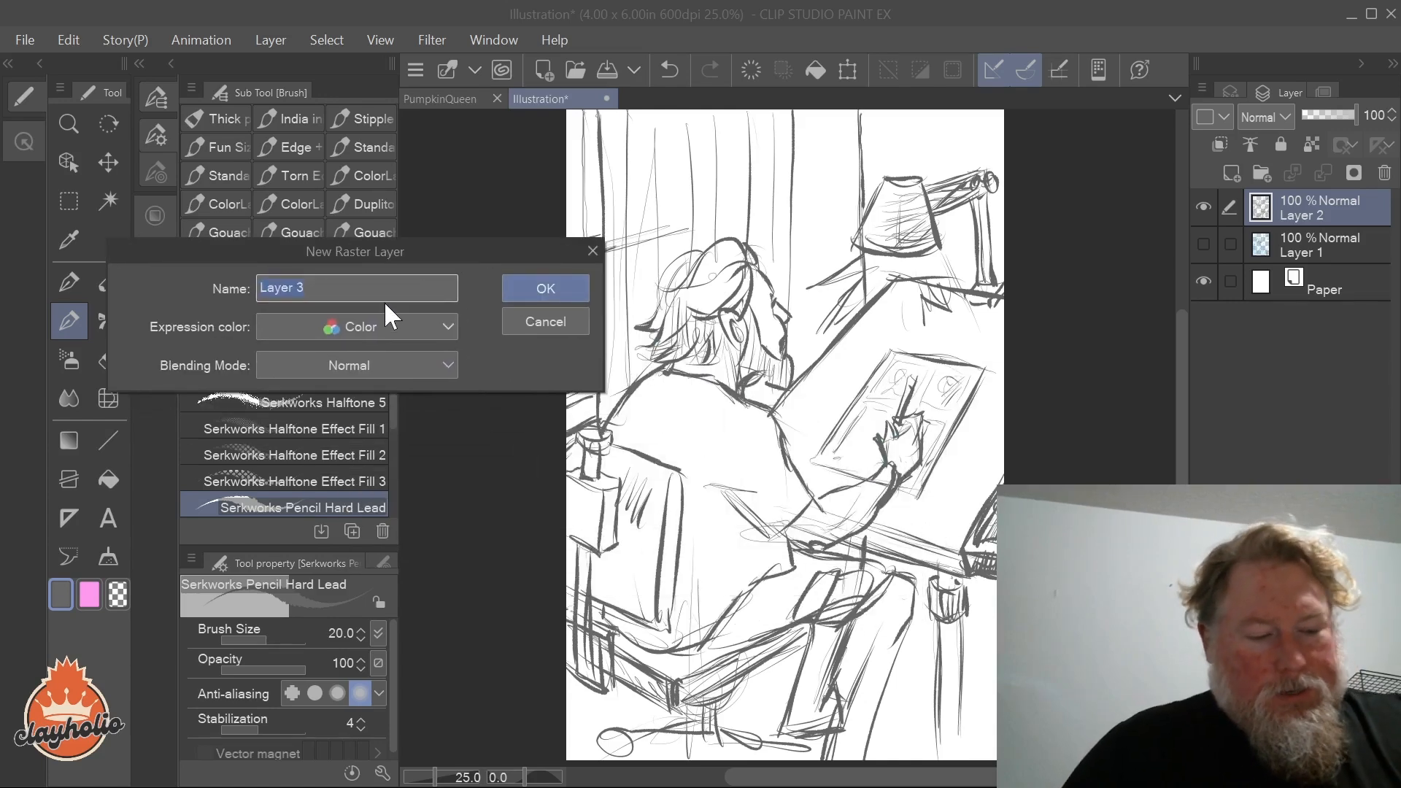
pyautogui.click(428, 325)
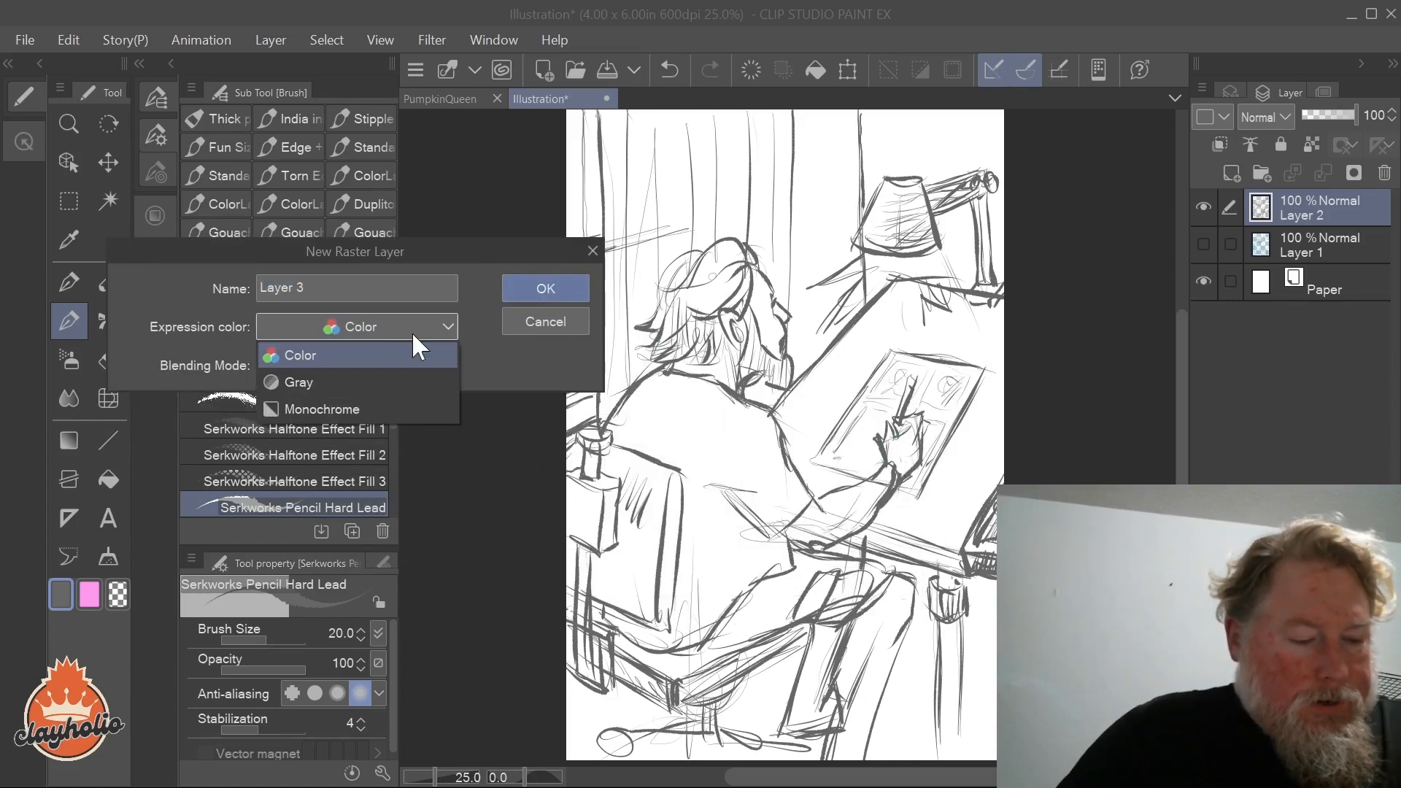
pyautogui.click(330, 400)
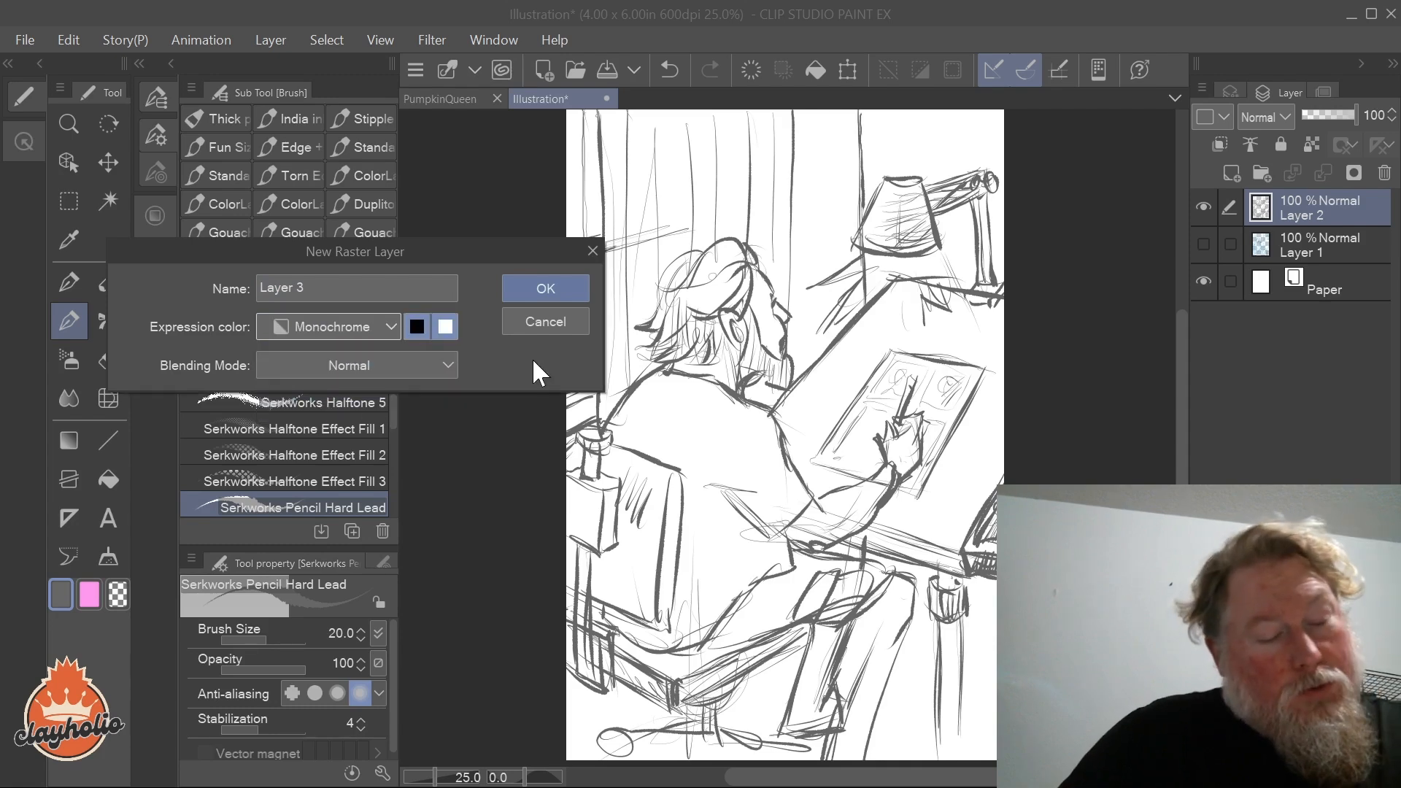
pyautogui.click(552, 288)
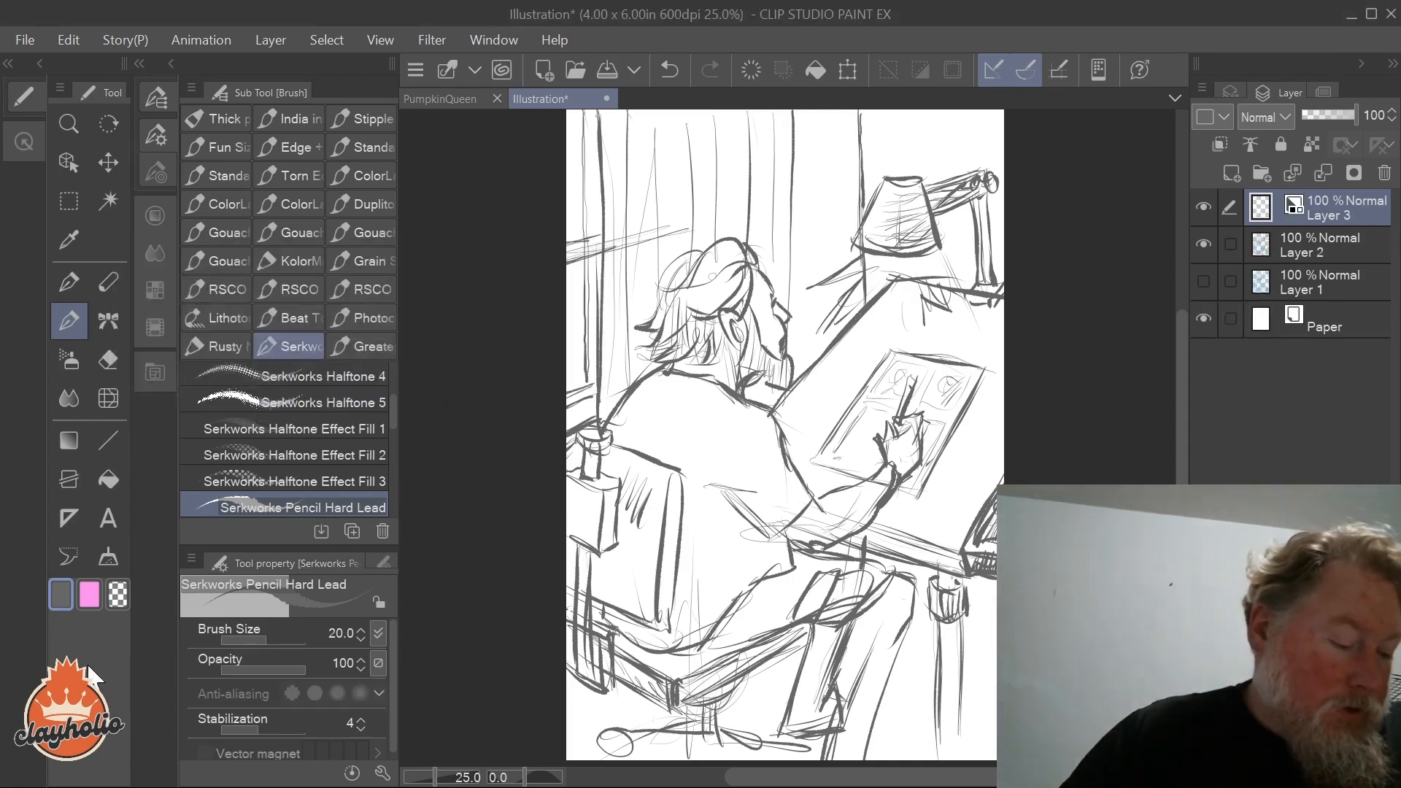
# Step: Set the main drawing color to black from the Standard color set
pyautogui.click(54, 591)
pyautogui.click(41, 140)
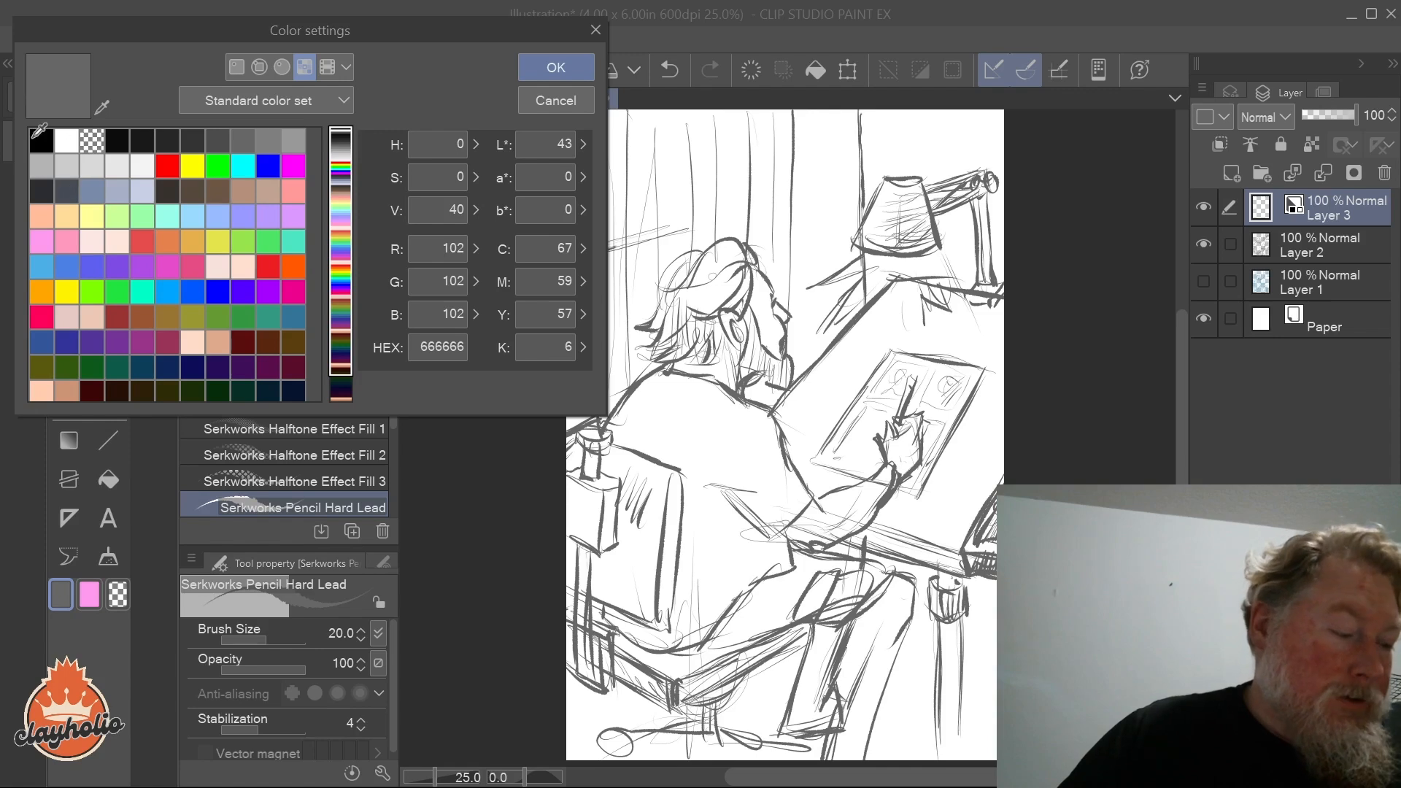
pyautogui.click(527, 64)
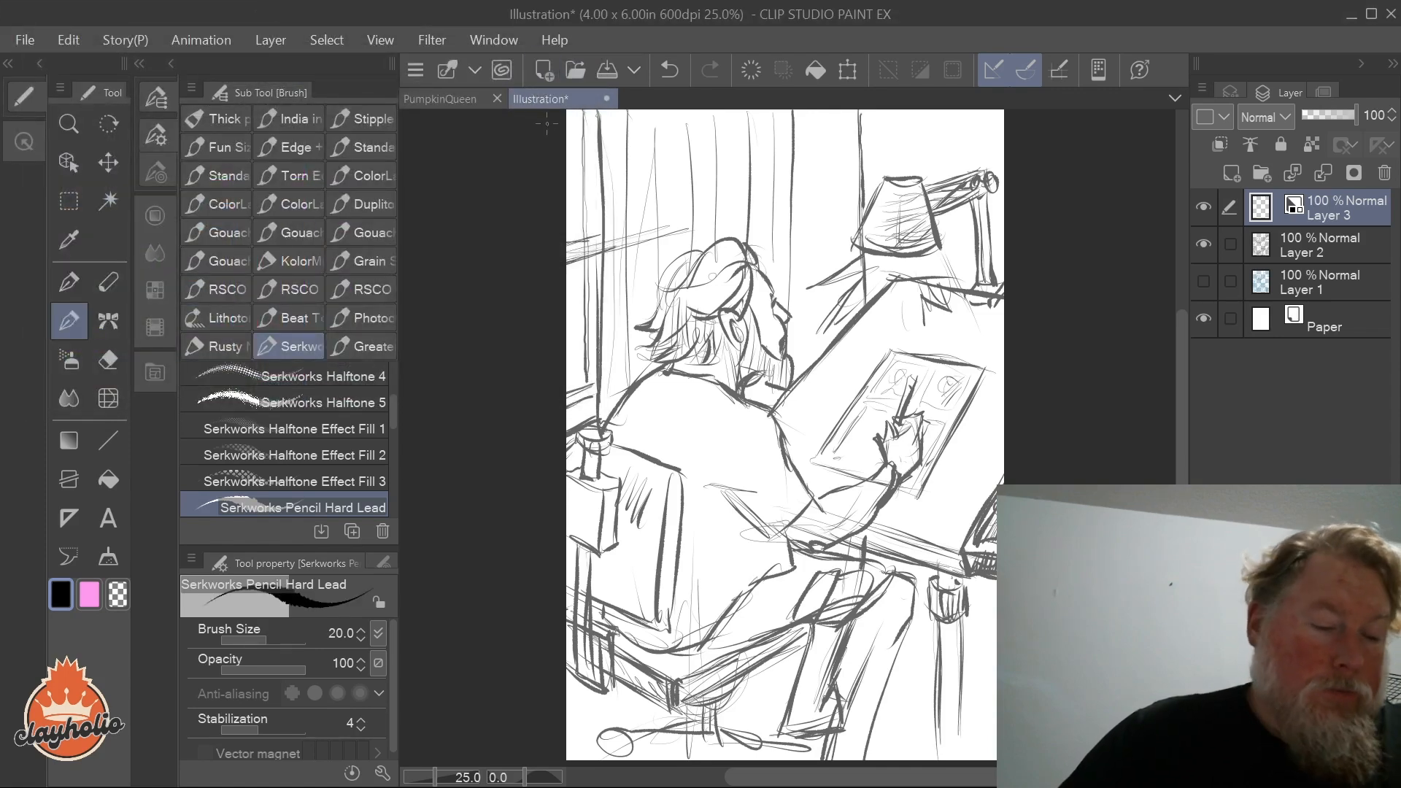
# Step: Lock Layer 2 and Layer 1 against editing
pyautogui.click(1329, 242)
pyautogui.click(1282, 143)
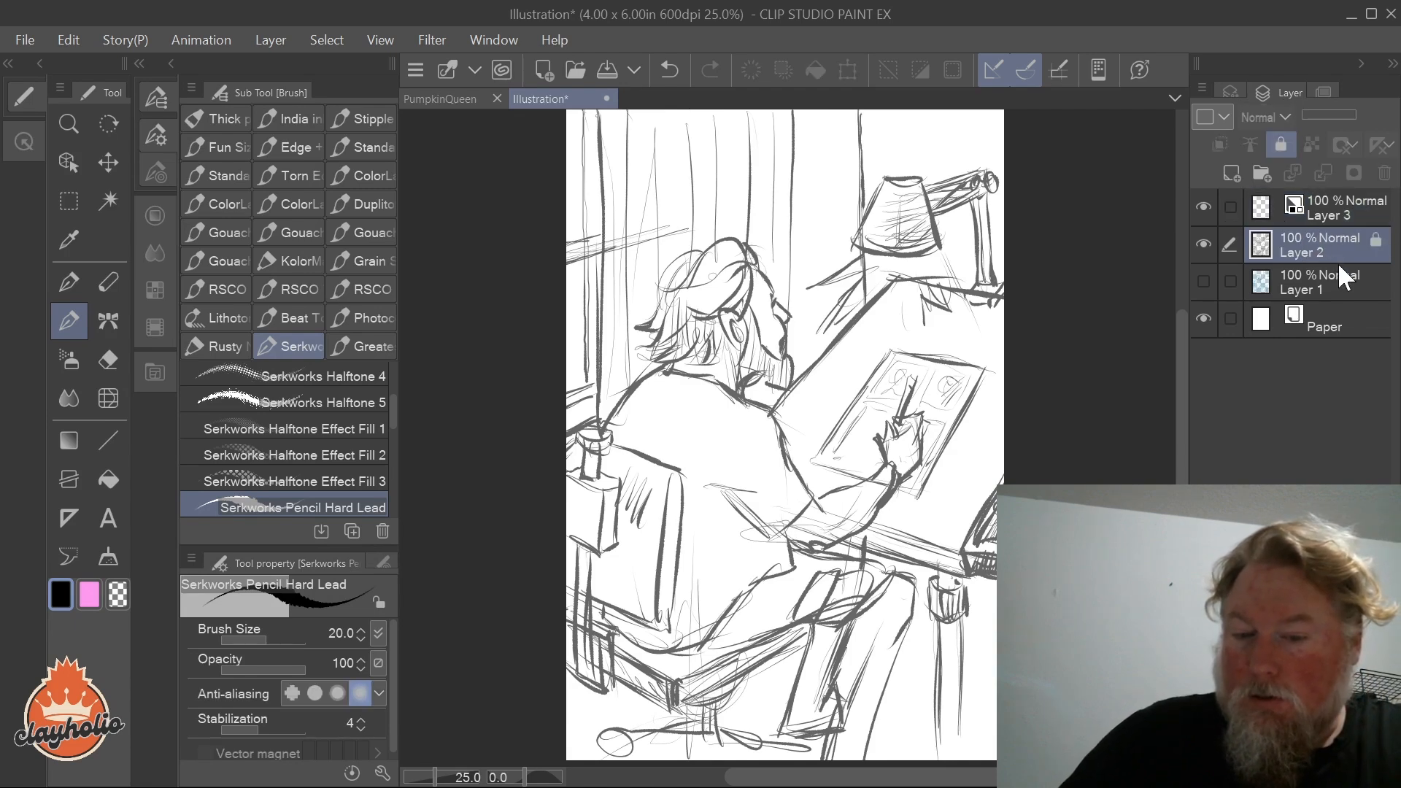
pyautogui.click(1340, 271)
pyautogui.click(1282, 142)
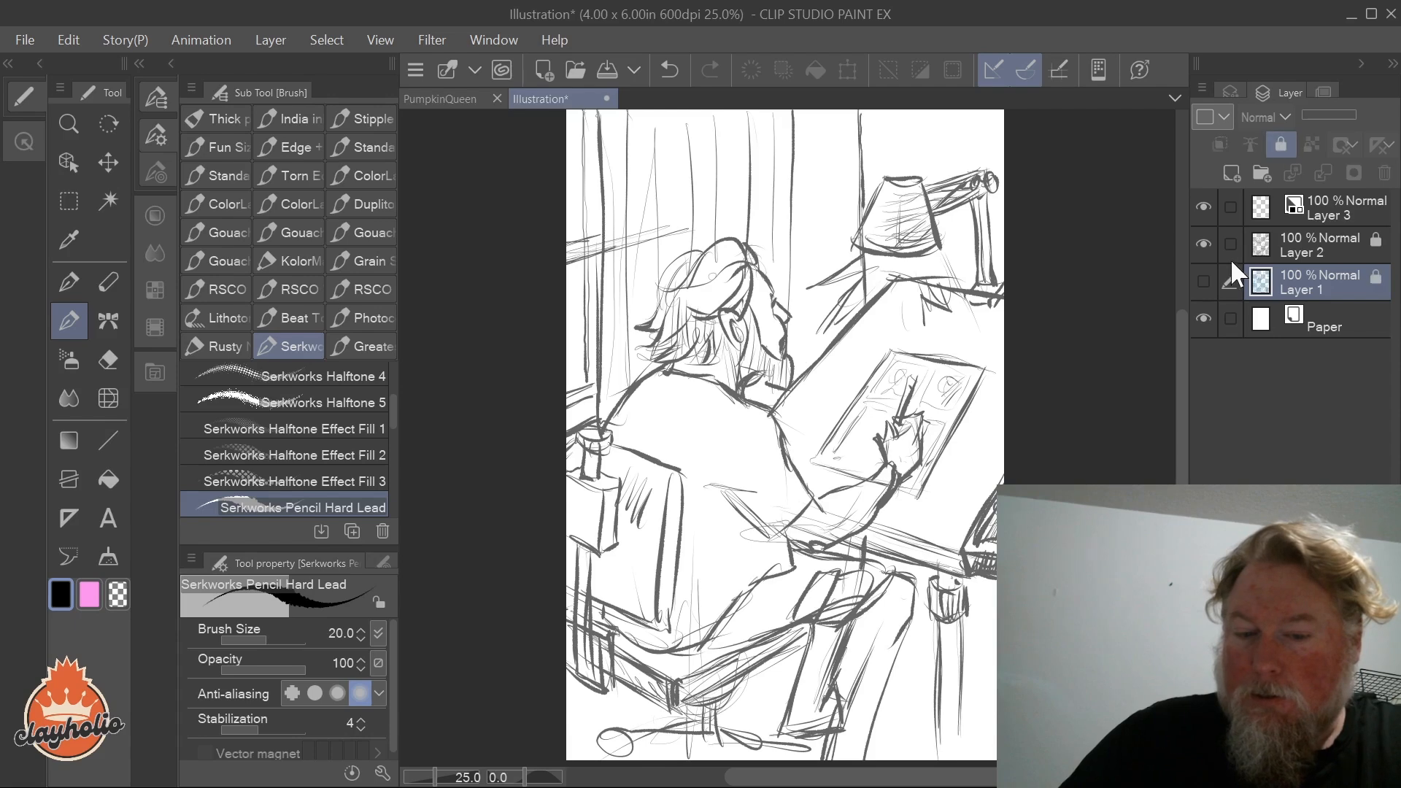
pyautogui.click(1216, 276)
pyautogui.click(1215, 274)
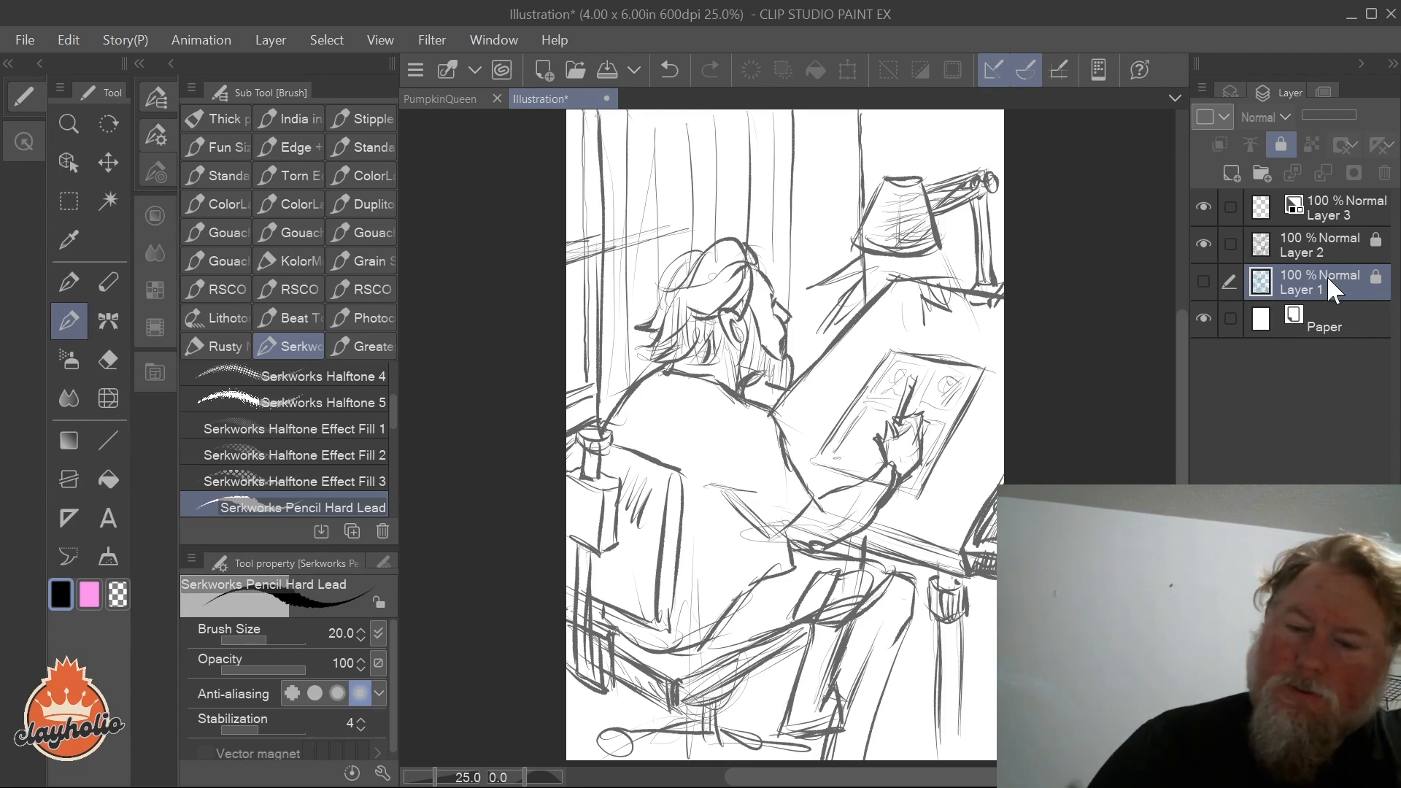
# Step: Unlock Layer 2 for drawing and set the main color to dark gray 666666
pyautogui.click(1372, 252)
pyautogui.click(1295, 146)
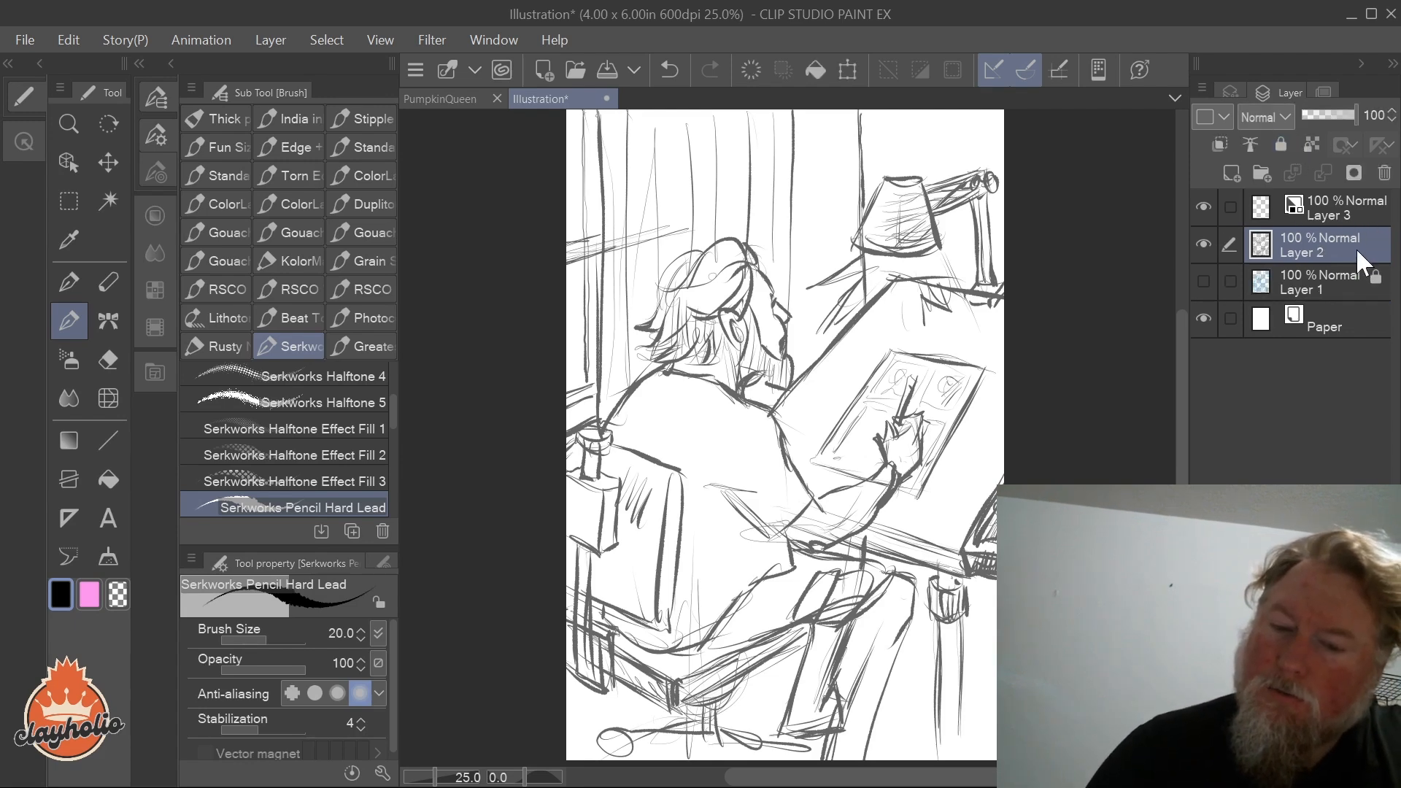
pyautogui.doubleClick(63, 598)
pyautogui.click(242, 141)
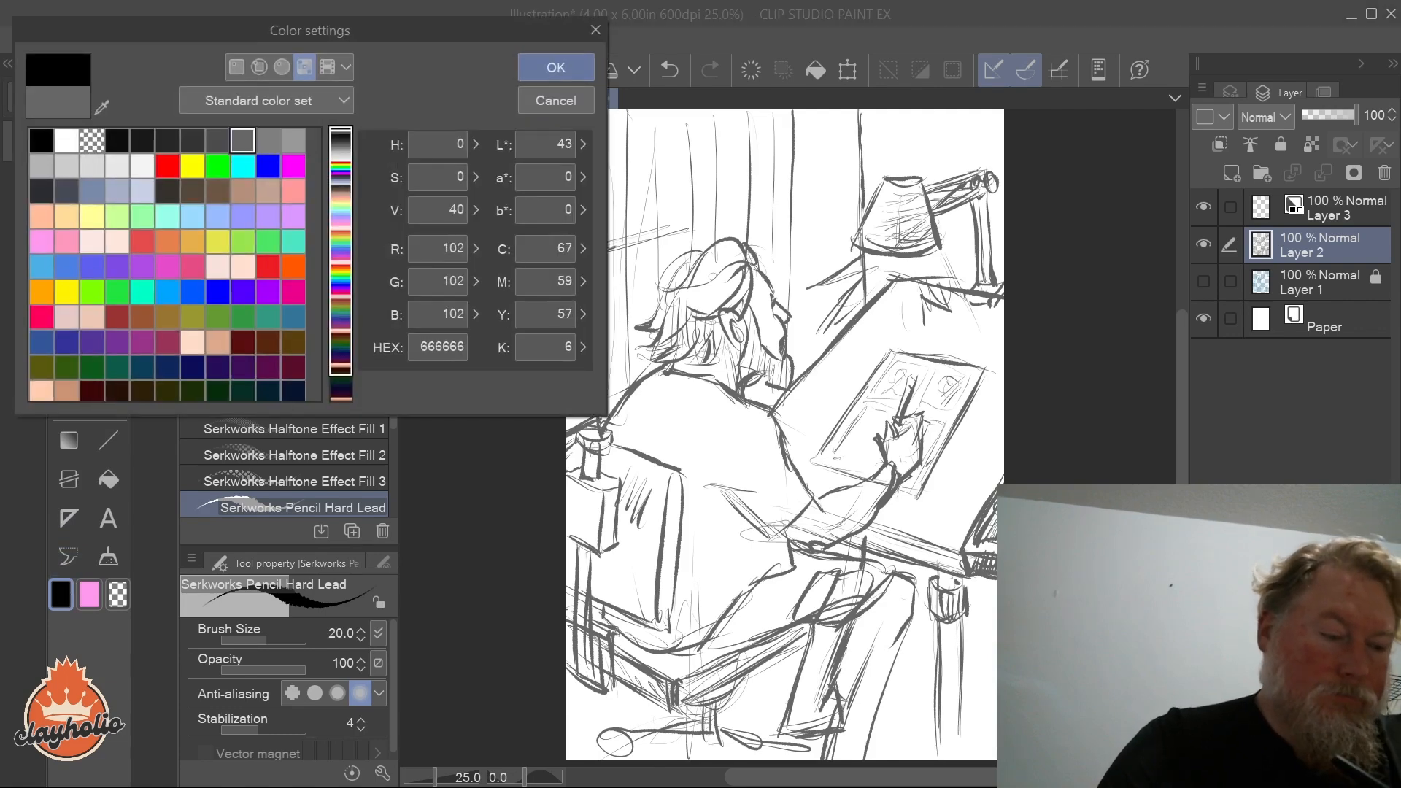
pyautogui.click(556, 67)
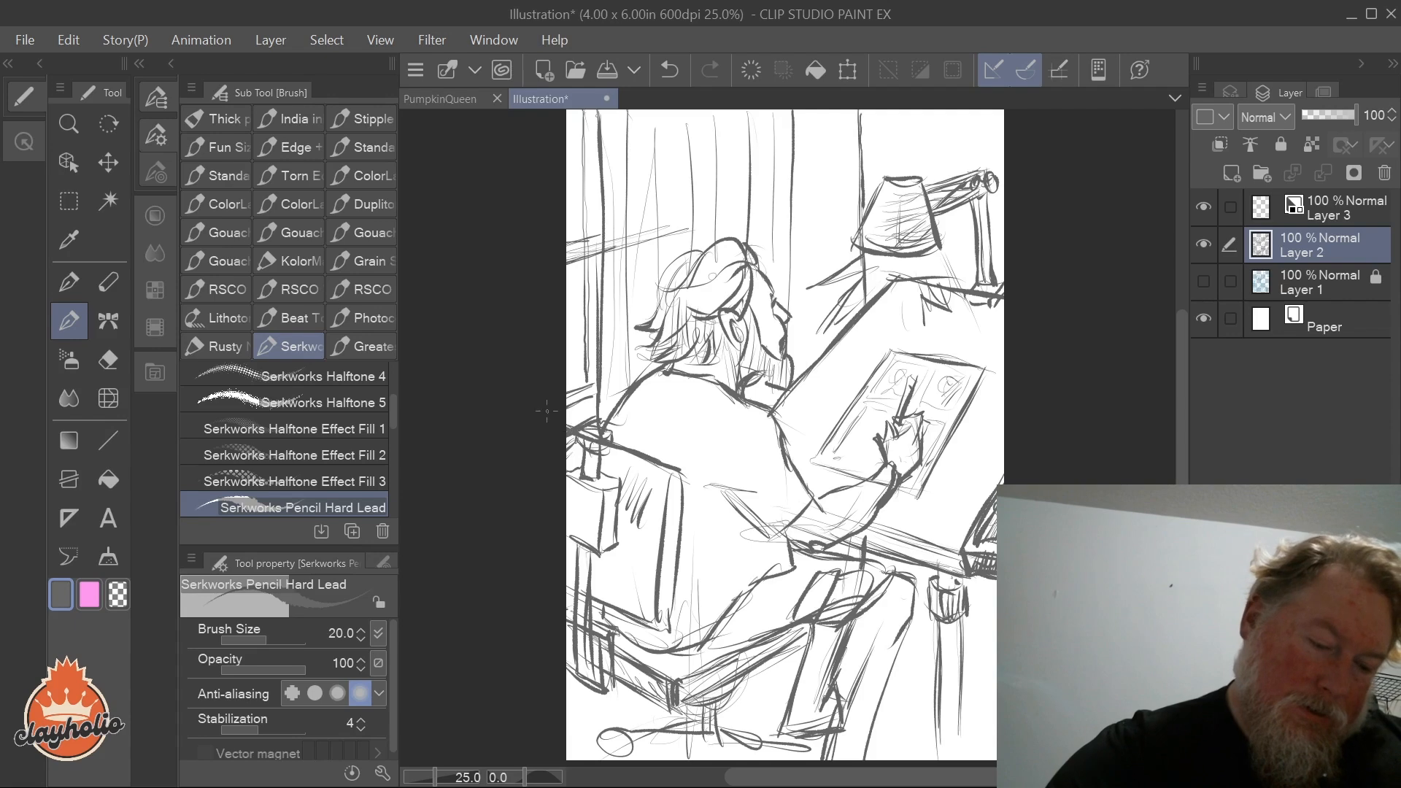
# Step: Darken the window frame edges and add light pencil shading to the curtain behind the artist on Layer 2
pyautogui.moveTo(563, 410); pyautogui.dragTo(576, 400)
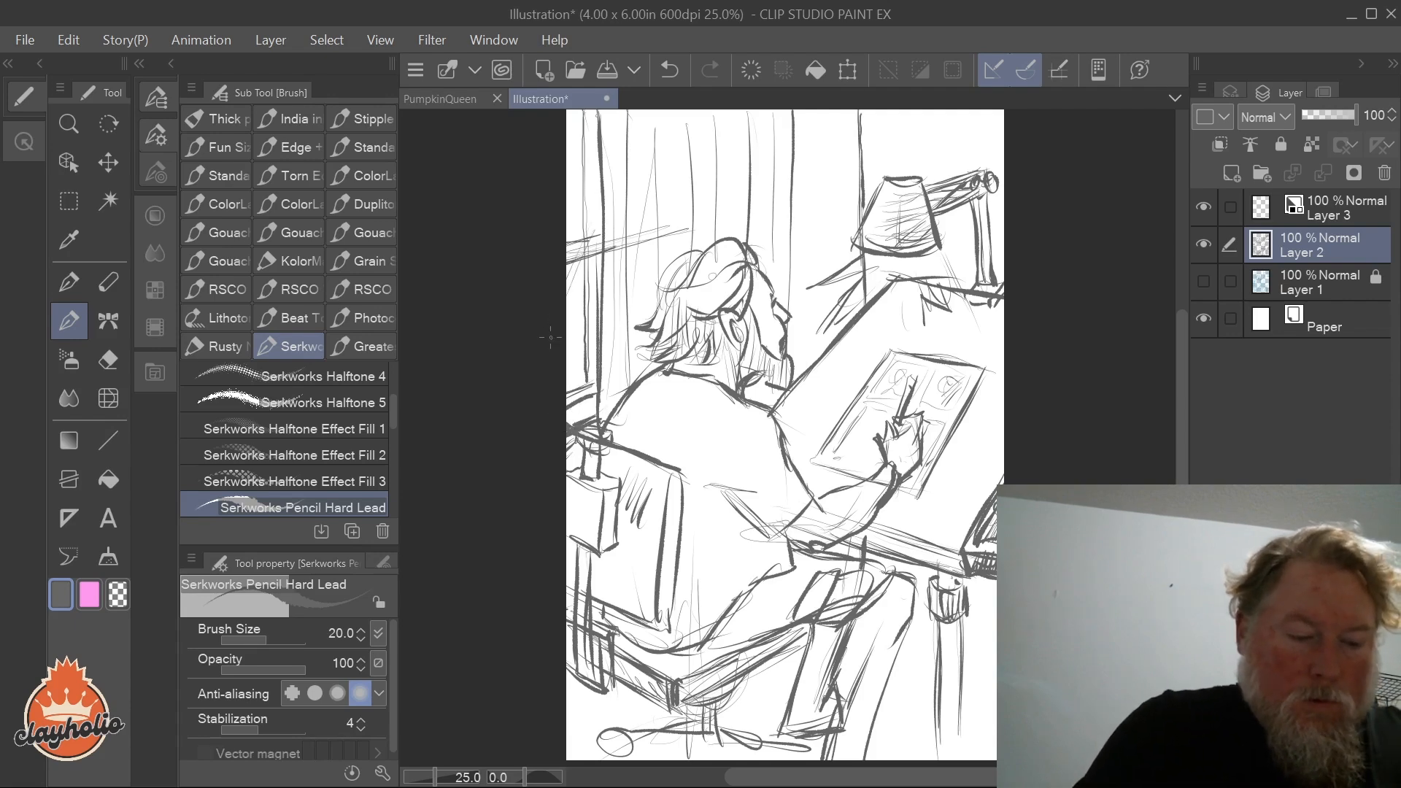
pyautogui.moveTo(549, 199); pyautogui.dragTo(549, 234)
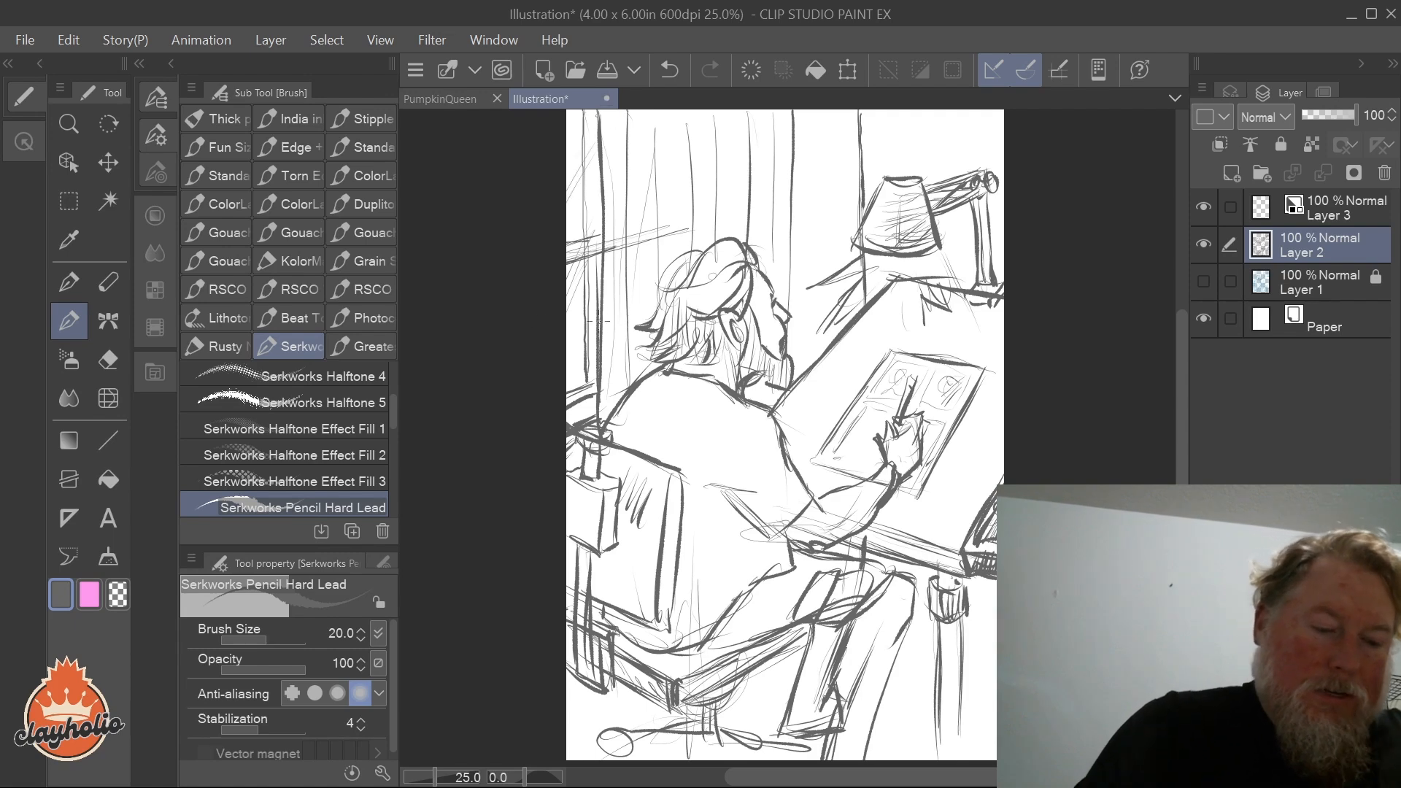
pyautogui.moveTo(583, 298); pyautogui.dragTo(581, 391)
pyautogui.moveTo(582, 328); pyautogui.dragTo(581, 393)
pyautogui.moveTo(586, 281); pyautogui.dragTo(586, 385)
pyautogui.moveTo(584, 120); pyautogui.dragTo(587, 218)
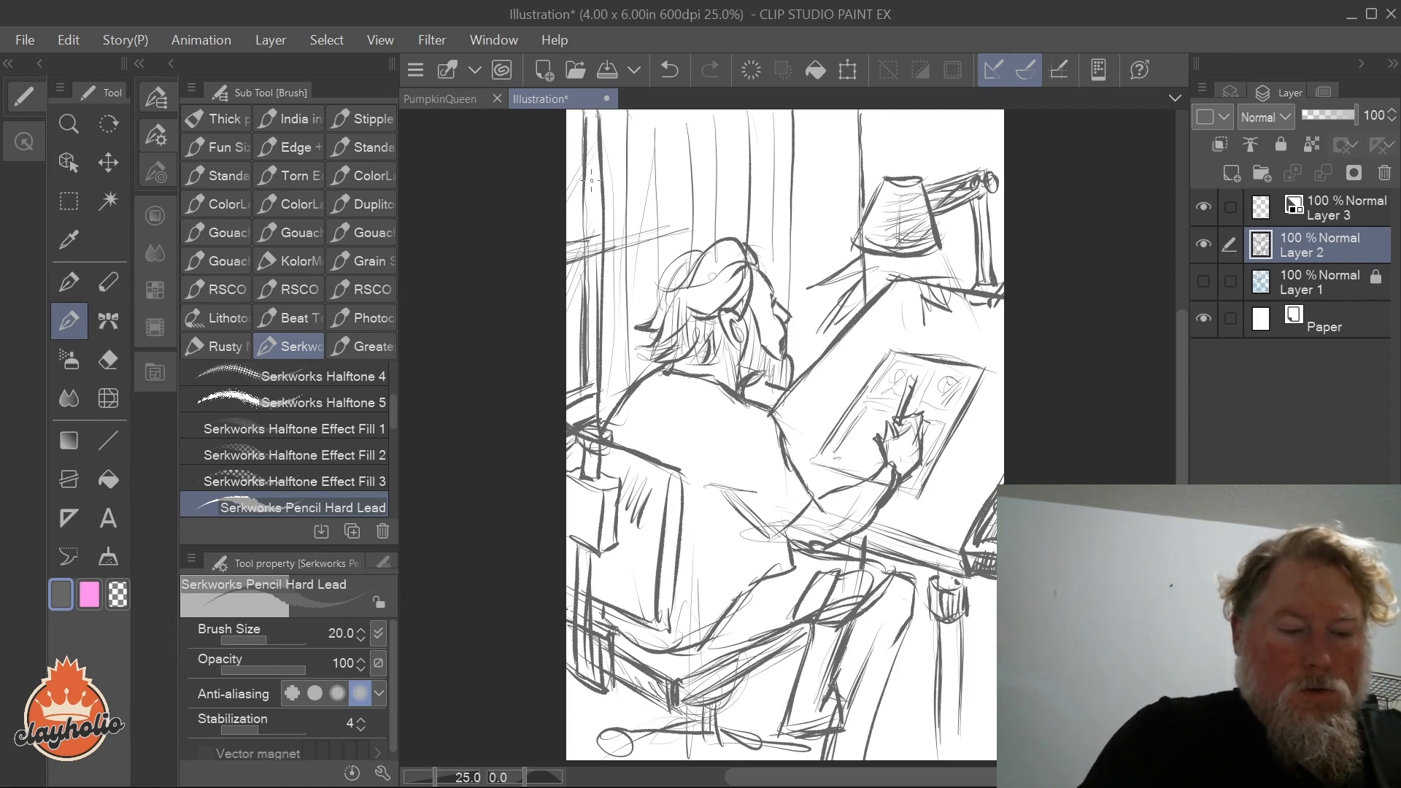
pyautogui.moveTo(603, 114); pyautogui.dragTo(606, 219)
pyautogui.moveTo(648, 300); pyautogui.dragTo(605, 335)
pyautogui.moveTo(638, 345); pyautogui.dragTo(610, 393)
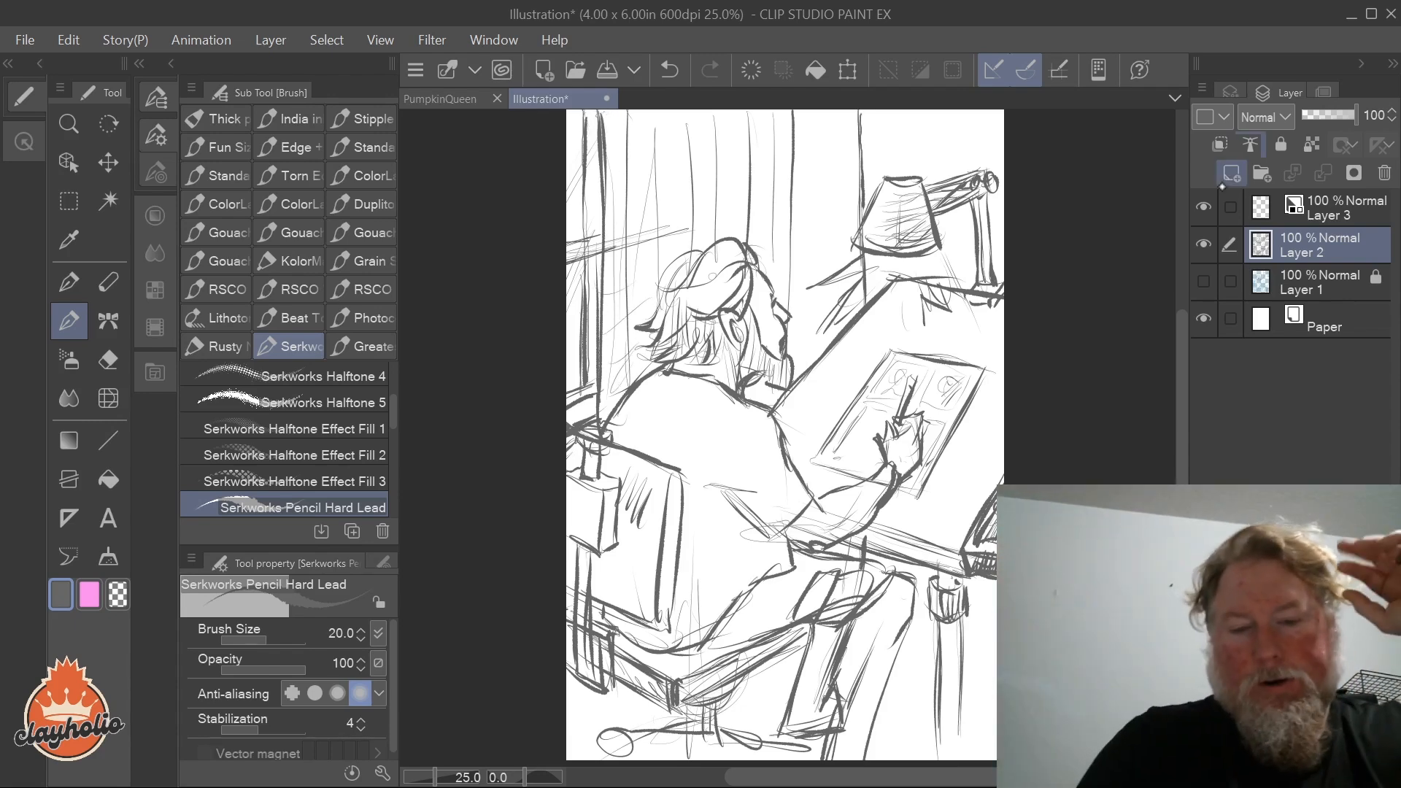
# Step: Make Layer 3 active and set the main drawing color to black
pyautogui.click(1340, 218)
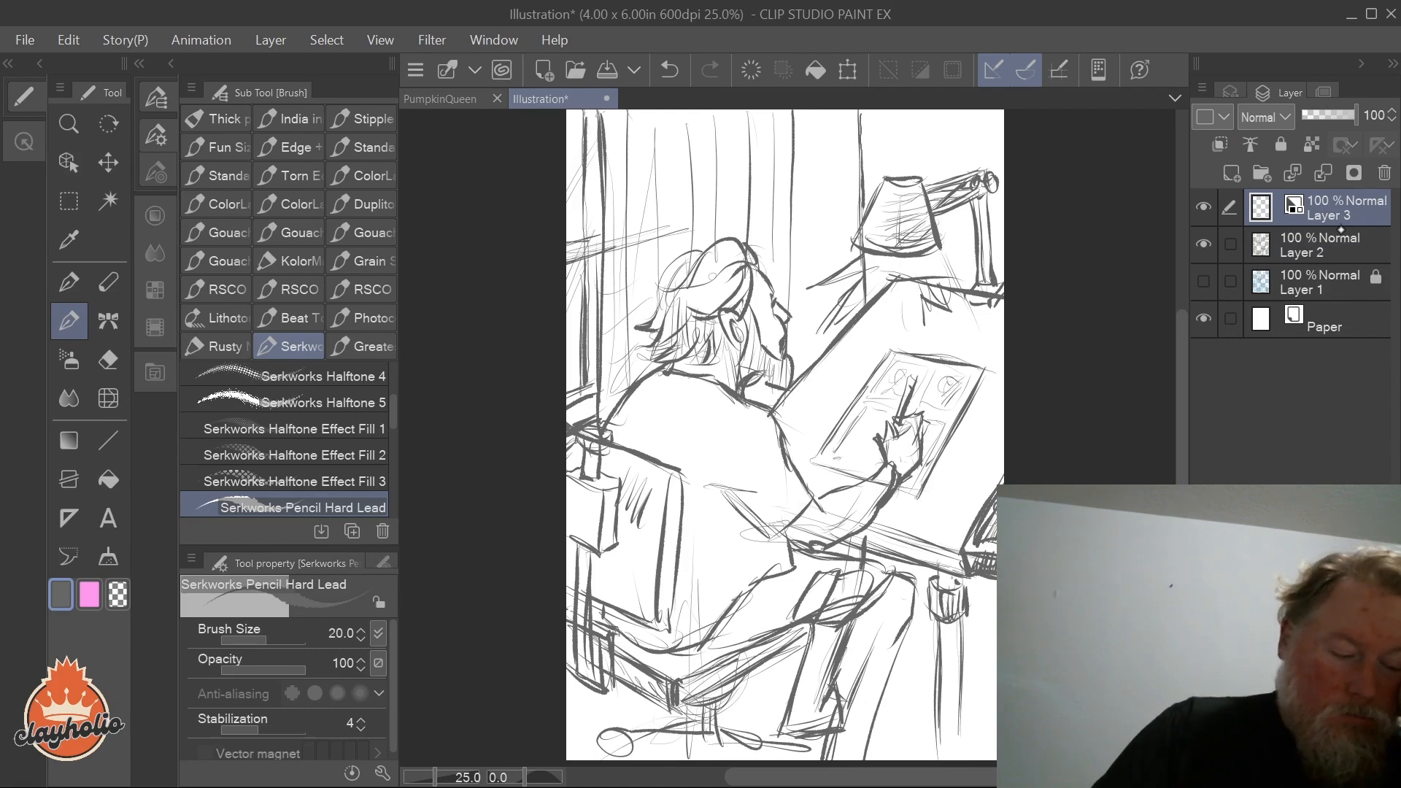
pyautogui.doubleClick(60, 594)
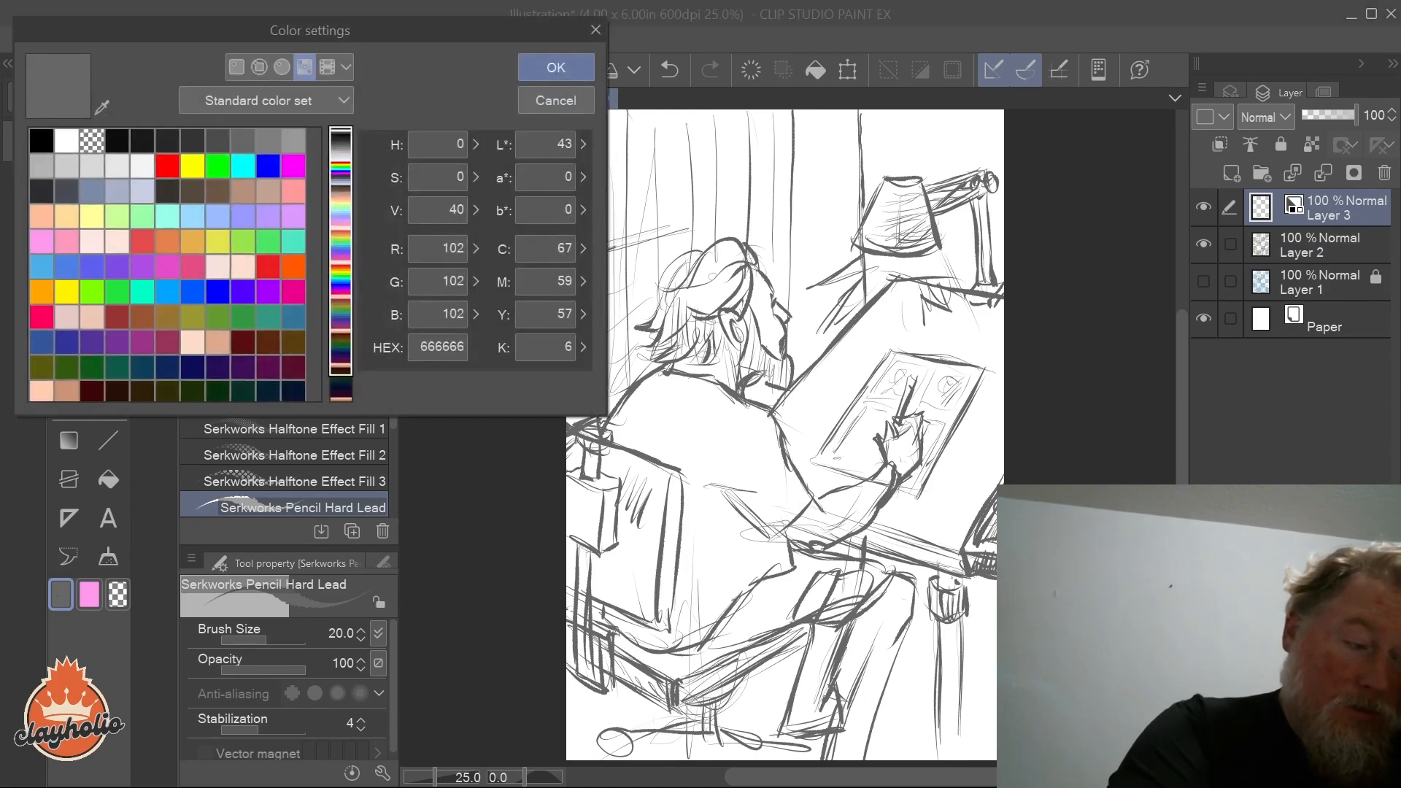
pyautogui.click(544, 70)
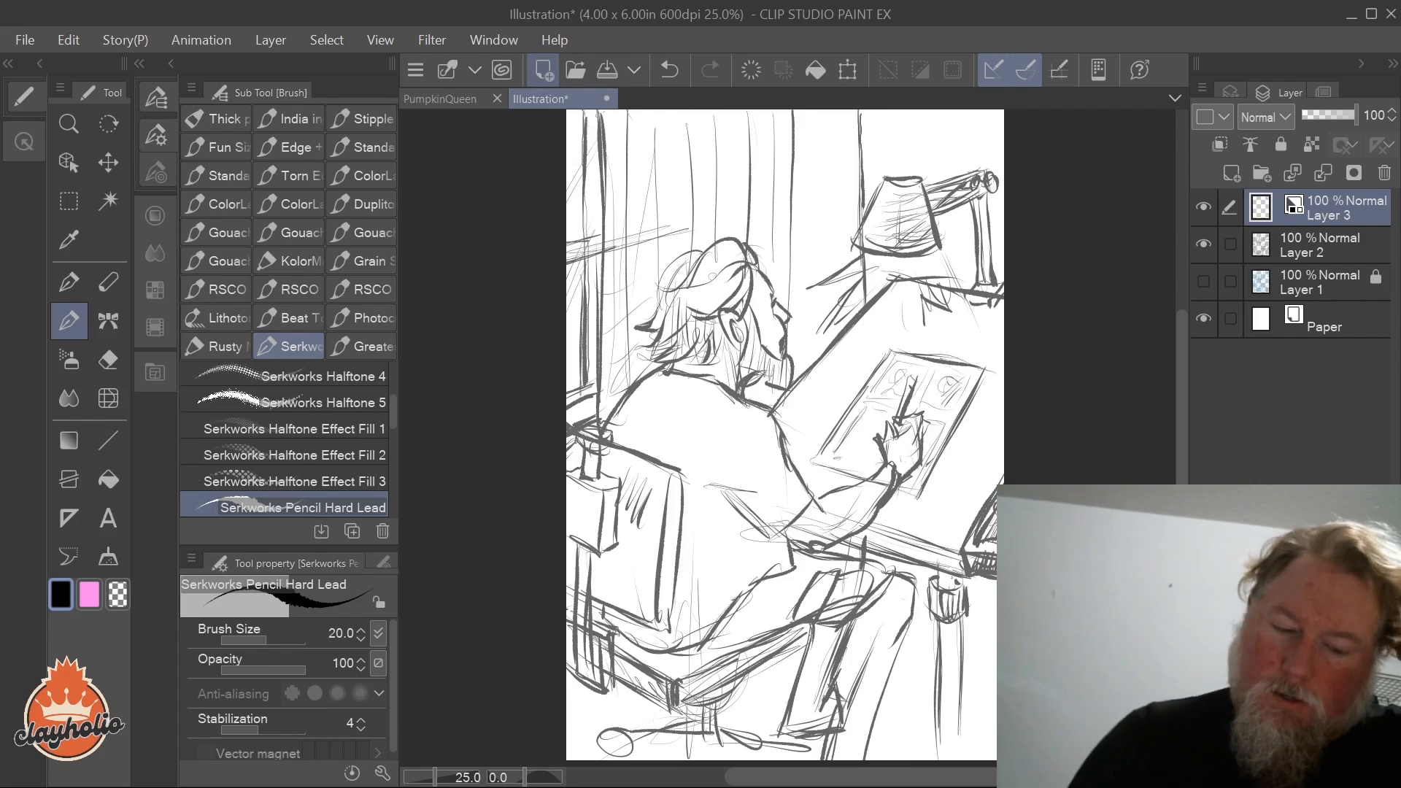
pyautogui.moveTo(816, 455); pyautogui.dragTo(867, 387)
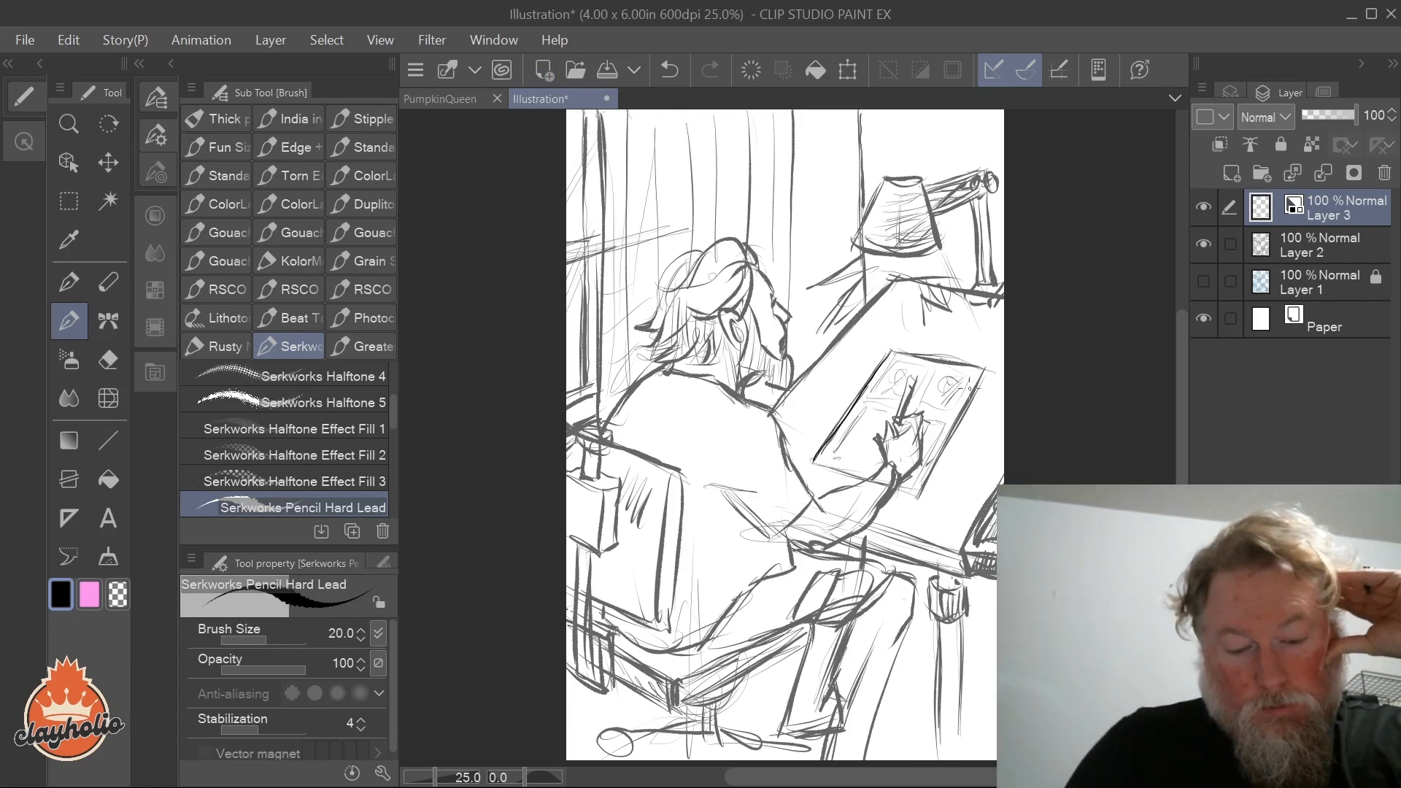
pyautogui.click(669, 69)
pyautogui.click(670, 69)
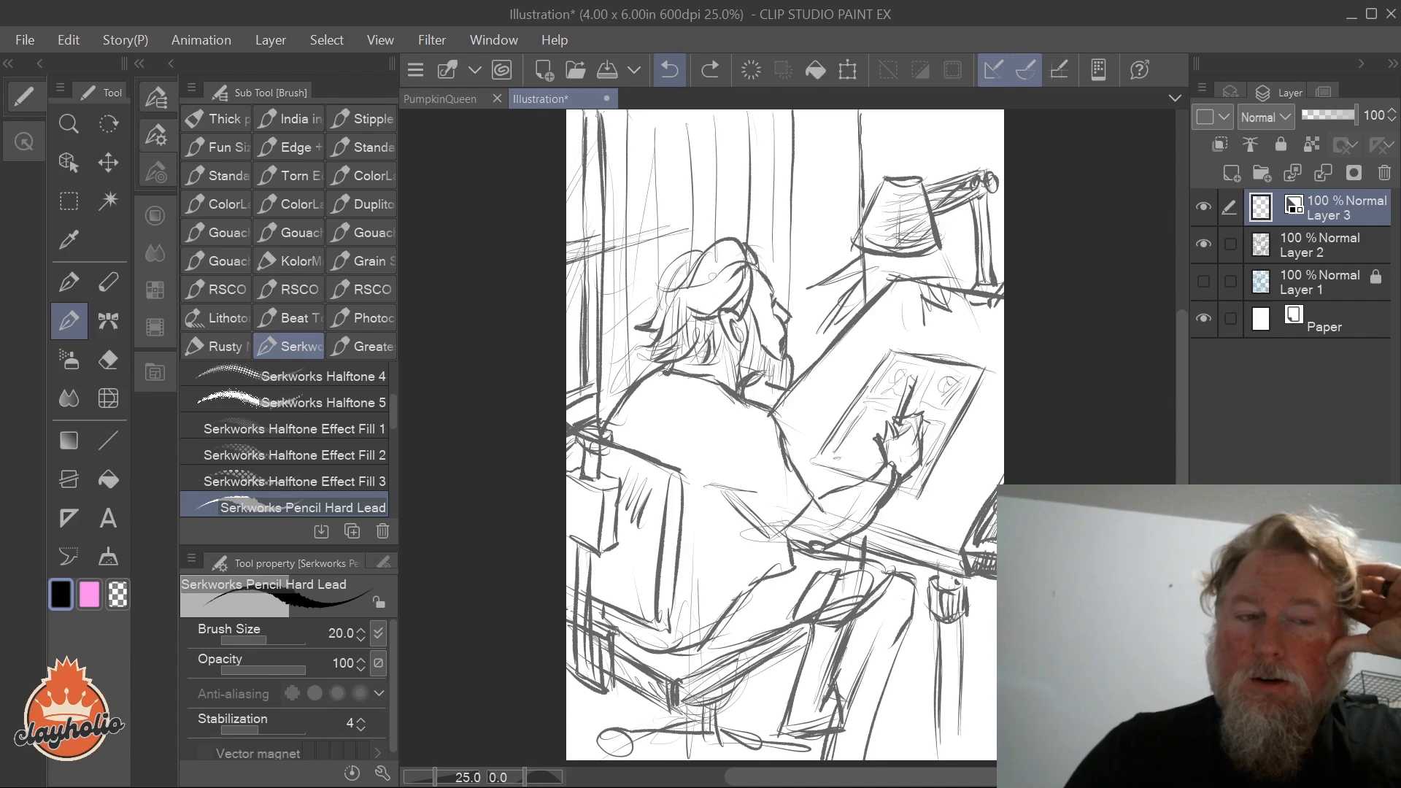
# Step: Lower the opacity of Layer 2 to 64%
pyautogui.click(1314, 244)
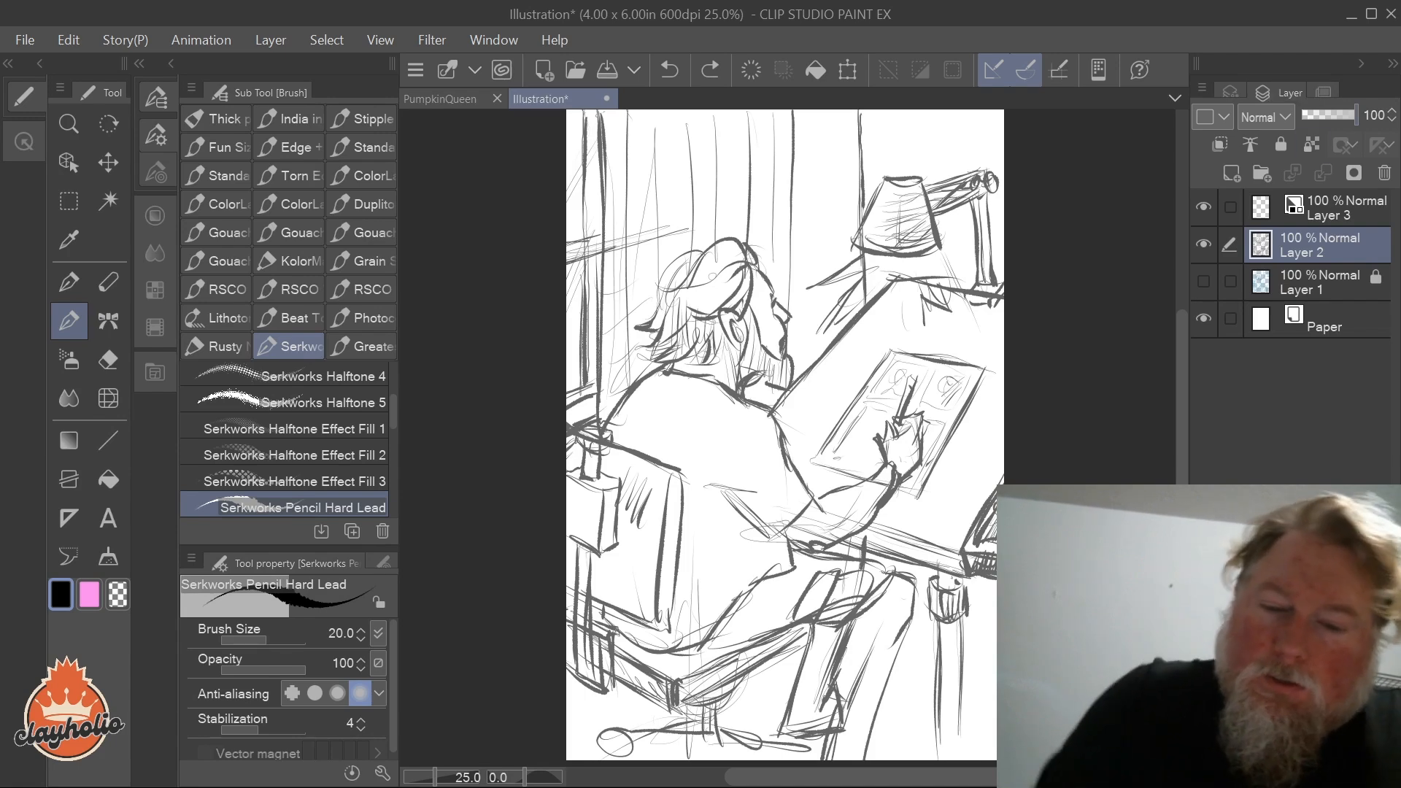
pyautogui.click(1338, 115)
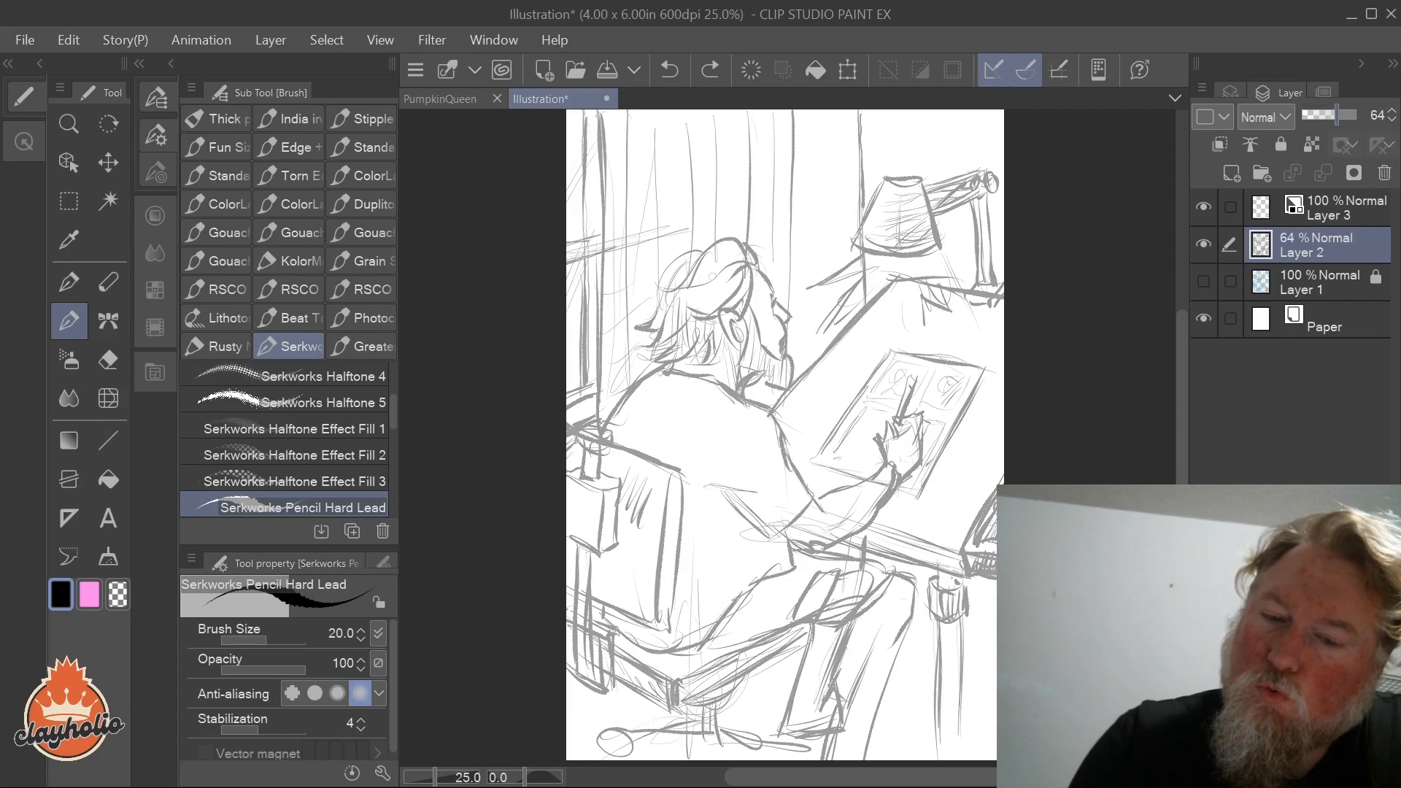
pyautogui.click(1312, 145)
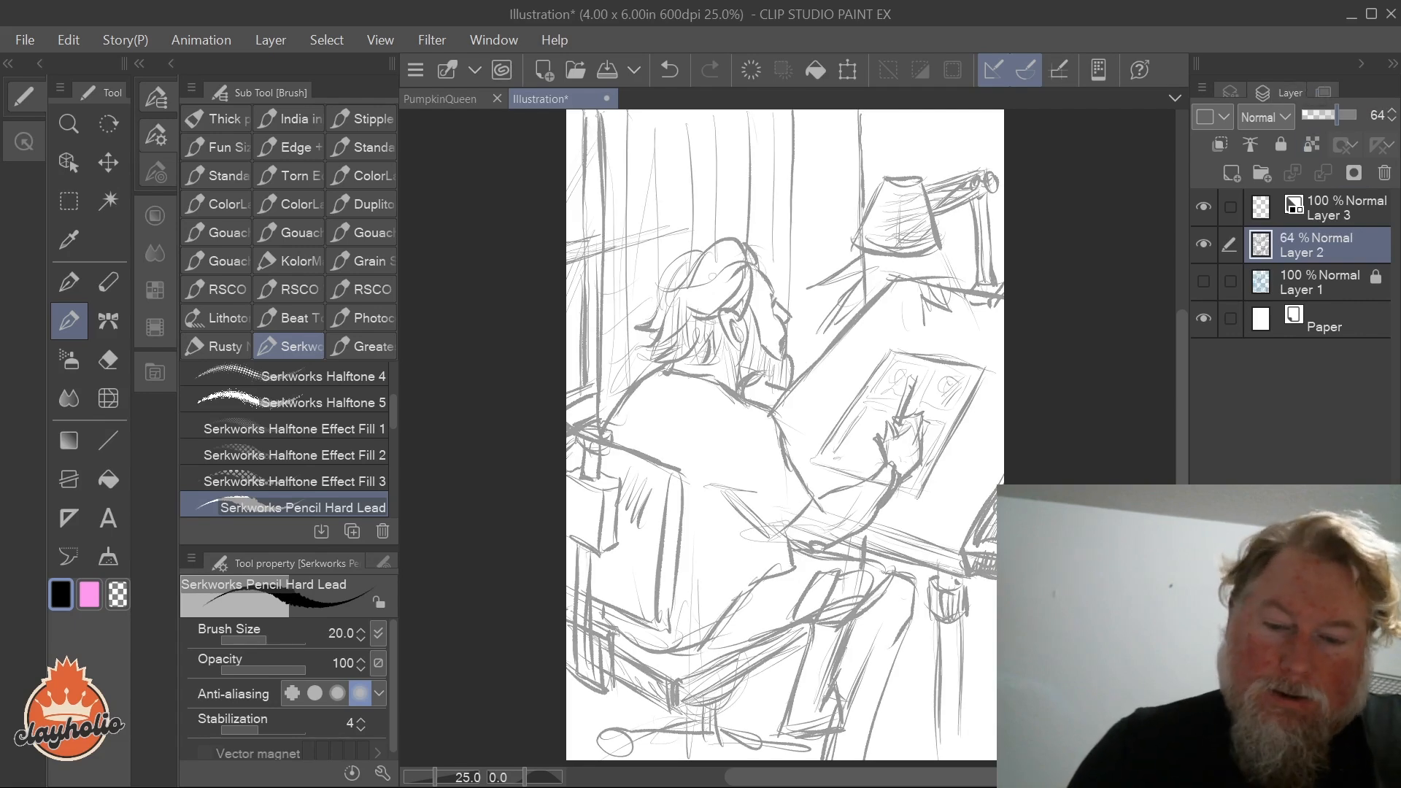
# Step: Make Layer 3 active and choose the Serkworks Sable brush for inking
pyautogui.click(1342, 208)
pyautogui.click(108, 359)
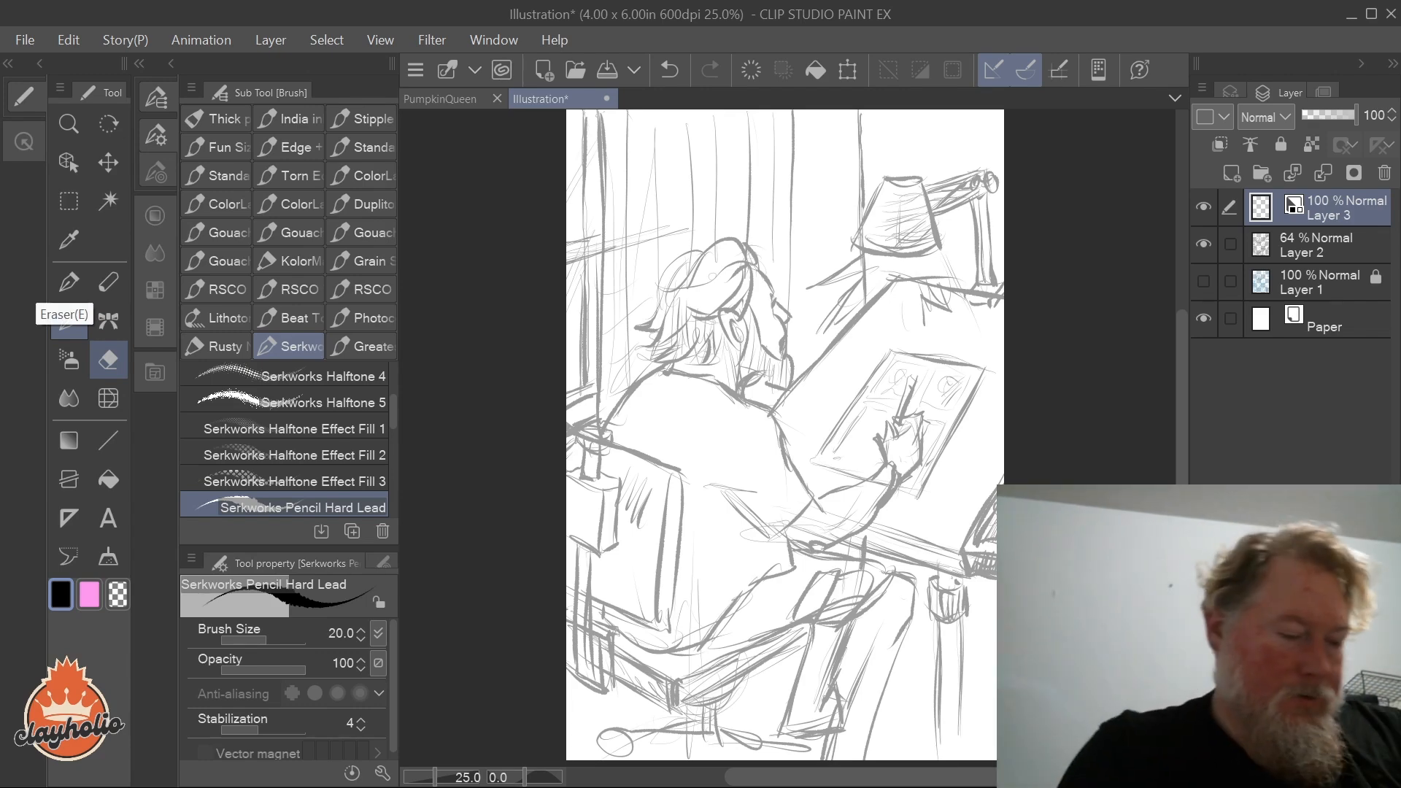
pyautogui.click(68, 323)
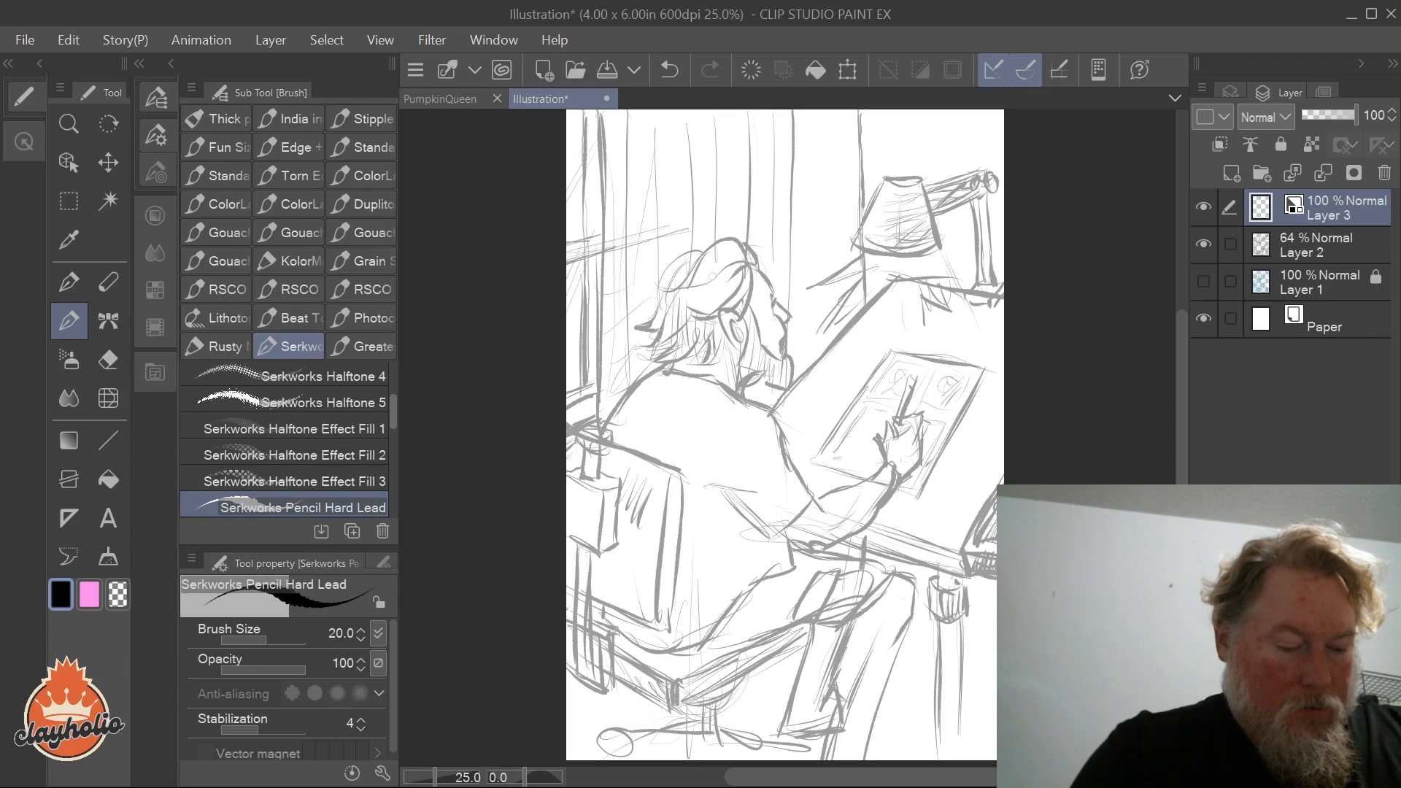
pyautogui.scroll(-3, 285, 445)
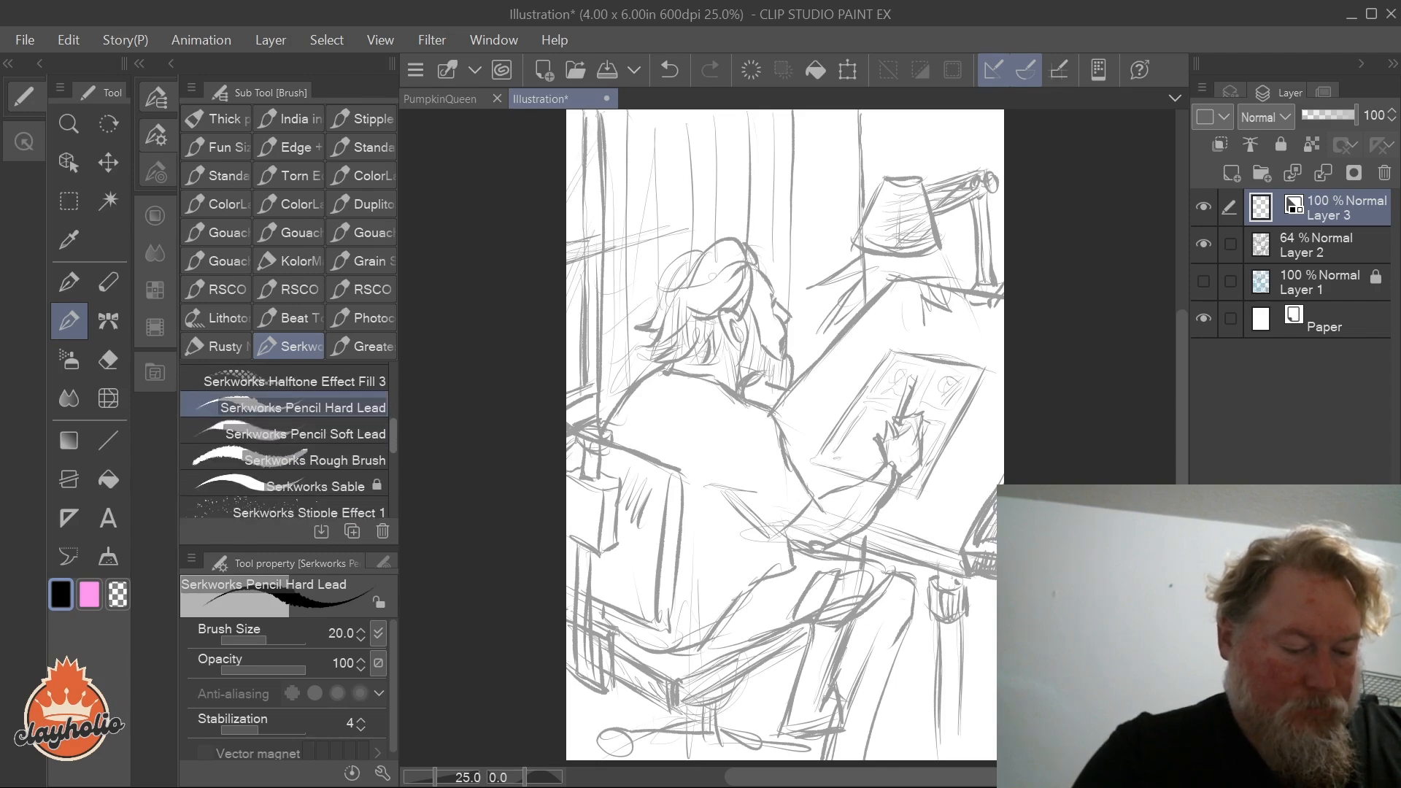
pyautogui.click(300, 483)
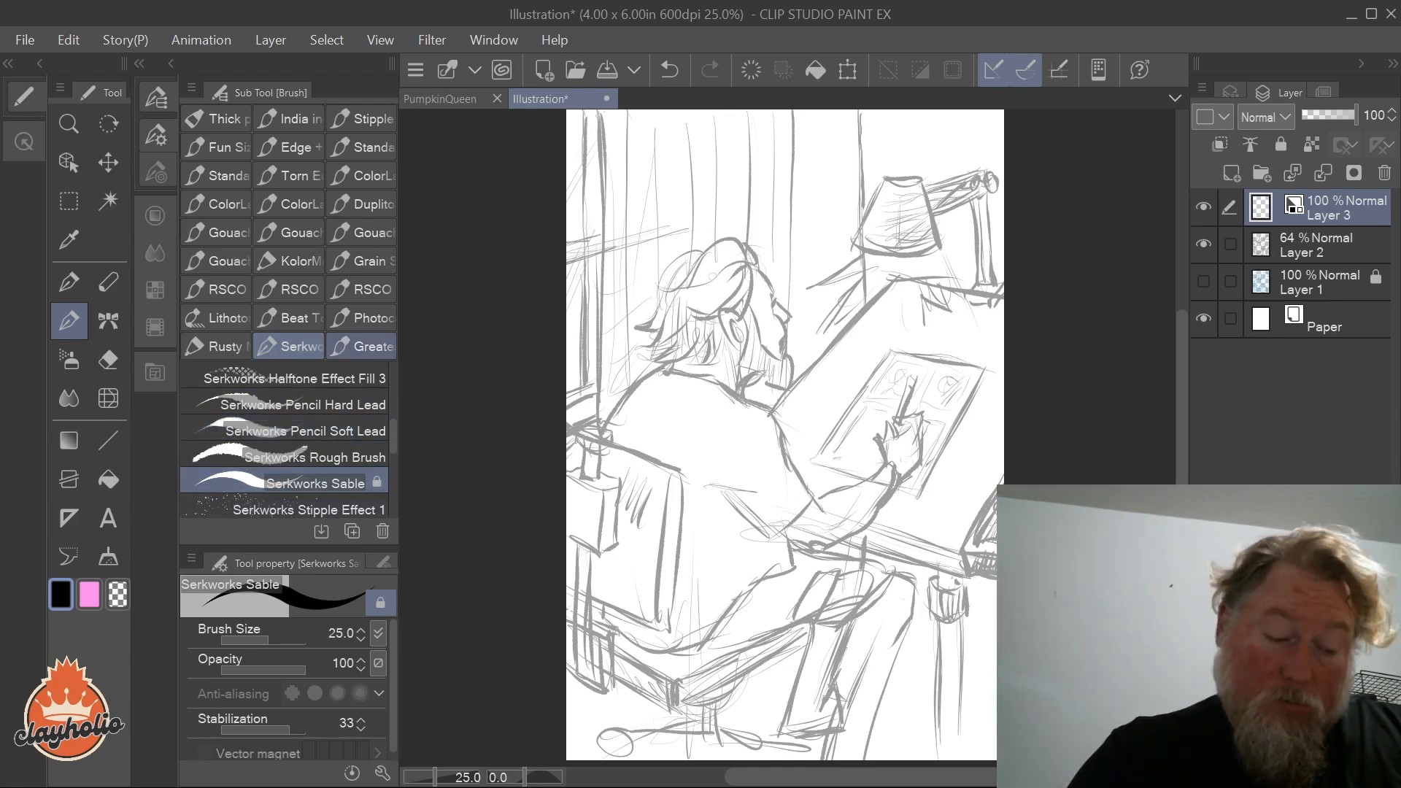
pyautogui.click(362, 346)
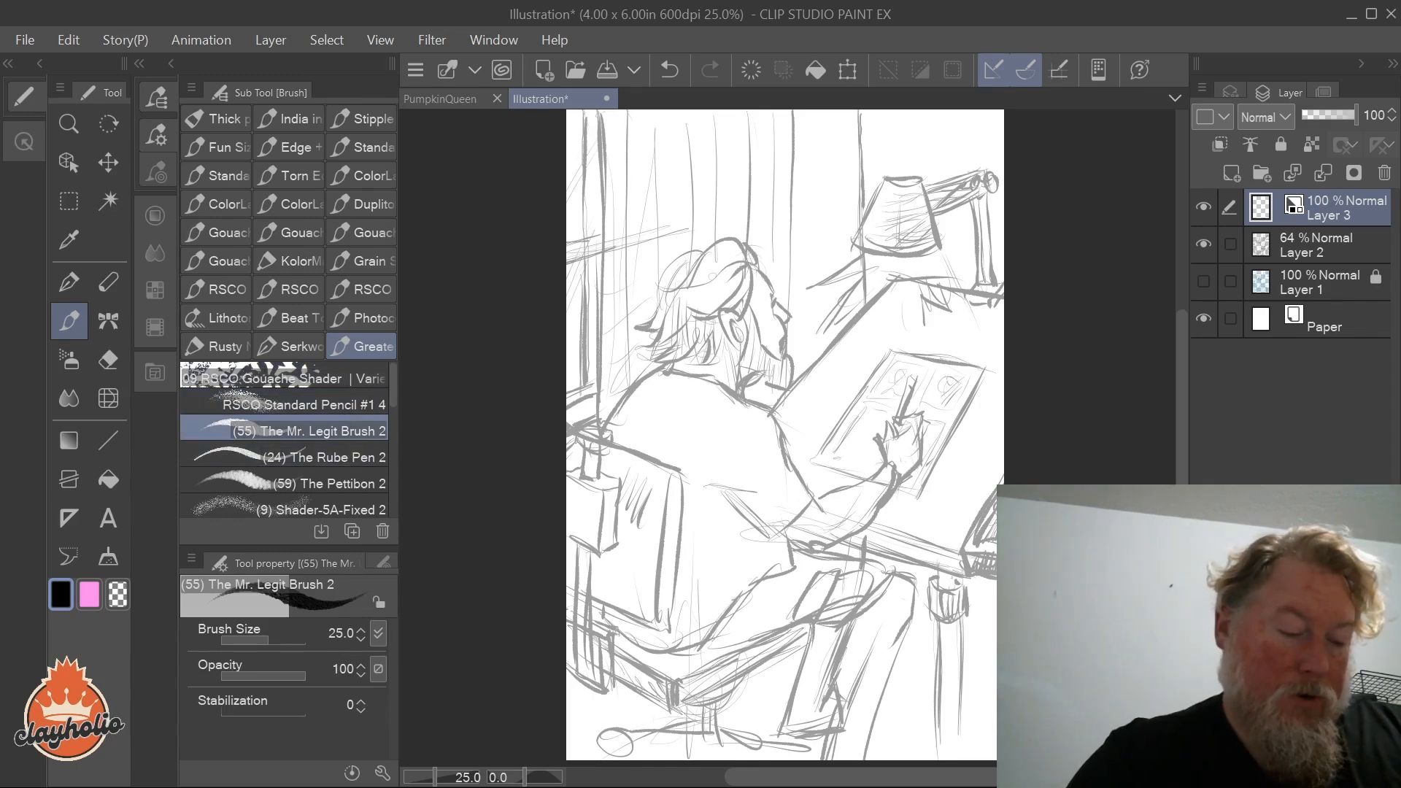
pyautogui.click(216, 347)
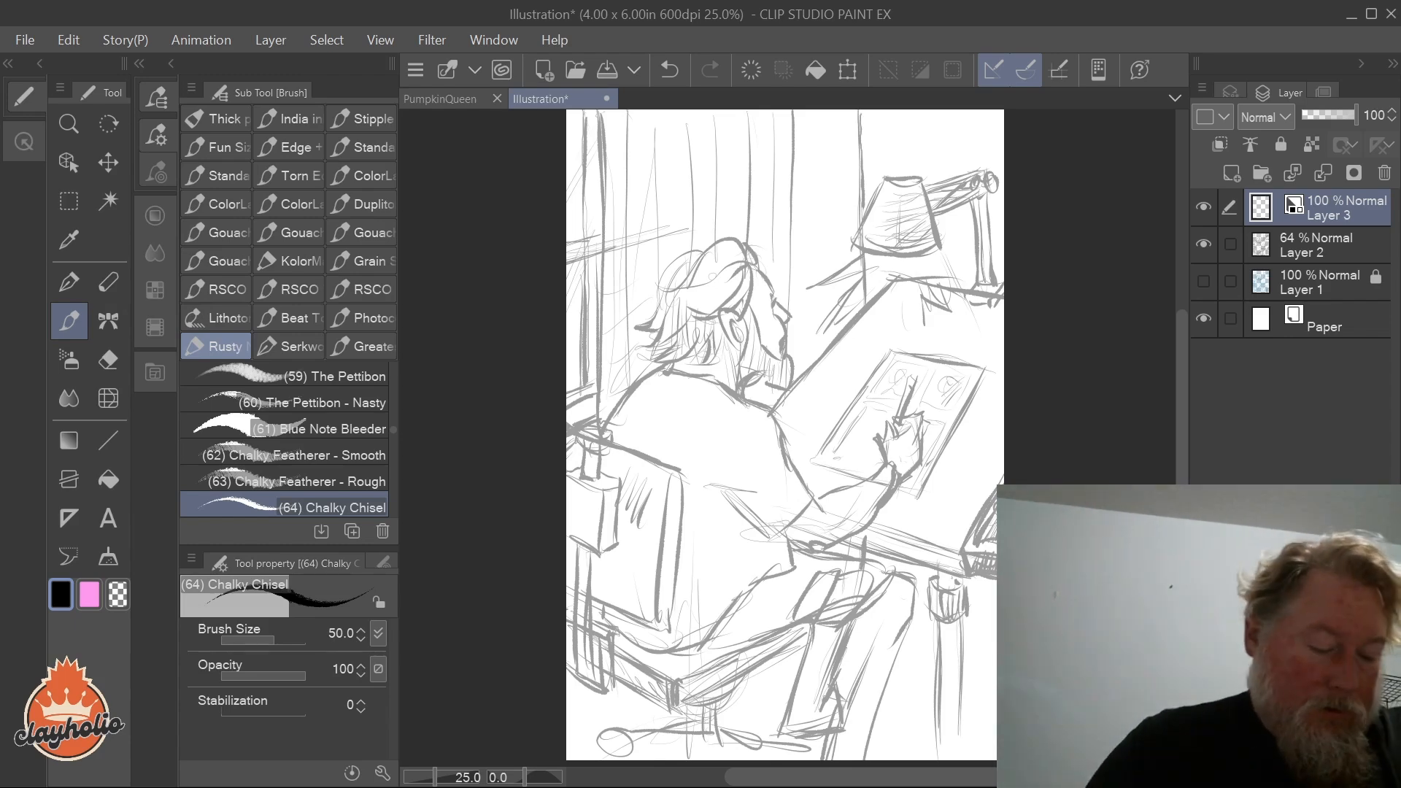
pyautogui.click(361, 347)
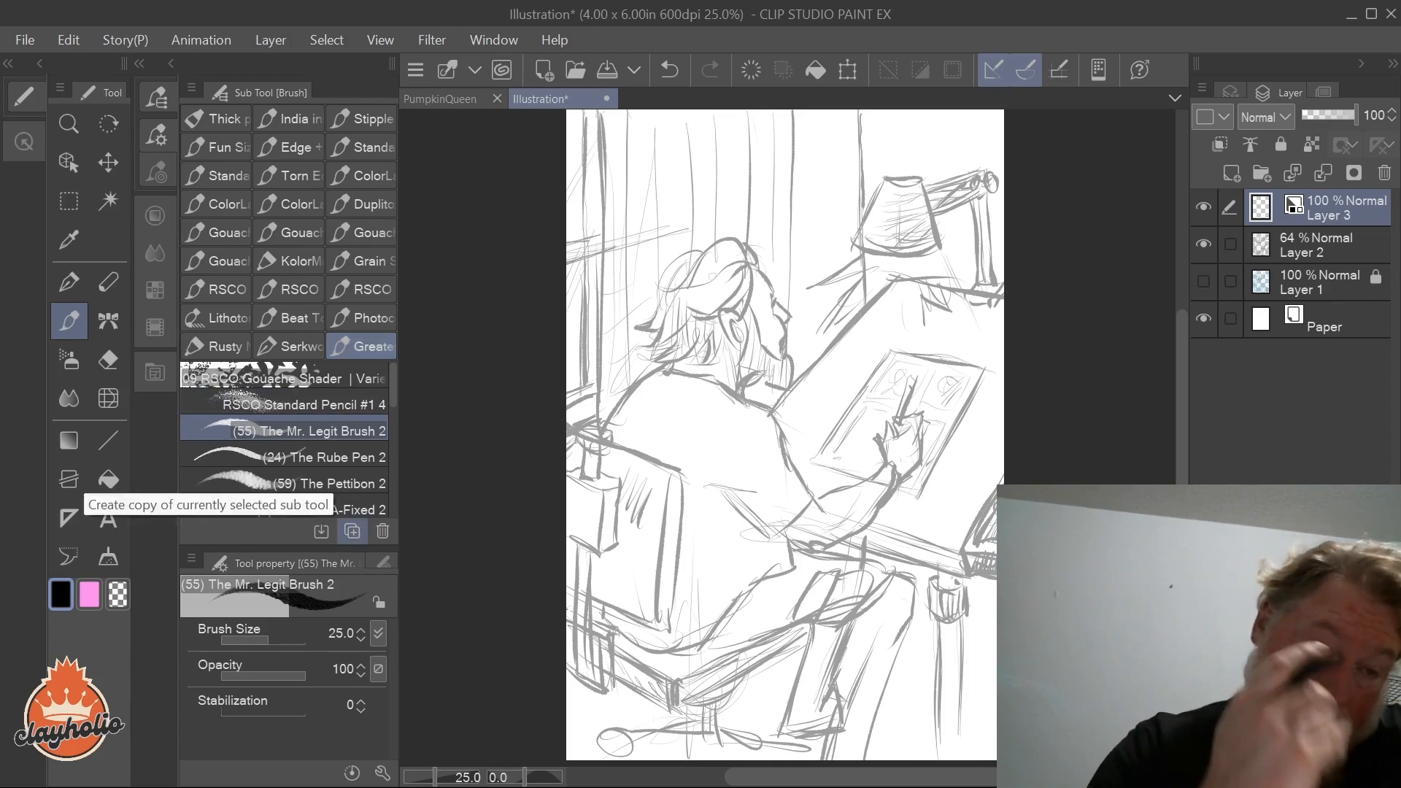
pyautogui.click(288, 347)
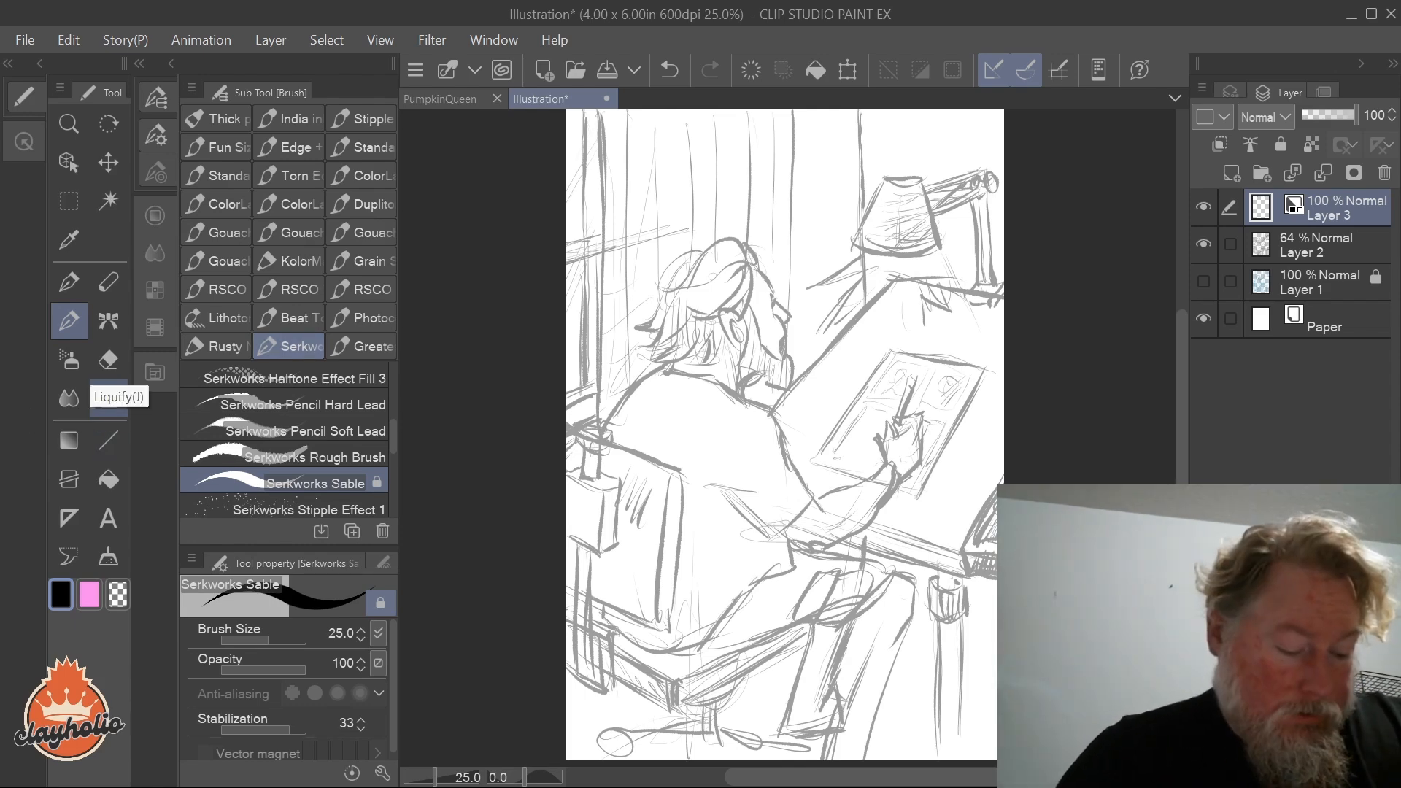
pyautogui.moveTo(989, 409); pyautogui.dragTo(916, 513)
pyautogui.moveTo(971, 439); pyautogui.dragTo(924, 519)
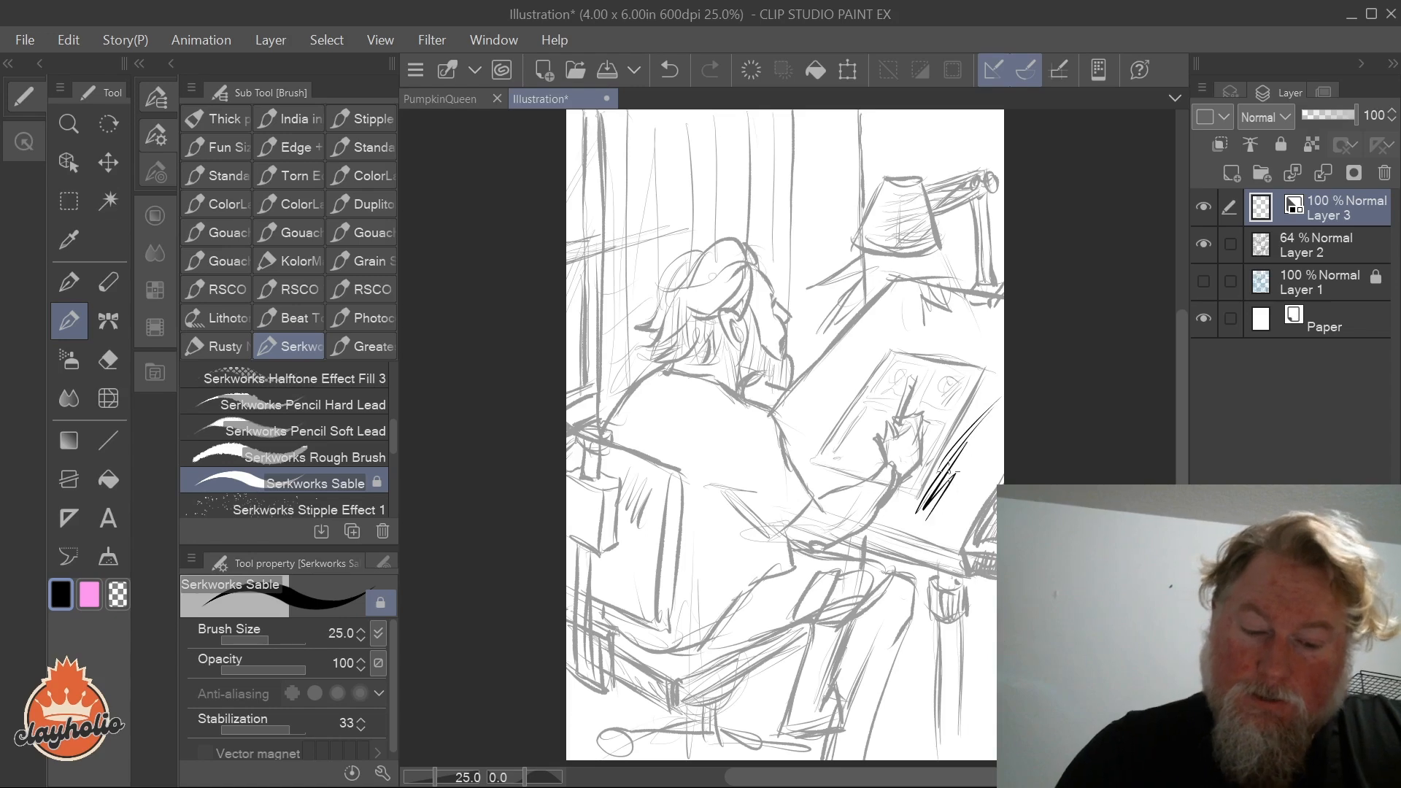
pyautogui.click(670, 70)
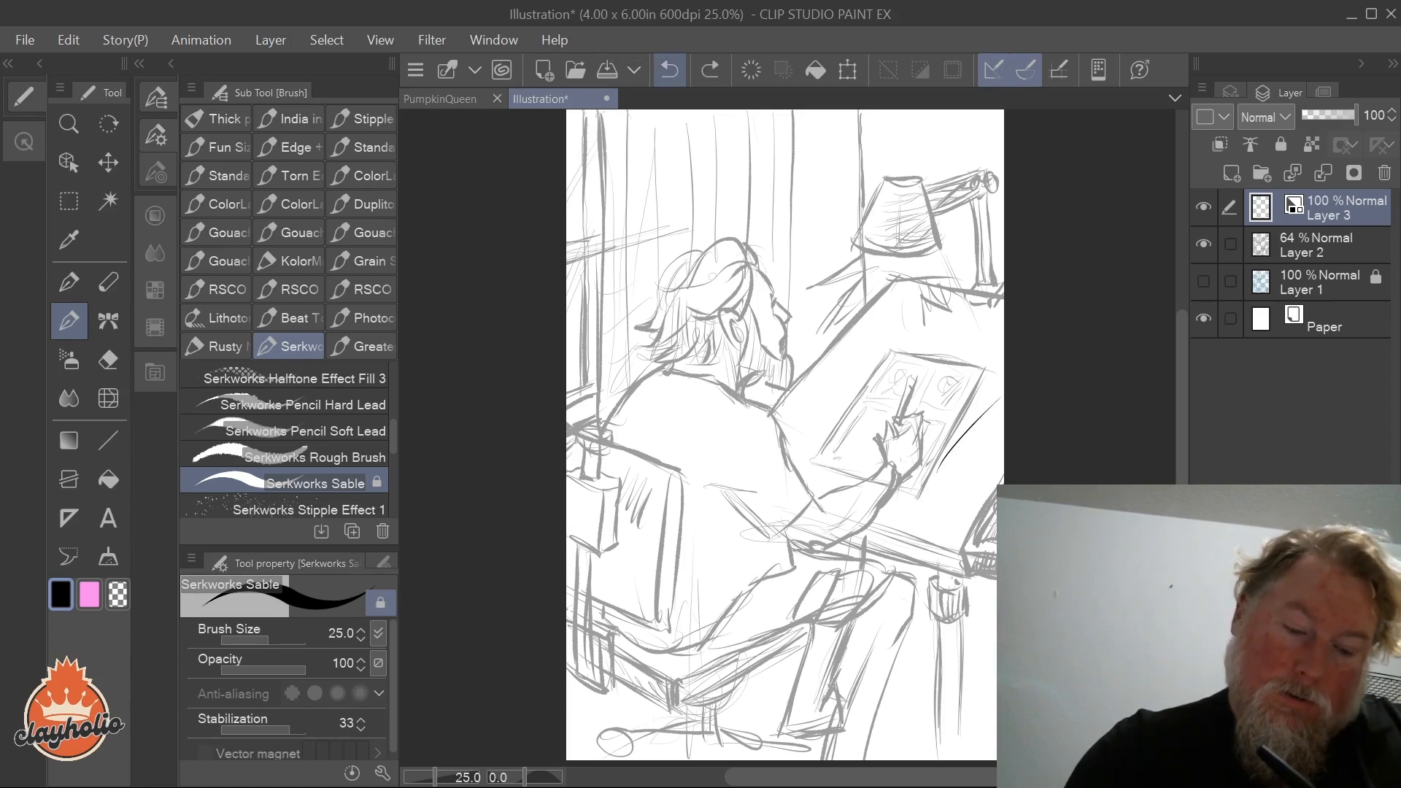
pyautogui.click(670, 70)
# Step: Increase the Serkworks Sable brush size to 36
pyautogui.press(']')
pyautogui.press(']')
pyautogui.press(']')
pyautogui.press(']')
pyautogui.press(']')
pyautogui.press(']')
pyautogui.press(']')
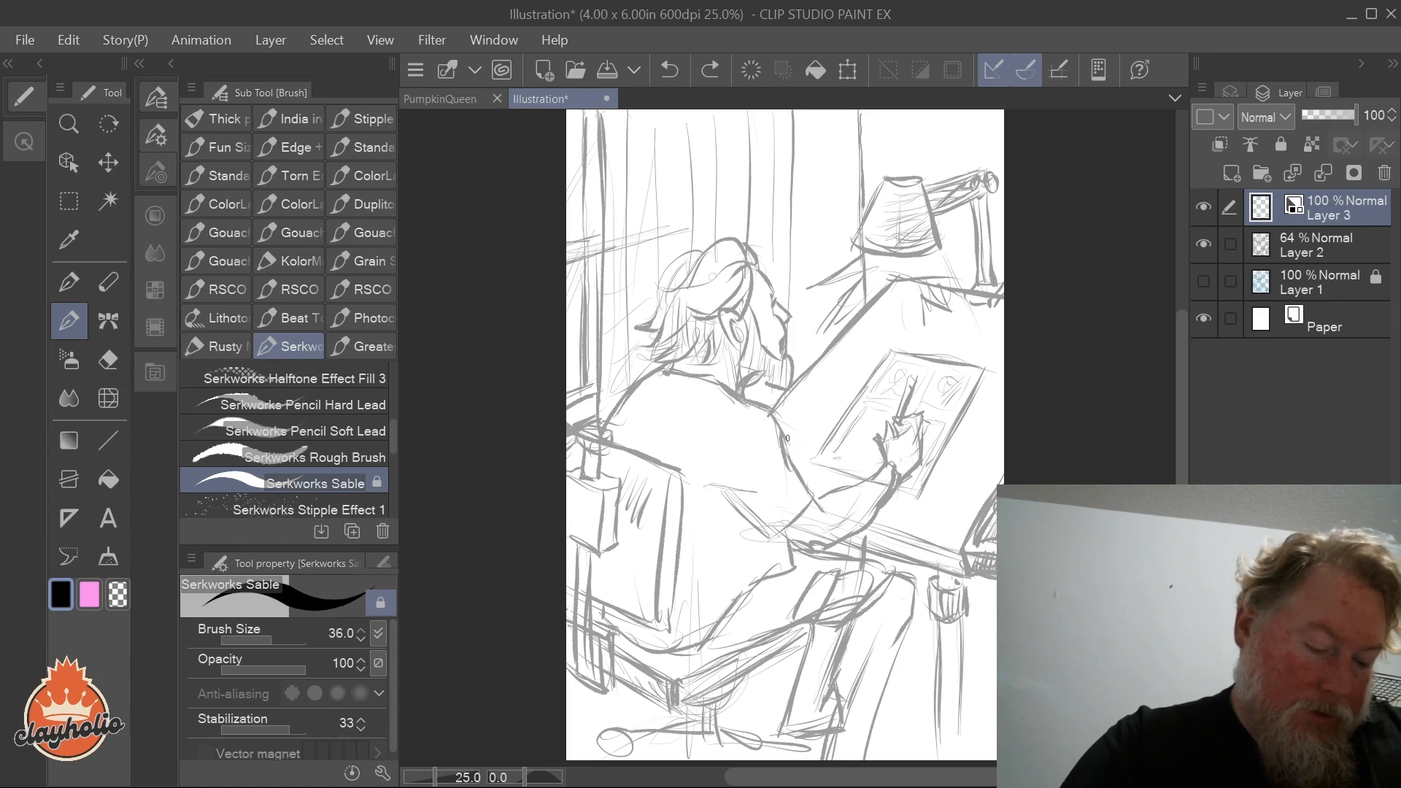
pyautogui.moveTo(1004, 426)
pyautogui.mouseDown()
pyautogui.moveTo(936, 534)
pyautogui.moveTo(947, 494)
pyautogui.mouseUp()
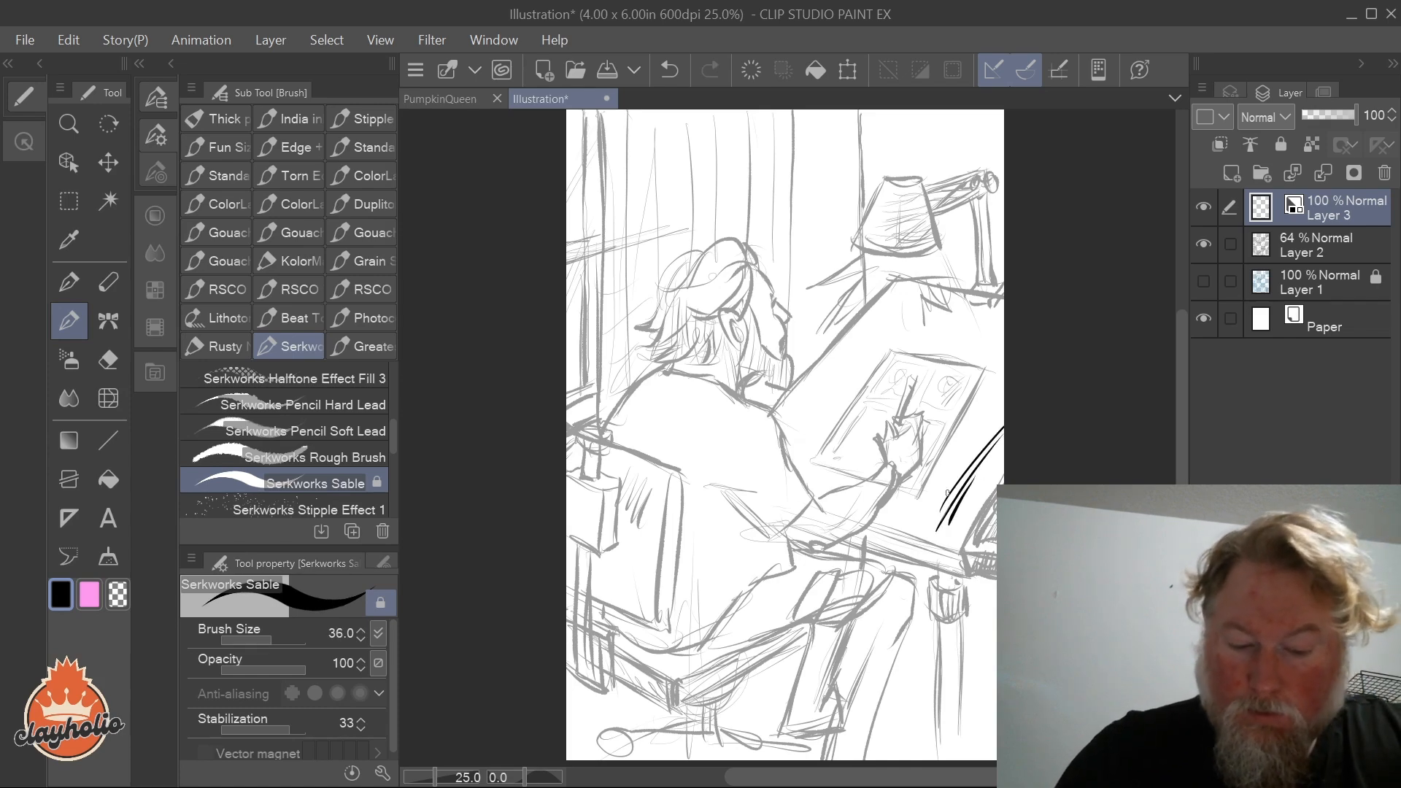
pyautogui.click(669, 71)
pyautogui.click(670, 70)
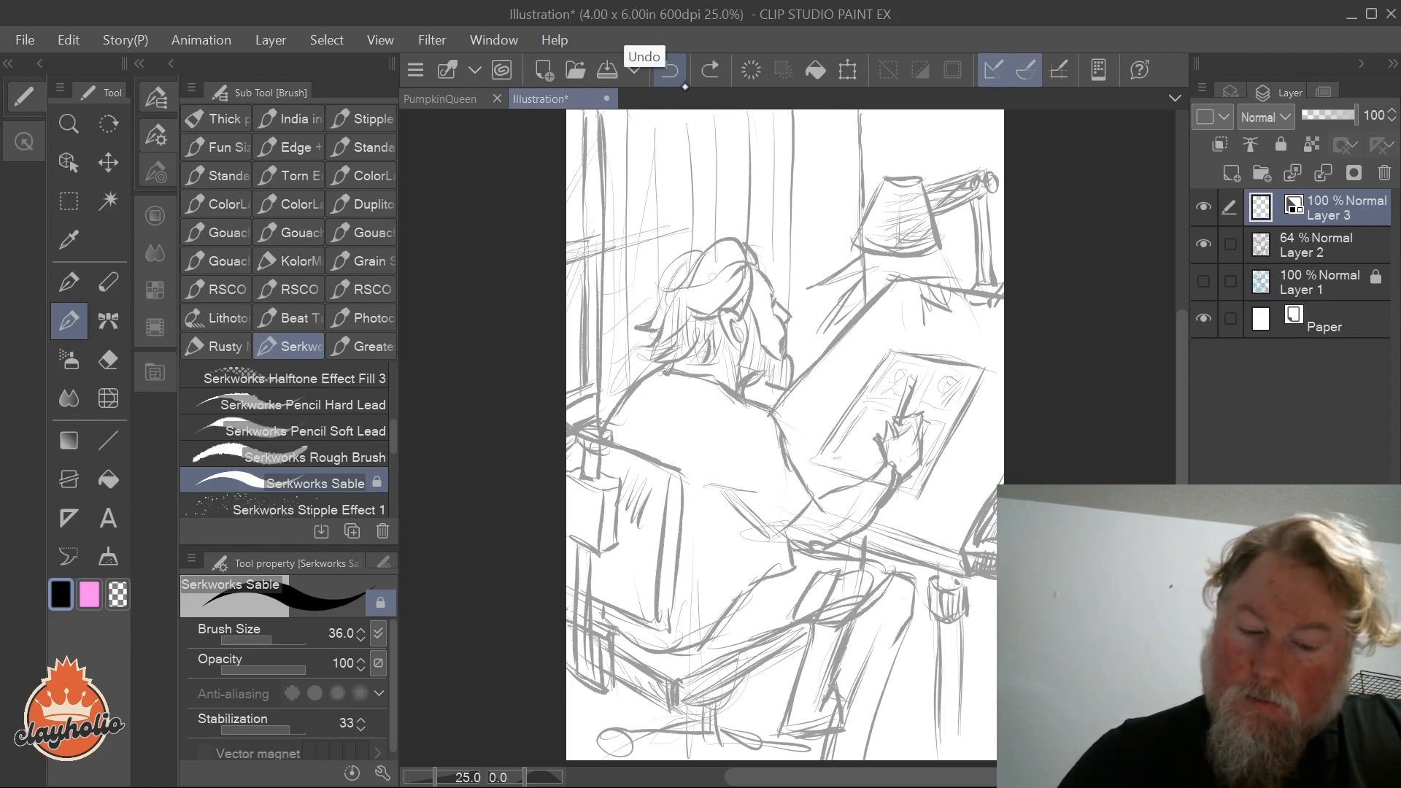
# Step: Ink the artist's facial profile, beard outline, ear and swept-back top hair in black on Layer 3
pyautogui.moveTo(765, 276)
pyautogui.mouseDown()
pyautogui.moveTo(793, 358)
pyautogui.moveTo(784, 388)
pyautogui.mouseUp()
pyautogui.moveTo(748, 319)
pyautogui.mouseDown()
pyautogui.moveTo(743, 369)
pyautogui.moveTo(761, 377)
pyautogui.moveTo(765, 349)
pyautogui.moveTo(784, 362)
pyautogui.mouseUp()
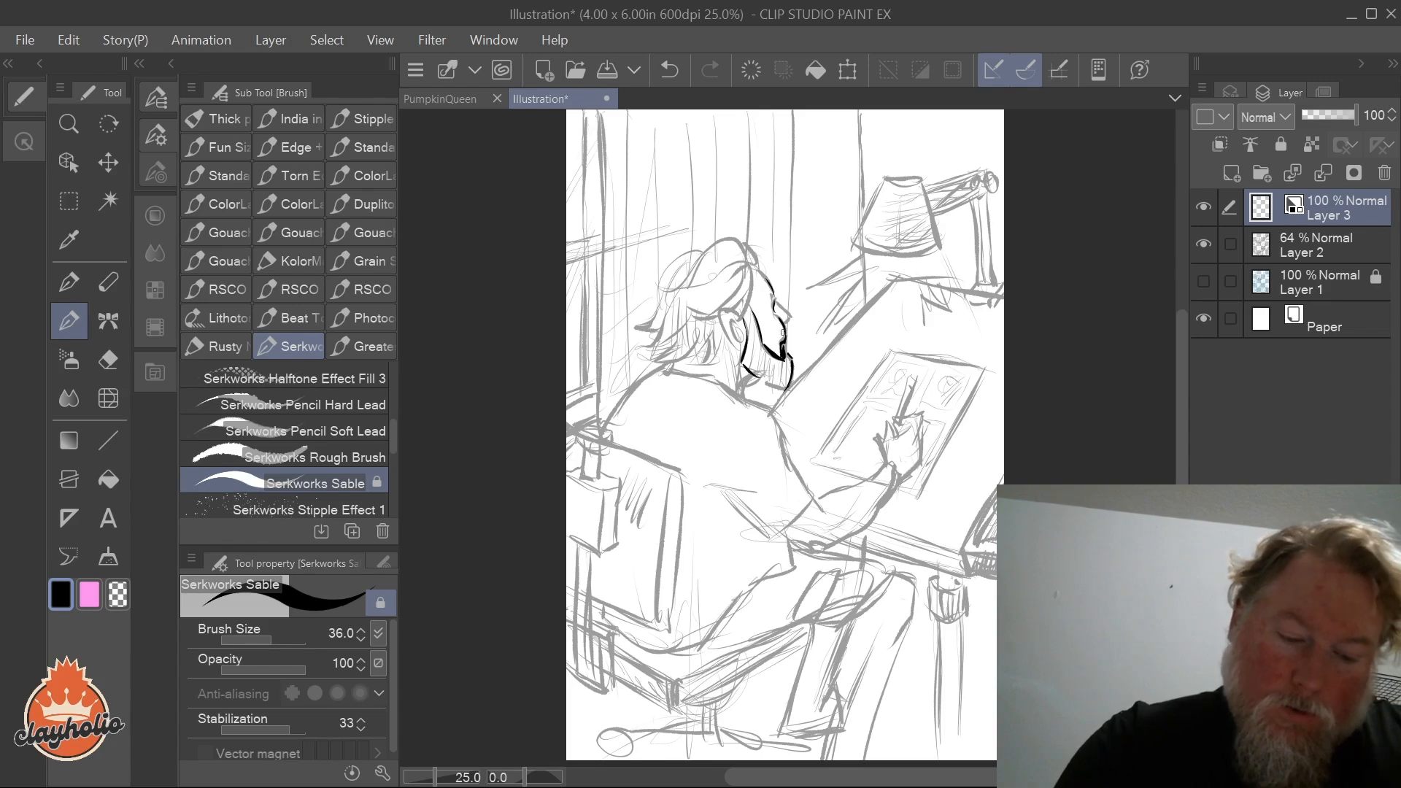
pyautogui.moveTo(776, 304); pyautogui.dragTo(786, 331)
pyautogui.moveTo(762, 268)
pyautogui.mouseDown()
pyautogui.moveTo(737, 313)
pyautogui.moveTo(721, 321)
pyautogui.moveTo(736, 348)
pyautogui.moveTo(734, 320)
pyautogui.moveTo(740, 330)
pyautogui.moveTo(743, 397)
pyautogui.moveTo(789, 388)
pyautogui.moveTo(791, 356)
pyautogui.mouseUp()
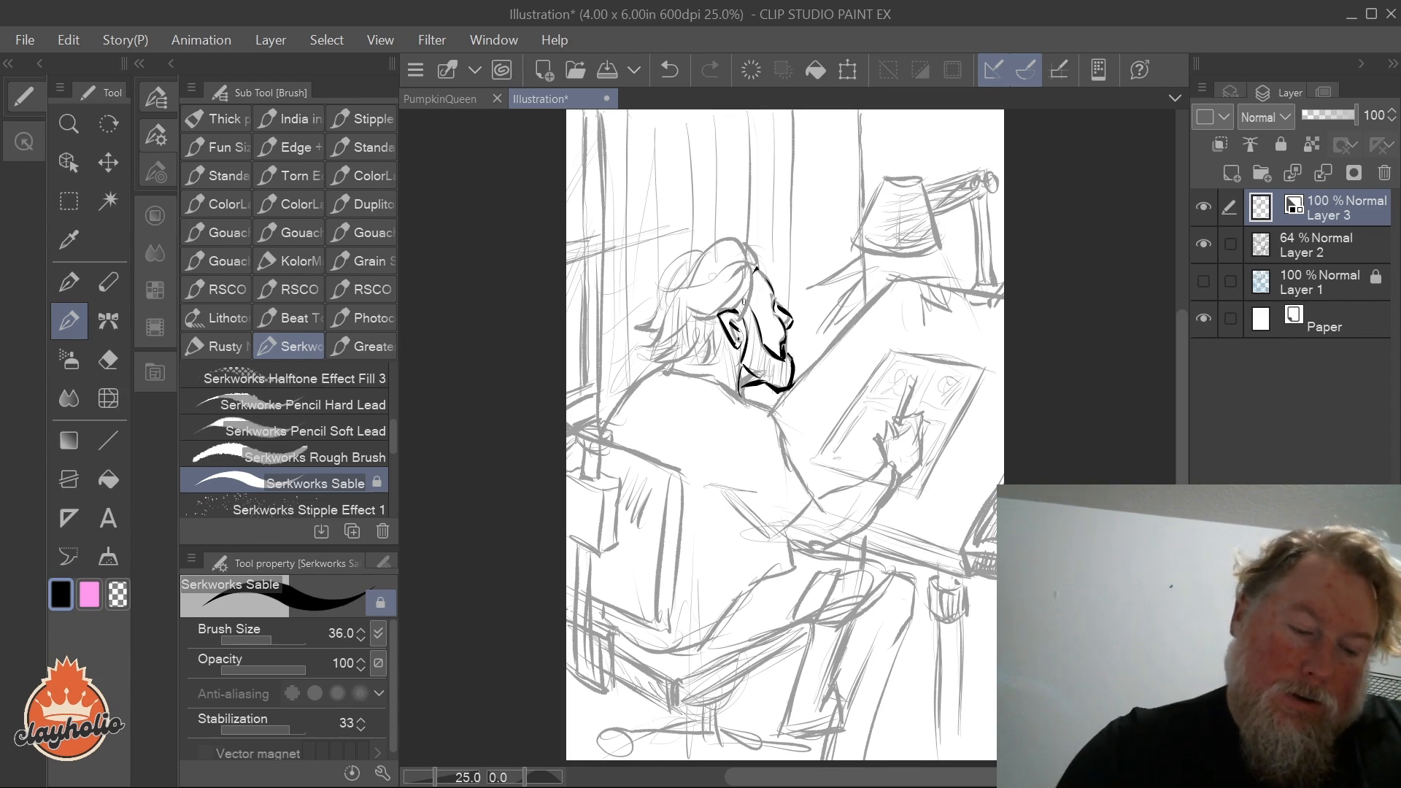
pyautogui.moveTo(752, 271)
pyautogui.mouseDown()
pyautogui.moveTo(690, 312)
pyautogui.moveTo(746, 264)
pyautogui.moveTo(735, 309)
pyautogui.mouseUp()
pyautogui.moveTo(743, 265)
pyautogui.mouseDown()
pyautogui.moveTo(698, 291)
pyautogui.moveTo(728, 236)
pyautogui.moveTo(756, 268)
pyautogui.moveTo(686, 255)
pyautogui.moveTo(635, 294)
pyautogui.moveTo(658, 299)
pyautogui.moveTo(639, 328)
pyautogui.mouseUp()
# Step: Ink the hair strands at the back of the head and the beard hatching with Serkworks Sable at size 25
pyautogui.press('e')
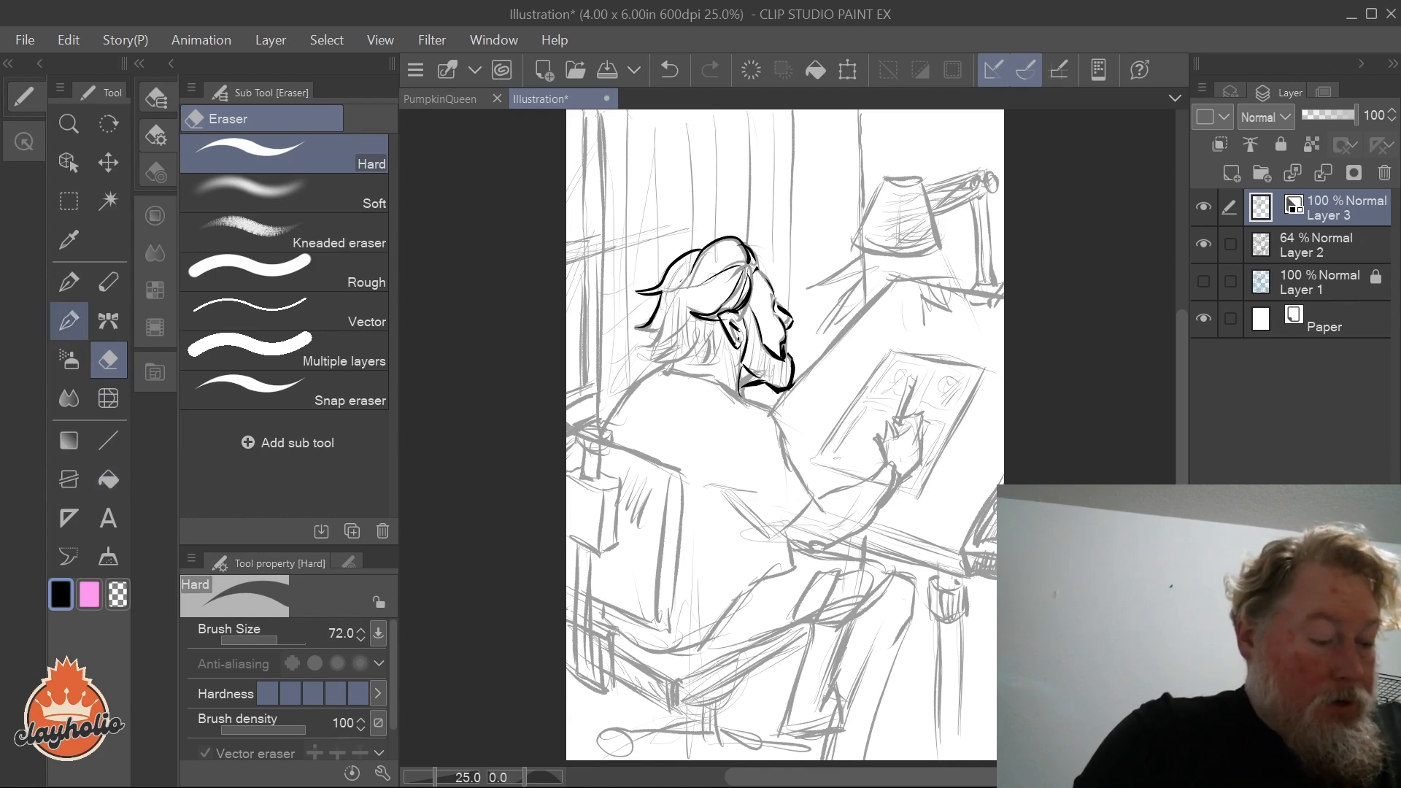
pyautogui.click(70, 320)
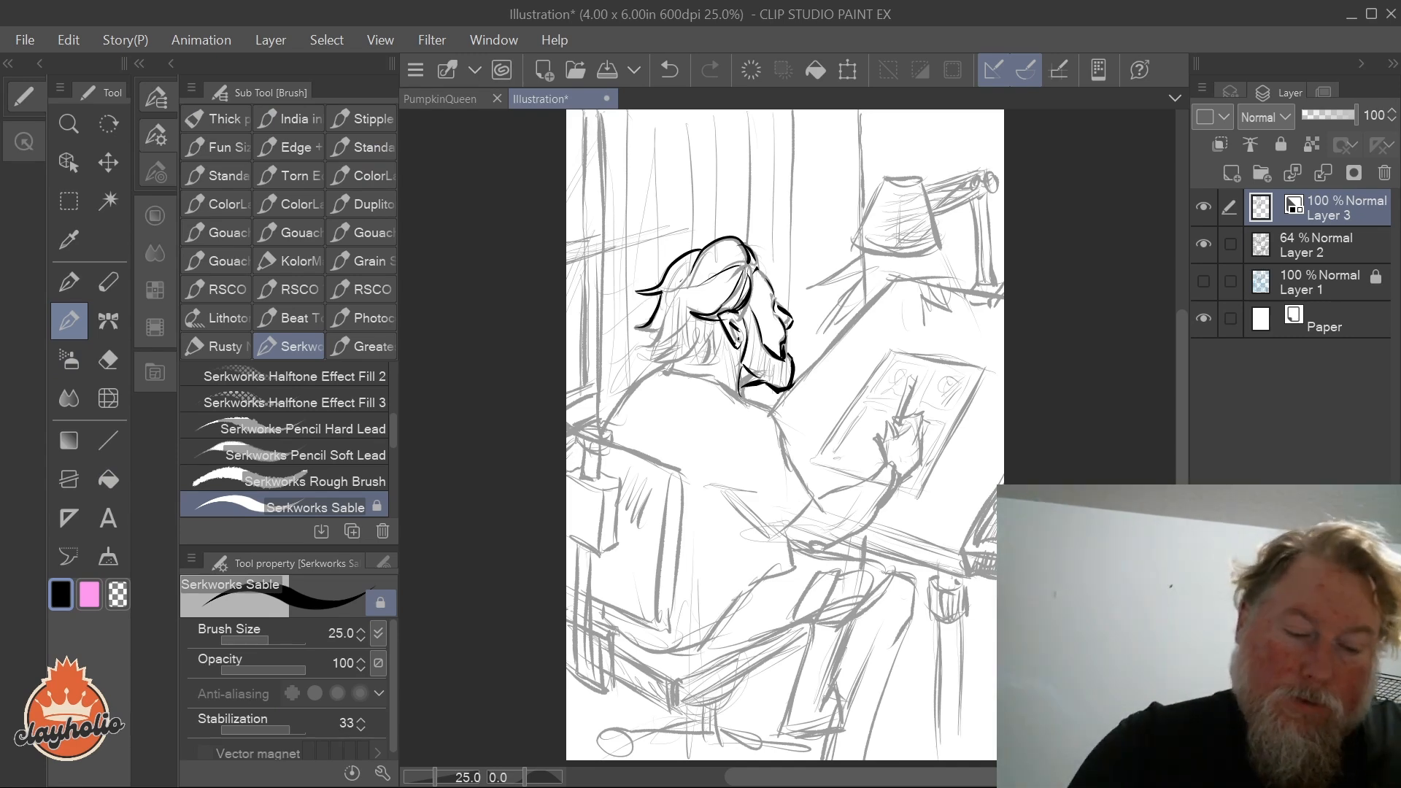
pyautogui.moveTo(641, 328)
pyautogui.mouseDown()
pyautogui.moveTo(691, 341)
pyautogui.moveTo(657, 349)
pyautogui.moveTo(649, 371)
pyautogui.mouseUp()
pyautogui.moveTo(706, 336)
pyautogui.mouseDown()
pyautogui.moveTo(677, 367)
pyautogui.moveTo(691, 347)
pyautogui.moveTo(706, 368)
pyautogui.moveTo(722, 361)
pyautogui.mouseUp()
pyautogui.moveTo(641, 297)
pyautogui.mouseDown()
pyautogui.moveTo(655, 291)
pyautogui.moveTo(671, 361)
pyautogui.mouseUp()
pyautogui.moveTo(690, 296)
pyautogui.mouseDown()
pyautogui.moveTo(697, 373)
pyautogui.moveTo(706, 357)
pyautogui.mouseUp()
pyautogui.moveTo(721, 302)
pyautogui.mouseDown()
pyautogui.moveTo(713, 322)
pyautogui.moveTo(750, 373)
pyautogui.mouseUp()
pyautogui.moveTo(771, 336); pyautogui.dragTo(770, 386)
pyautogui.moveTo(788, 359); pyautogui.dragTo(784, 386)
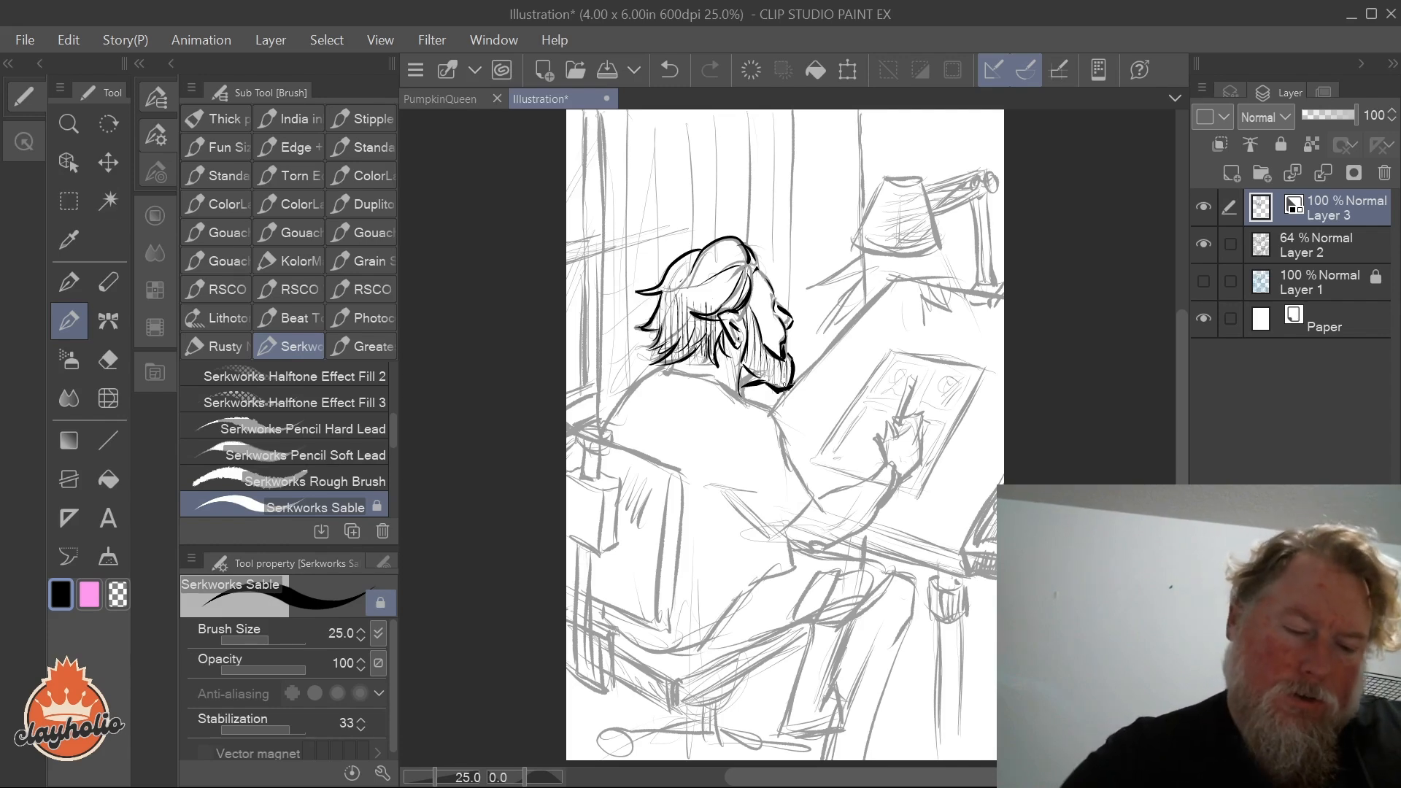
# Step: Ink the shirt collar, shoulder, sleeve edge and drawing forearm over the sketch
pyautogui.moveTo(669, 366)
pyautogui.mouseDown()
pyautogui.moveTo(768, 416)
pyautogui.moveTo(777, 442)
pyautogui.moveTo(760, 399)
pyautogui.moveTo(816, 499)
pyautogui.mouseUp()
pyautogui.moveTo(693, 472); pyautogui.dragTo(760, 474)
pyautogui.moveTo(766, 534)
pyautogui.mouseDown()
pyautogui.moveTo(813, 495)
pyautogui.moveTo(786, 542)
pyautogui.moveTo(844, 553)
pyautogui.moveTo(814, 547)
pyautogui.moveTo(872, 519)
pyautogui.moveTo(905, 476)
pyautogui.mouseUp()
pyautogui.moveTo(818, 502)
pyautogui.mouseDown()
pyautogui.moveTo(889, 466)
pyautogui.moveTo(893, 493)
pyautogui.mouseUp()
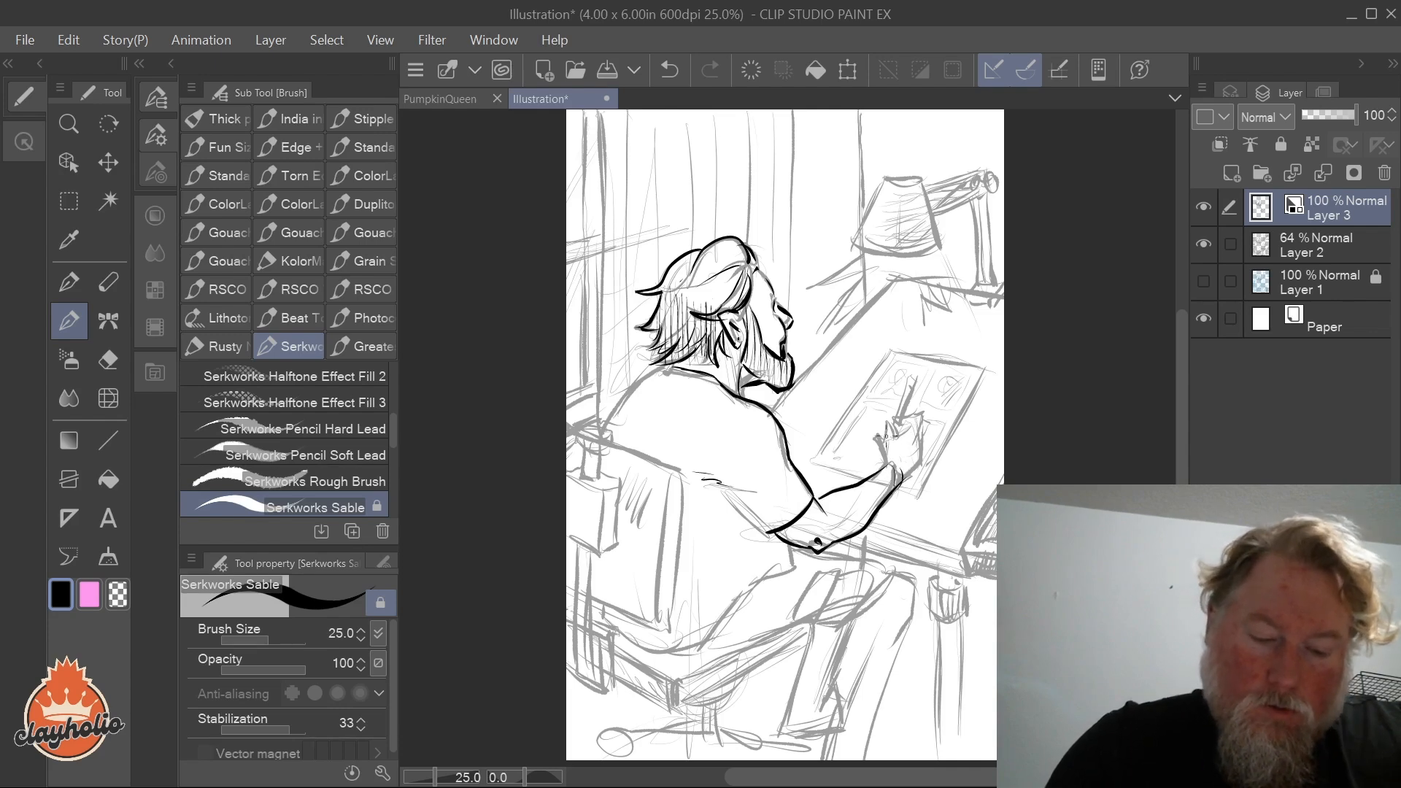
# Step: Ink the artist's drawing hand and the pencil it holds over the paper
pyautogui.moveTo(885, 416)
pyautogui.mouseDown()
pyautogui.moveTo(908, 416)
pyautogui.moveTo(924, 439)
pyautogui.moveTo(904, 483)
pyautogui.moveTo(922, 453)
pyautogui.moveTo(880, 441)
pyautogui.moveTo(886, 425)
pyautogui.moveTo(885, 471)
pyautogui.mouseUp()
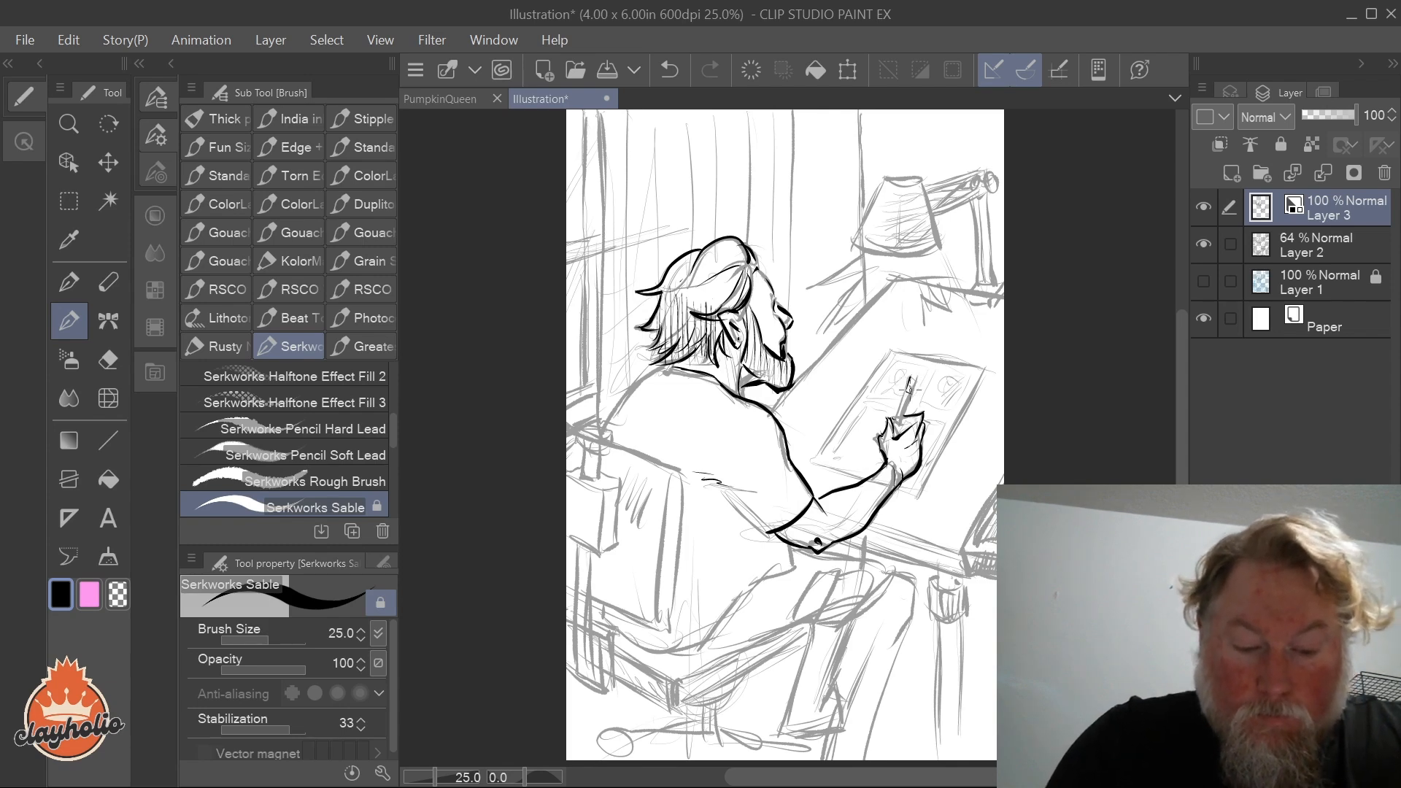
pyautogui.moveTo(911, 370)
pyautogui.mouseDown()
pyautogui.moveTo(917, 389)
pyautogui.moveTo(895, 419)
pyautogui.moveTo(910, 426)
pyautogui.mouseUp()
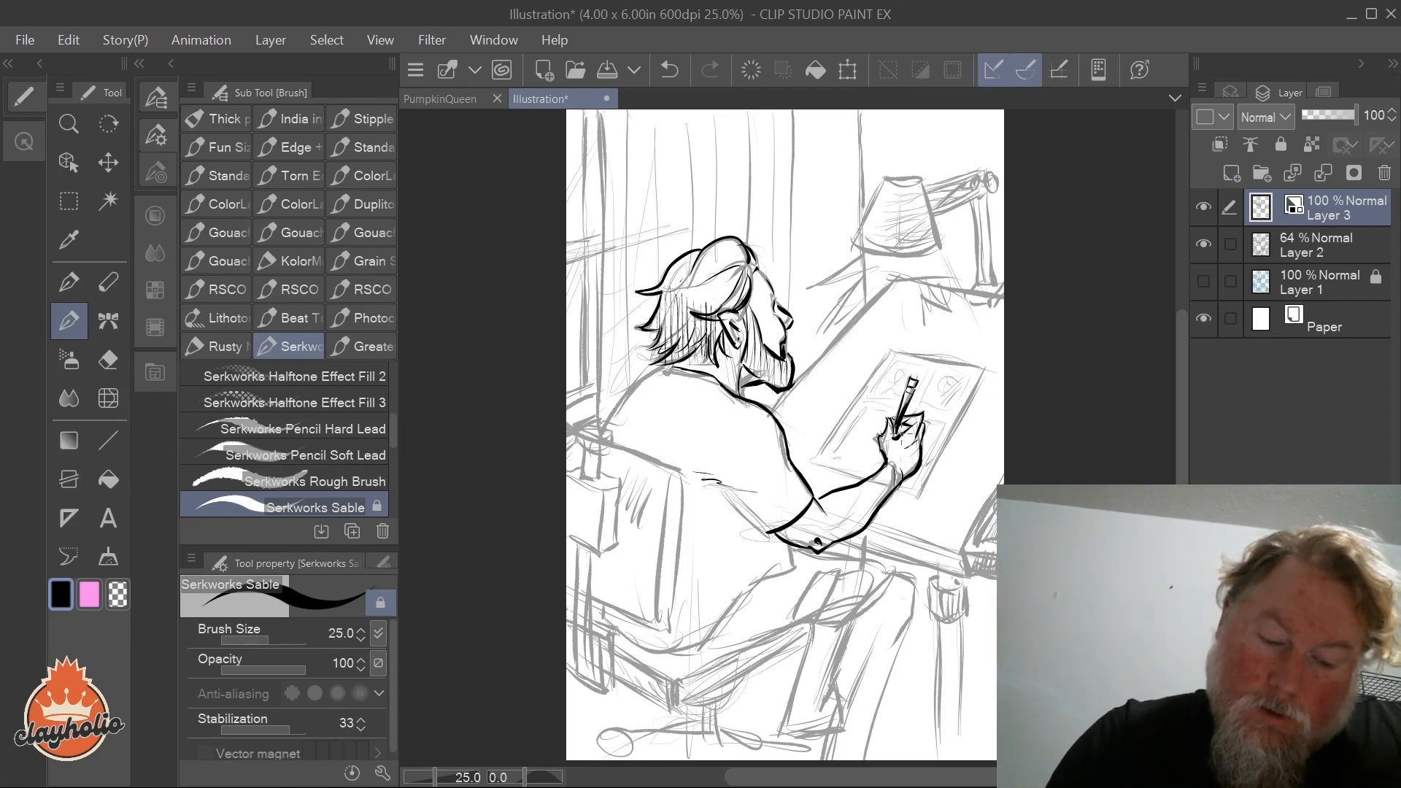
pyautogui.moveTo(896, 431)
pyautogui.mouseDown()
pyautogui.moveTo(908, 426)
pyautogui.moveTo(881, 440)
pyautogui.moveTo(886, 457)
pyautogui.mouseUp()
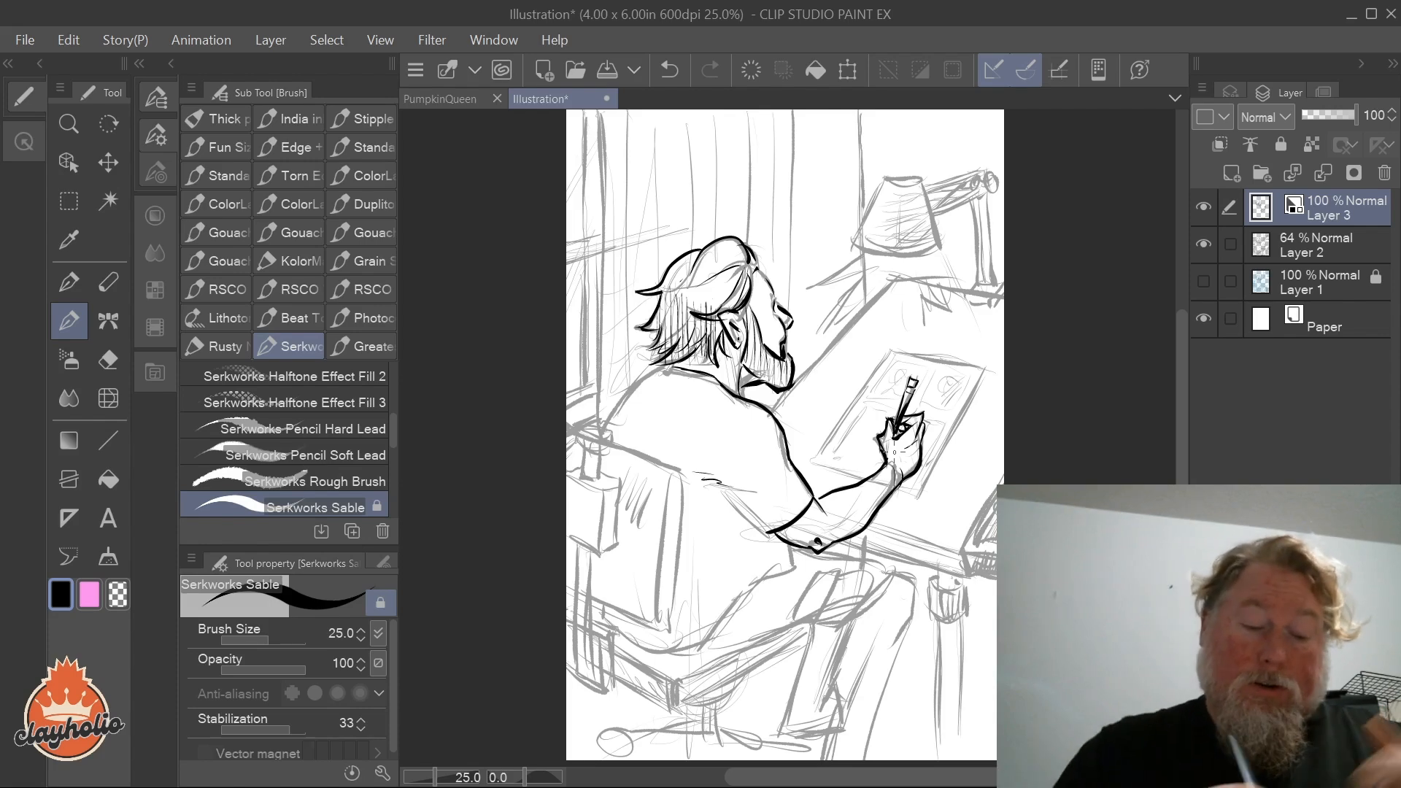
# Step: Ink the shirt's front edge down to the lap, the bent knee and the near lower leg over the sketch
pyautogui.moveTo(791, 542)
pyautogui.mouseDown()
pyautogui.moveTo(765, 611)
pyautogui.moveTo(788, 552)
pyautogui.moveTo(754, 591)
pyautogui.moveTo(788, 570)
pyautogui.moveTo(724, 612)
pyautogui.moveTo(690, 655)
pyautogui.mouseUp()
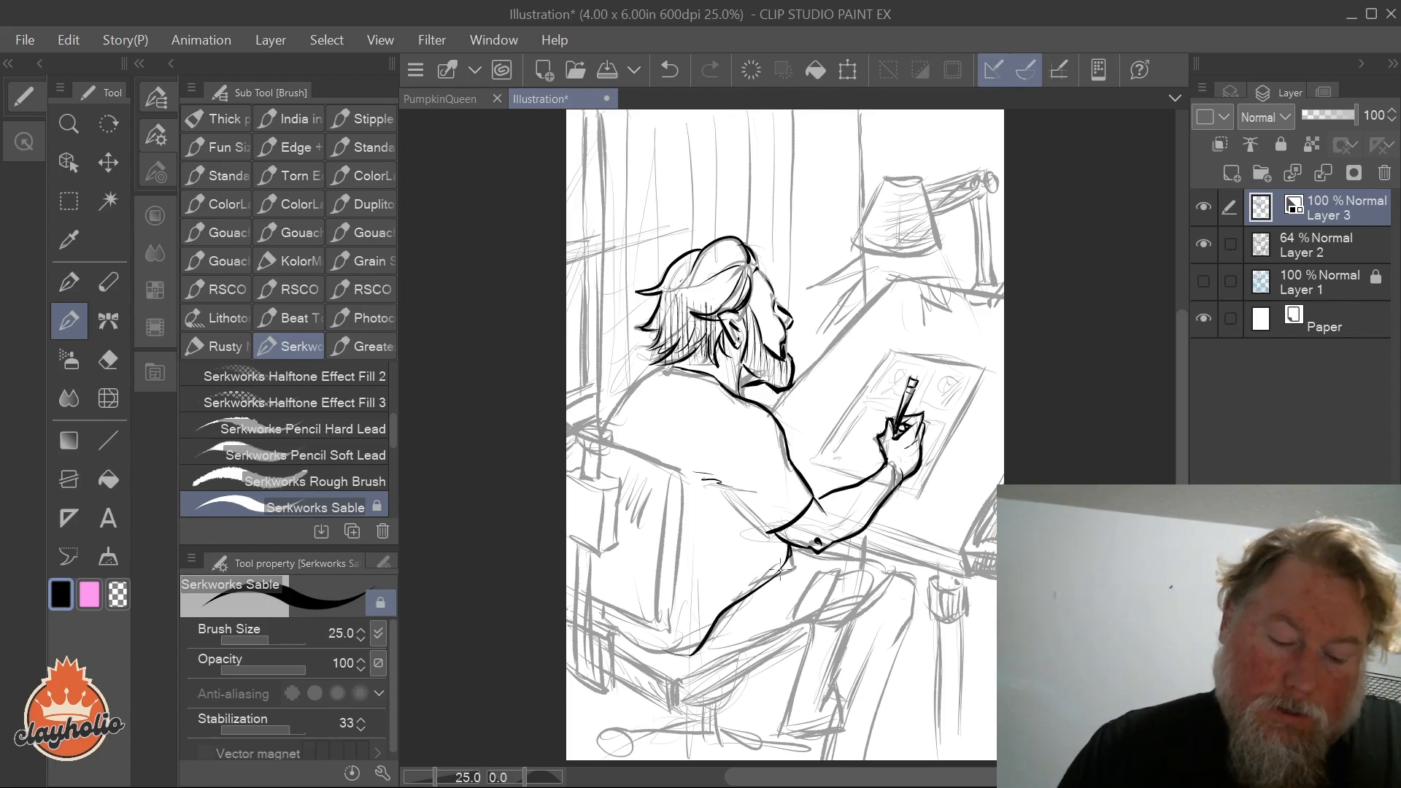
pyautogui.moveTo(752, 592)
pyautogui.mouseDown()
pyautogui.moveTo(790, 552)
pyautogui.moveTo(820, 571)
pyautogui.moveTo(801, 622)
pyautogui.mouseUp()
pyautogui.moveTo(837, 579)
pyautogui.mouseDown()
pyautogui.moveTo(816, 613)
pyautogui.moveTo(868, 584)
pyautogui.moveTo(827, 617)
pyautogui.mouseUp()
pyautogui.moveTo(863, 599); pyautogui.dragTo(809, 627)
pyautogui.moveTo(839, 573)
pyautogui.mouseDown()
pyautogui.moveTo(877, 573)
pyautogui.moveTo(869, 600)
pyautogui.moveTo(825, 621)
pyautogui.moveTo(903, 576)
pyautogui.moveTo(914, 586)
pyautogui.moveTo(869, 759)
pyautogui.mouseUp()
pyautogui.moveTo(836, 628)
pyautogui.mouseDown()
pyautogui.moveTo(833, 681)
pyautogui.moveTo(842, 722)
pyautogui.mouseUp()
pyautogui.moveTo(883, 631); pyautogui.dragTo(827, 760)
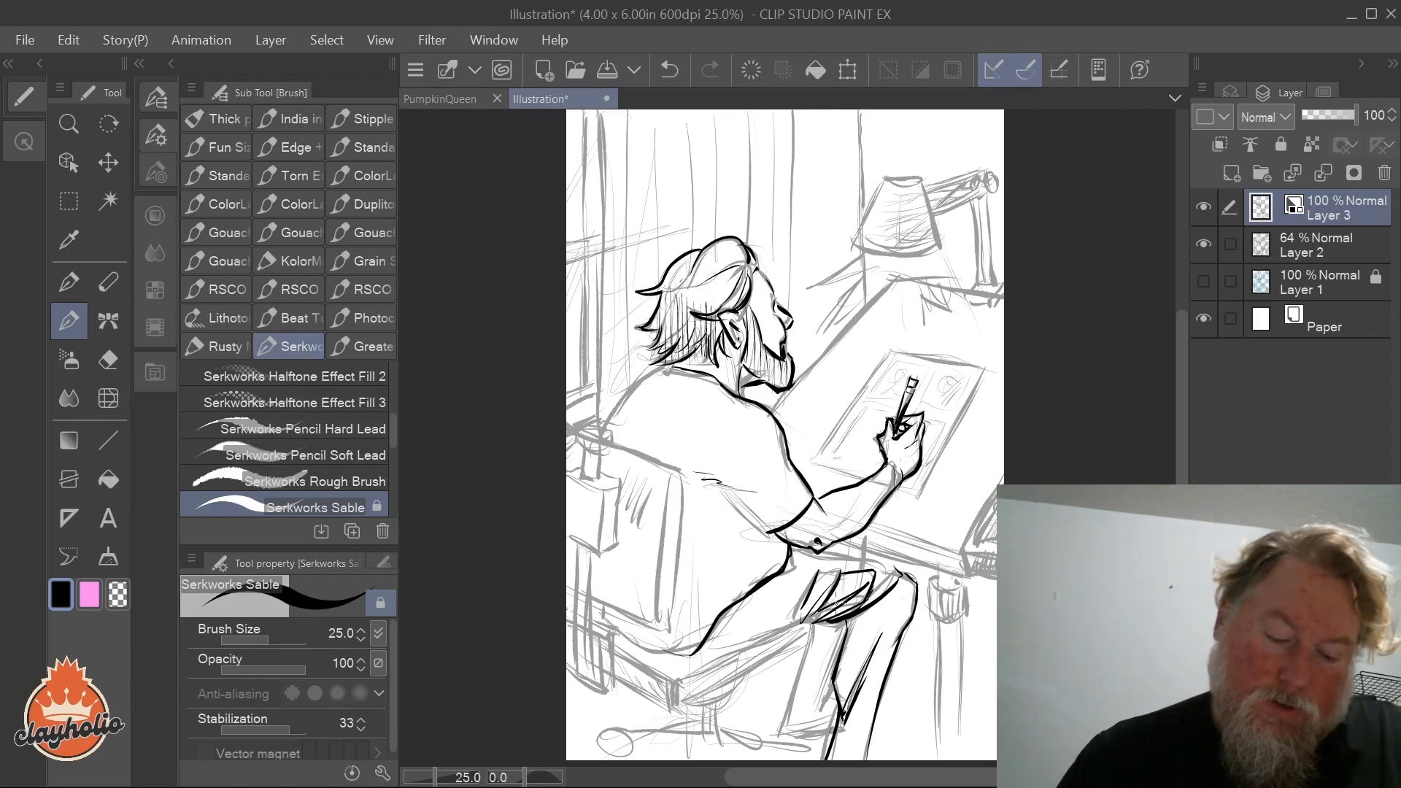
# Step: Ink the thigh and the fabric folds running from the hip to the knee
pyautogui.moveTo(703, 652)
pyautogui.mouseDown()
pyautogui.moveTo(722, 647)
pyautogui.moveTo(716, 626)
pyautogui.moveTo(805, 600)
pyautogui.moveTo(770, 594)
pyautogui.mouseUp()
pyautogui.moveTo(712, 640); pyautogui.dragTo(748, 629)
pyautogui.moveTo(706, 651); pyautogui.dragTo(765, 624)
pyautogui.moveTo(756, 635); pyautogui.dragTo(804, 624)
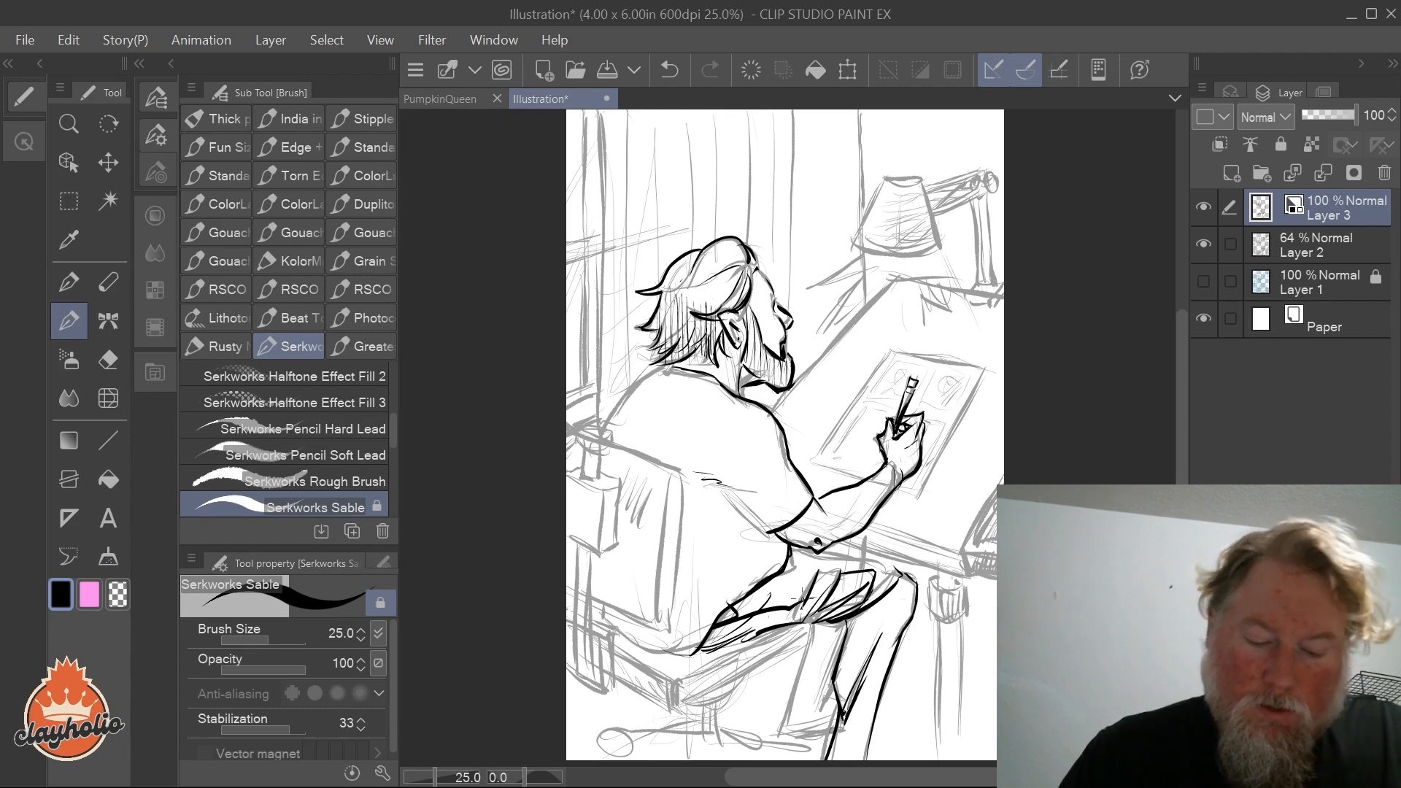
pyautogui.moveTo(829, 558)
pyautogui.mouseDown()
pyautogui.moveTo(878, 549)
pyautogui.moveTo(898, 574)
pyautogui.moveTo(865, 605)
pyautogui.mouseUp()
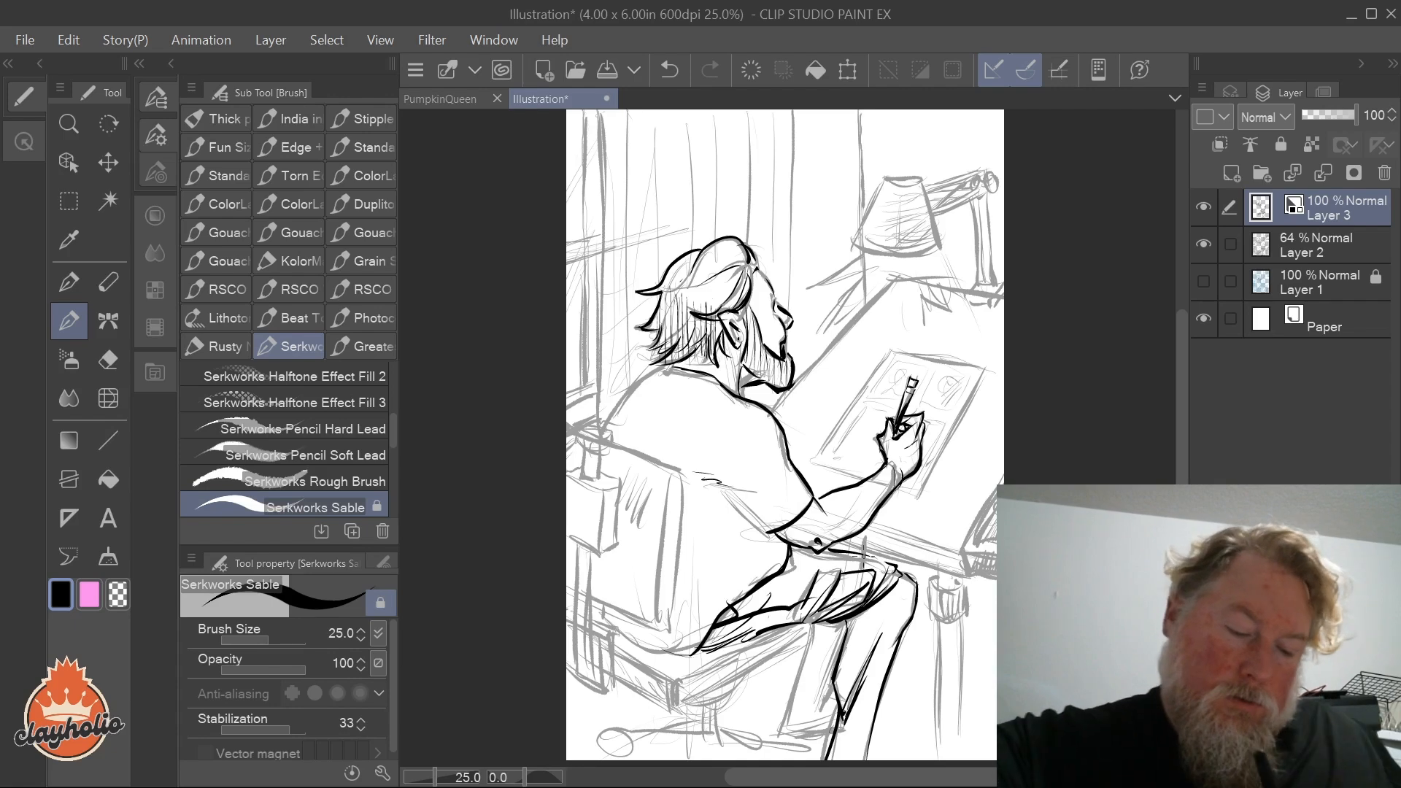
# Step: Ink the elbow crease, the drafting table's near edge and the dark object at its near corner
pyautogui.moveTo(813, 499); pyautogui.dragTo(827, 516)
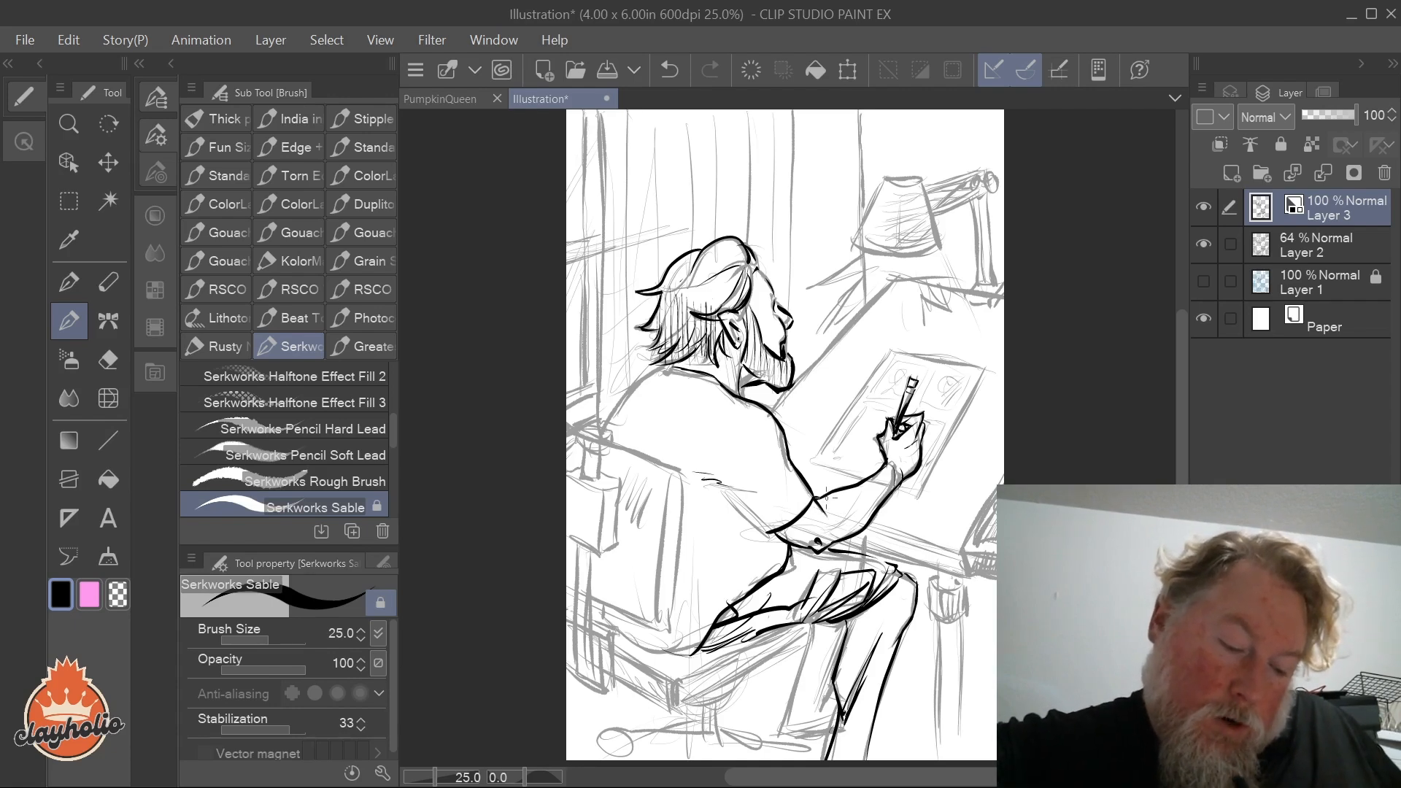
pyautogui.moveTo(843, 541); pyautogui.dragTo(947, 572)
pyautogui.moveTo(870, 549); pyautogui.dragTo(961, 578)
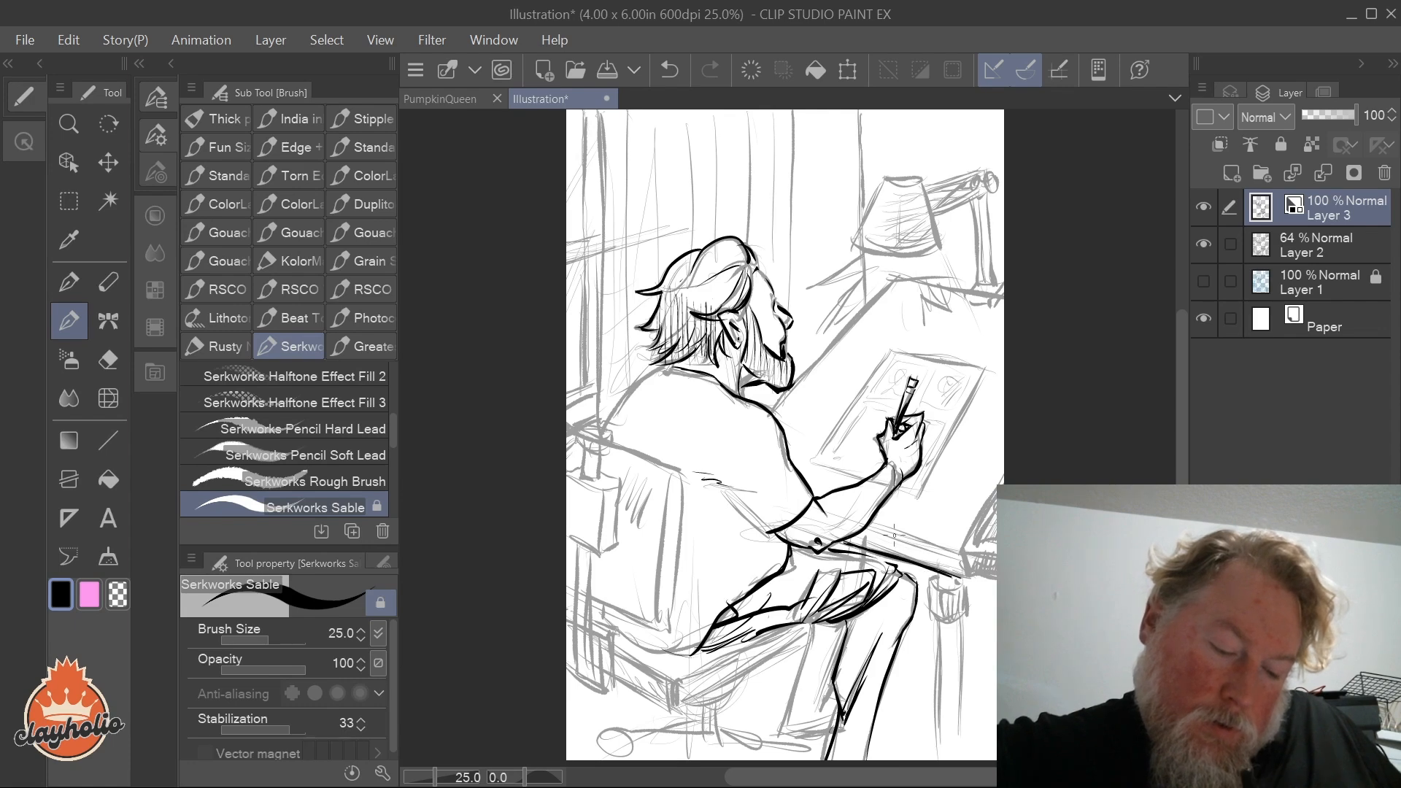
pyautogui.moveTo(865, 524)
pyautogui.mouseDown()
pyautogui.moveTo(962, 557)
pyautogui.moveTo(929, 539)
pyautogui.moveTo(960, 557)
pyautogui.moveTo(960, 579)
pyautogui.moveTo(963, 554)
pyautogui.moveTo(964, 588)
pyautogui.mouseUp()
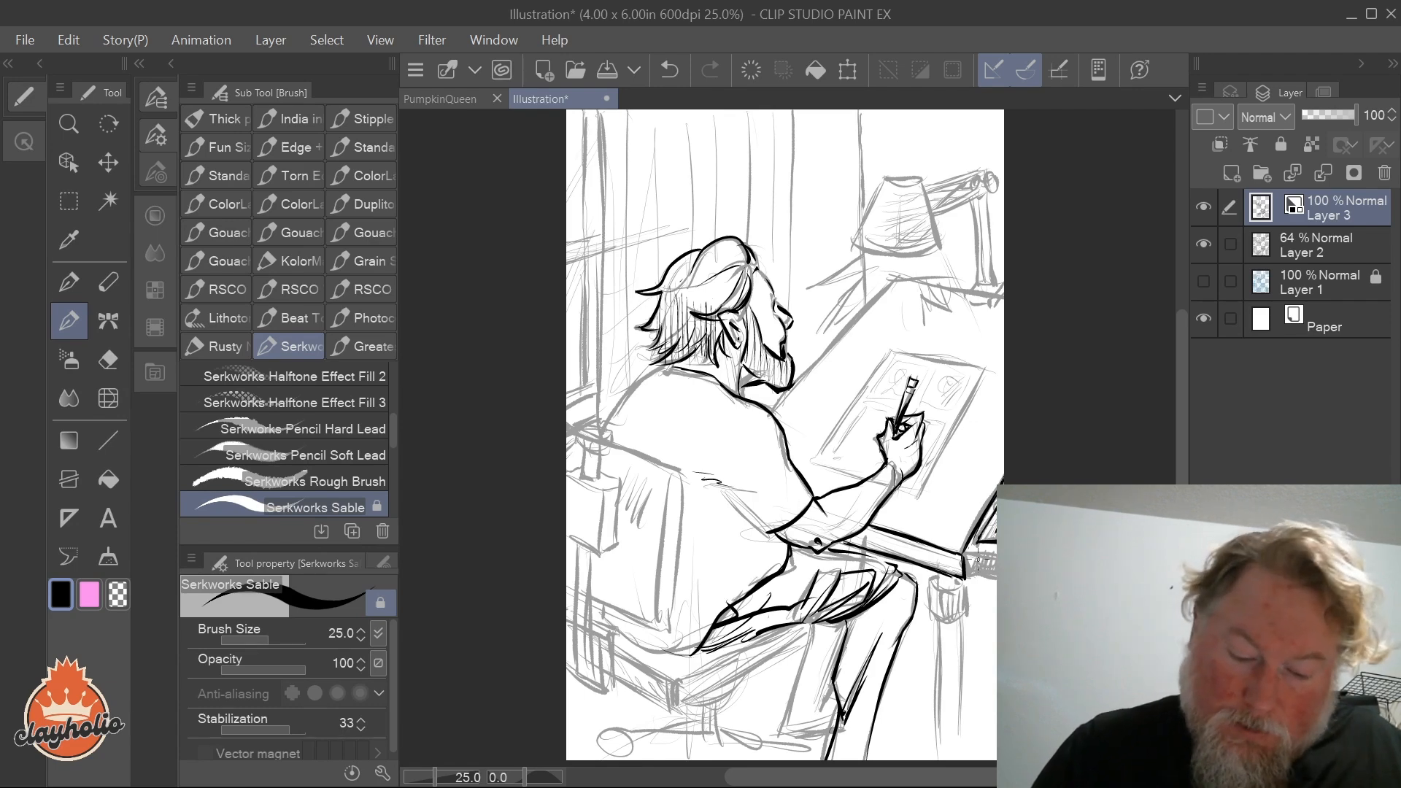
pyautogui.moveTo(965, 553)
pyautogui.mouseDown()
pyautogui.moveTo(997, 562)
pyautogui.moveTo(996, 584)
pyautogui.moveTo(986, 542)
pyautogui.mouseUp()
pyautogui.moveTo(996, 537); pyautogui.dragTo(988, 548)
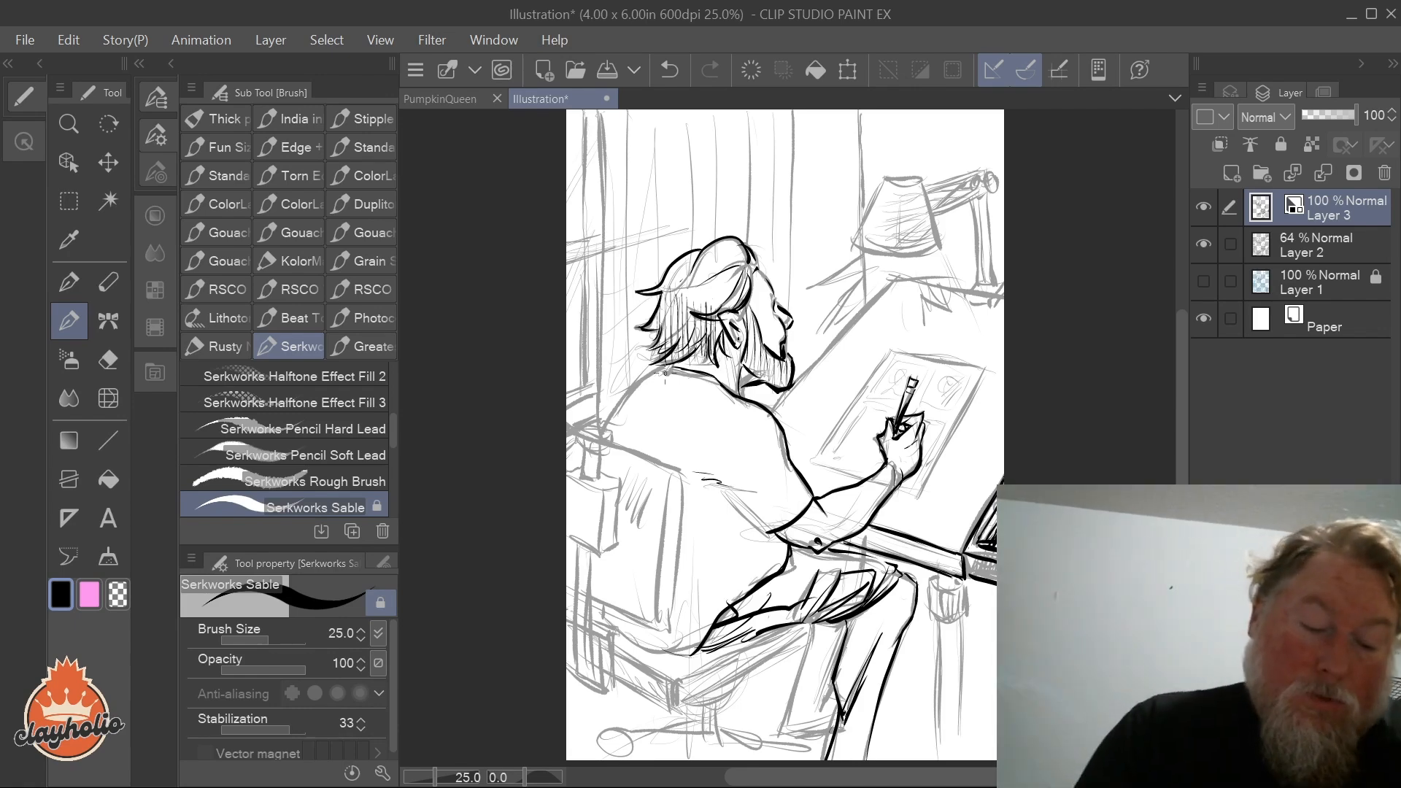
# Step: Ink the back of the shirt from the collar down to the chair, undoing the last stroke
pyautogui.moveTo(659, 370)
pyautogui.mouseDown()
pyautogui.moveTo(605, 425)
pyautogui.moveTo(641, 381)
pyautogui.moveTo(686, 368)
pyautogui.mouseUp()
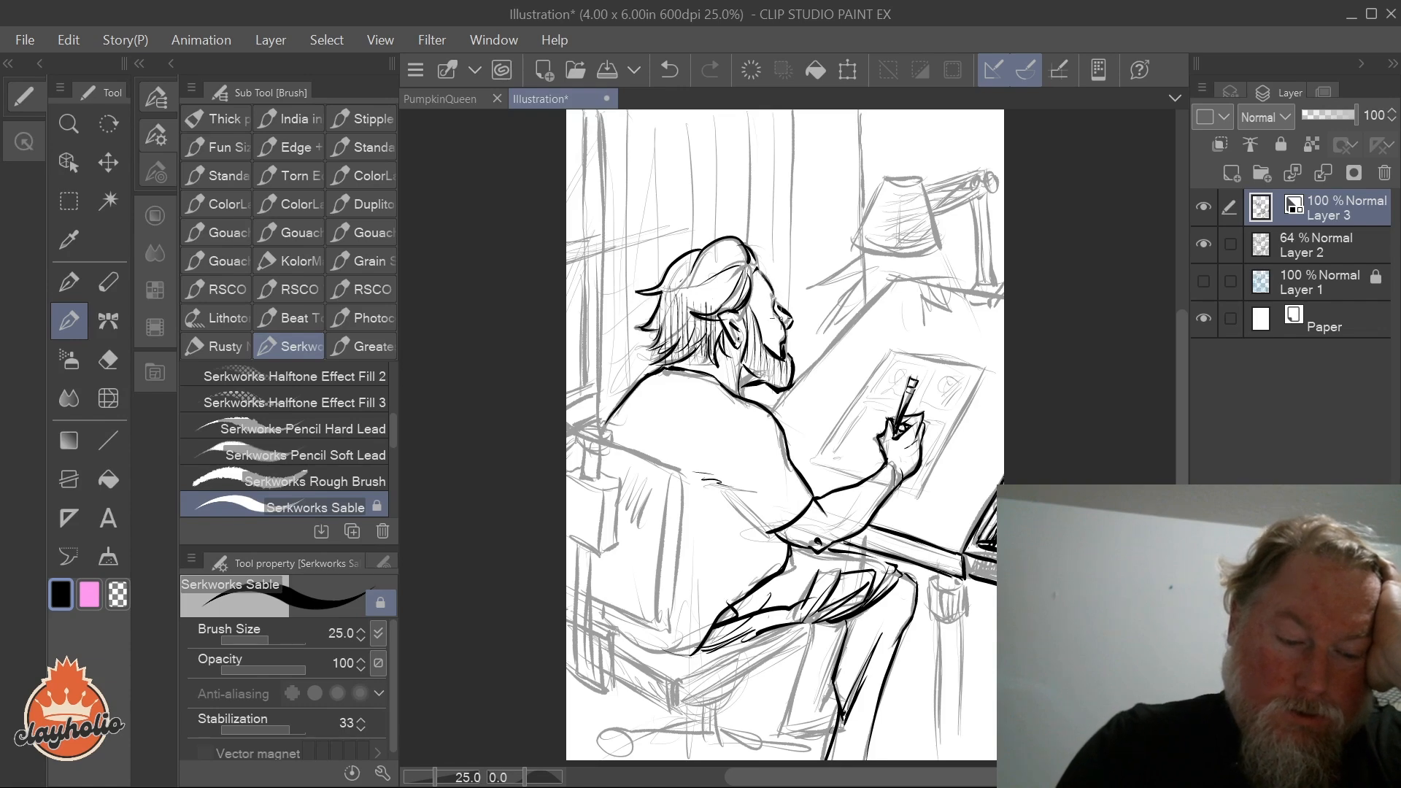
pyautogui.click(670, 70)
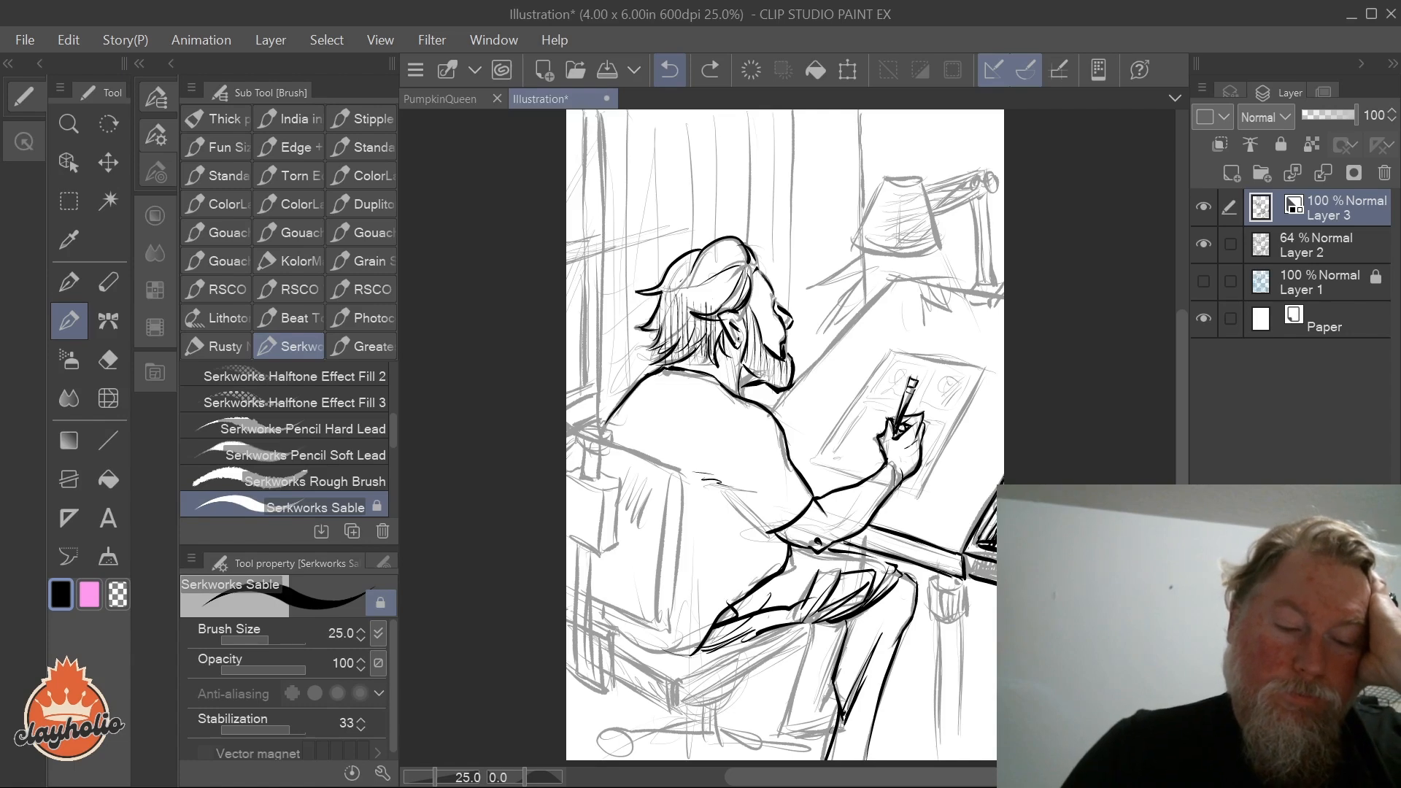
# Step: Ink the desk lamp's shade, jointed arm, upright post and base
pyautogui.moveTo(884, 184)
pyautogui.mouseDown()
pyautogui.moveTo(927, 184)
pyautogui.moveTo(855, 252)
pyautogui.mouseUp()
pyautogui.moveTo(924, 187); pyautogui.dragTo(942, 246)
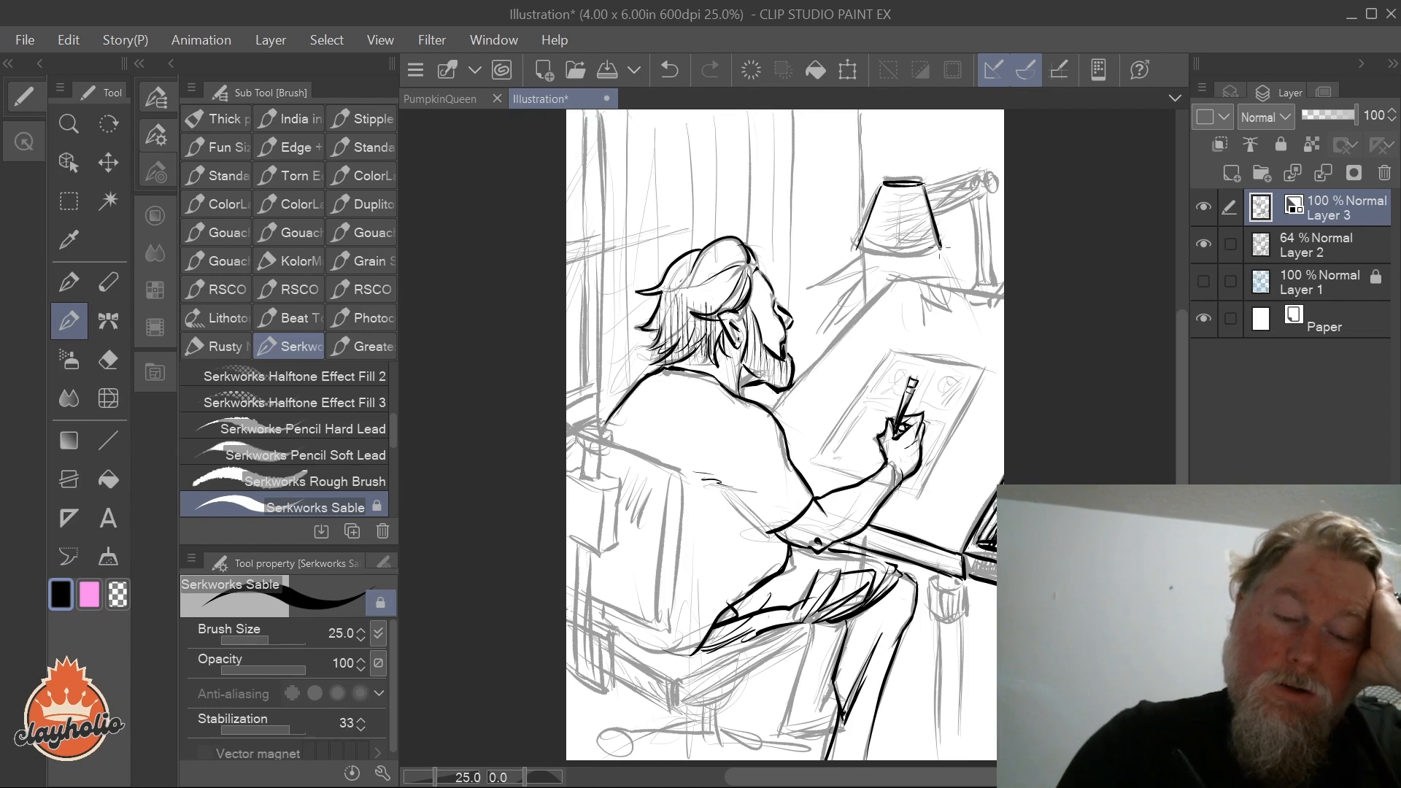
pyautogui.moveTo(854, 248); pyautogui.dragTo(941, 249)
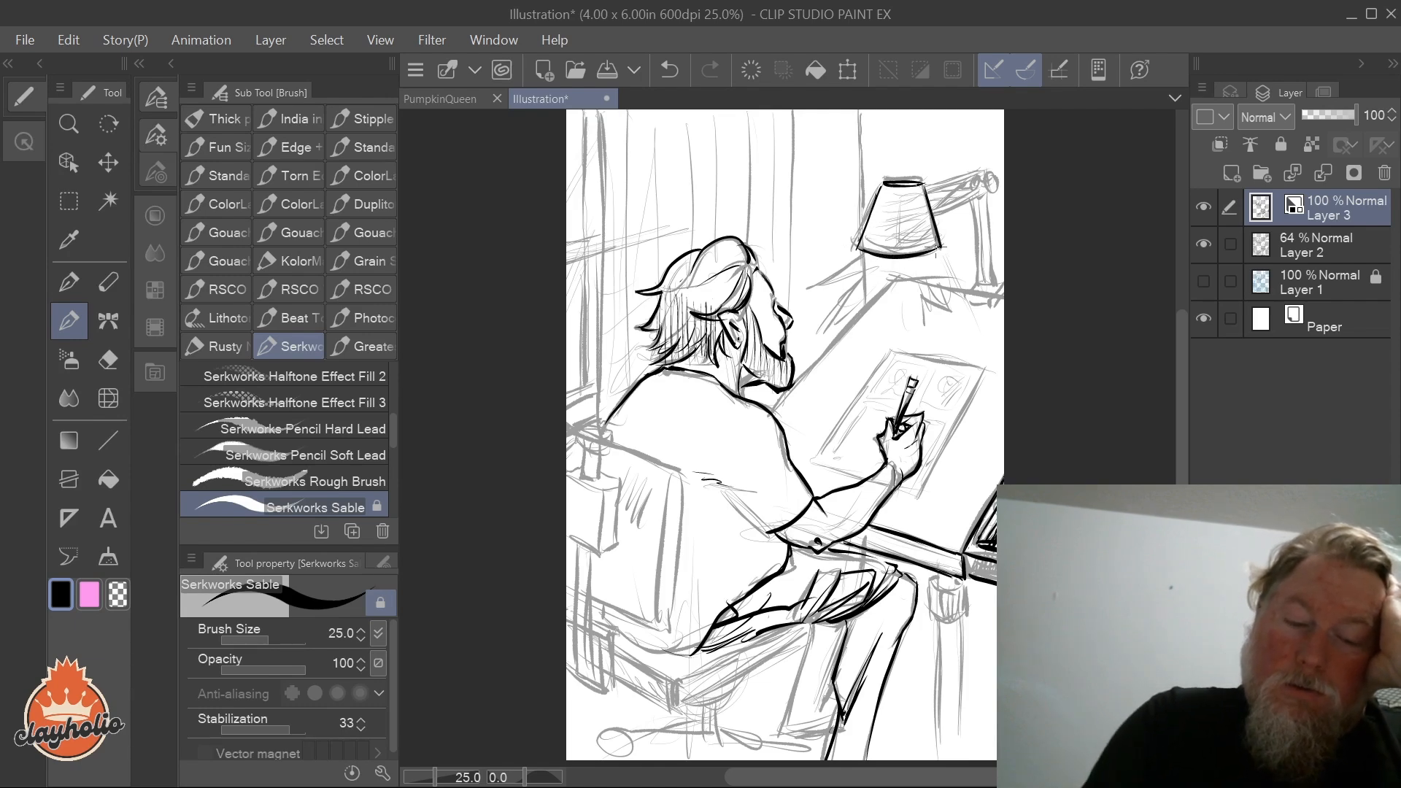
pyautogui.moveTo(927, 191); pyautogui.dragTo(982, 172)
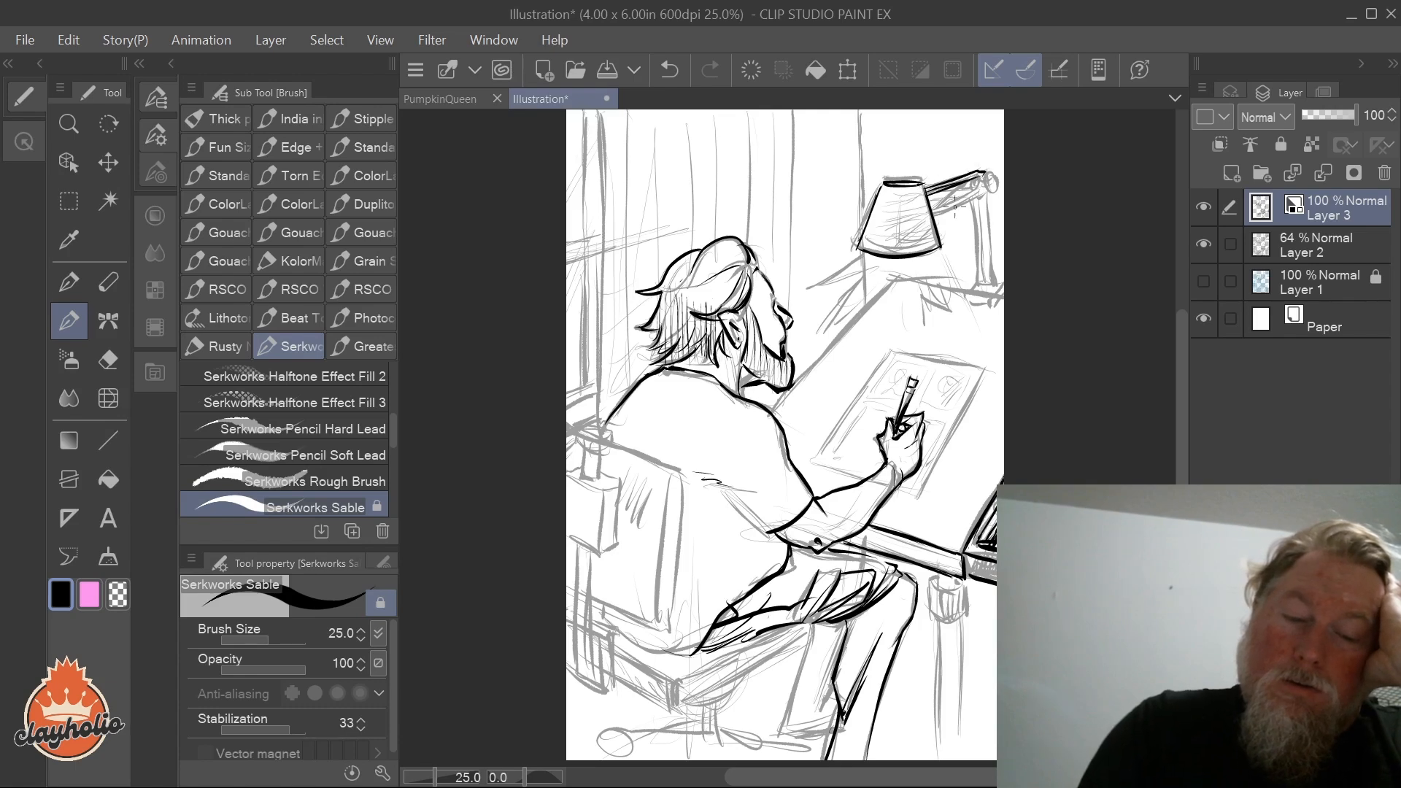
pyautogui.moveTo(931, 216)
pyautogui.mouseDown()
pyautogui.moveTo(959, 191)
pyautogui.moveTo(920, 198)
pyautogui.moveTo(997, 182)
pyautogui.moveTo(972, 197)
pyautogui.moveTo(984, 205)
pyautogui.moveTo(1000, 156)
pyautogui.moveTo(984, 184)
pyautogui.moveTo(1004, 182)
pyautogui.moveTo(978, 216)
pyautogui.moveTo(991, 292)
pyautogui.mouseUp()
pyautogui.moveTo(987, 203); pyautogui.dragTo(990, 290)
pyautogui.moveTo(989, 243)
pyautogui.mouseDown()
pyautogui.moveTo(991, 299)
pyautogui.moveTo(964, 305)
pyautogui.moveTo(1005, 293)
pyautogui.mouseUp()
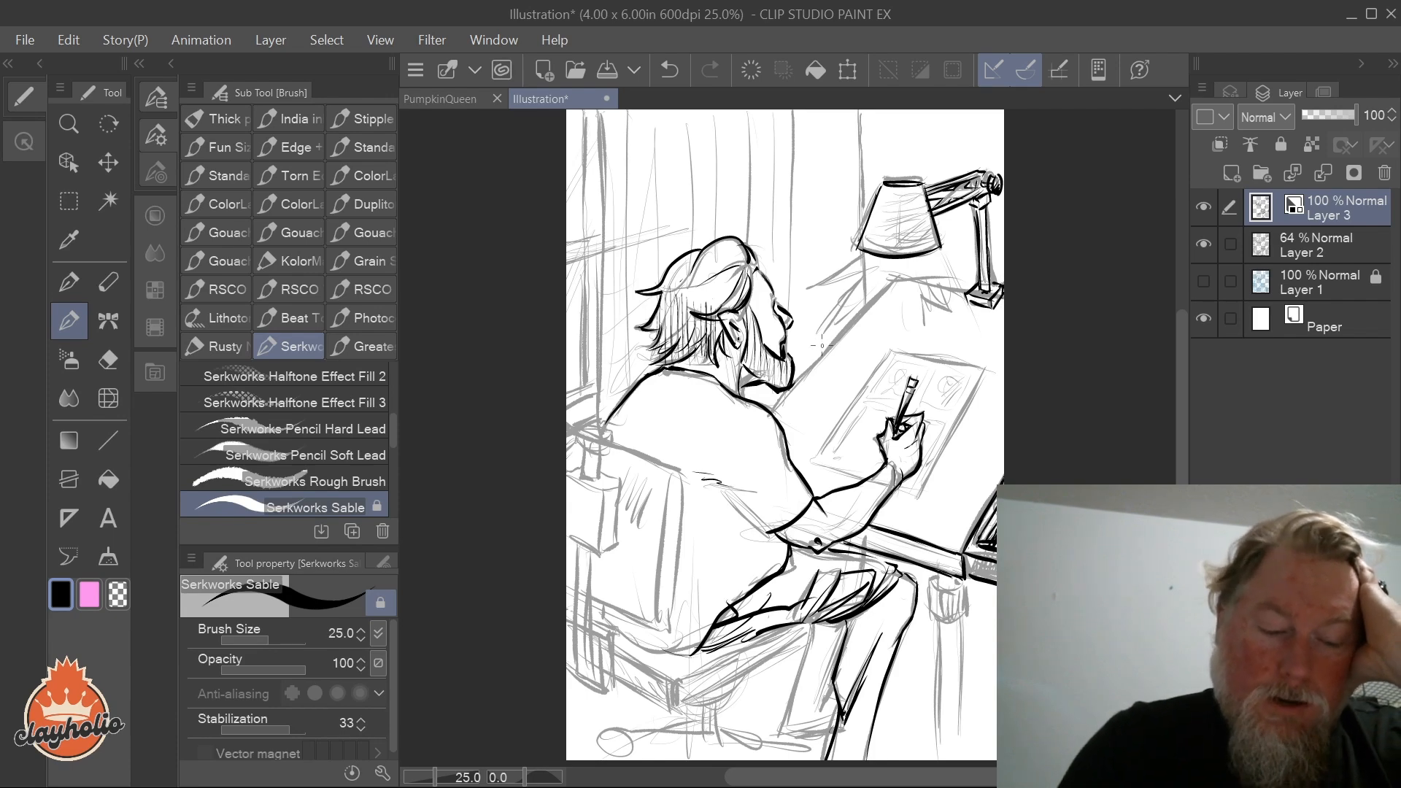
# Step: Ink the drafting table's slanted side edge and its far edge up to the lamp base
pyautogui.moveTo(768, 410); pyautogui.dragTo(897, 274)
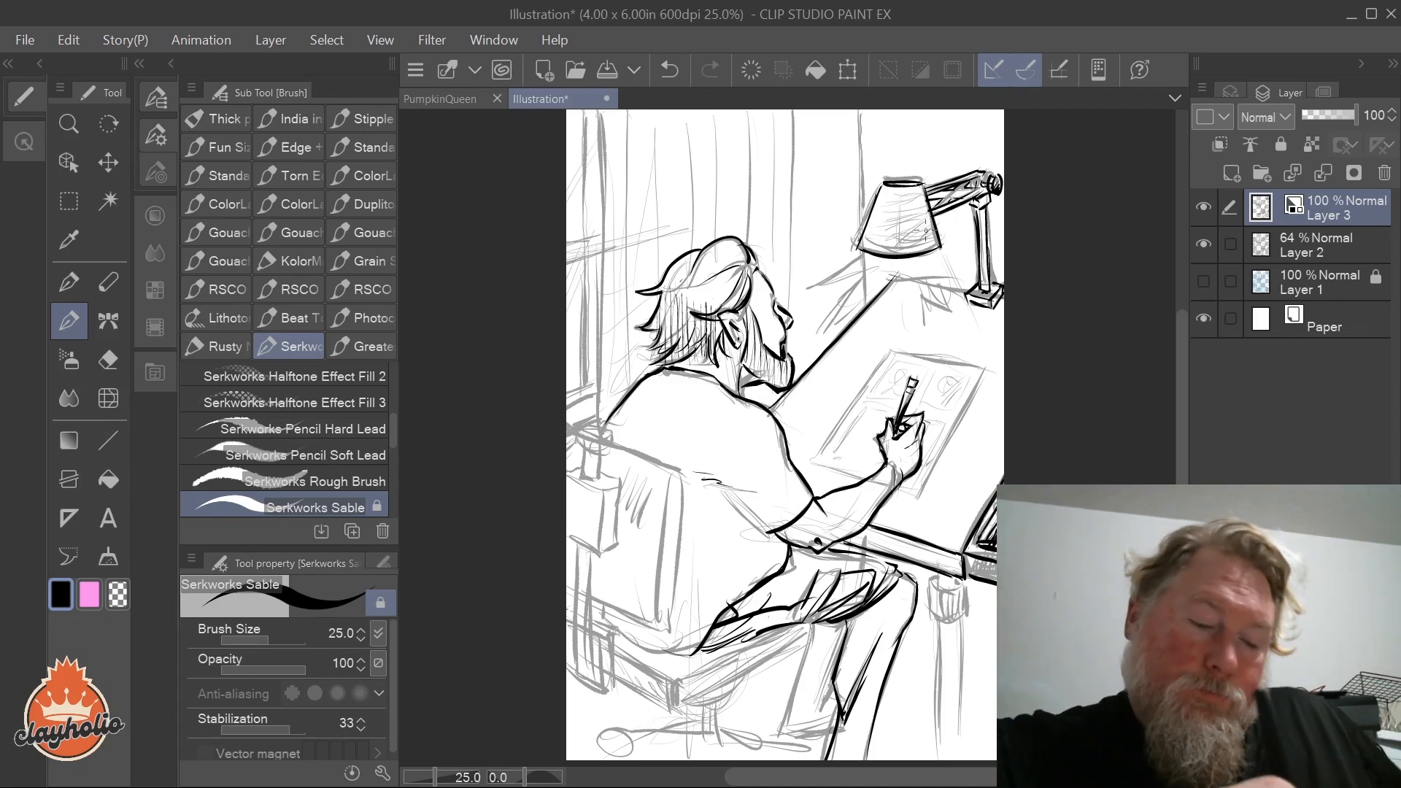
pyautogui.moveTo(890, 278); pyautogui.dragTo(969, 294)
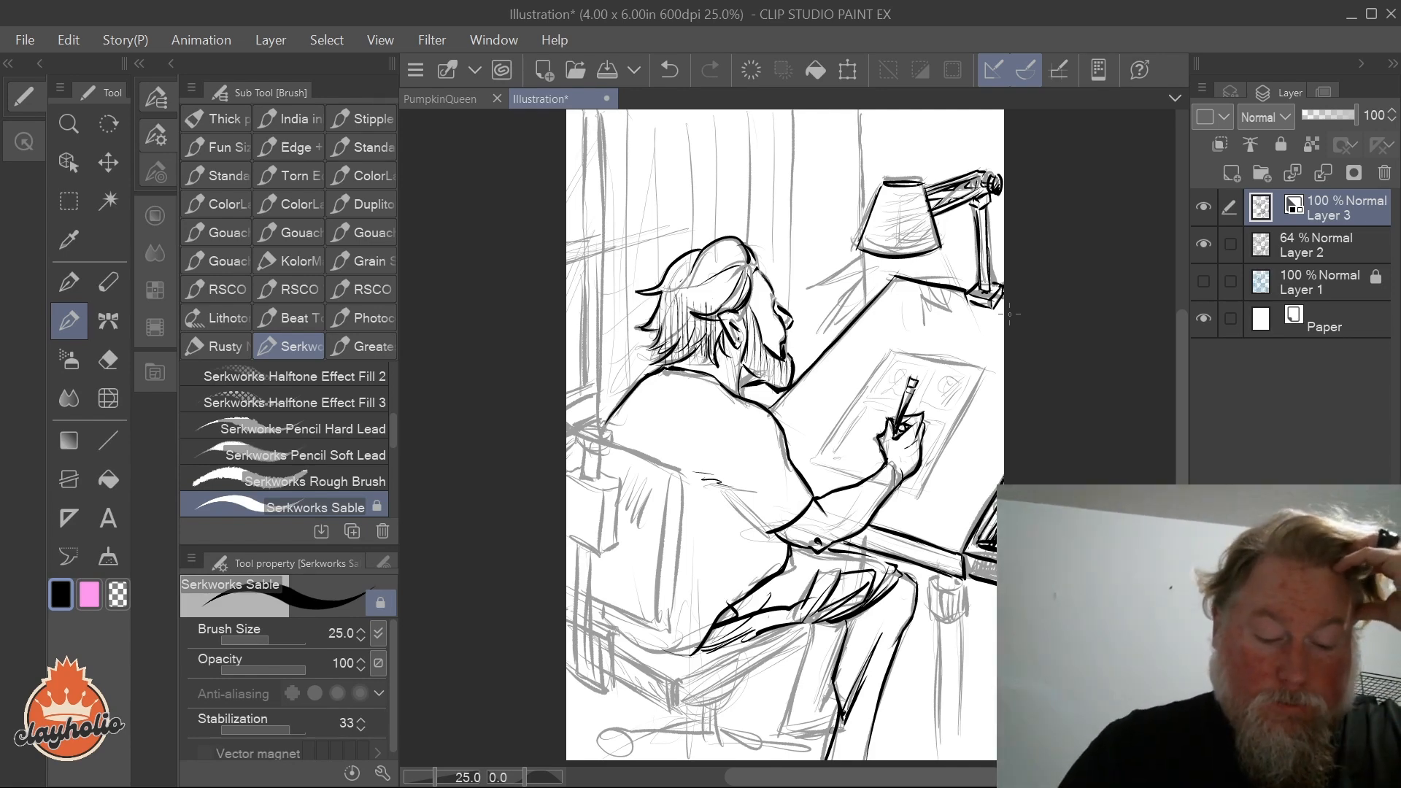
# Step: Ink the side and top edges of the chair's backrest
pyautogui.moveTo(681, 474); pyautogui.dragTo(672, 629)
pyautogui.moveTo(667, 478); pyautogui.dragTo(653, 619)
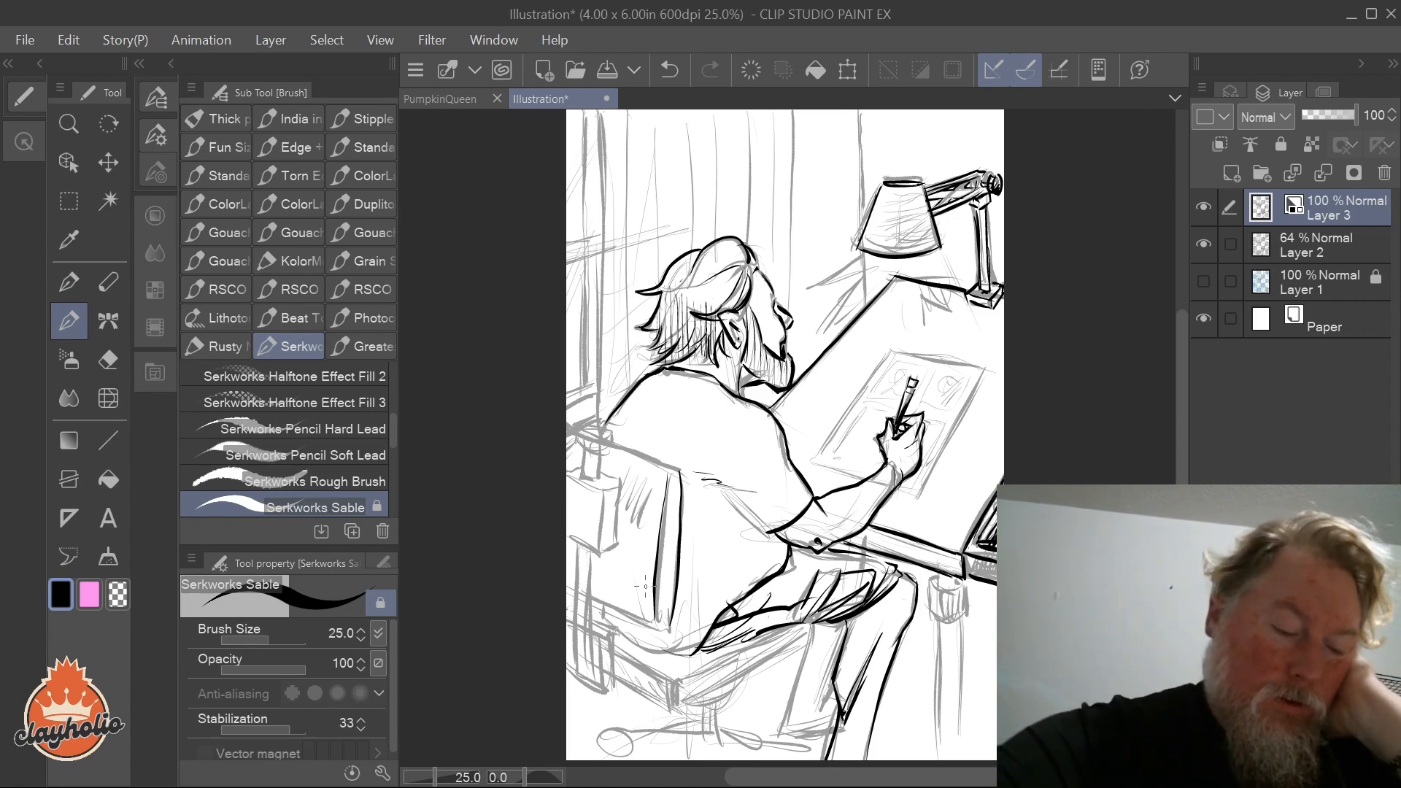
pyautogui.moveTo(611, 444)
pyautogui.mouseDown()
pyautogui.moveTo(680, 470)
pyautogui.moveTo(678, 481)
pyautogui.mouseUp()
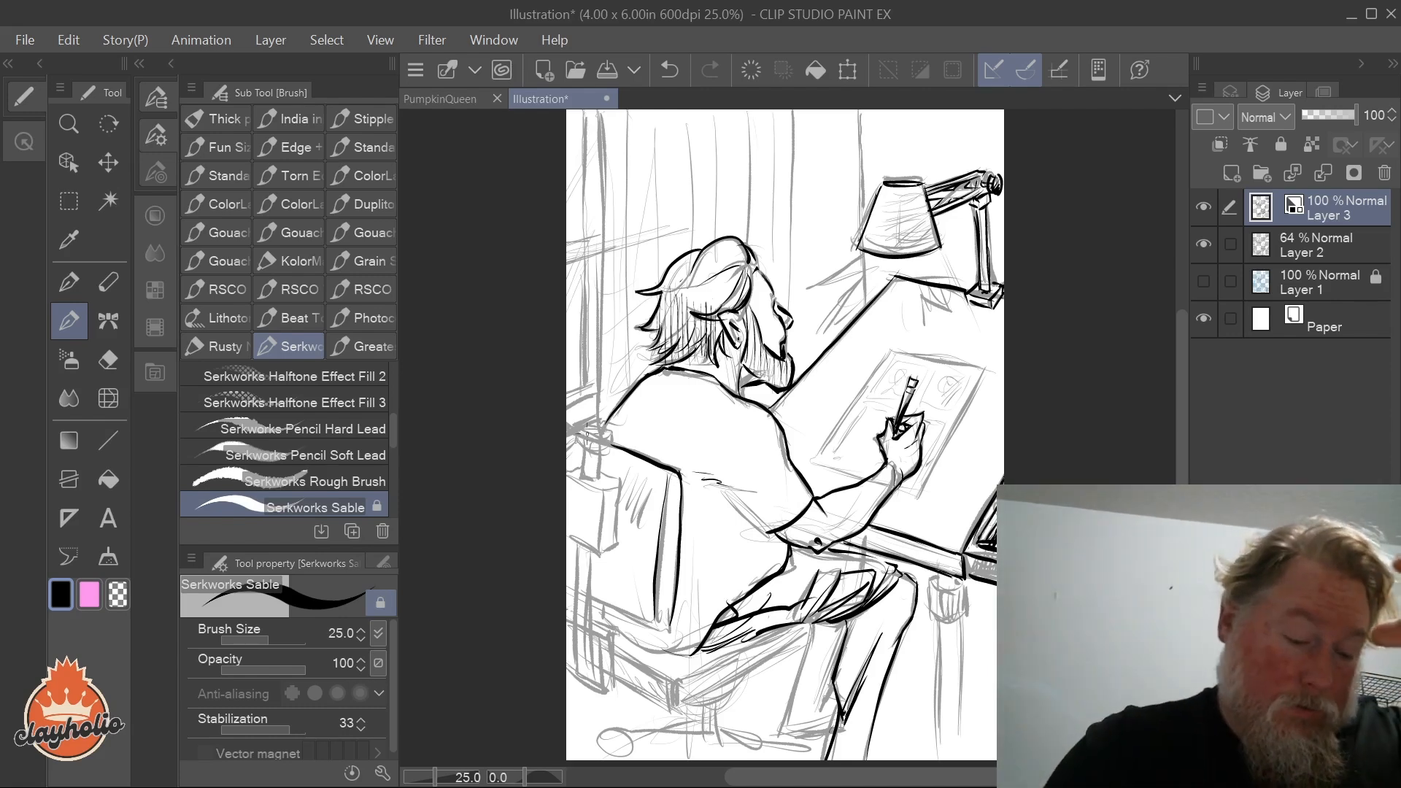
# Step: Ink the round knob, support post and box-shaped bracket behind the chair's backrest
pyautogui.moveTo(577, 442)
pyautogui.mouseDown()
pyautogui.moveTo(607, 454)
pyautogui.moveTo(609, 439)
pyautogui.moveTo(579, 440)
pyautogui.moveTo(612, 433)
pyautogui.moveTo(579, 428)
pyautogui.moveTo(613, 436)
pyautogui.moveTo(584, 450)
pyautogui.moveTo(601, 479)
pyautogui.mouseUp()
pyautogui.moveTo(594, 552); pyautogui.dragTo(589, 635)
pyautogui.moveTo(577, 544)
pyautogui.mouseDown()
pyautogui.moveTo(575, 626)
pyautogui.moveTo(595, 621)
pyautogui.mouseUp()
pyautogui.moveTo(595, 554); pyautogui.dragTo(592, 612)
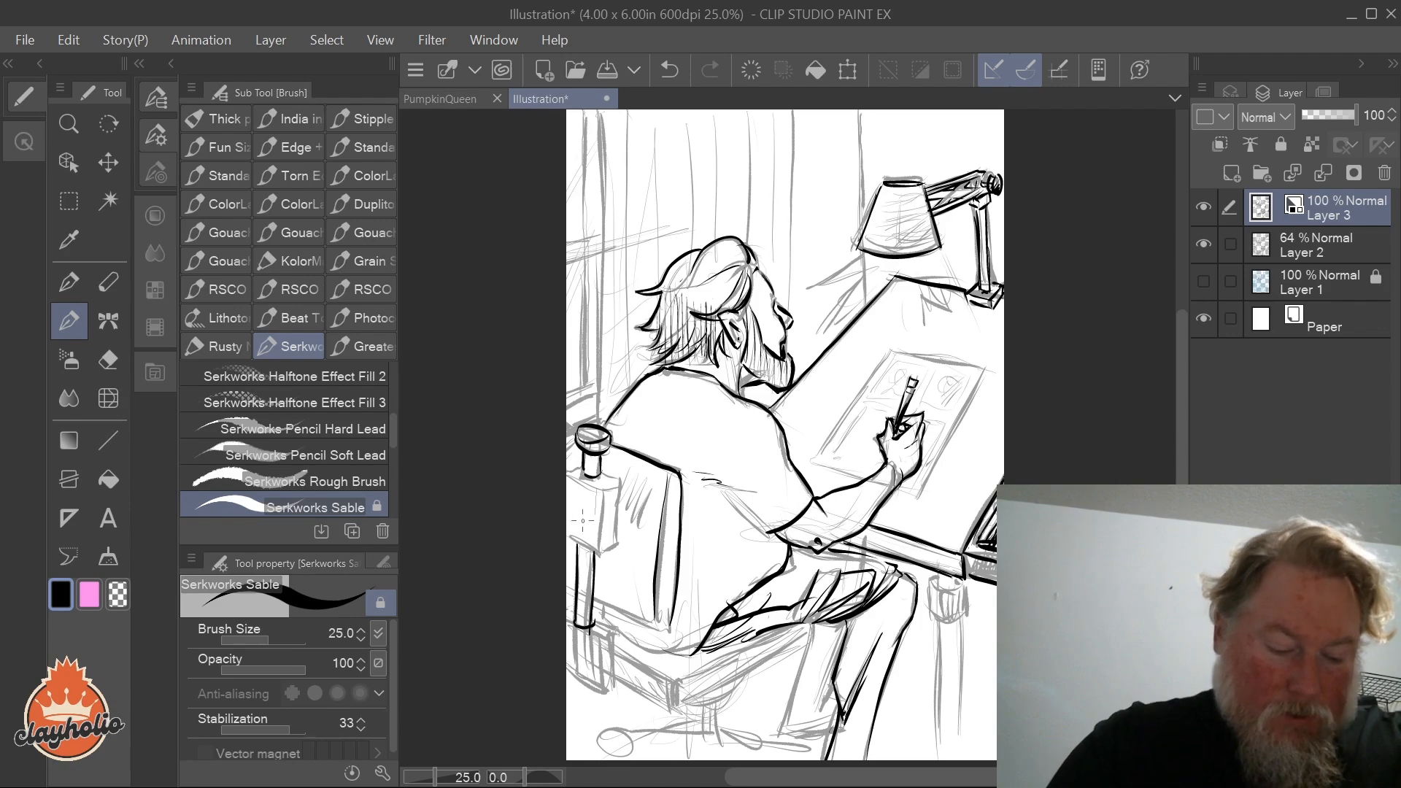
pyautogui.moveTo(567, 534); pyautogui.dragTo(585, 553)
pyautogui.moveTo(600, 490)
pyautogui.mouseDown()
pyautogui.moveTo(600, 546)
pyautogui.moveTo(616, 513)
pyautogui.moveTo(612, 549)
pyautogui.mouseUp()
pyautogui.moveTo(600, 553); pyautogui.dragTo(616, 545)
pyautogui.moveTo(601, 490)
pyautogui.mouseDown()
pyautogui.moveTo(566, 474)
pyautogui.moveTo(601, 492)
pyautogui.mouseUp()
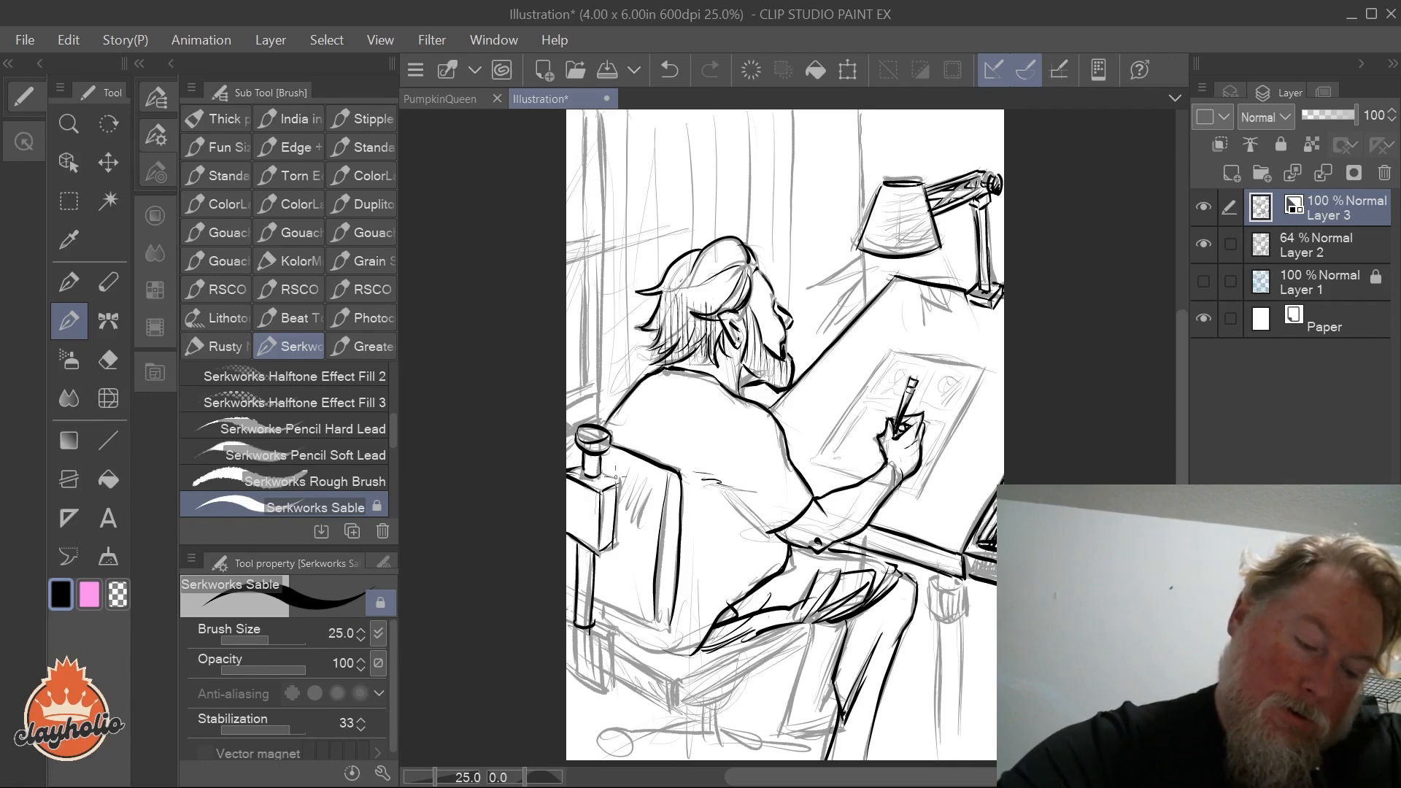
pyautogui.moveTo(618, 490); pyautogui.dragTo(614, 543)
pyautogui.moveTo(581, 589); pyautogui.dragTo(585, 552)
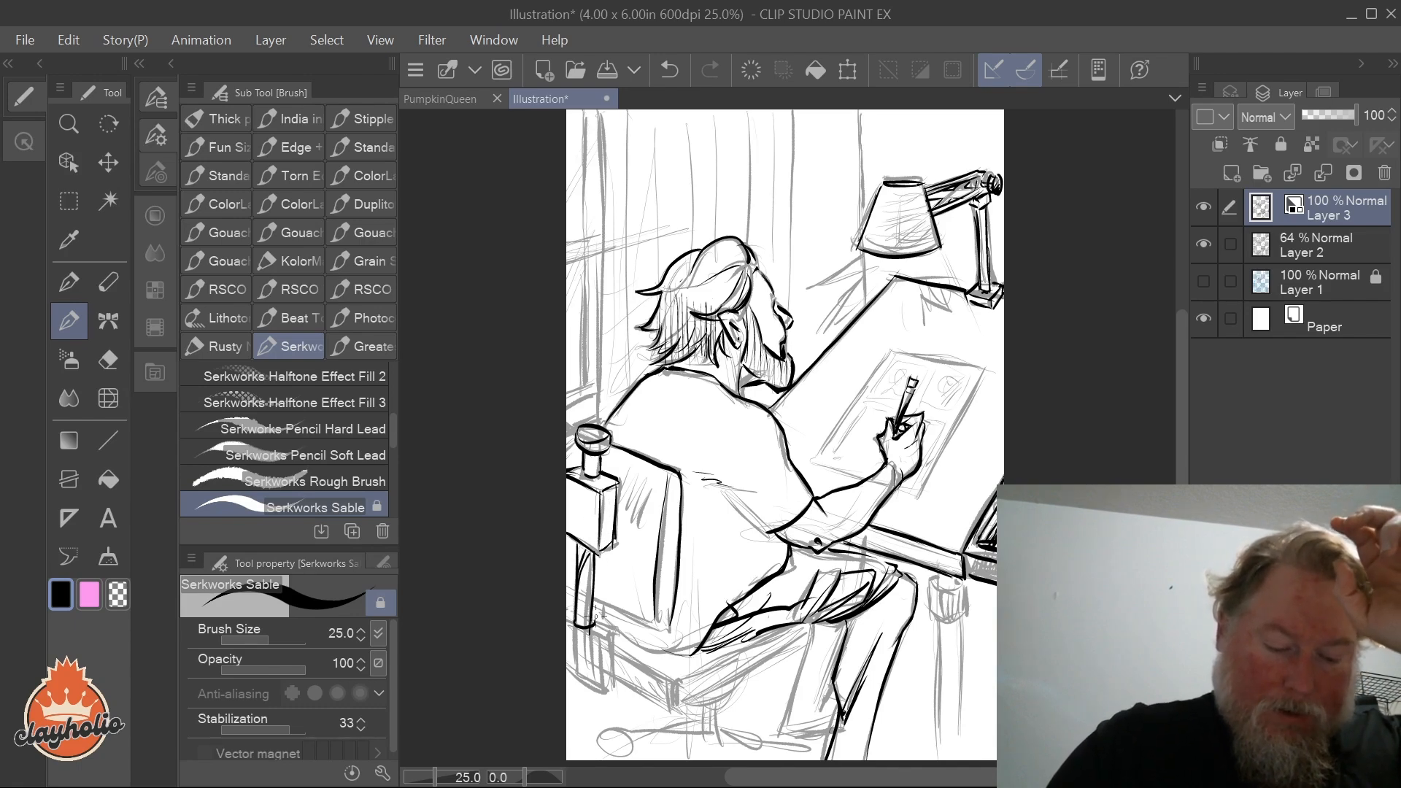
# Step: Ink the chair's lower bracket, the backrest's bottom edge and the thick edges of the seat
pyautogui.moveTo(612, 626); pyautogui.dragTo(593, 633)
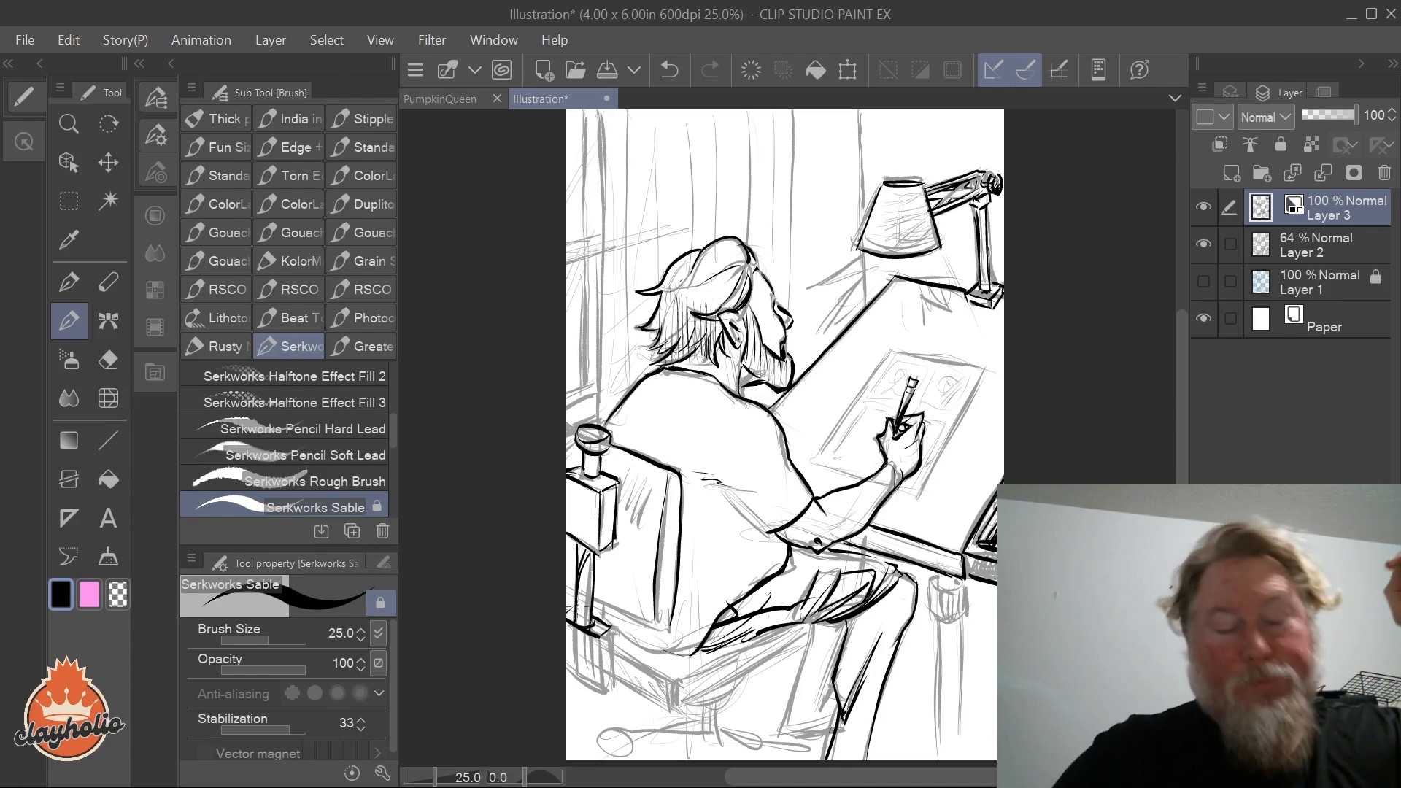
pyautogui.moveTo(600, 628)
pyautogui.mouseDown()
pyautogui.moveTo(612, 682)
pyautogui.moveTo(560, 664)
pyautogui.moveTo(610, 682)
pyautogui.moveTo(628, 661)
pyautogui.moveTo(617, 682)
pyautogui.moveTo(649, 693)
pyautogui.moveTo(619, 684)
pyautogui.moveTo(614, 651)
pyautogui.moveTo(685, 690)
pyautogui.mouseUp()
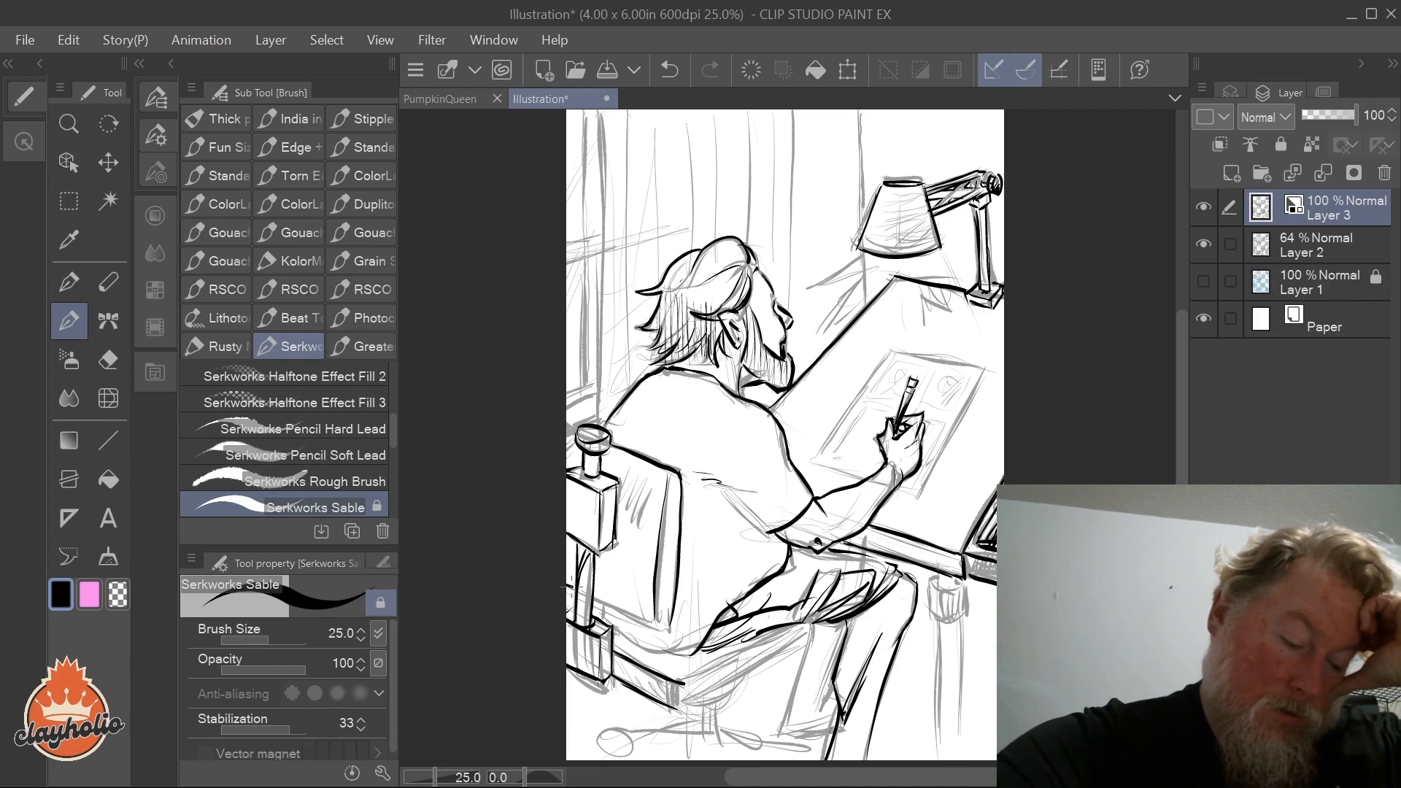
pyautogui.moveTo(568, 586)
pyautogui.mouseDown()
pyautogui.moveTo(655, 625)
pyautogui.moveTo(682, 607)
pyautogui.mouseUp()
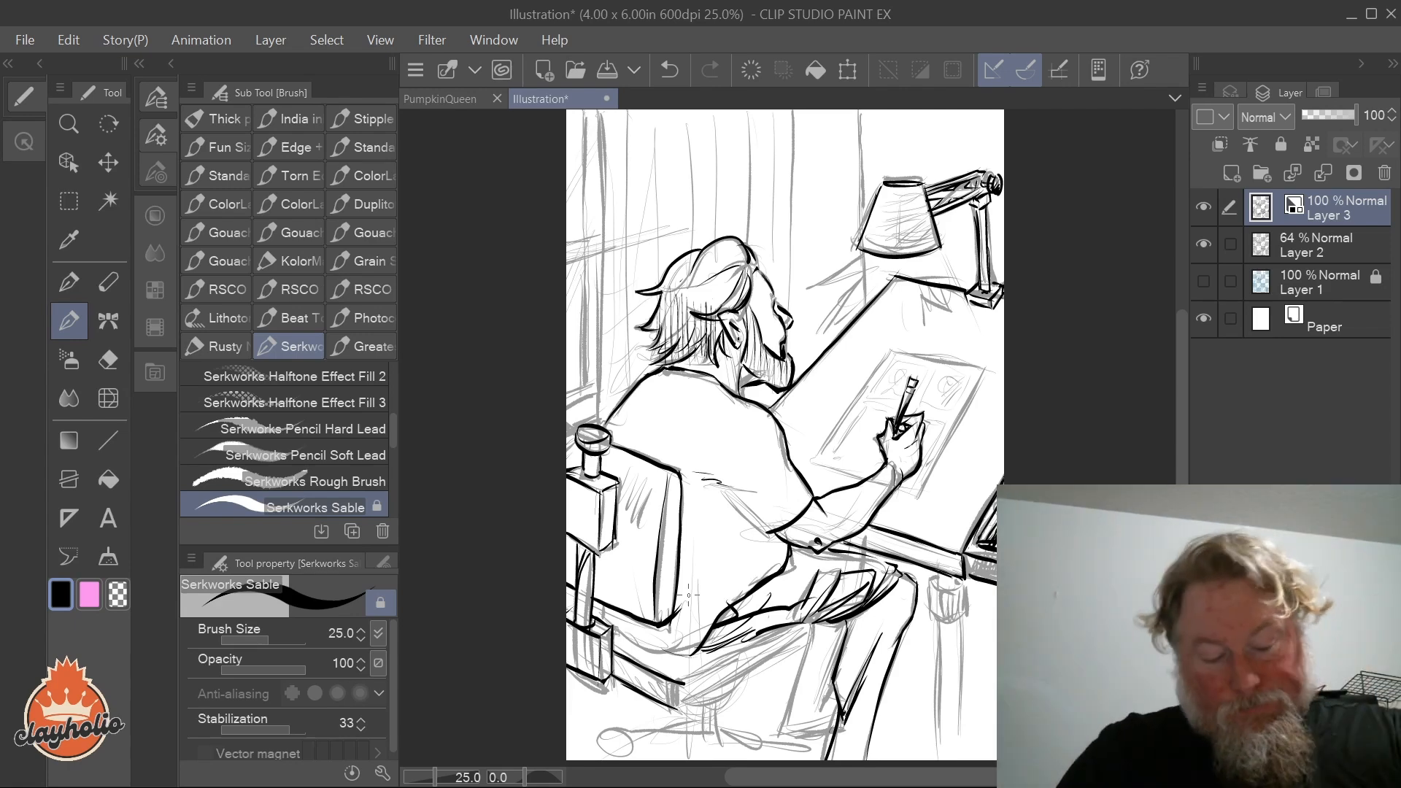
pyautogui.moveTo(671, 681)
pyautogui.mouseDown()
pyautogui.moveTo(678, 708)
pyautogui.moveTo(791, 625)
pyautogui.mouseUp()
pyautogui.moveTo(690, 705); pyautogui.dragTo(817, 625)
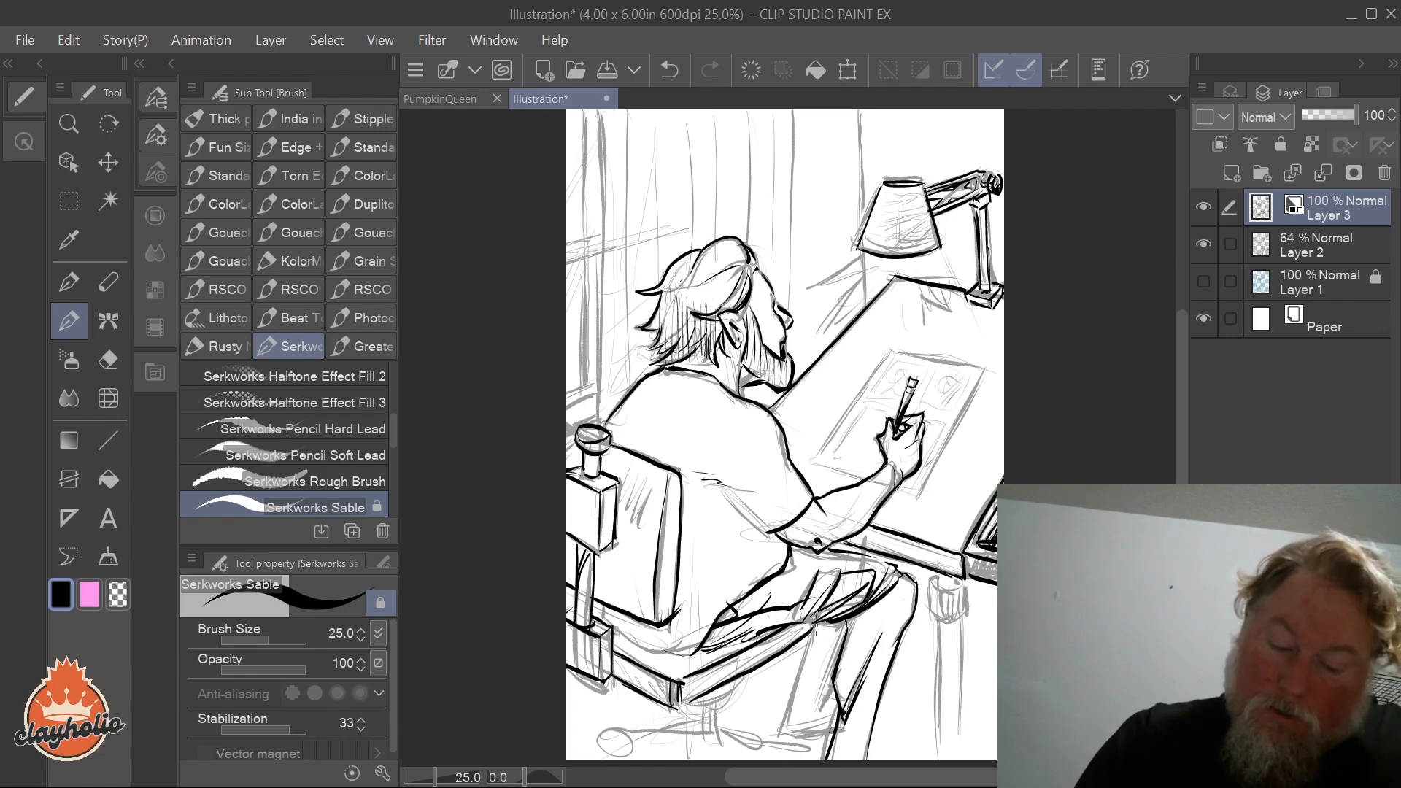
# Step: Ink the far lower leg and foot, touch up the knee, and outline the seat's rear edge
pyautogui.moveTo(804, 639)
pyautogui.mouseDown()
pyautogui.moveTo(807, 657)
pyautogui.moveTo(821, 643)
pyautogui.moveTo(779, 730)
pyautogui.moveTo(794, 737)
pyautogui.mouseUp()
pyautogui.moveTo(817, 687)
pyautogui.mouseDown()
pyautogui.moveTo(809, 711)
pyautogui.moveTo(825, 699)
pyautogui.moveTo(823, 721)
pyautogui.moveTo(820, 702)
pyautogui.moveTo(795, 739)
pyautogui.moveTo(829, 736)
pyautogui.moveTo(781, 733)
pyautogui.moveTo(839, 714)
pyautogui.mouseUp()
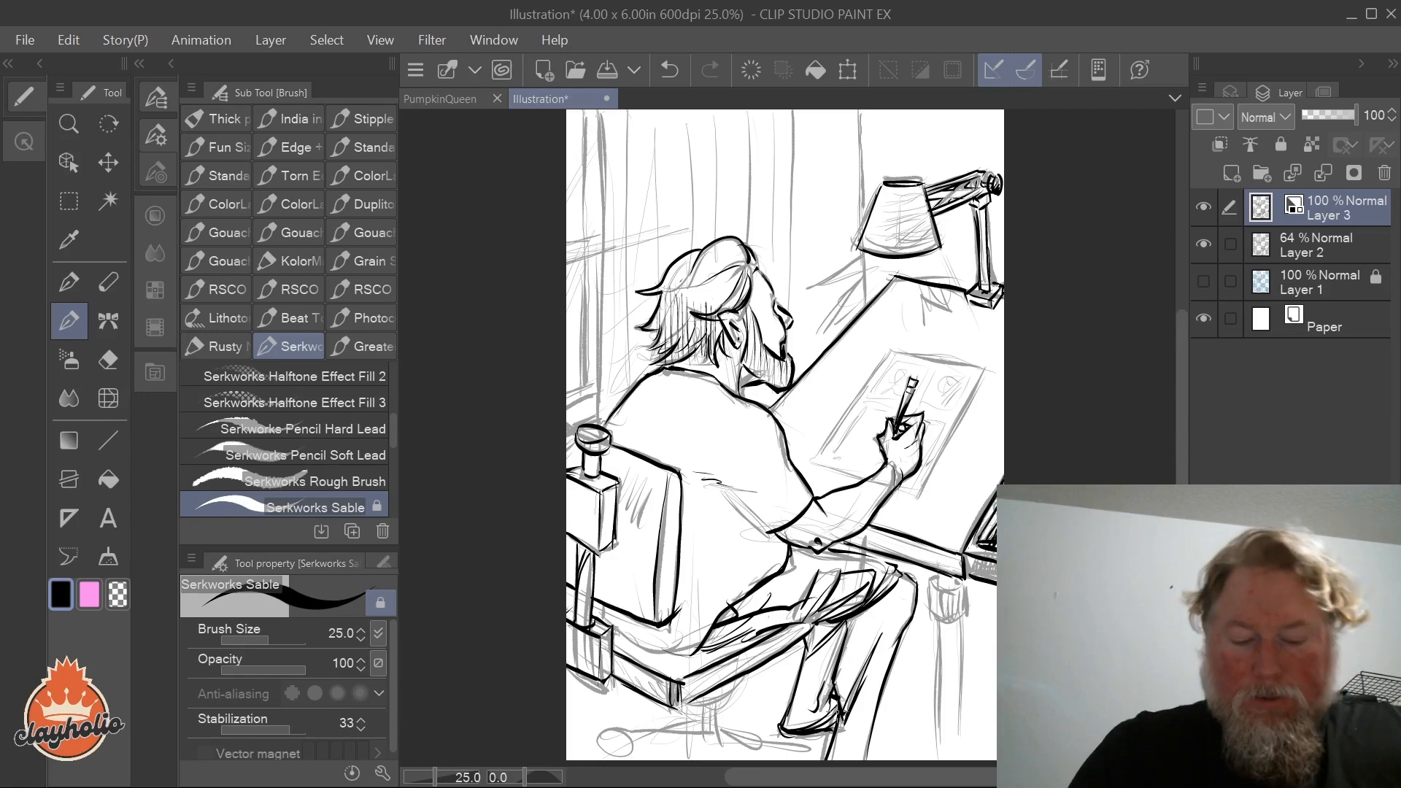
pyautogui.moveTo(909, 566); pyautogui.dragTo(891, 588)
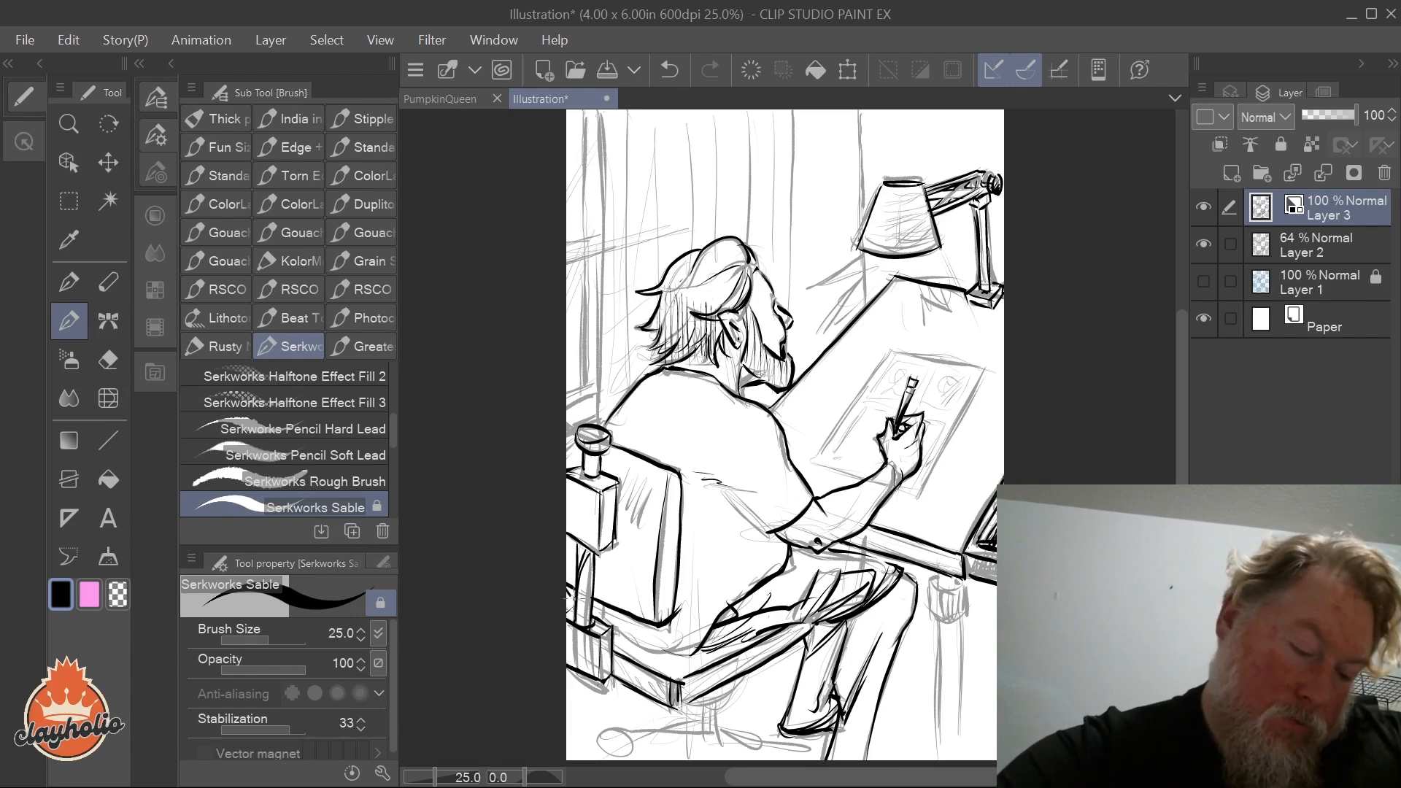
pyautogui.moveTo(613, 629)
pyautogui.mouseDown()
pyautogui.moveTo(675, 655)
pyautogui.moveTo(703, 635)
pyautogui.moveTo(692, 654)
pyautogui.mouseUp()
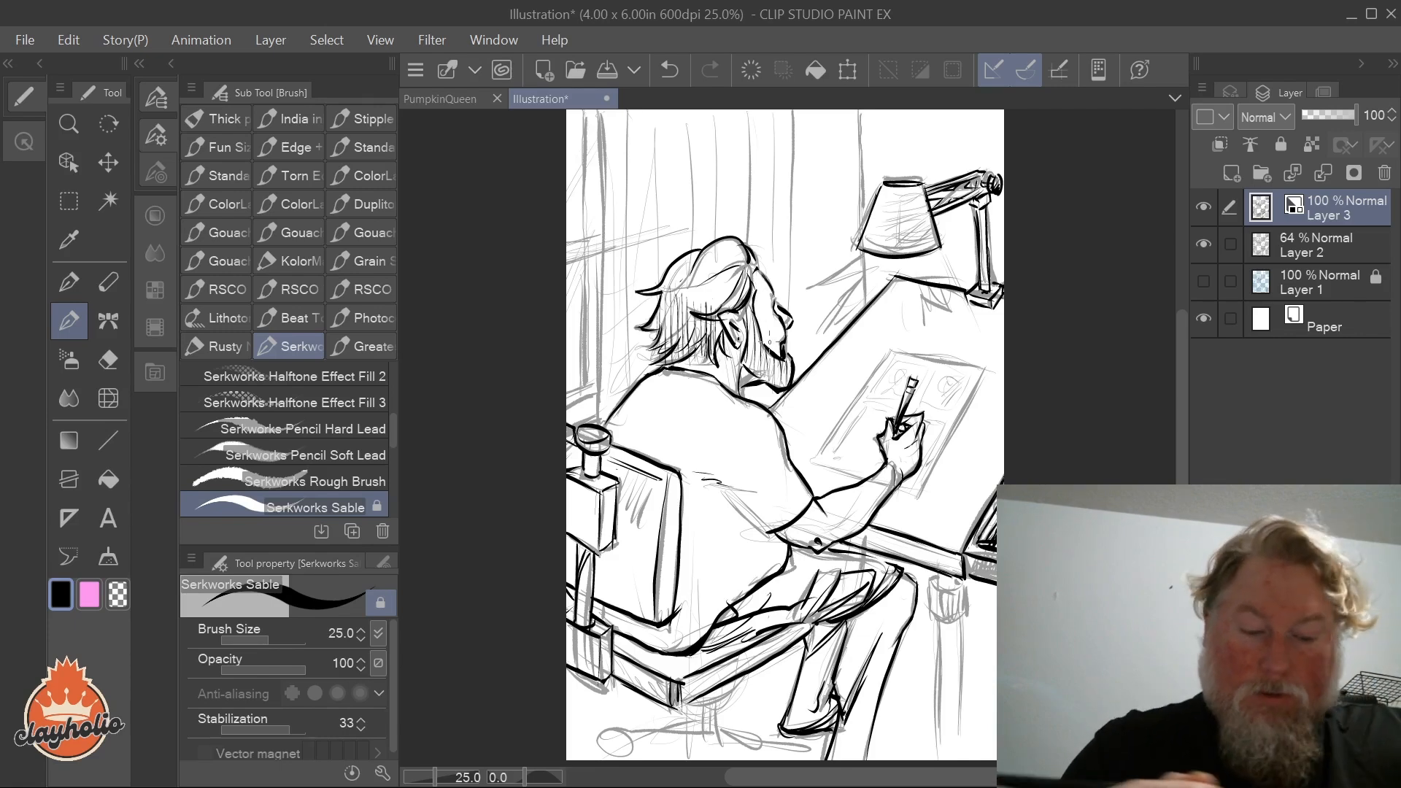
# Step: Ink the outline of the paper on the drafting table and the small panel frames drawn on it
pyautogui.moveTo(890, 350); pyautogui.dragTo(819, 458)
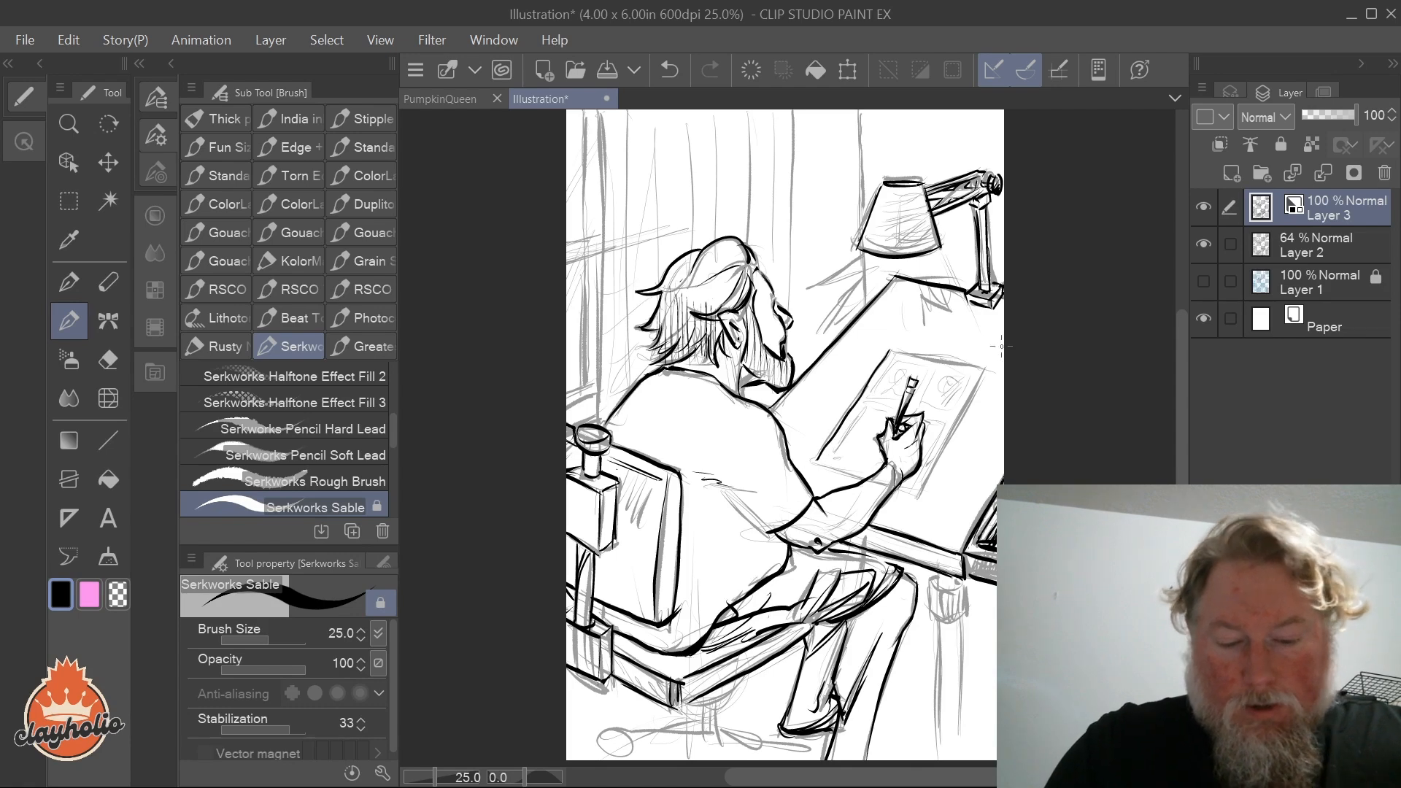
pyautogui.moveTo(982, 375); pyautogui.dragTo(920, 494)
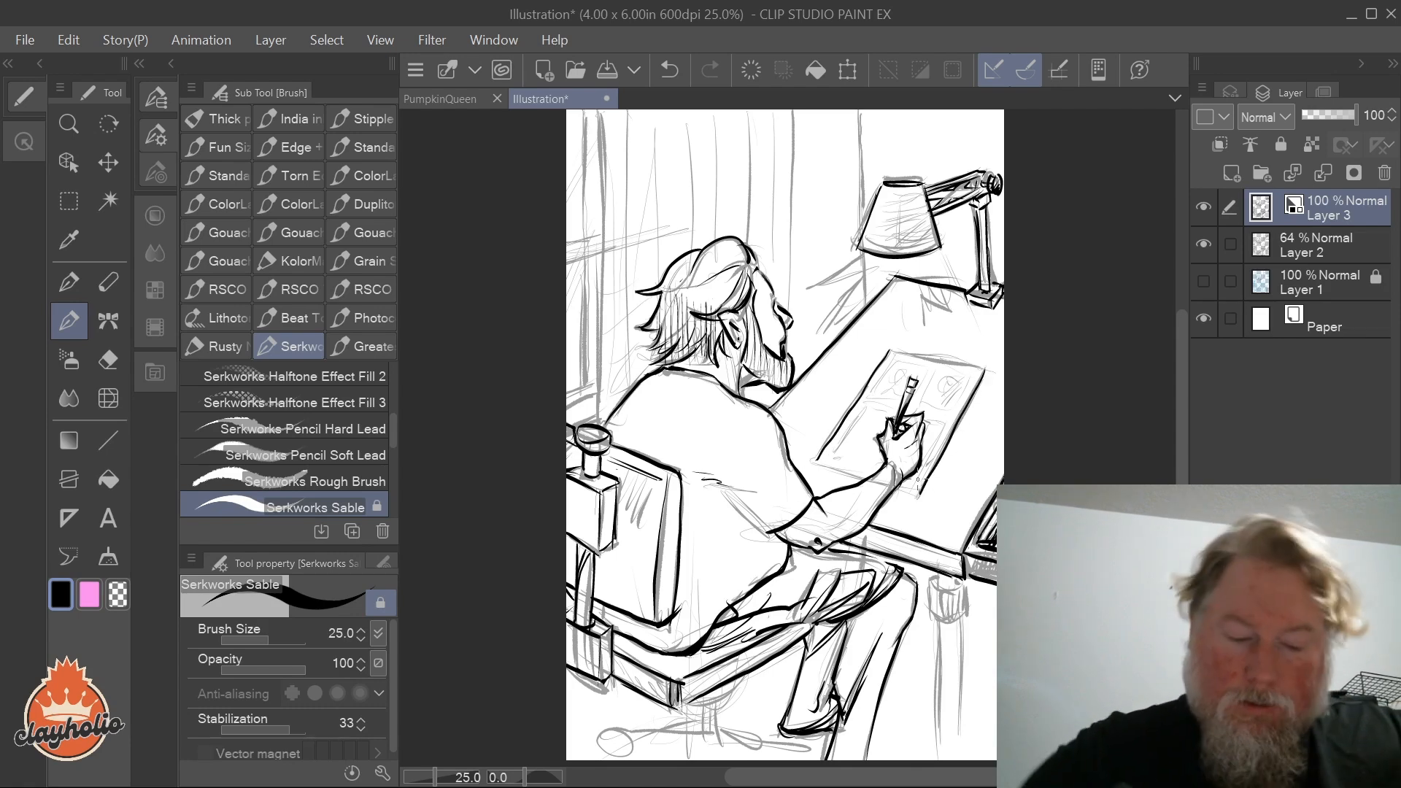
pyautogui.moveTo(815, 461); pyautogui.dragTo(861, 480)
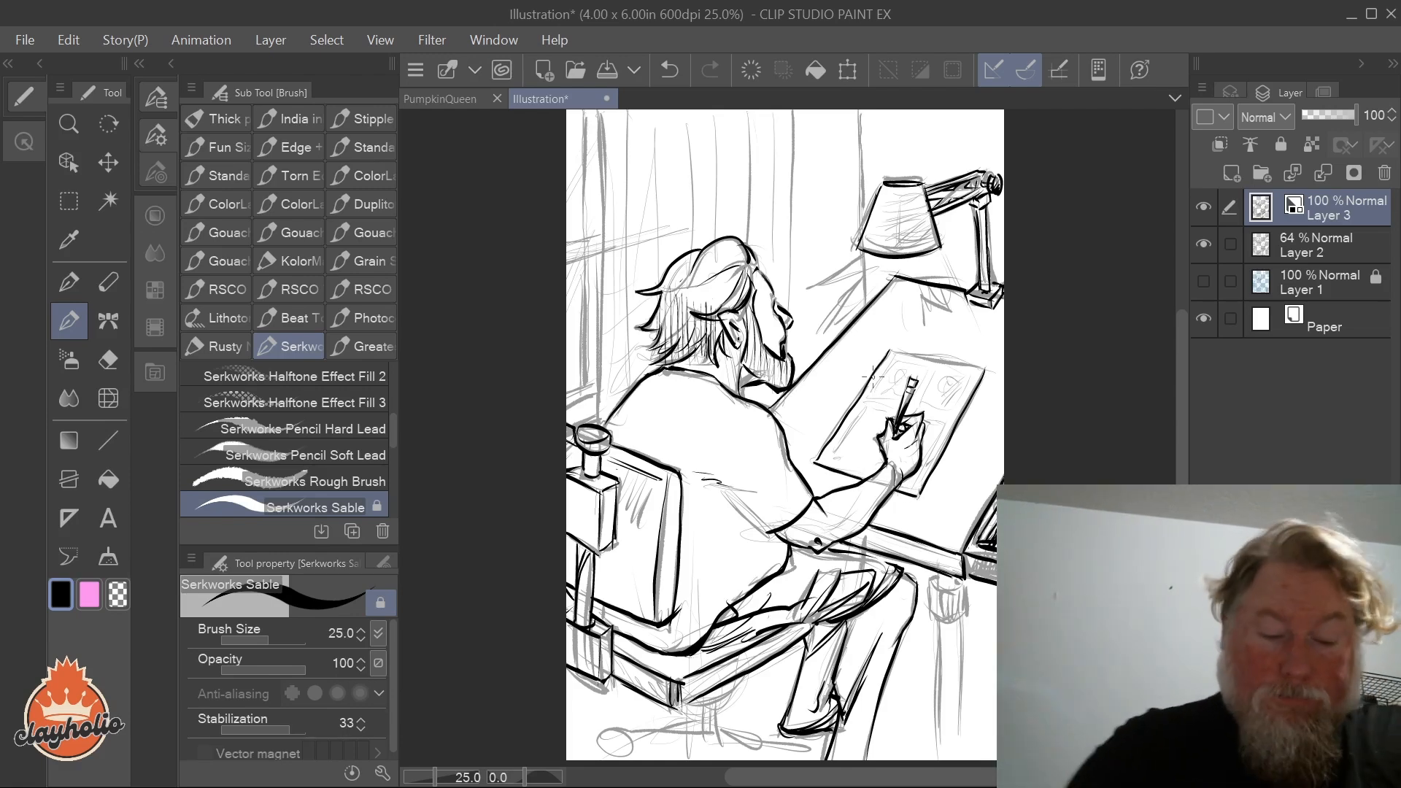
pyautogui.moveTo(903, 352); pyautogui.dragTo(981, 371)
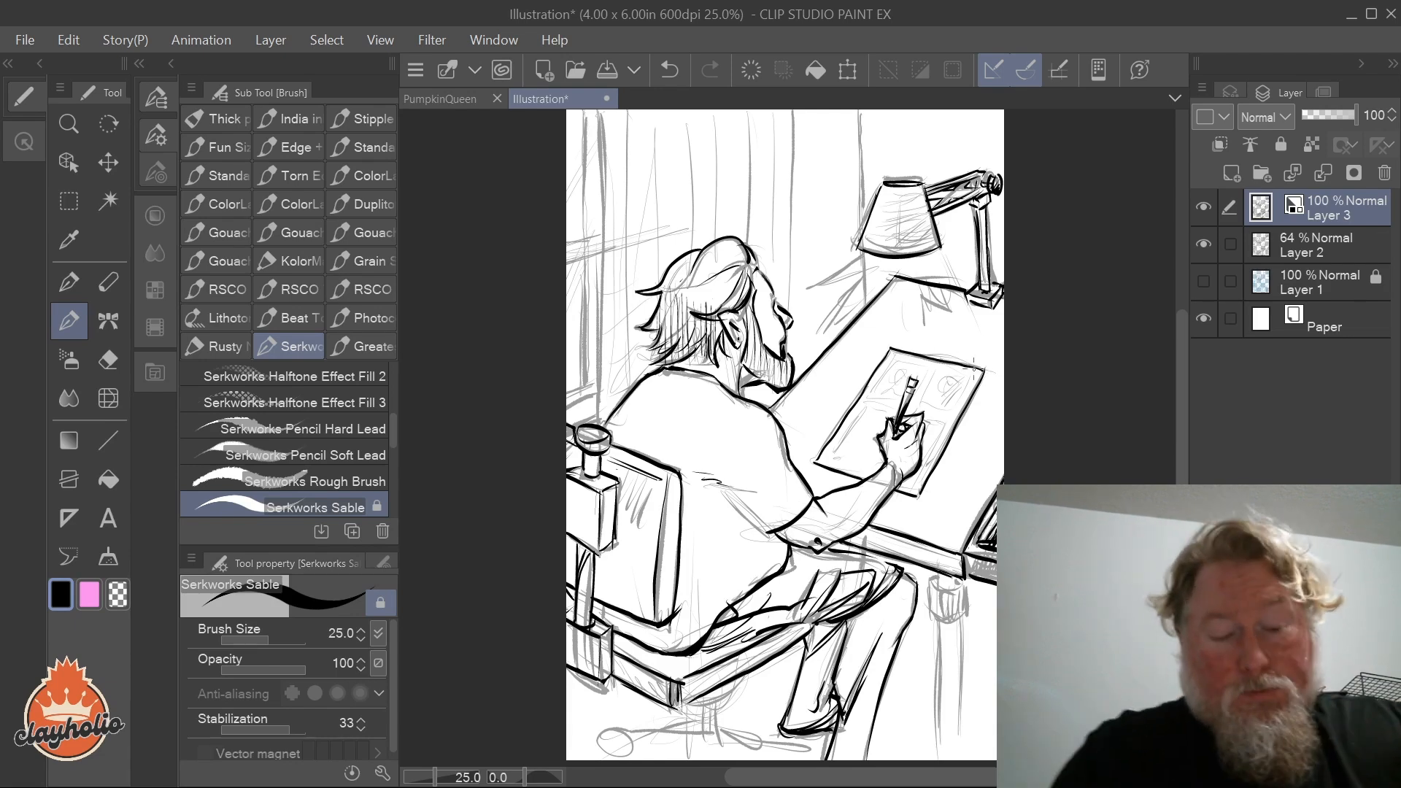
pyautogui.moveTo(890, 361)
pyautogui.mouseDown()
pyautogui.moveTo(869, 398)
pyautogui.moveTo(893, 400)
pyautogui.mouseUp()
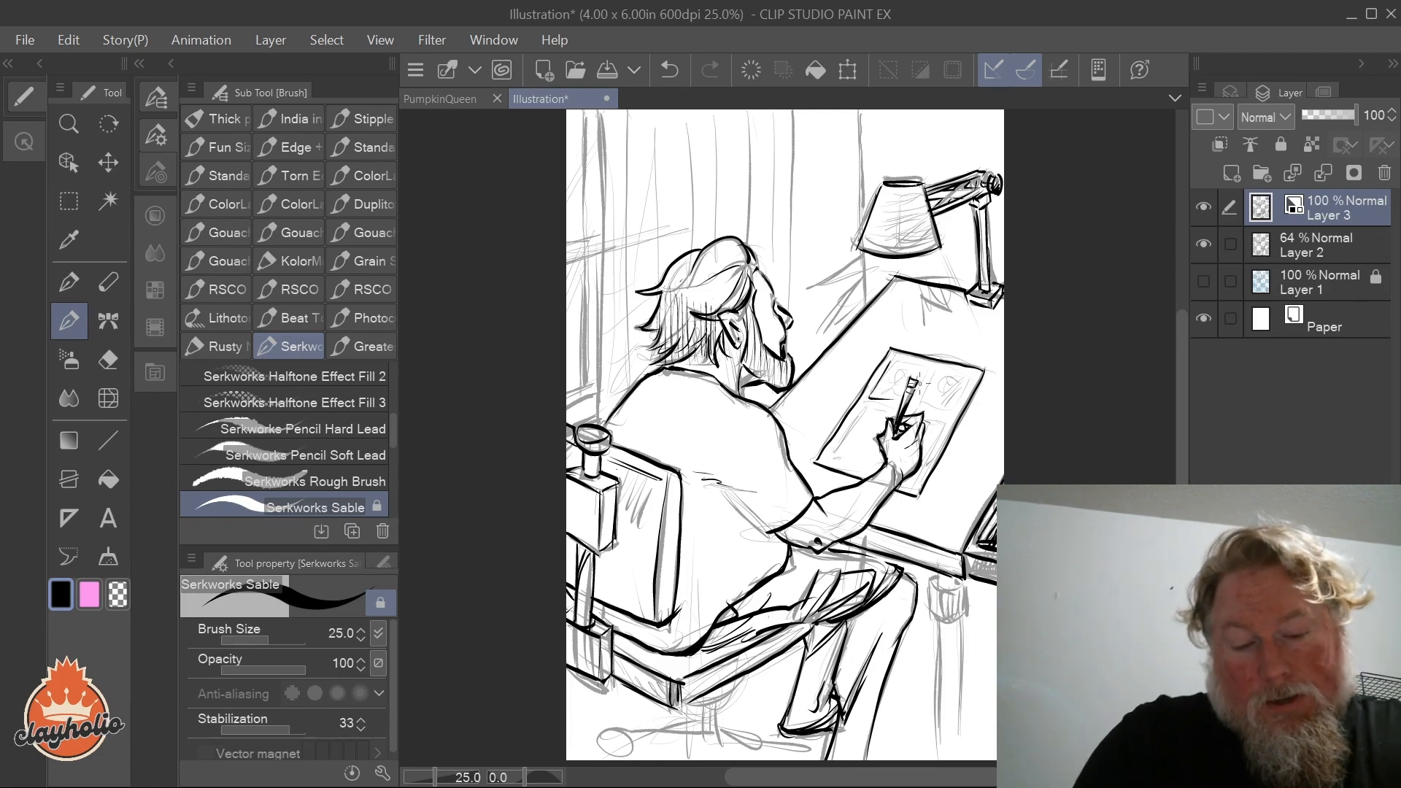
pyautogui.hotkey('ctrl', 'z')
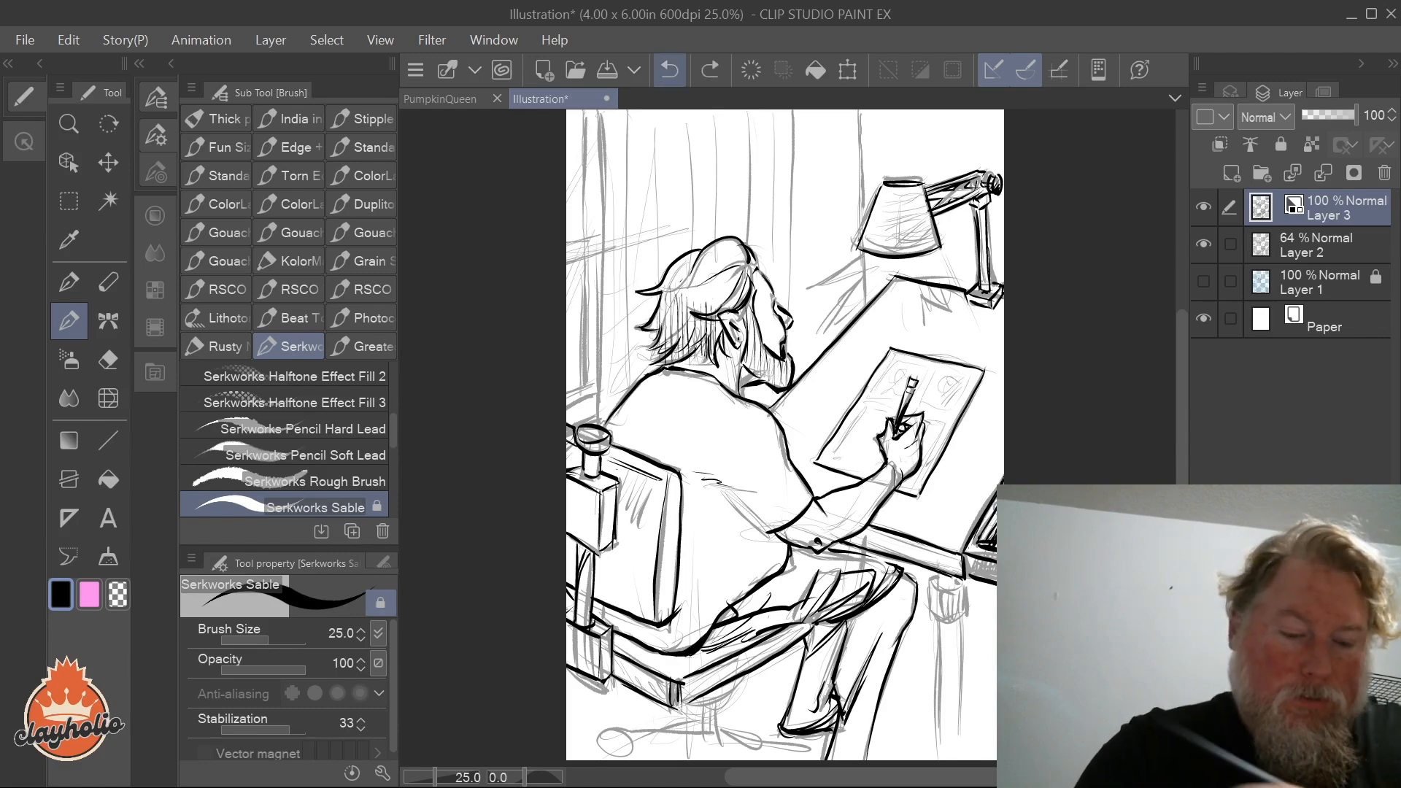
pyautogui.moveTo(892, 360)
pyautogui.mouseDown()
pyautogui.moveTo(871, 398)
pyautogui.moveTo(930, 391)
pyautogui.moveTo(929, 371)
pyautogui.moveTo(917, 409)
pyautogui.moveTo(943, 412)
pyautogui.moveTo(930, 414)
pyautogui.moveTo(969, 381)
pyautogui.moveTo(951, 411)
pyautogui.mouseUp()
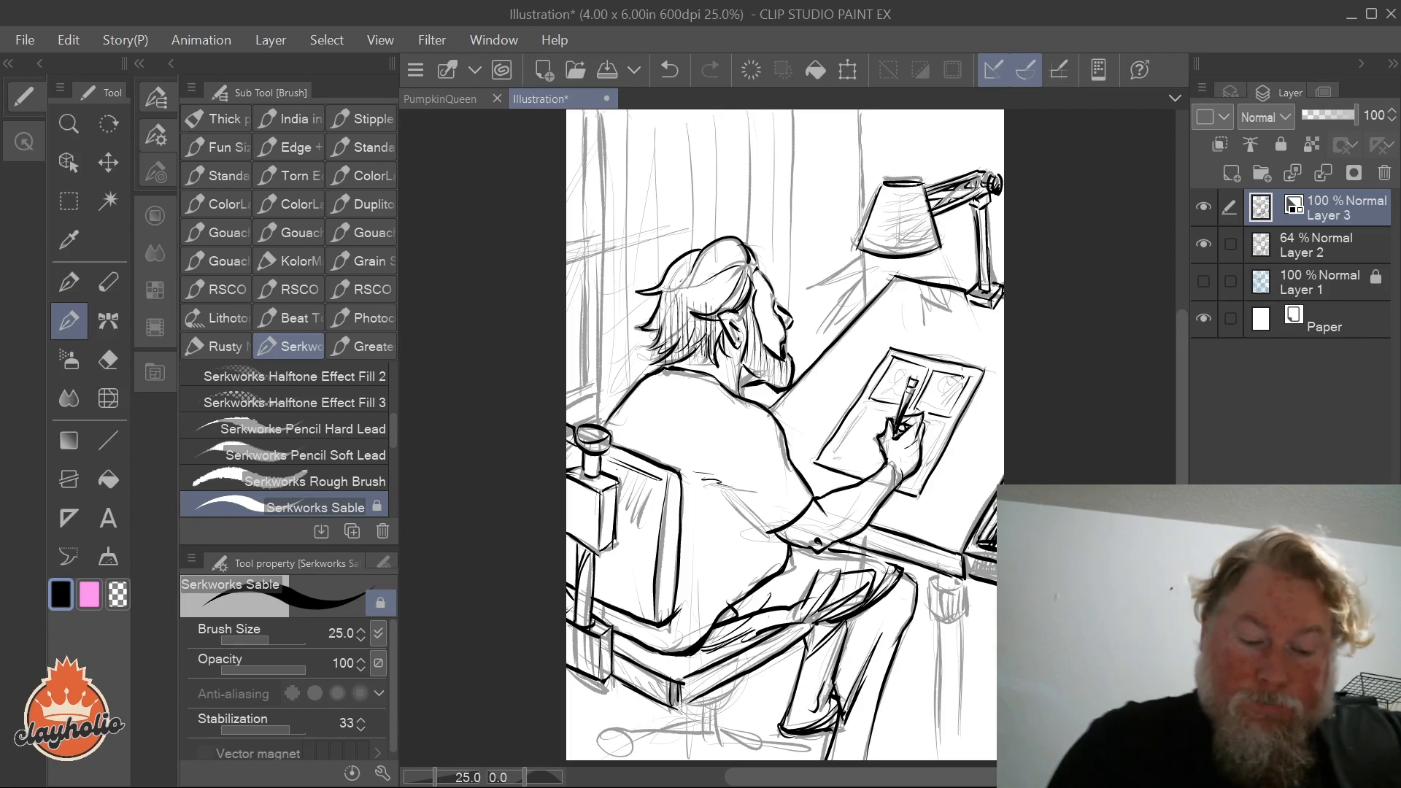
# Step: Ink the inner panel borders on the artist's paper and the curved light-edge lines around the area beneath the lamp
pyautogui.moveTo(867, 407); pyautogui.dragTo(834, 459)
pyautogui.moveTo(929, 421)
pyautogui.mouseDown()
pyautogui.moveTo(946, 426)
pyautogui.moveTo(918, 484)
pyautogui.mouseUp()
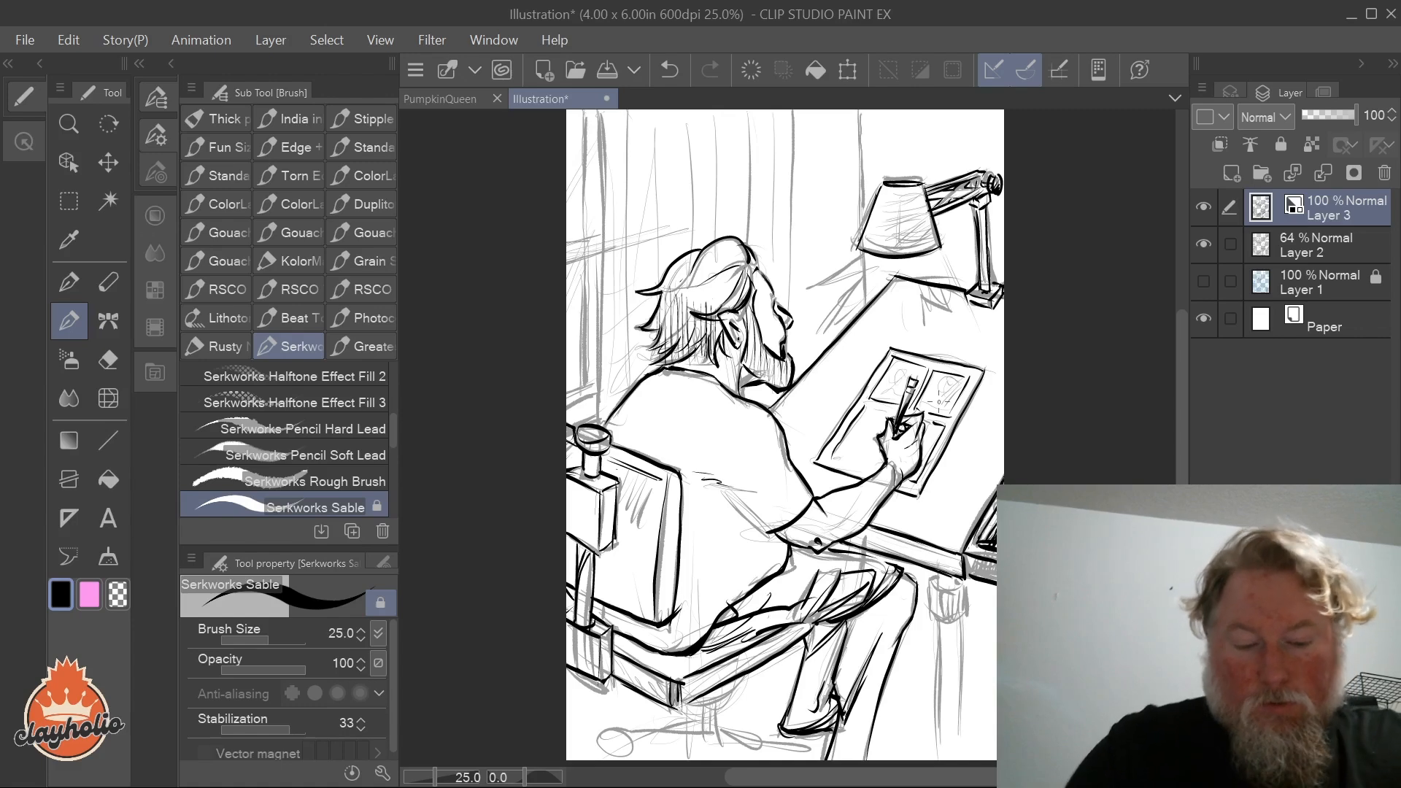
pyautogui.moveTo(866, 406); pyautogui.dragTo(892, 416)
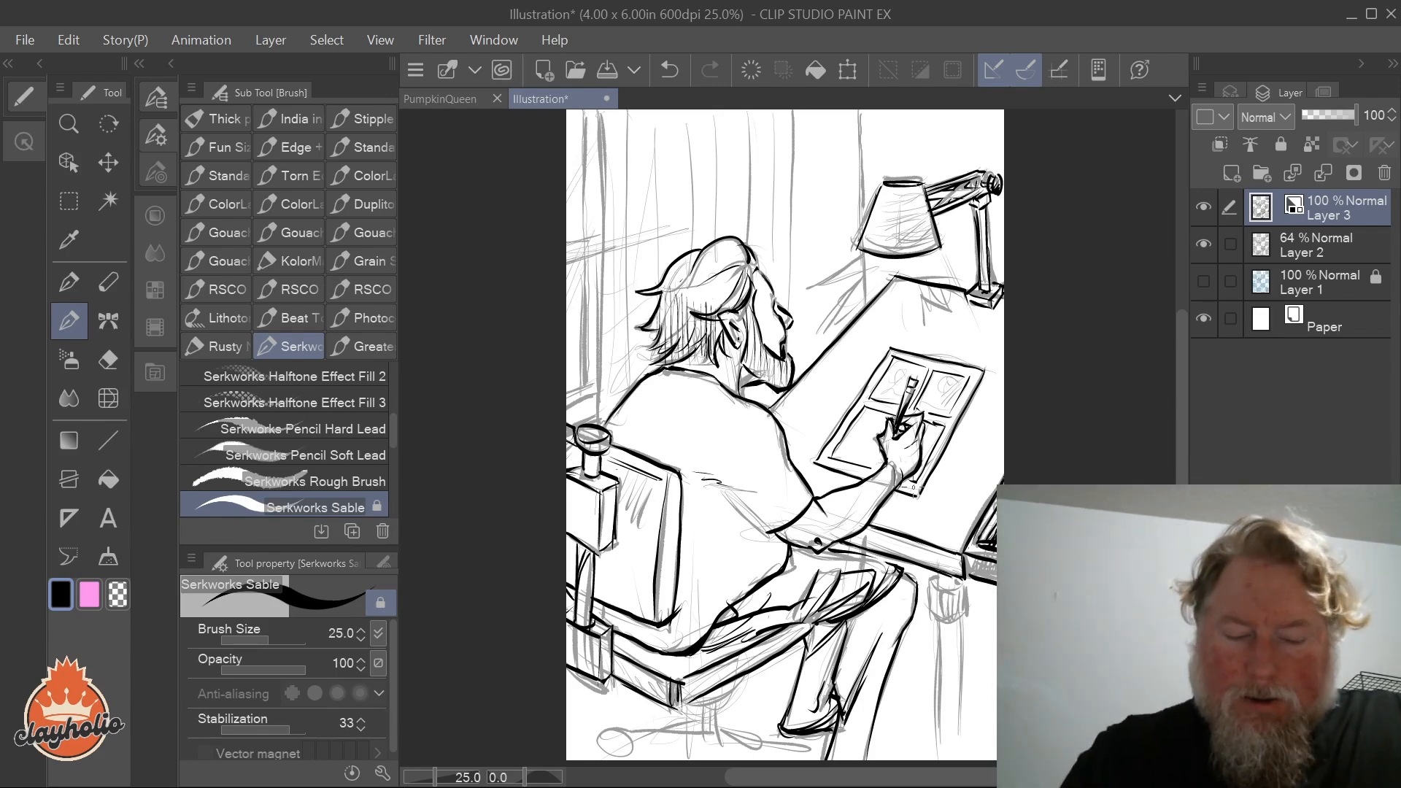
pyautogui.moveTo(869, 254)
pyautogui.mouseDown()
pyautogui.moveTo(801, 298)
pyautogui.moveTo(833, 328)
pyautogui.moveTo(904, 290)
pyautogui.moveTo(889, 316)
pyautogui.moveTo(898, 339)
pyautogui.moveTo(968, 255)
pyautogui.moveTo(946, 298)
pyautogui.moveTo(964, 261)
pyautogui.mouseUp()
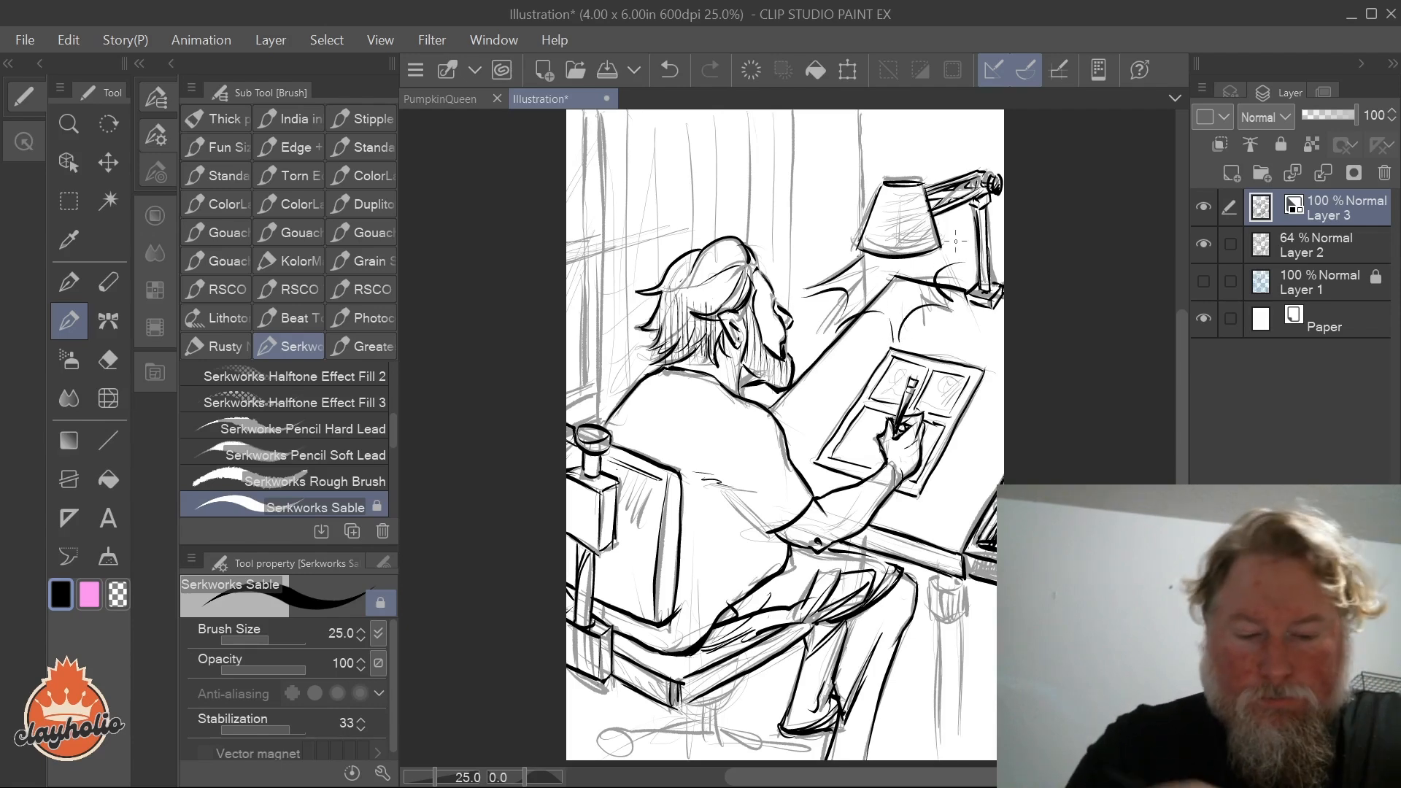
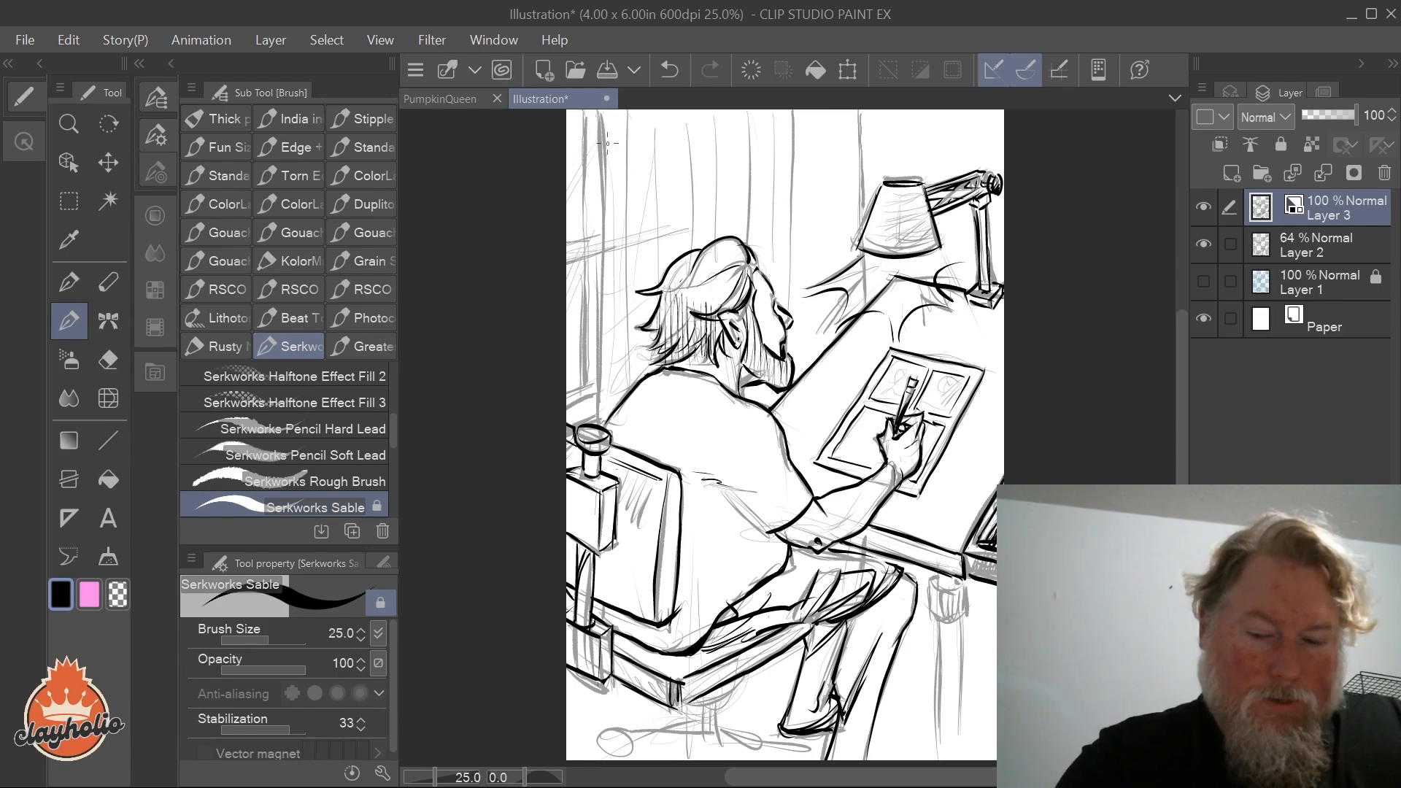
# Step: Ink three long vertical background lines for the window edge, the curtain edge beside the face and the wall line above the lamp
pyautogui.moveTo(1183, 435); pyautogui.dragTo(1182, 410)
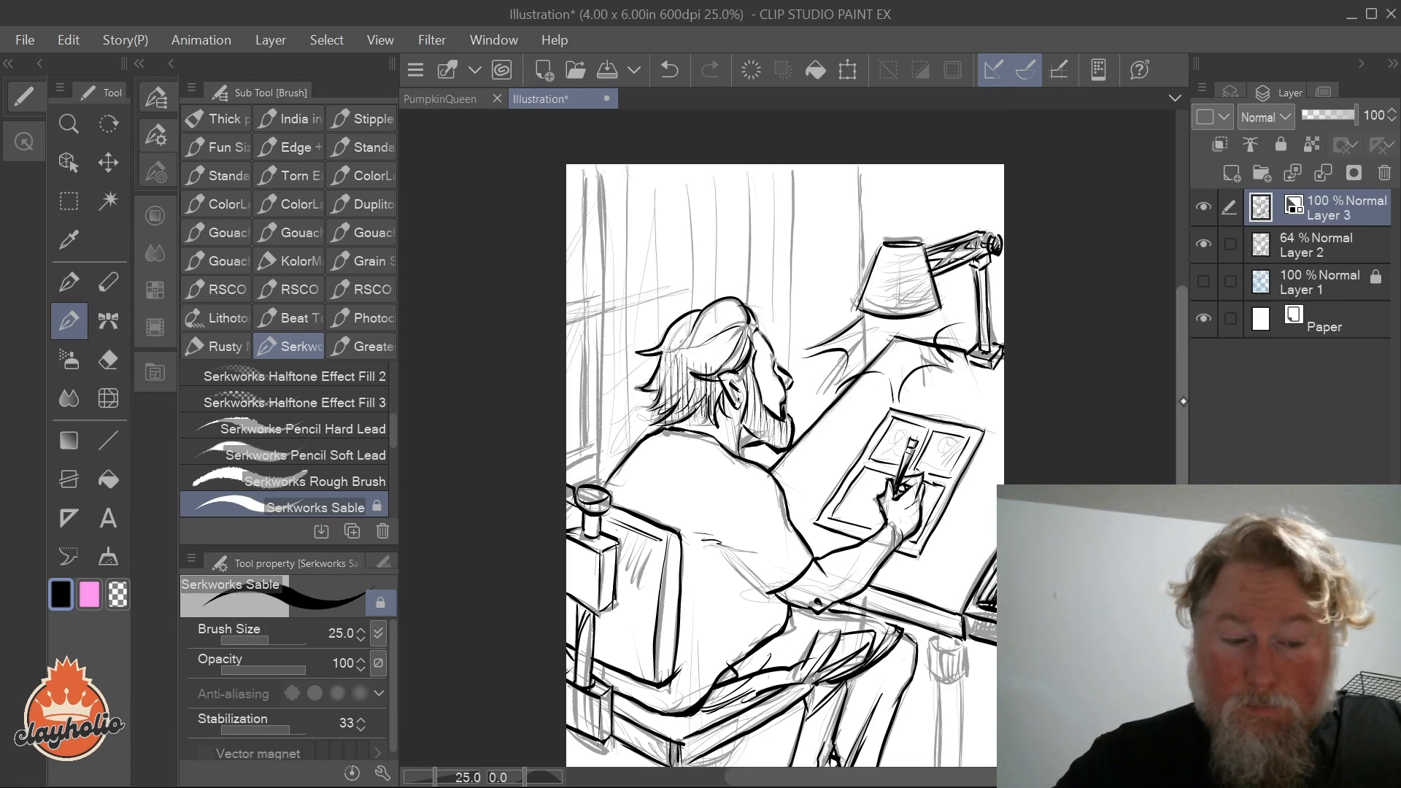
pyautogui.moveTo(600, 175); pyautogui.dragTo(602, 499)
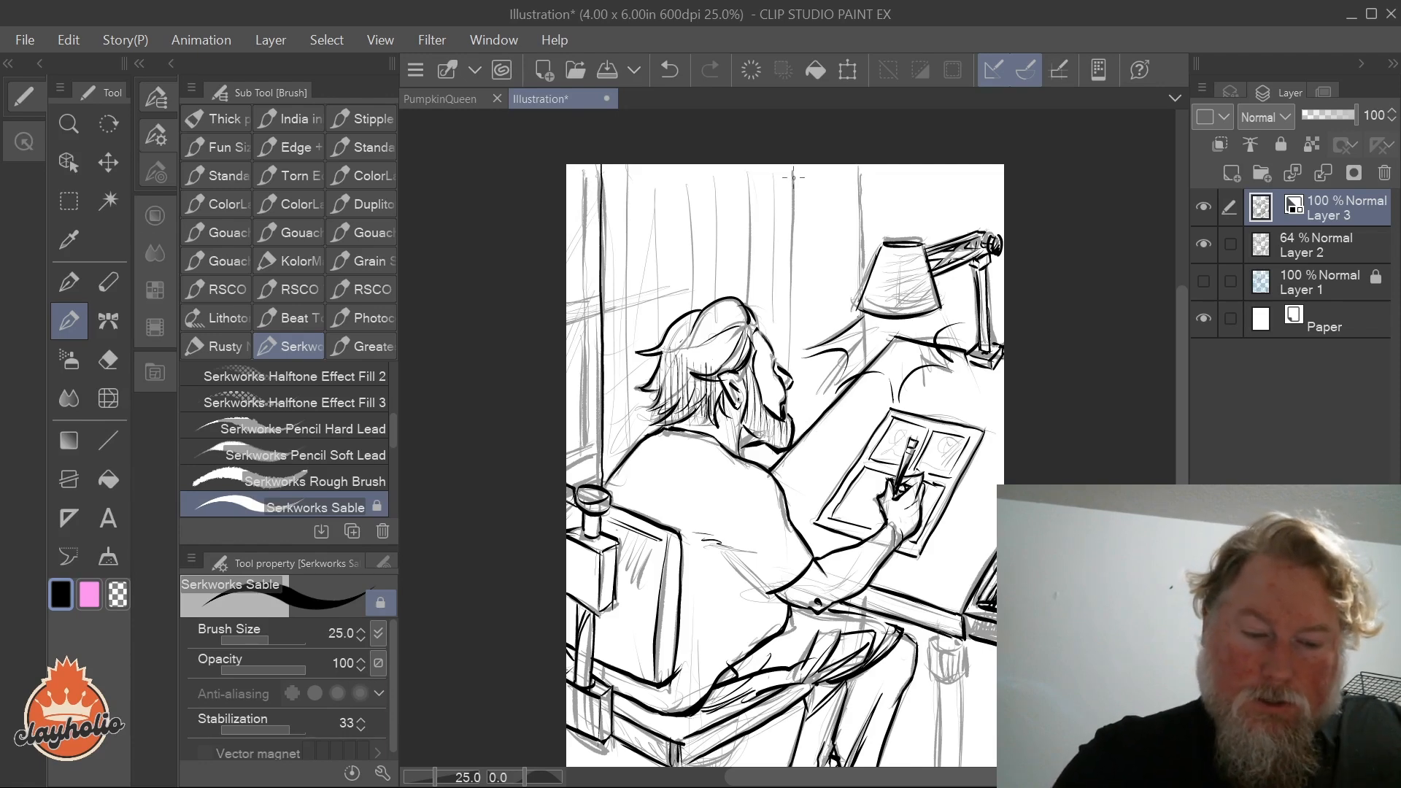
pyautogui.moveTo(794, 163); pyautogui.dragTo(795, 419)
pyautogui.moveTo(861, 167); pyautogui.dragTo(865, 291)
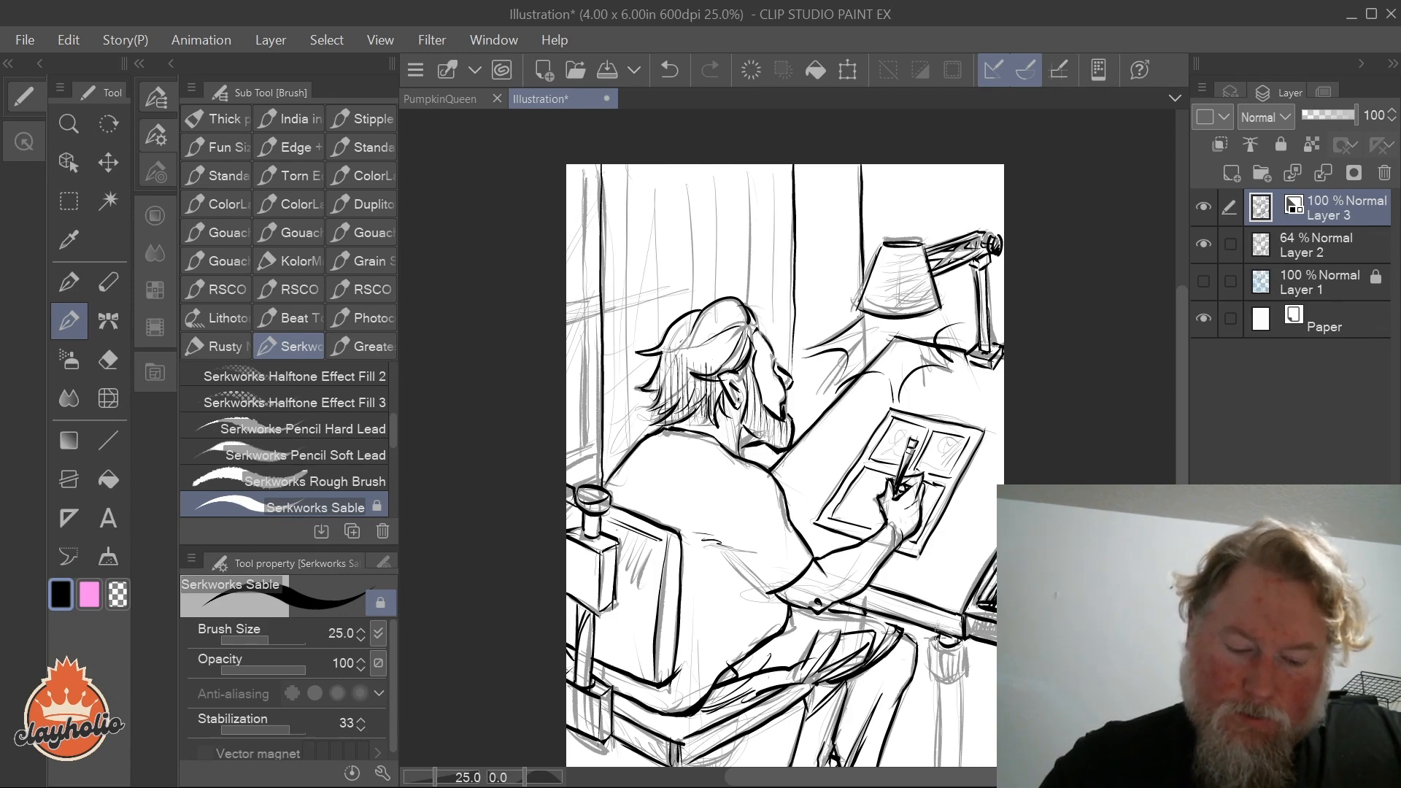
# Step: Ink the round collar under the drafting table and both long edges of the table leg below it
pyautogui.moveTo(969, 643)
pyautogui.mouseDown()
pyautogui.moveTo(969, 673)
pyautogui.moveTo(930, 672)
pyautogui.moveTo(971, 666)
pyautogui.mouseUp()
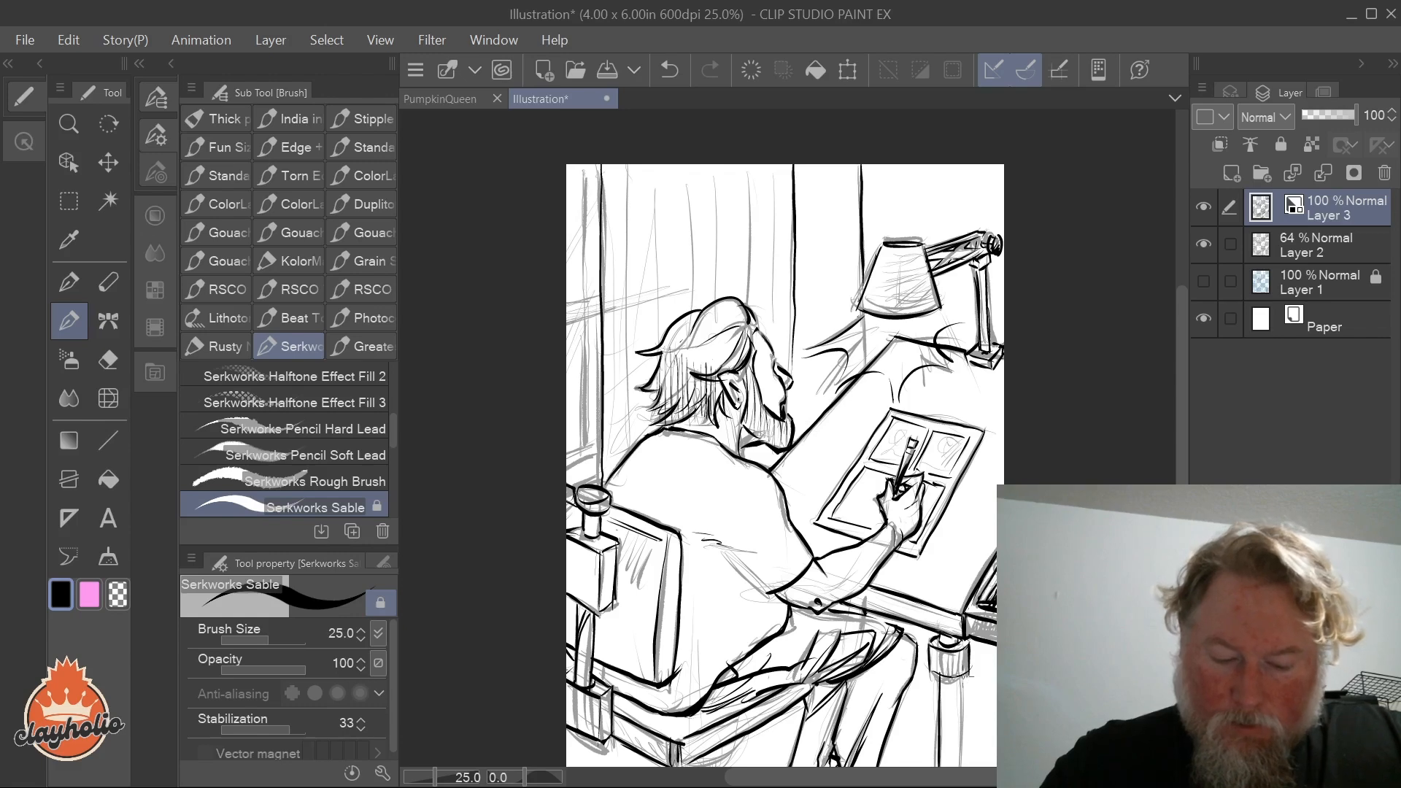
pyautogui.moveTo(964, 673); pyautogui.dragTo(960, 767)
pyautogui.moveTo(1182, 423); pyautogui.dragTo(1183, 455)
pyautogui.moveTo(941, 674); pyautogui.dragTo(943, 741)
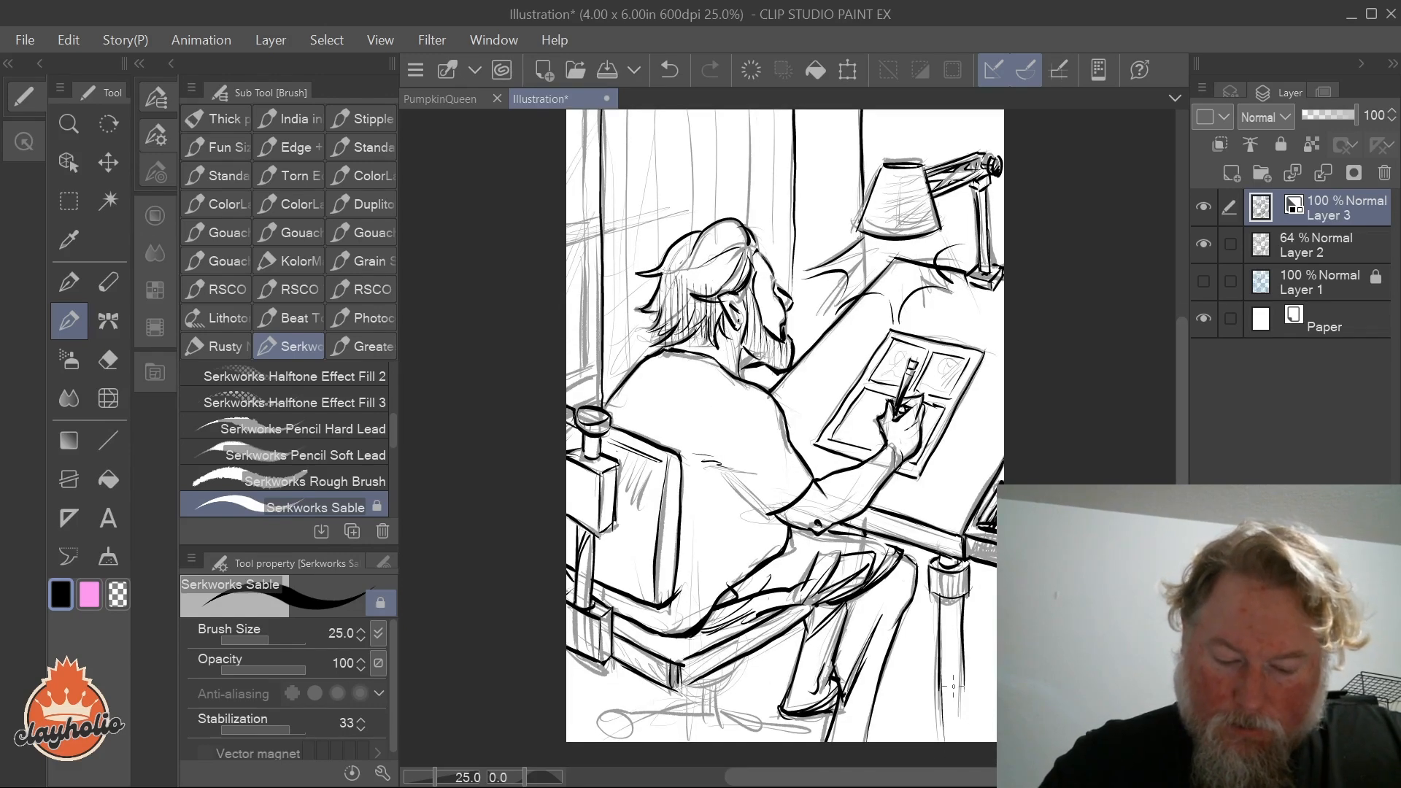
pyautogui.hotkey('ctrl', 'z')
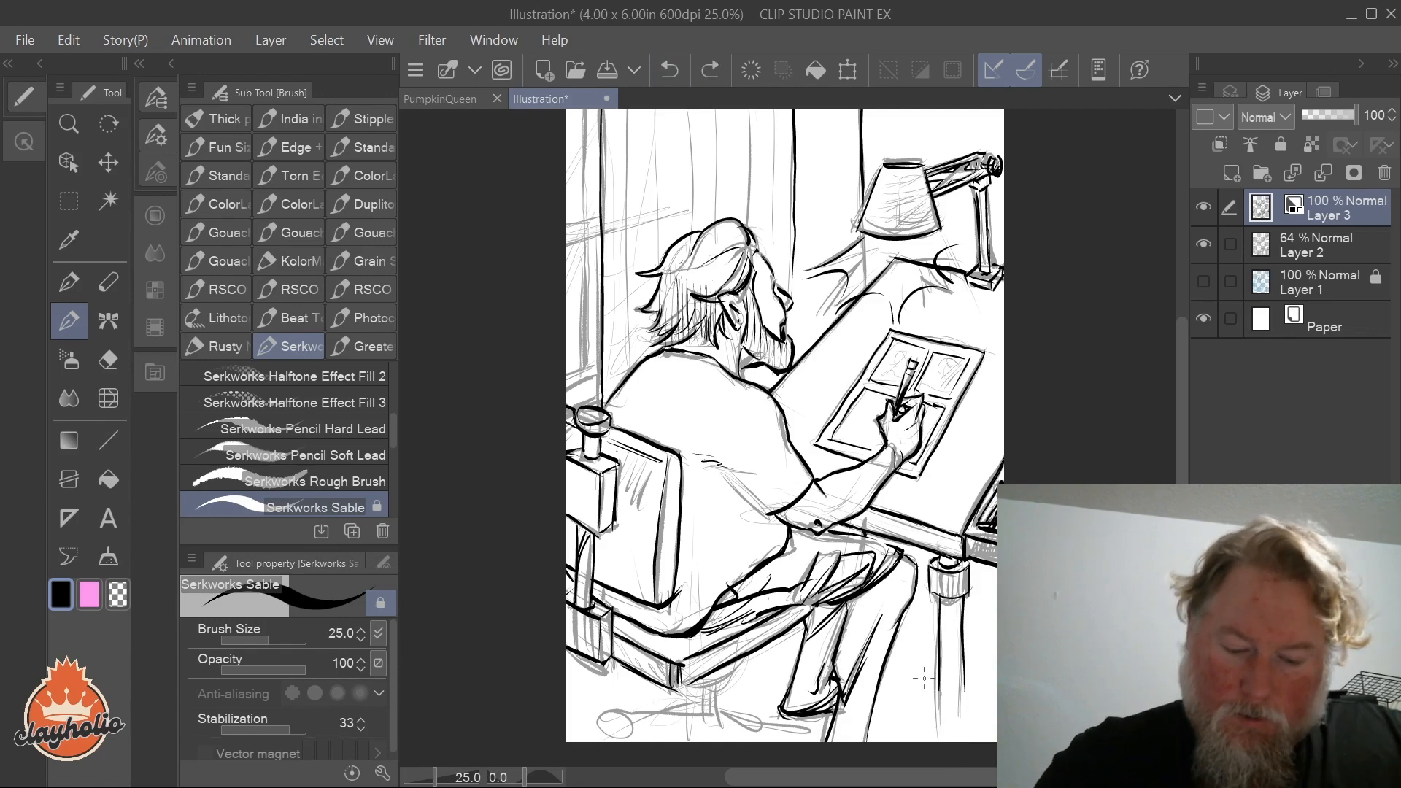
pyautogui.moveTo(939, 673); pyautogui.dragTo(942, 752)
pyautogui.moveTo(963, 663); pyautogui.dragTo(959, 771)
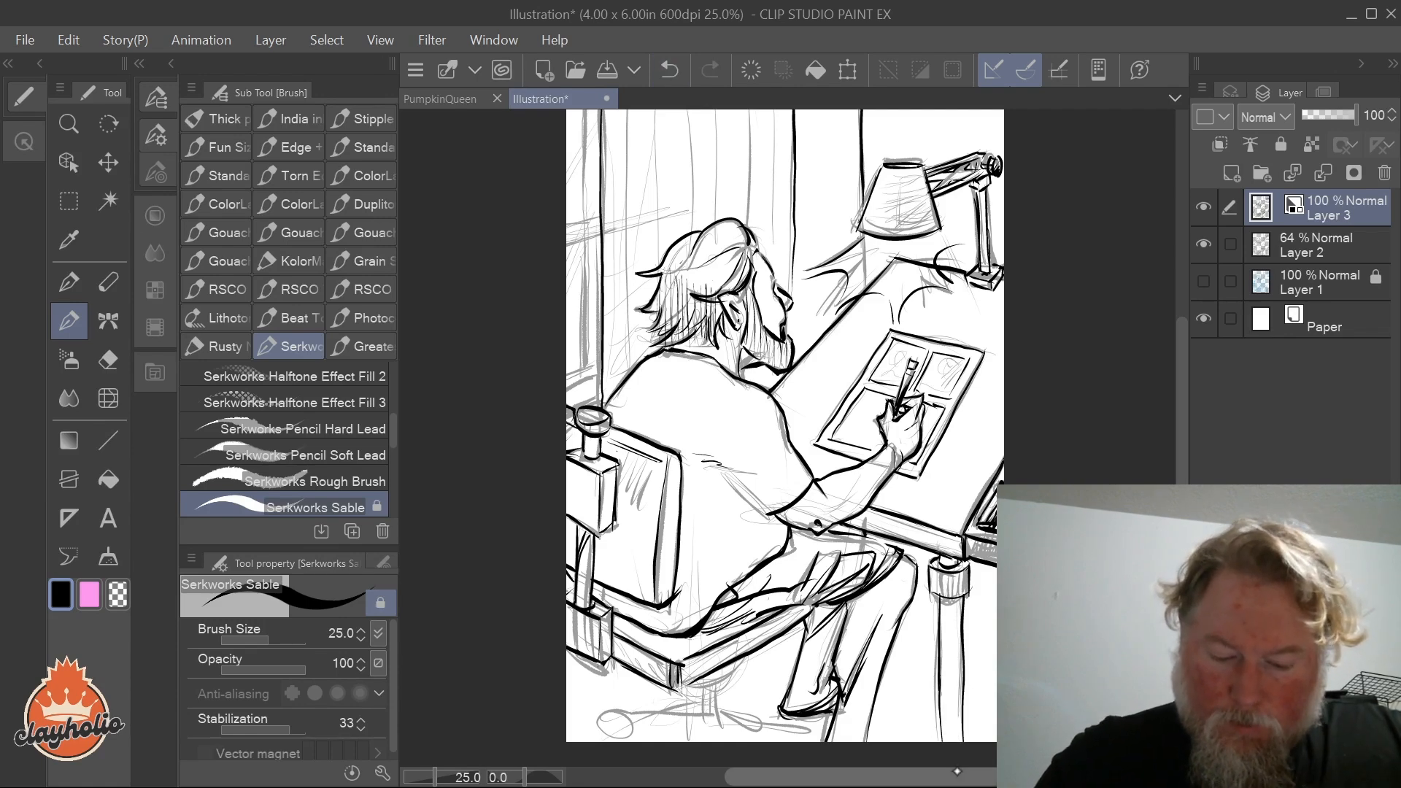
# Step: Add short vertical hatching strokes around the collar at the top of the table leg
pyautogui.moveTo(930, 586)
pyautogui.mouseDown()
pyautogui.moveTo(946, 563)
pyautogui.moveTo(944, 597)
pyautogui.mouseUp()
pyautogui.moveTo(950, 571); pyautogui.dragTo(955, 595)
pyautogui.moveTo(962, 569); pyautogui.dragTo(968, 598)
pyautogui.moveTo(971, 566); pyautogui.dragTo(971, 597)
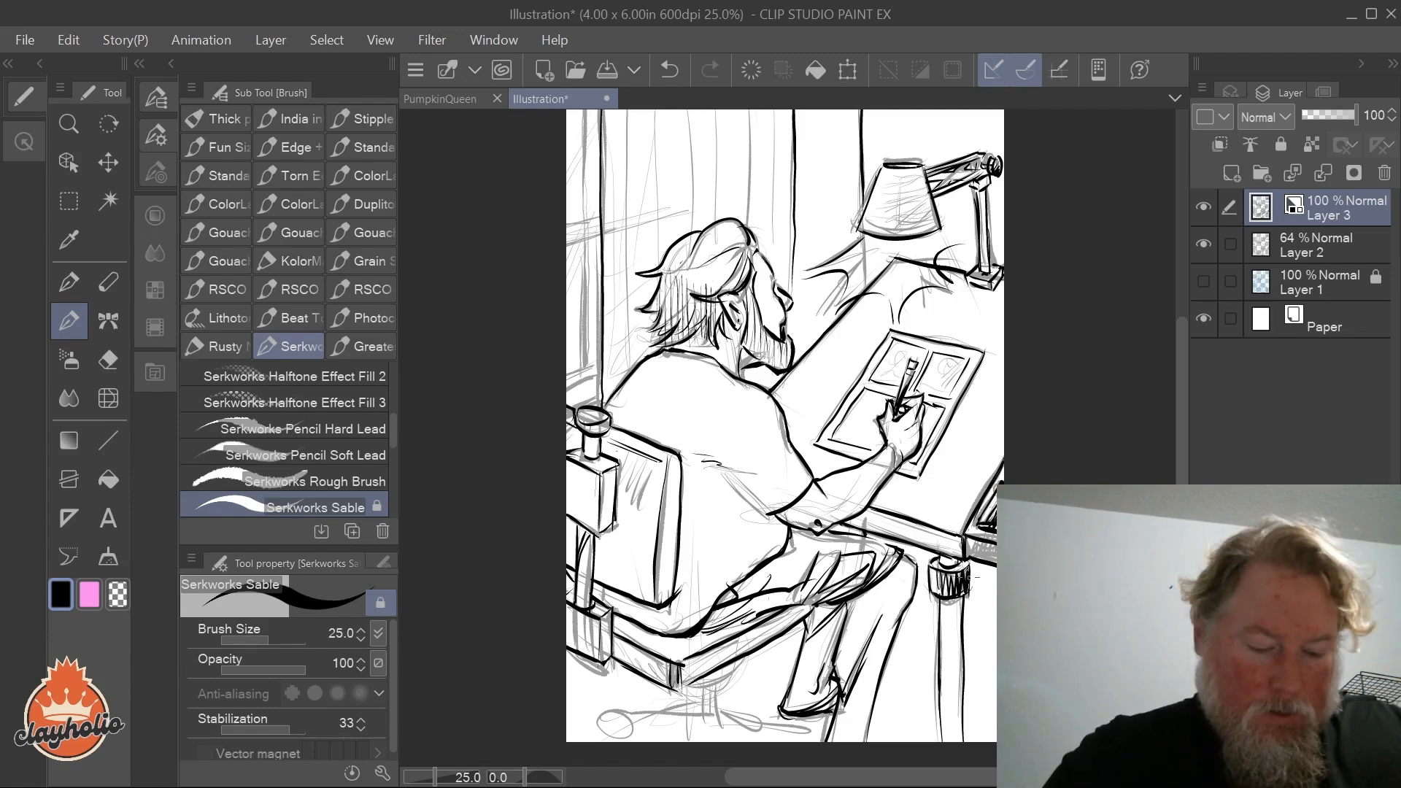
# Step: Ink the seat's front corner and fill the shirt, the seat's side and the table's thick front edge with solid black
pyautogui.moveTo(667, 687); pyautogui.dragTo(711, 671)
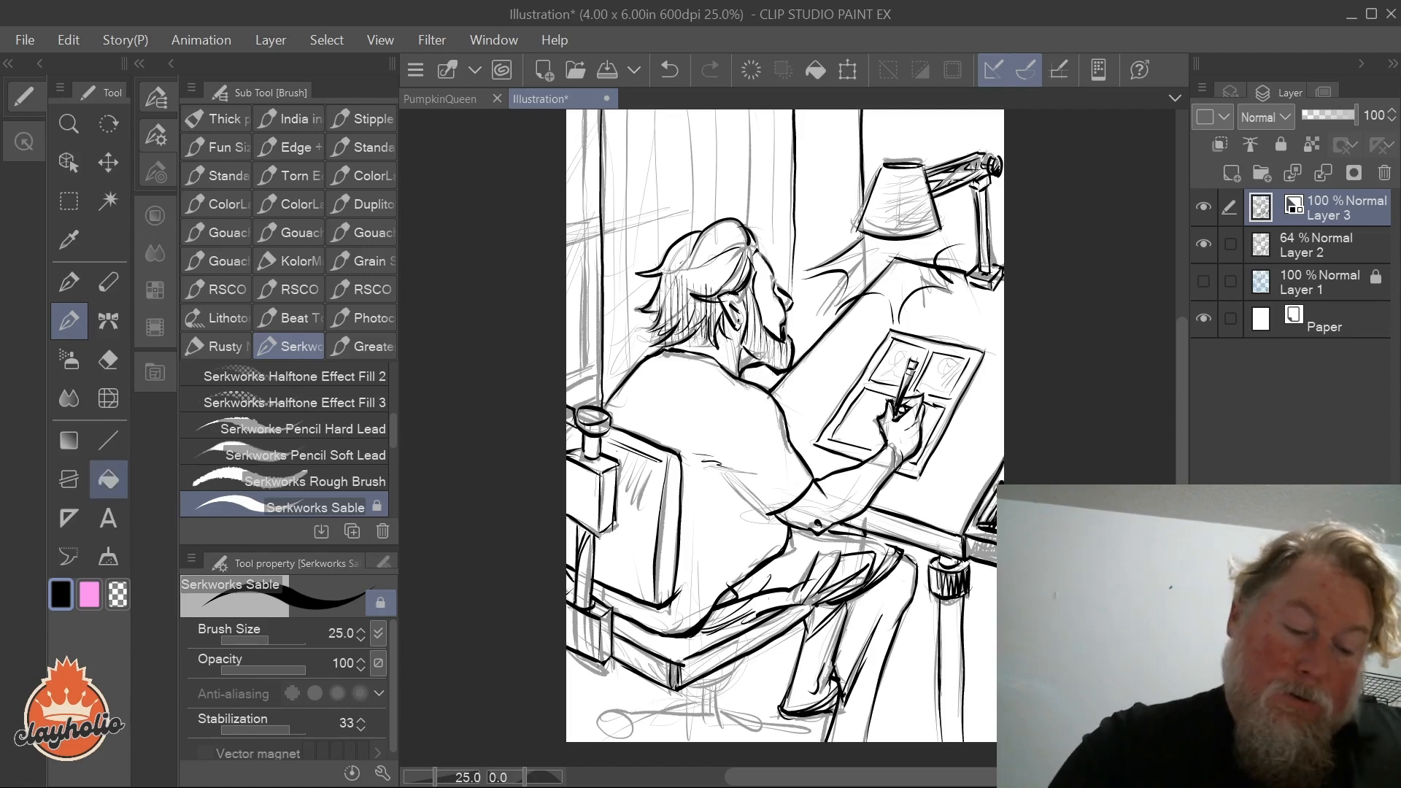
pyautogui.click(108, 479)
pyautogui.click(741, 416)
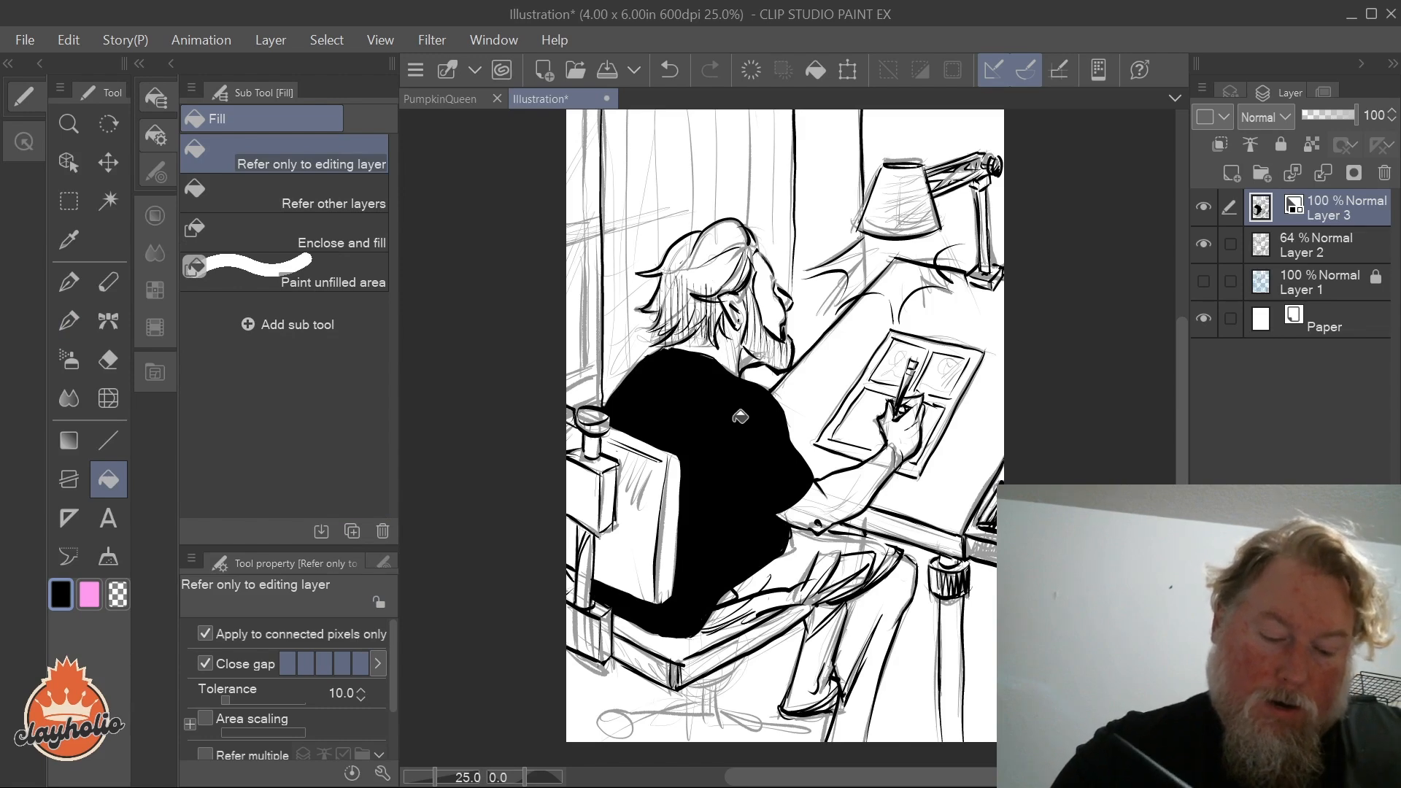
pyautogui.click(741, 639)
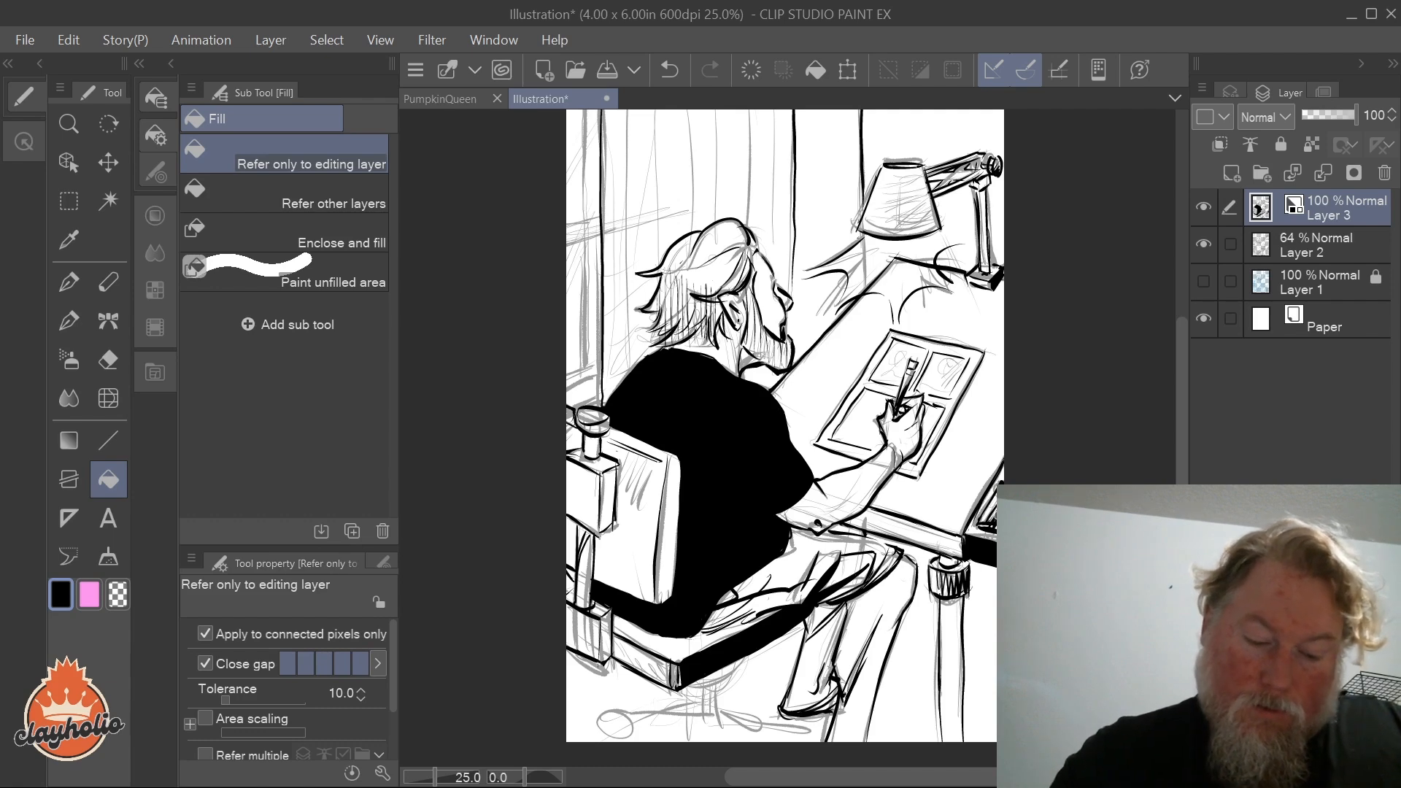
pyautogui.click(1204, 244)
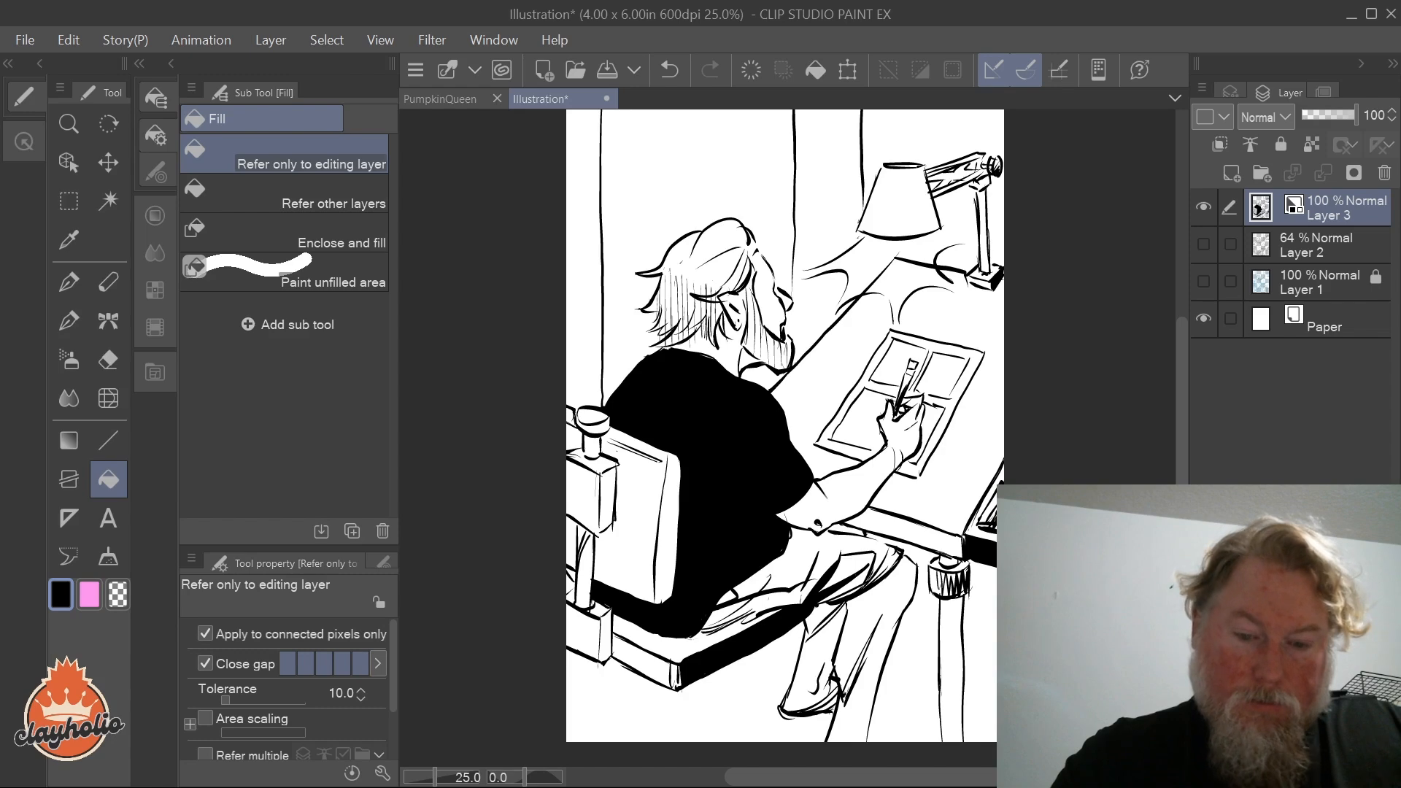
pyautogui.click(1204, 244)
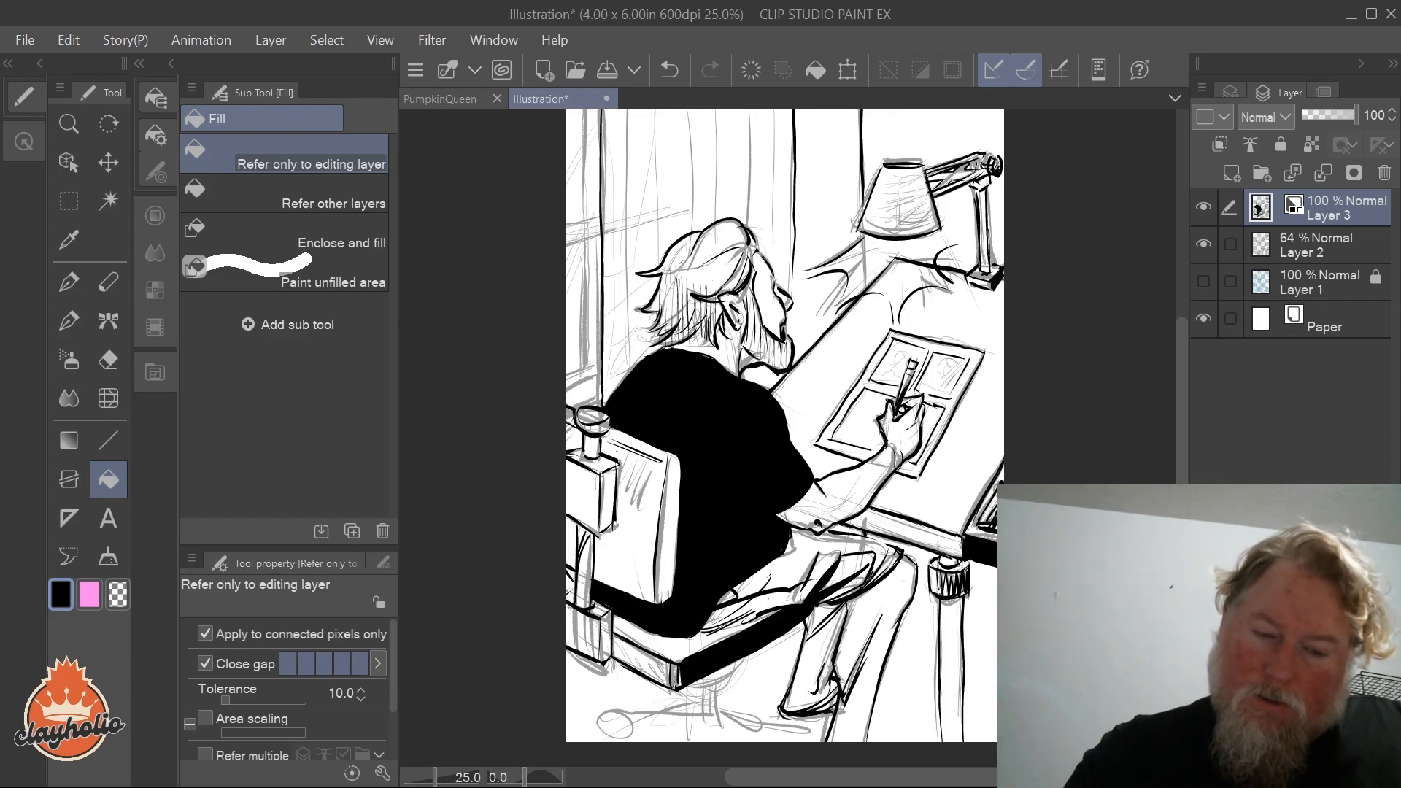
# Step: Fill the lampshade, the shadowed sides of the chair brackets and the table leg with solid black
pyautogui.press('b')
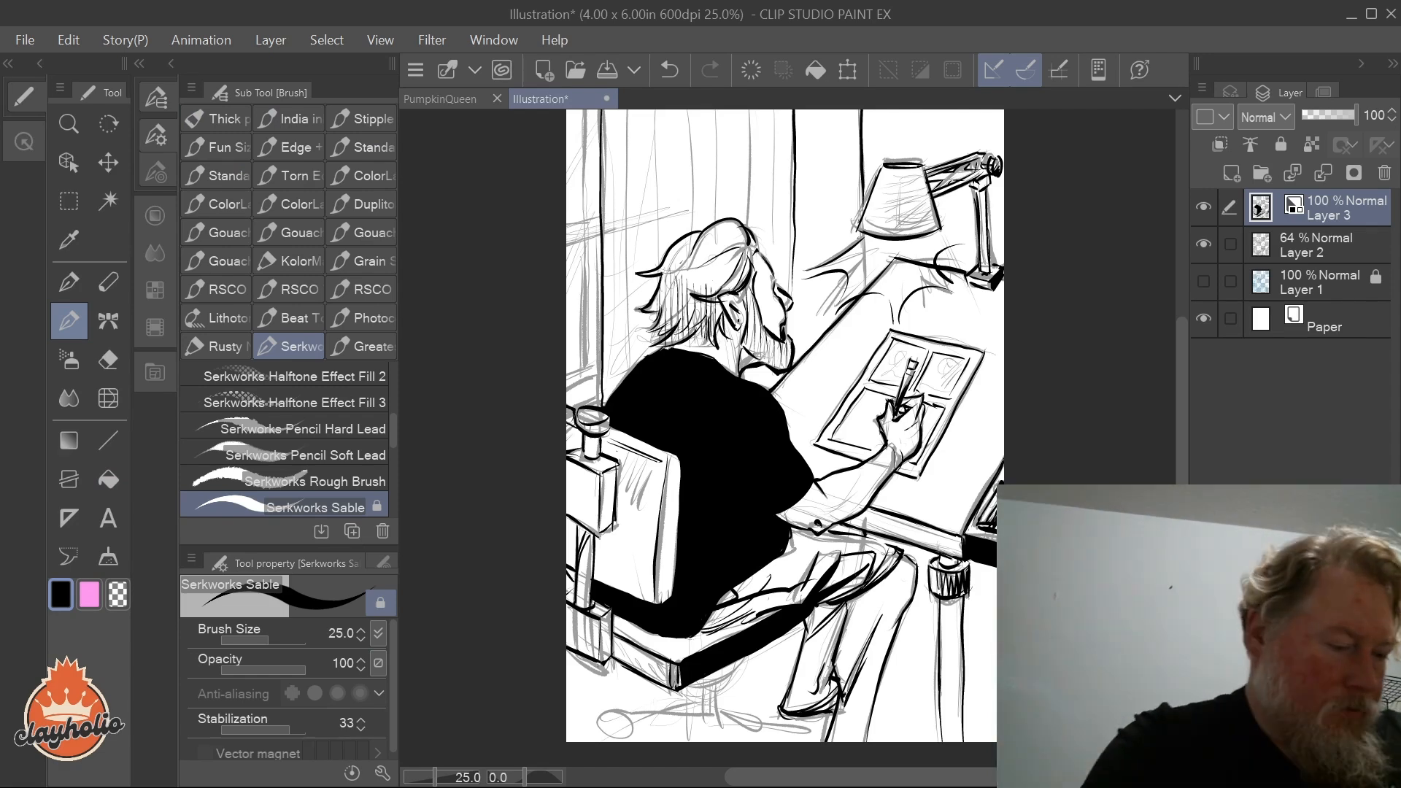
pyautogui.click(108, 479)
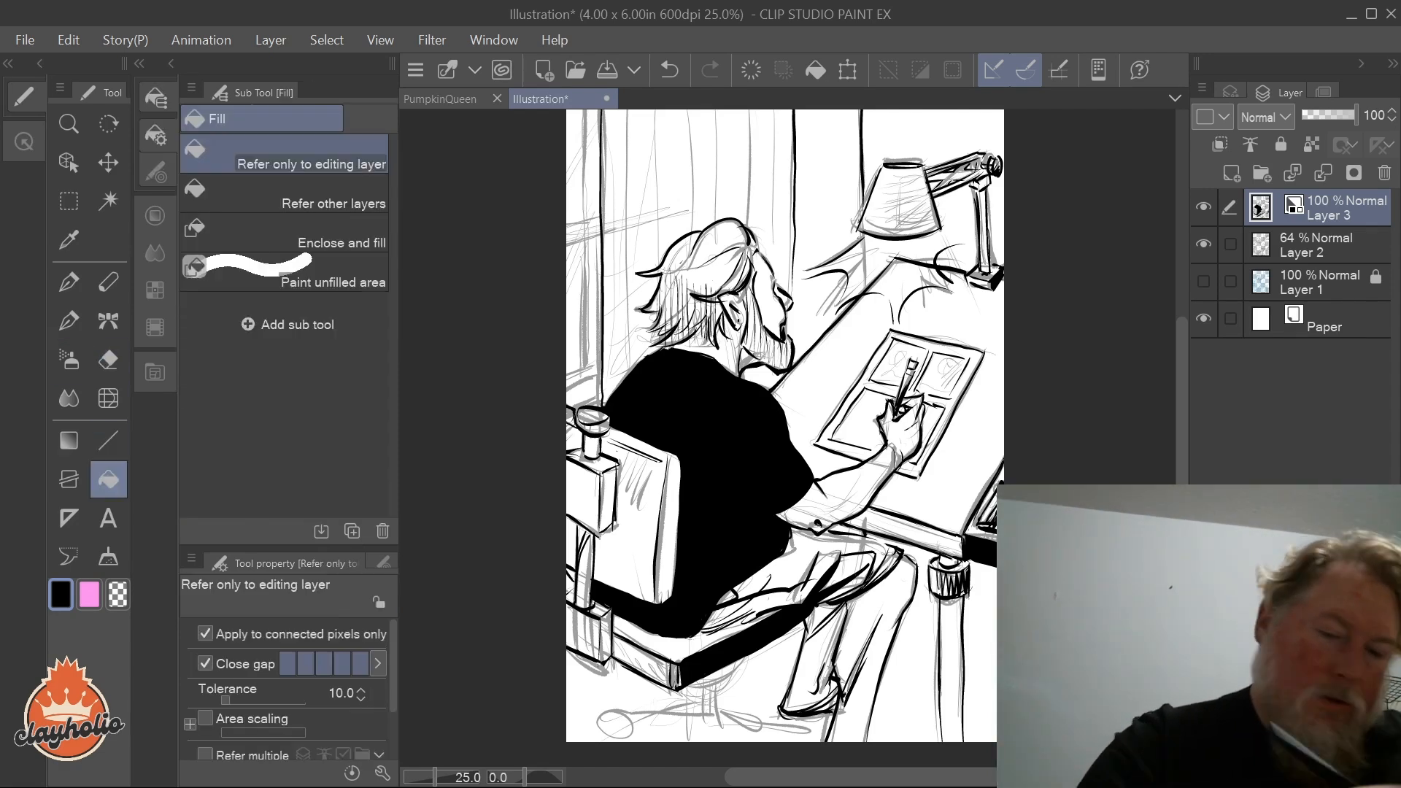
pyautogui.click(914, 186)
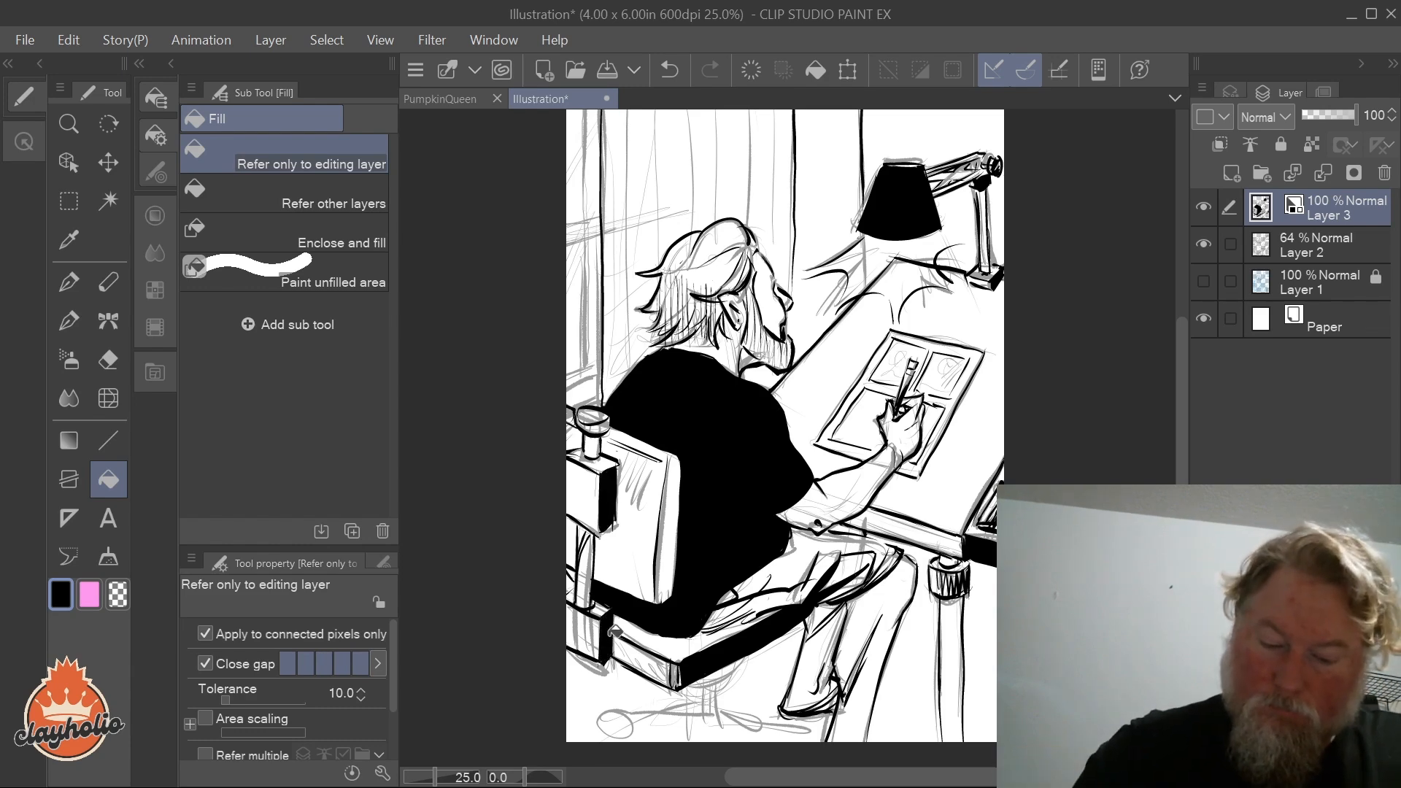
pyautogui.click(965, 677)
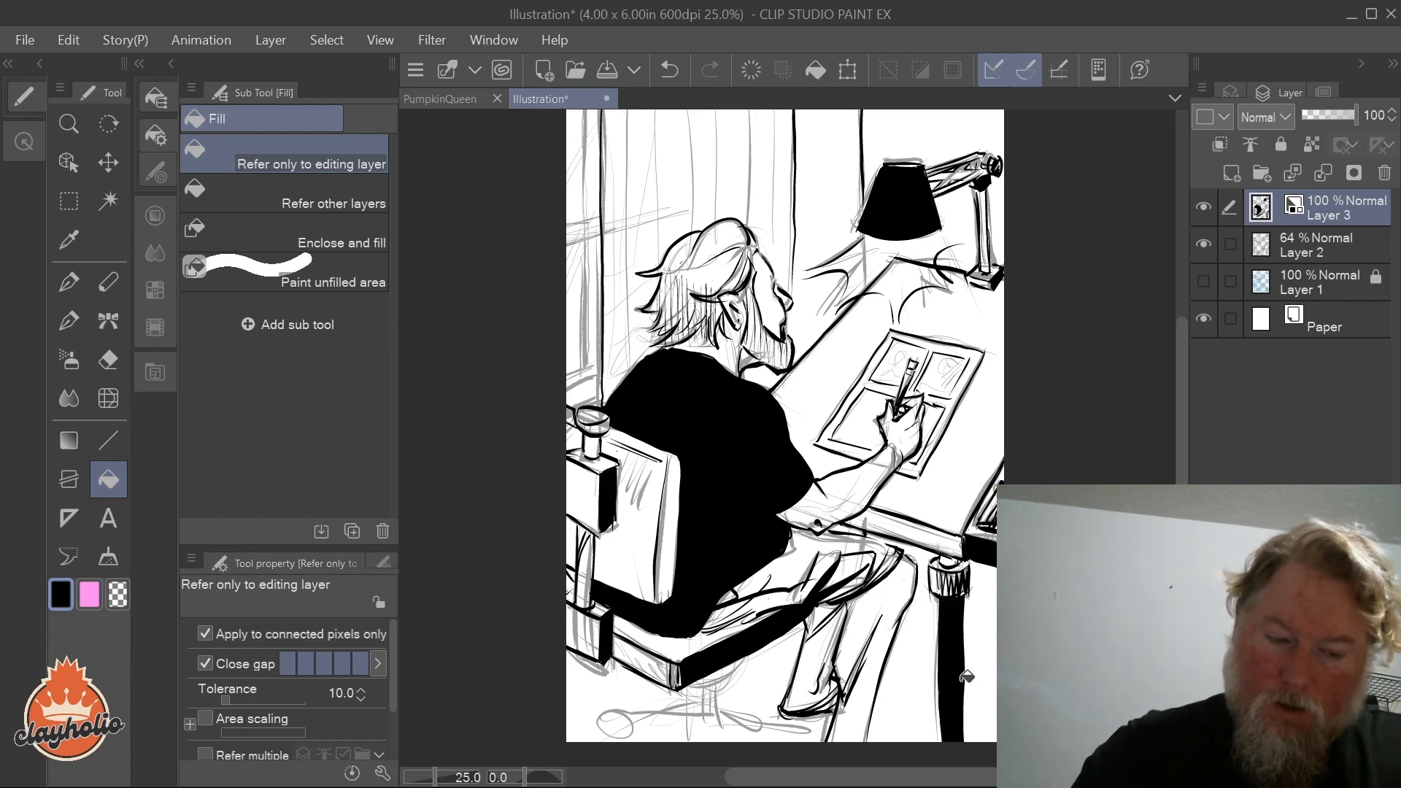
# Step: Ink the window frame's vertical bars, crossbar and sill behind the chair with the Serkworks Sable brush
pyautogui.press('b')
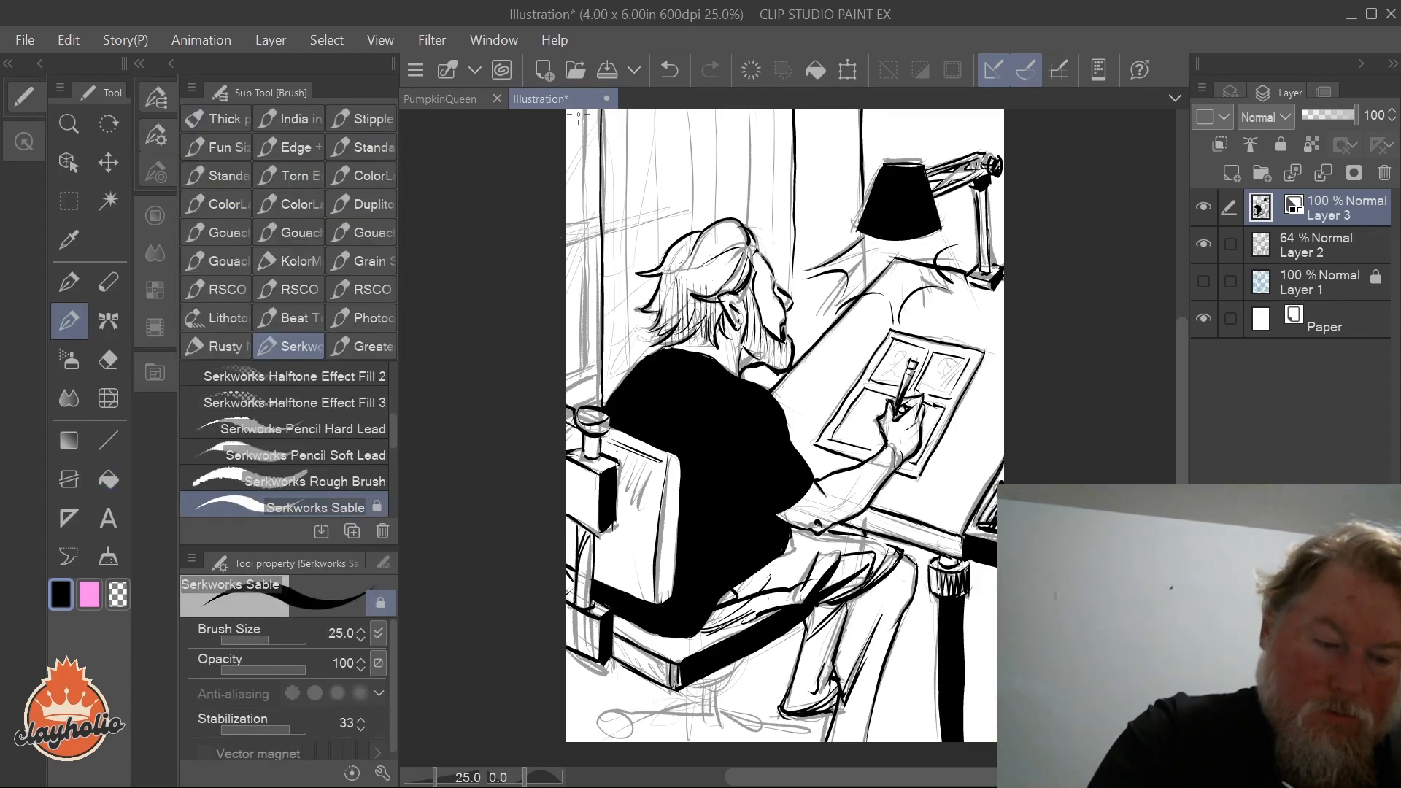
pyautogui.moveTo(580, 111); pyautogui.dragTo(580, 220)
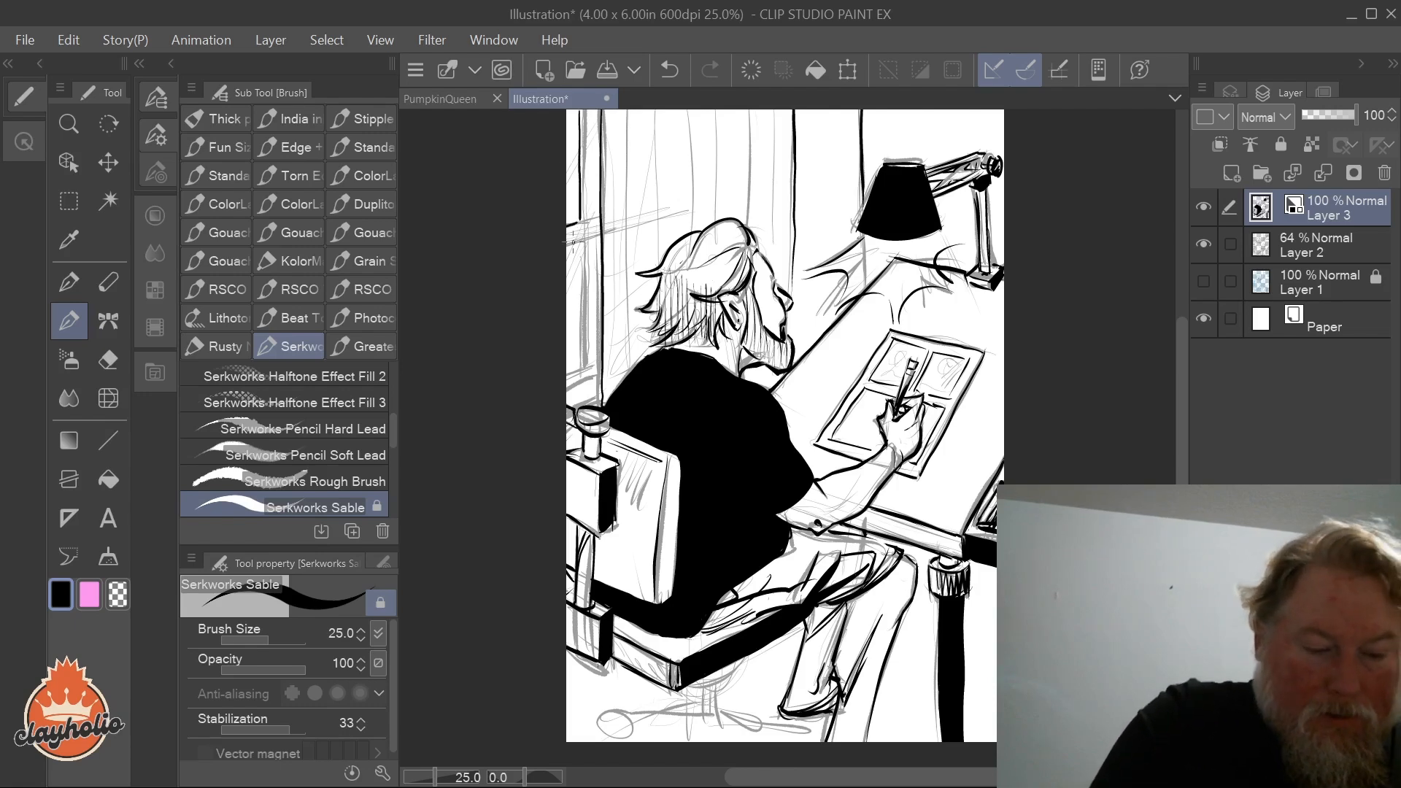
pyautogui.moveTo(580, 252); pyautogui.dragTo(581, 370)
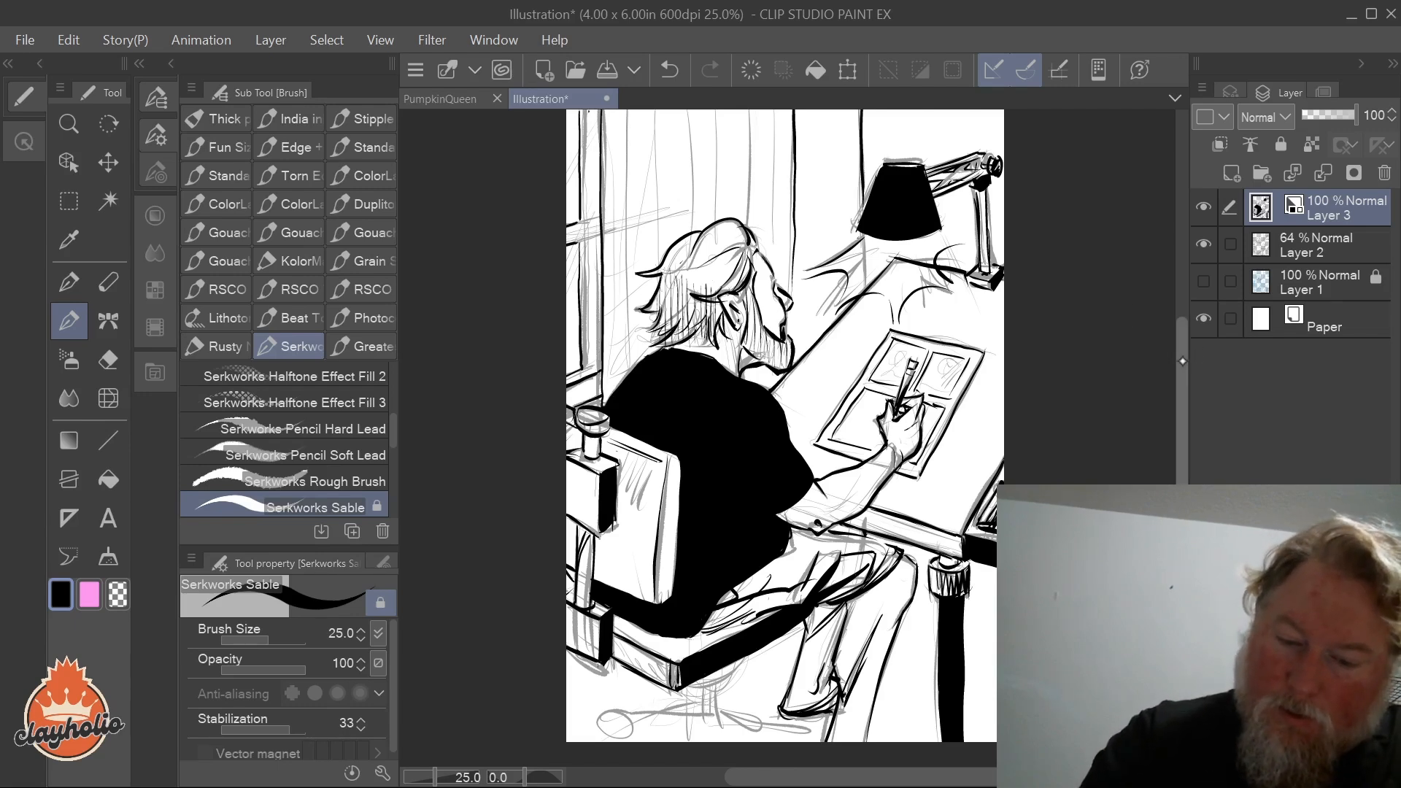
pyautogui.scroll(2, 1178, 352)
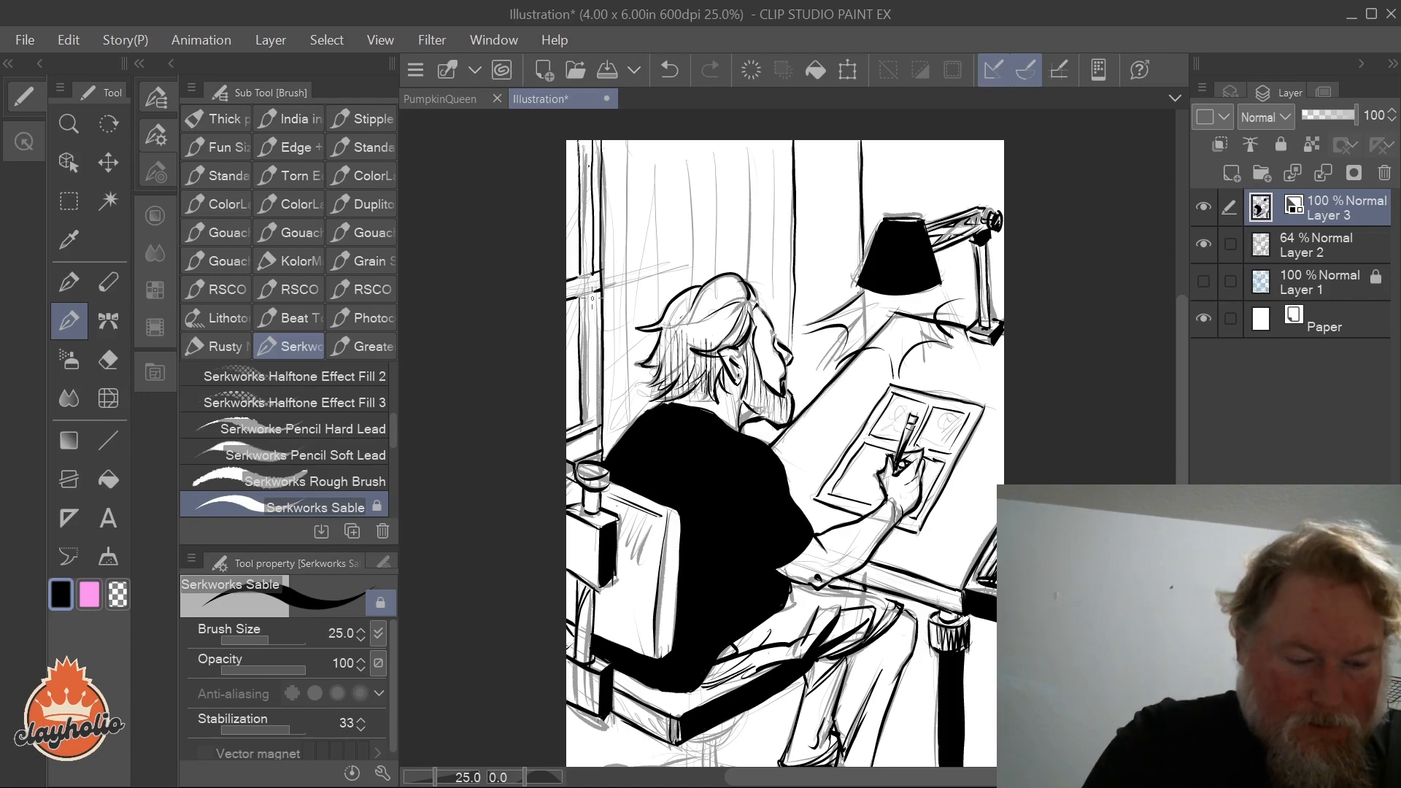
pyautogui.moveTo(593, 295); pyautogui.dragTo(594, 418)
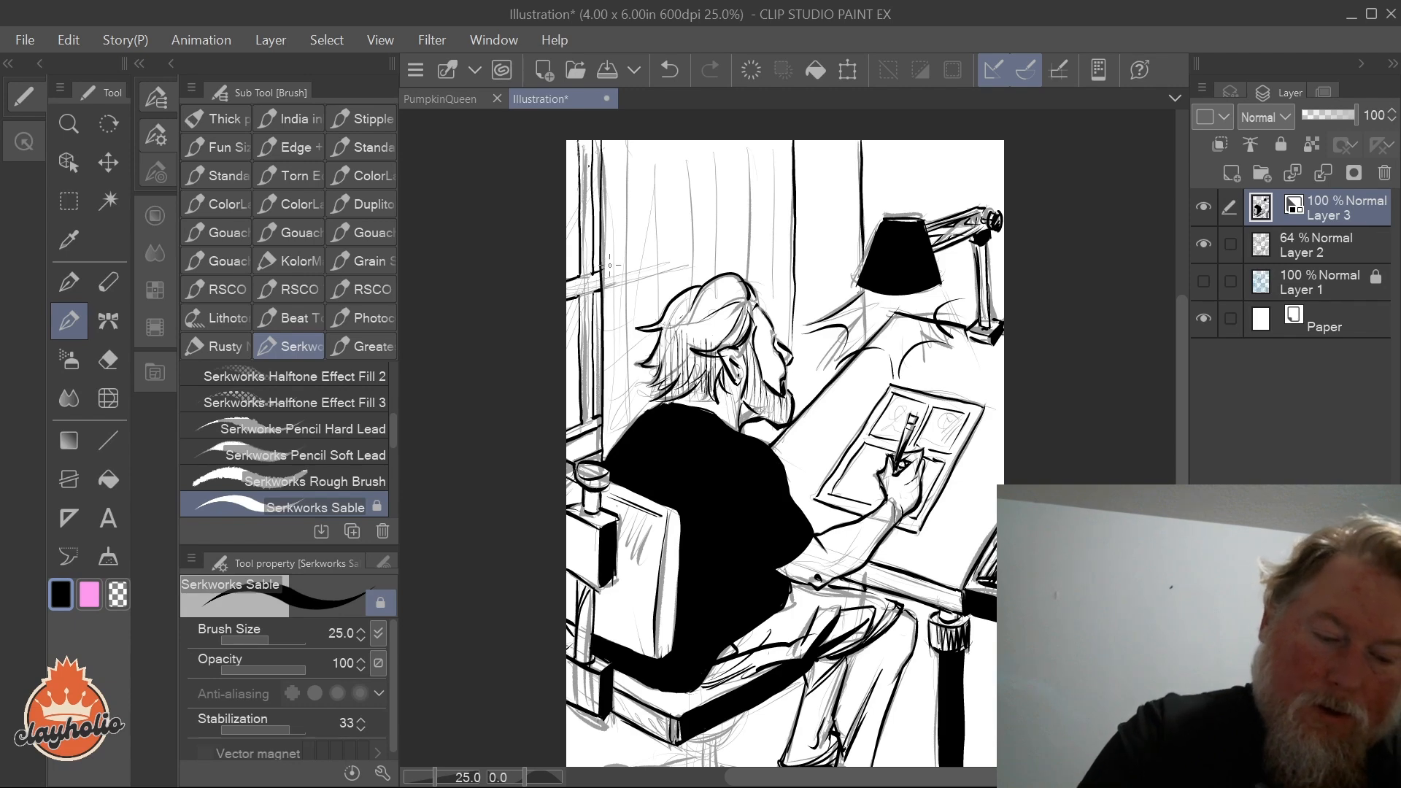
# Step: Hatch the window panes with long diagonal strokes and reinforce the window's edge line
pyautogui.moveTo(603, 124); pyautogui.dragTo(548, 196)
pyautogui.moveTo(592, 145)
pyautogui.mouseDown()
pyautogui.moveTo(532, 236)
pyautogui.moveTo(565, 256)
pyautogui.moveTo(565, 364)
pyautogui.mouseUp()
pyautogui.moveTo(600, 318); pyautogui.dragTo(563, 405)
pyautogui.moveTo(580, 392); pyautogui.dragTo(564, 418)
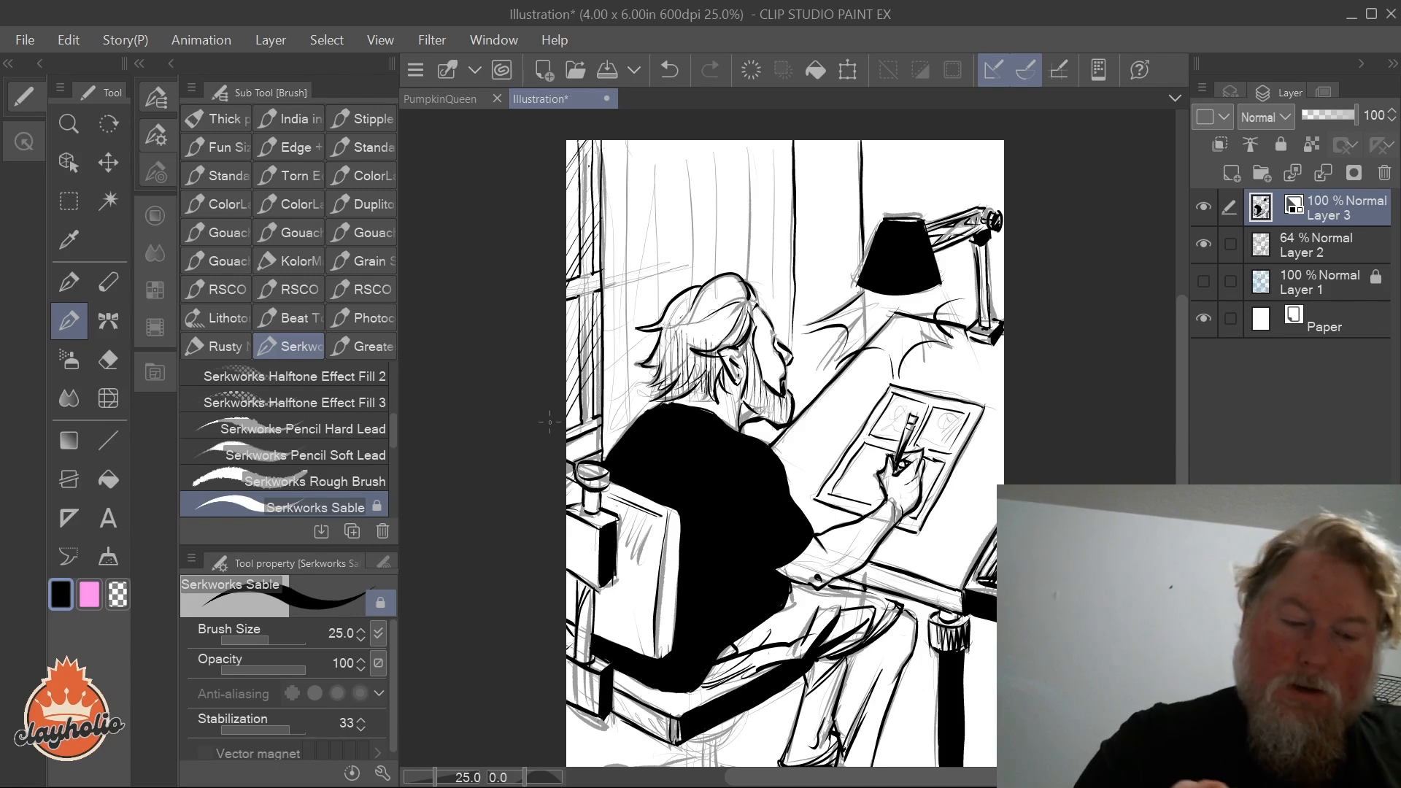
pyautogui.moveTo(601, 142); pyautogui.dragTo(601, 186)
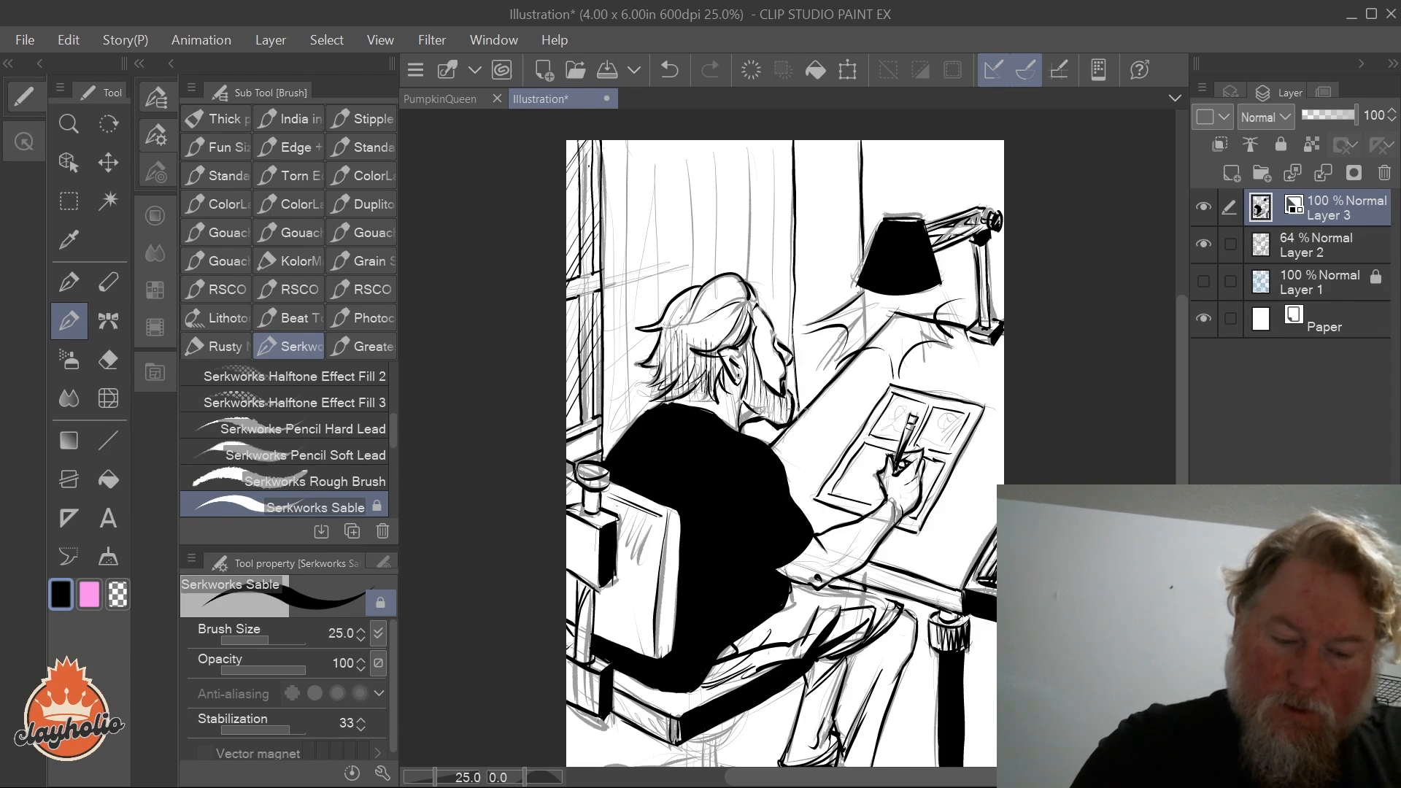
# Step: Ink the long vertical folds of the curtain behind the artist's head
pyautogui.moveTo(632, 144); pyautogui.dragTo(629, 383)
pyautogui.moveTo(662, 146)
pyautogui.mouseDown()
pyautogui.moveTo(668, 292)
pyautogui.moveTo(692, 162)
pyautogui.moveTo(694, 277)
pyautogui.mouseUp()
pyautogui.moveTo(722, 141); pyautogui.dragTo(724, 284)
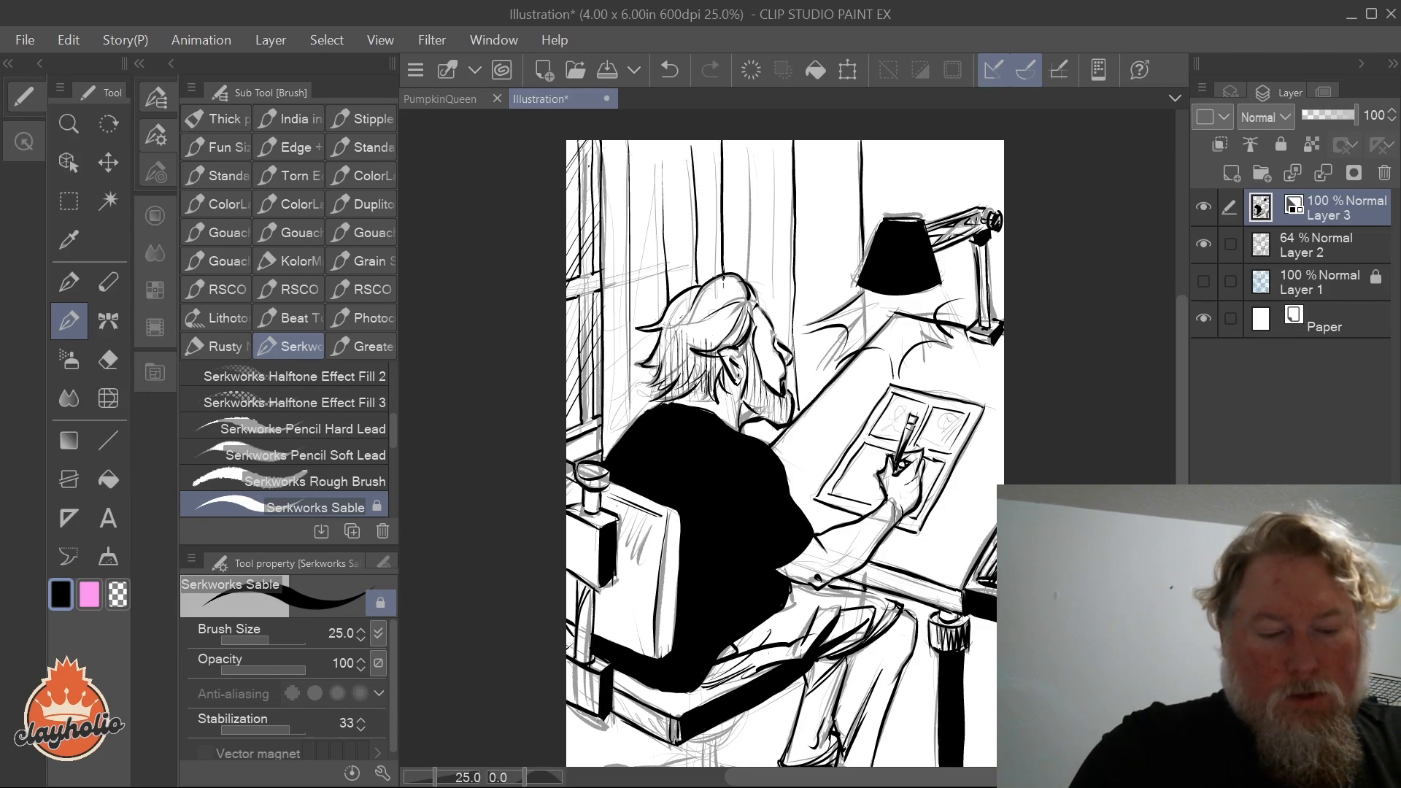
pyautogui.moveTo(757, 134); pyautogui.dragTo(761, 309)
pyautogui.moveTo(772, 140); pyautogui.dragTo(770, 320)
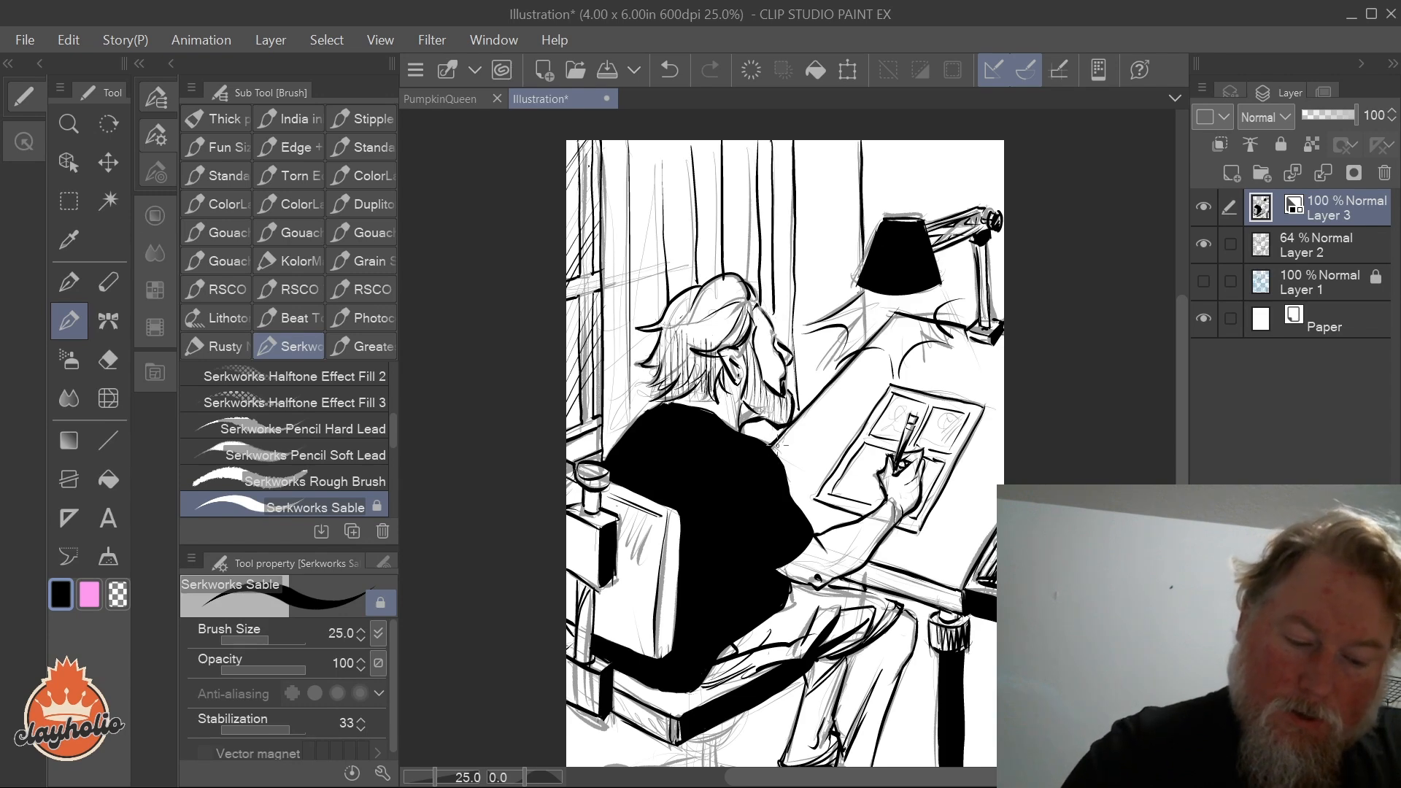
pyautogui.moveTo(769, 424); pyautogui.dragTo(765, 444)
pyautogui.click(669, 70)
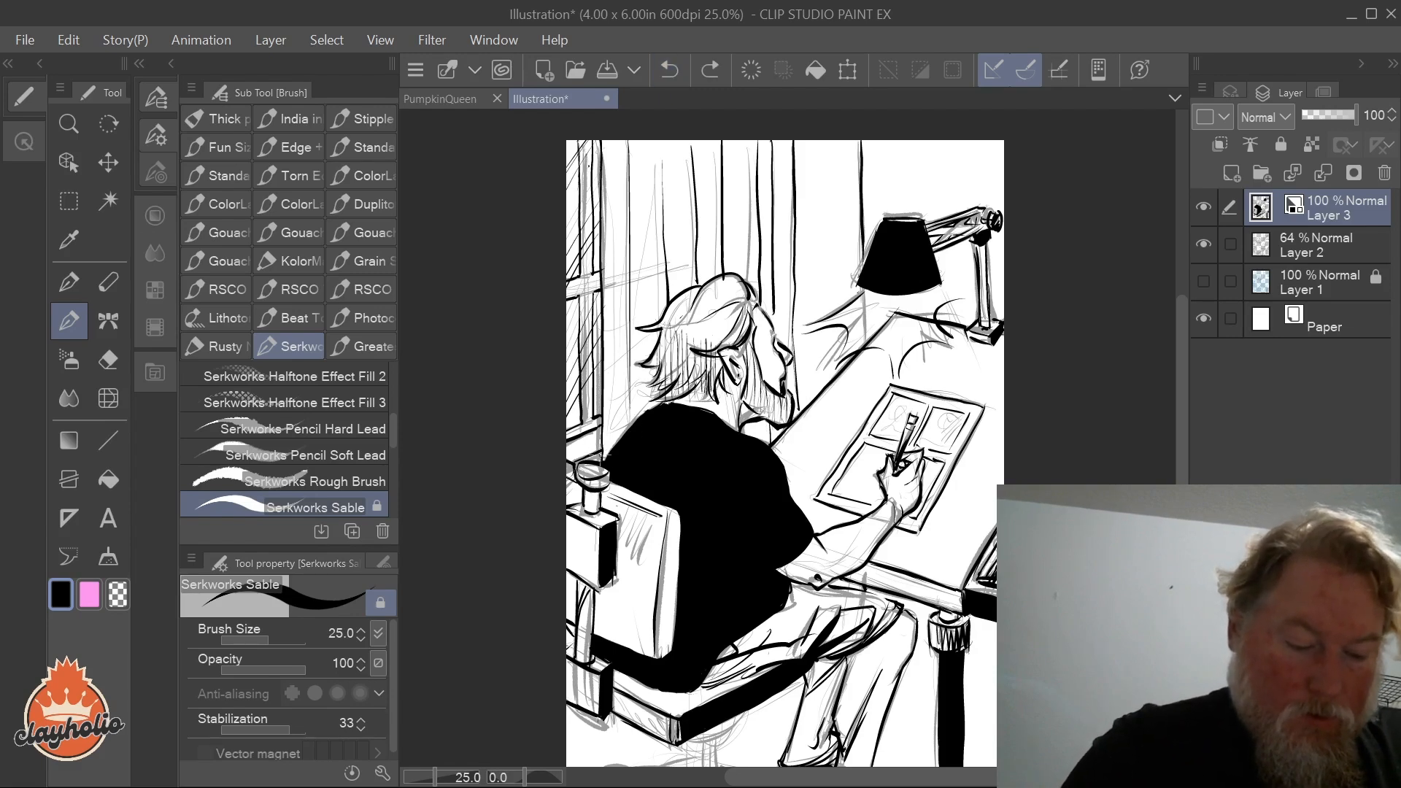
# Step: Touch up the line beside the chair's round knob, fill the knob's side with black, and return to the inking brush
pyautogui.moveTo(600, 454); pyautogui.dragTo(603, 458)
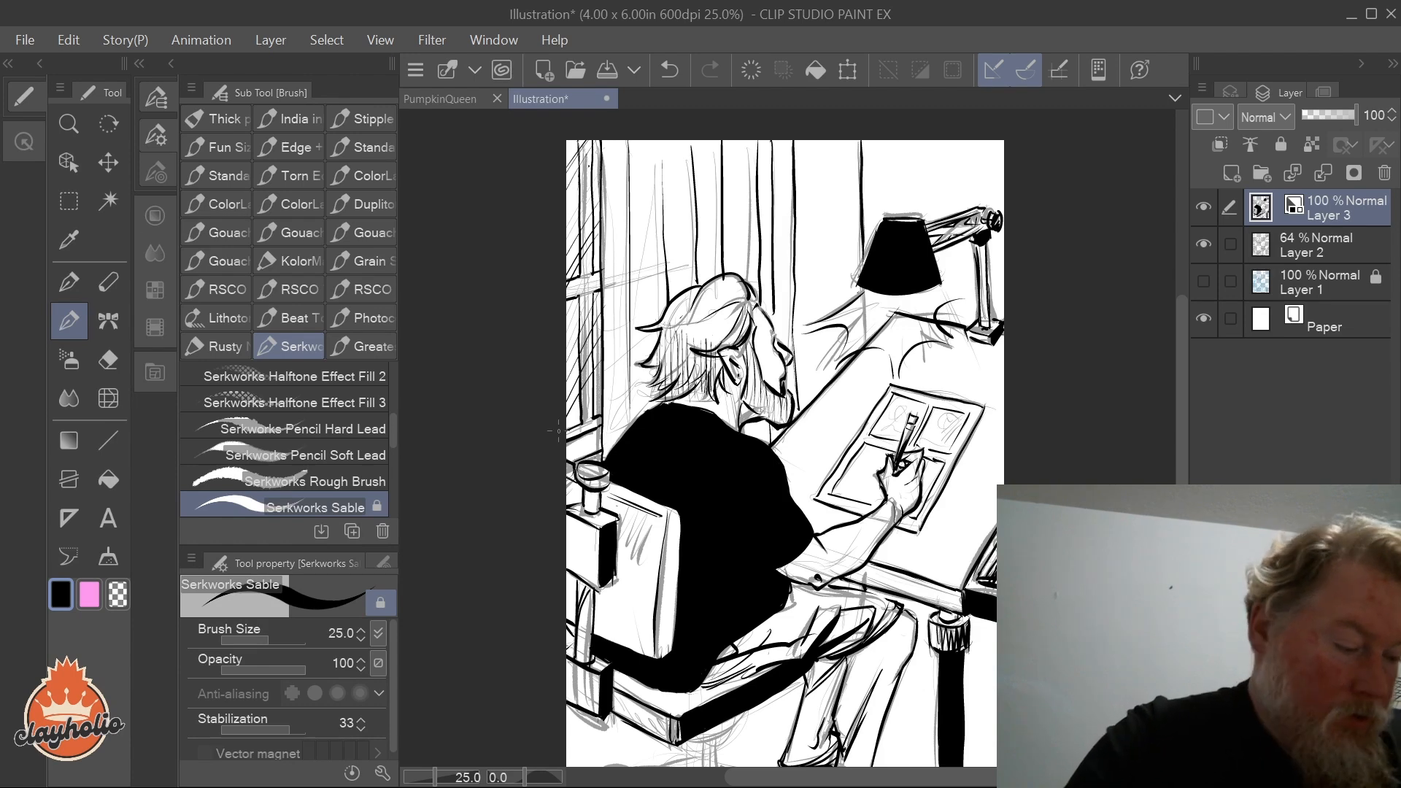
pyautogui.click(108, 478)
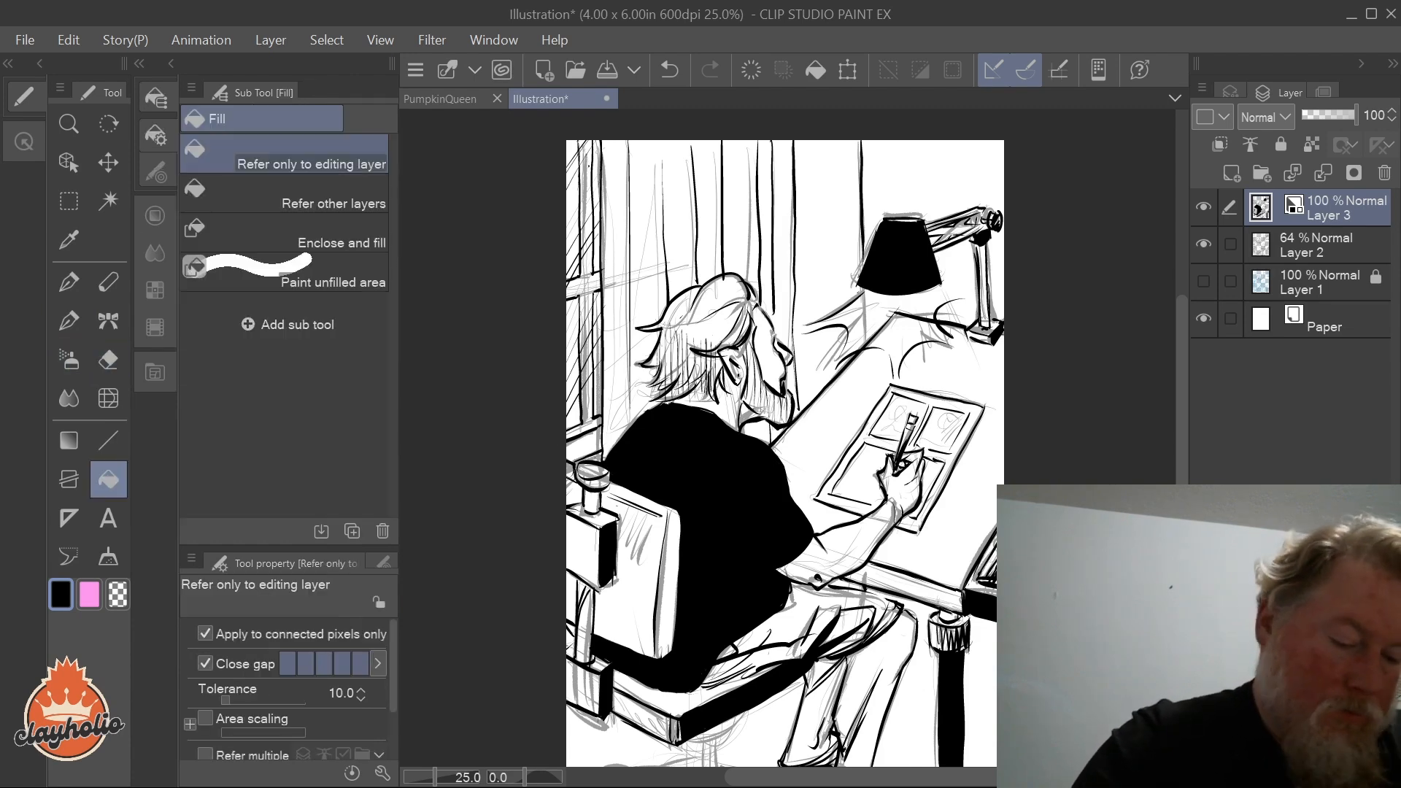
pyautogui.click(593, 480)
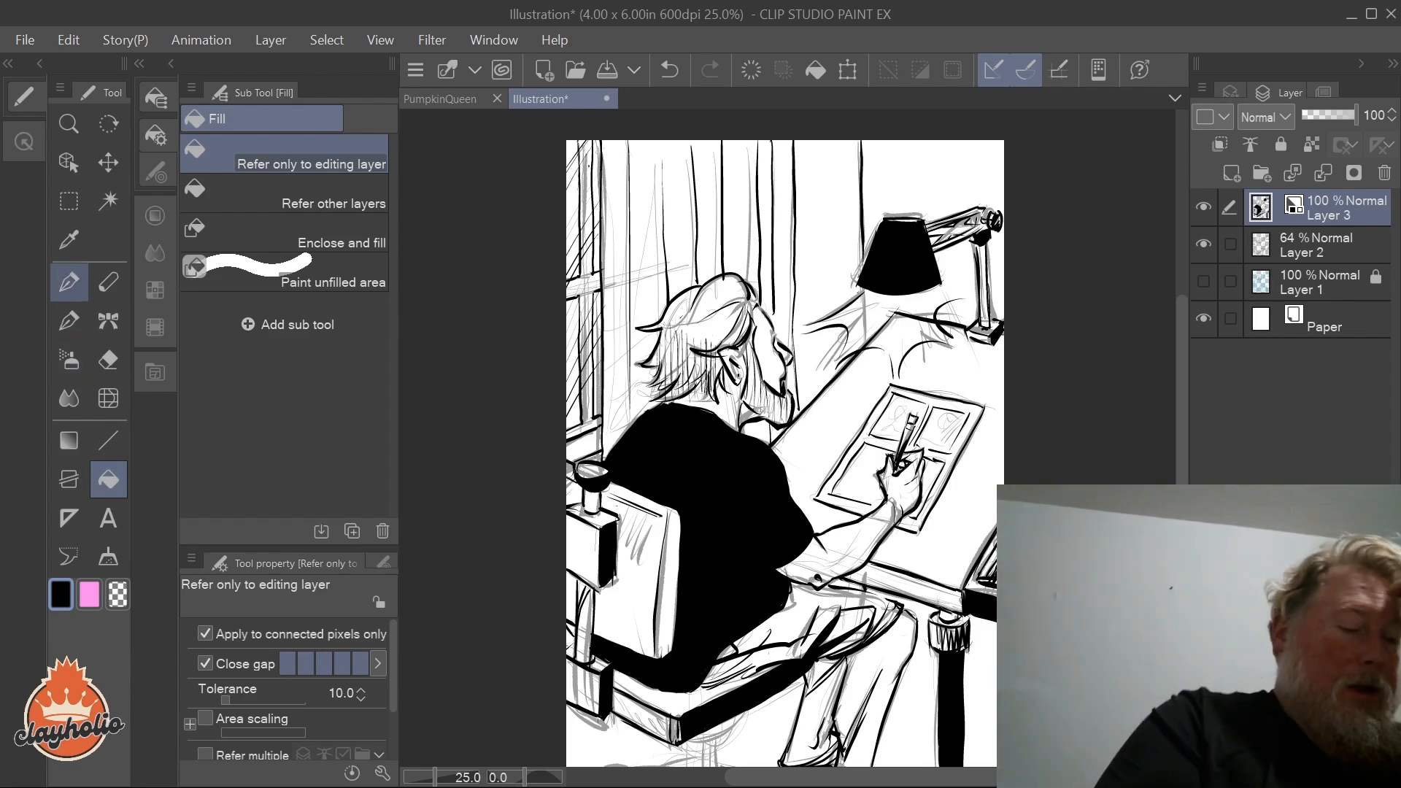
pyautogui.click(68, 321)
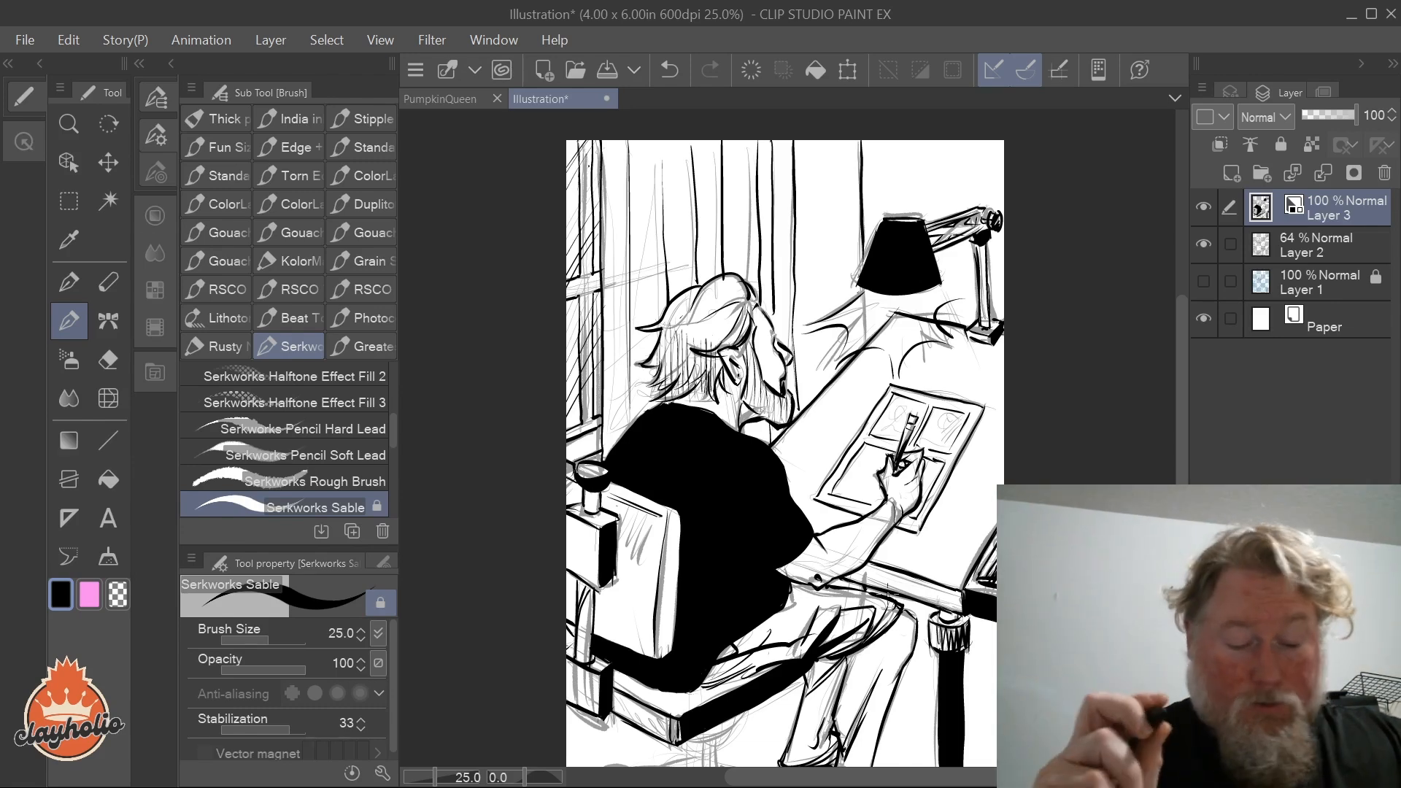
pyautogui.moveTo(696, 737); pyautogui.dragTo(739, 710)
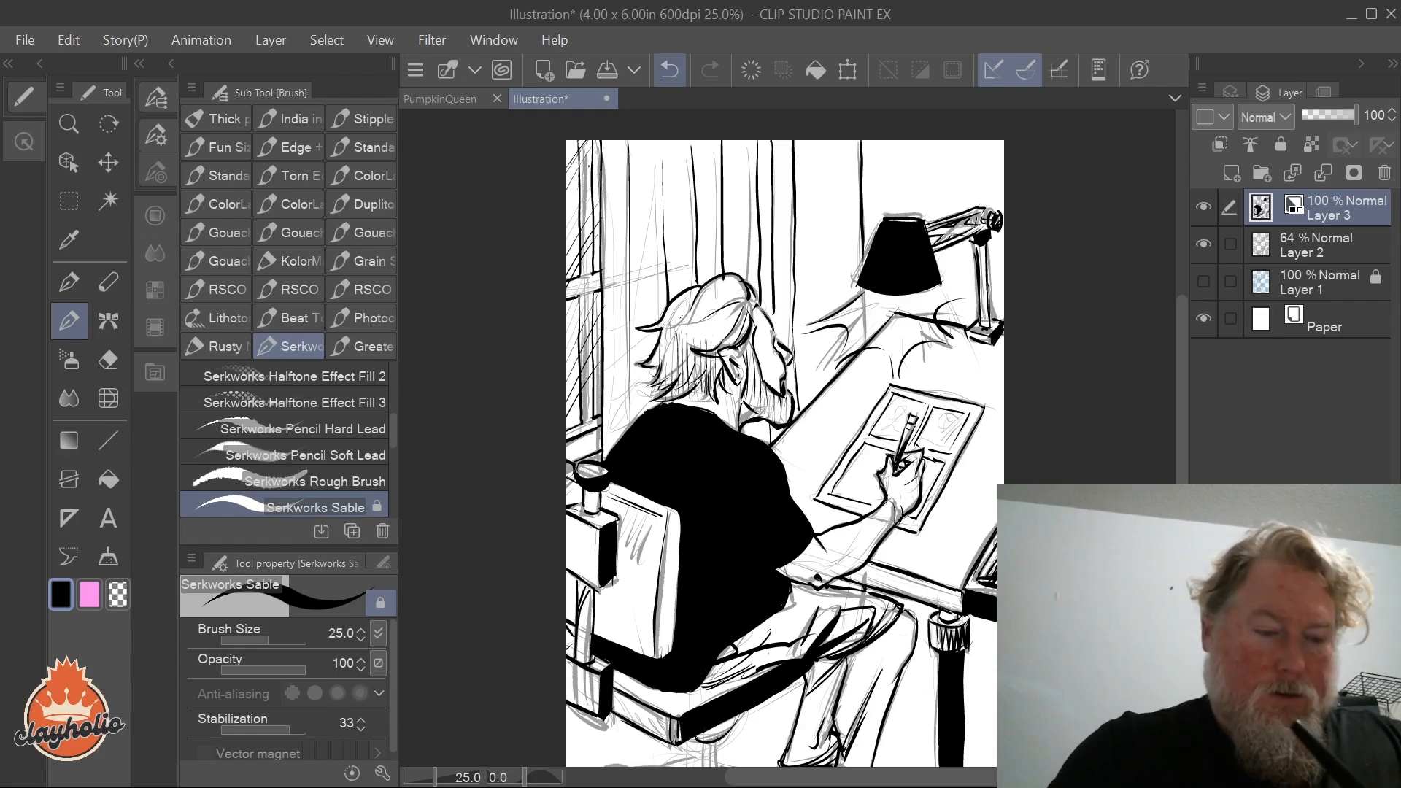
pyautogui.rightClick(669, 70)
pyautogui.click(670, 69)
pyautogui.click(670, 69)
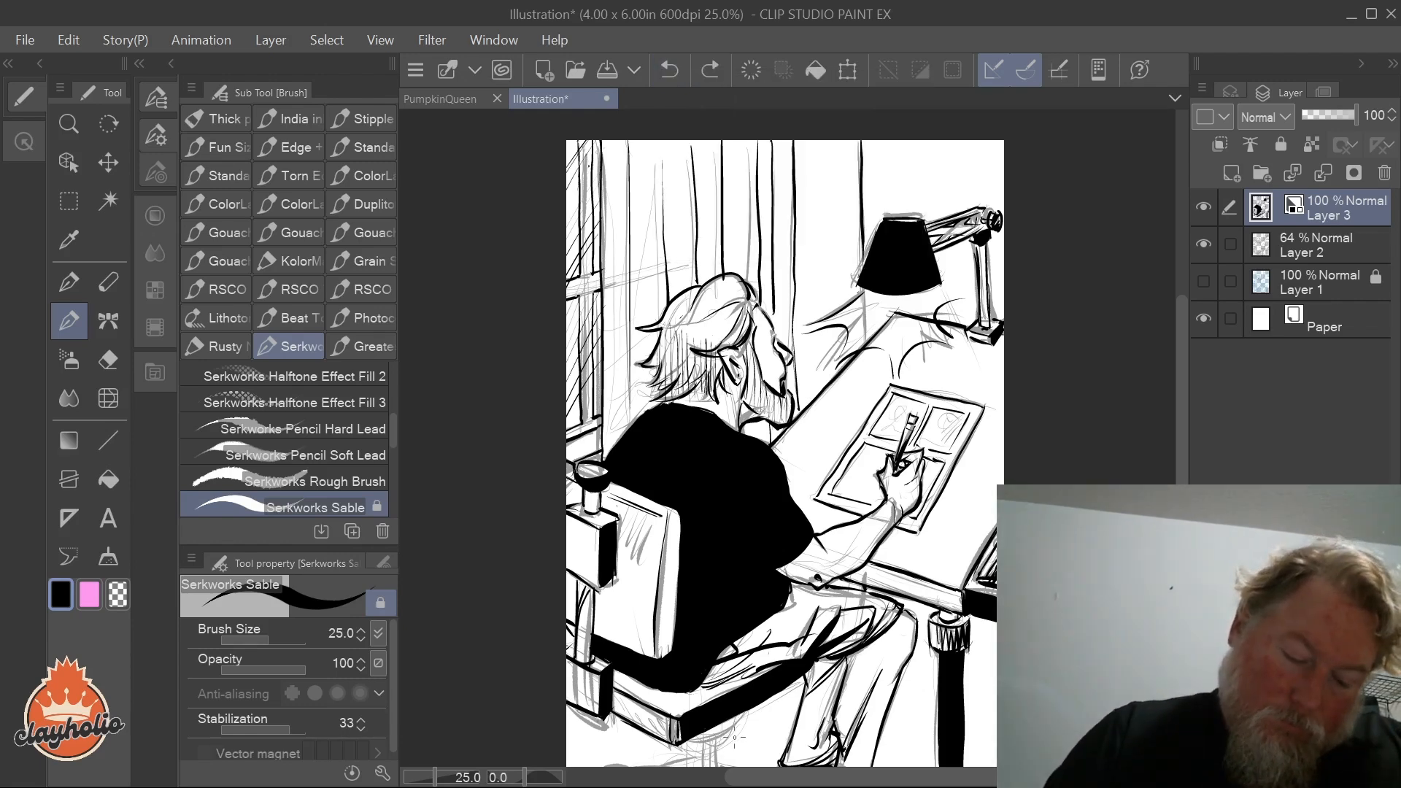
# Step: Ink the post beneath the chair seat and hide the rough sketch on Layer 2
pyautogui.moveTo(700, 739)
pyautogui.mouseDown()
pyautogui.moveTo(753, 705)
pyautogui.moveTo(714, 763)
pyautogui.moveTo(695, 765)
pyautogui.moveTo(882, 777)
pyautogui.mouseUp()
pyautogui.click(703, 775)
pyautogui.moveTo(1182, 445); pyautogui.dragTo(1181, 477)
pyautogui.click(1203, 244)
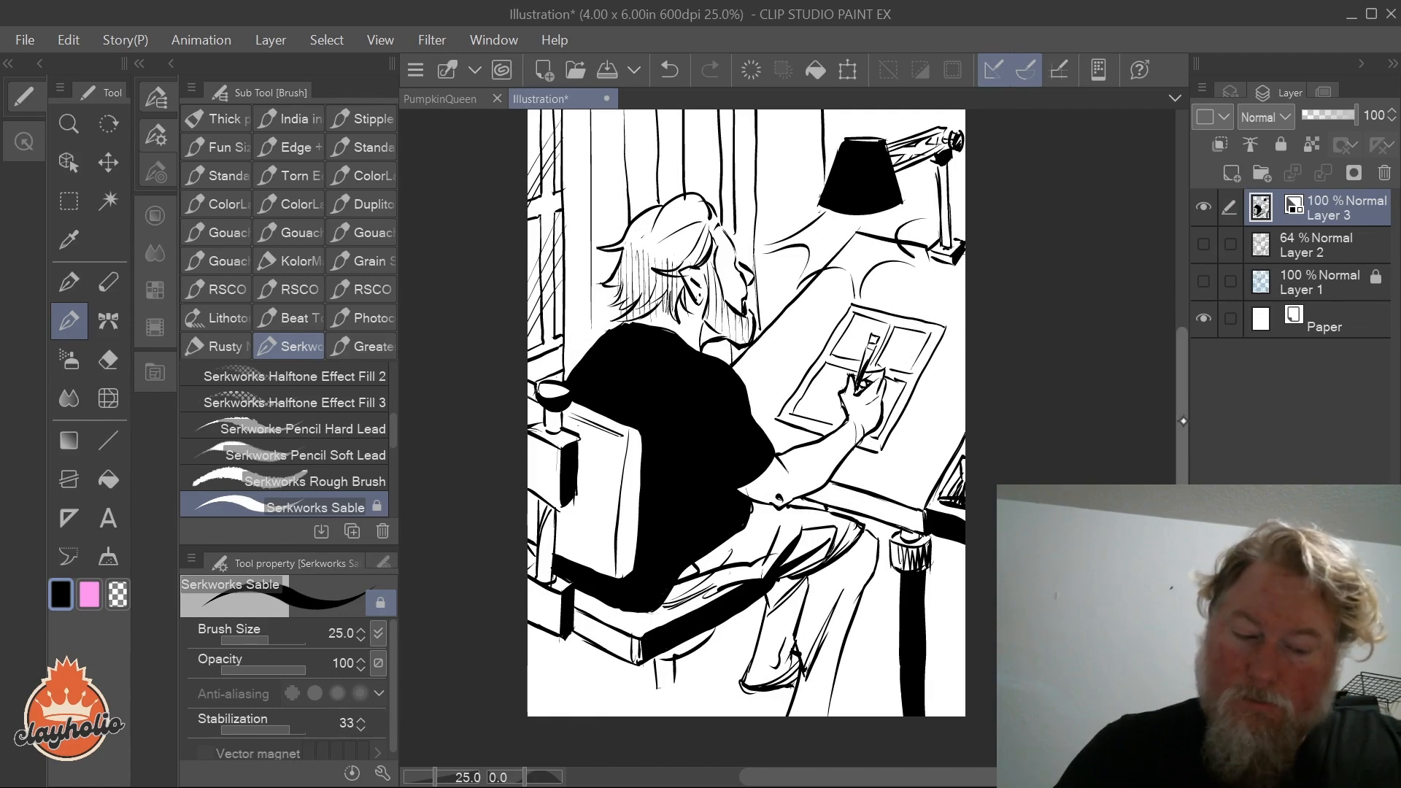
# Step: Ink the slanting baseboard line behind the drafting table's leg, out to the page edge
pyautogui.moveTo(1182, 415); pyautogui.dragTo(1181, 399)
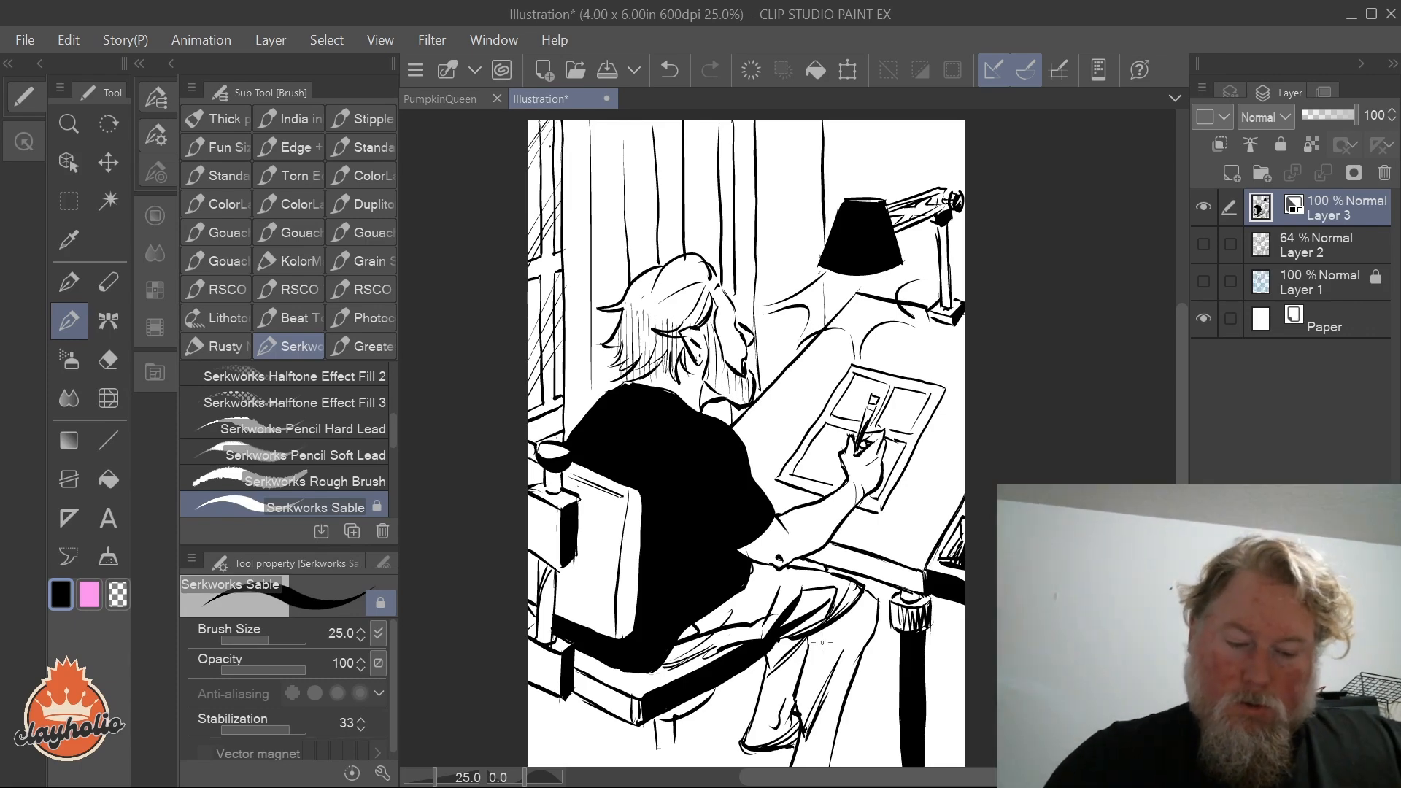
pyautogui.moveTo(917, 651); pyautogui.dragTo(965, 673)
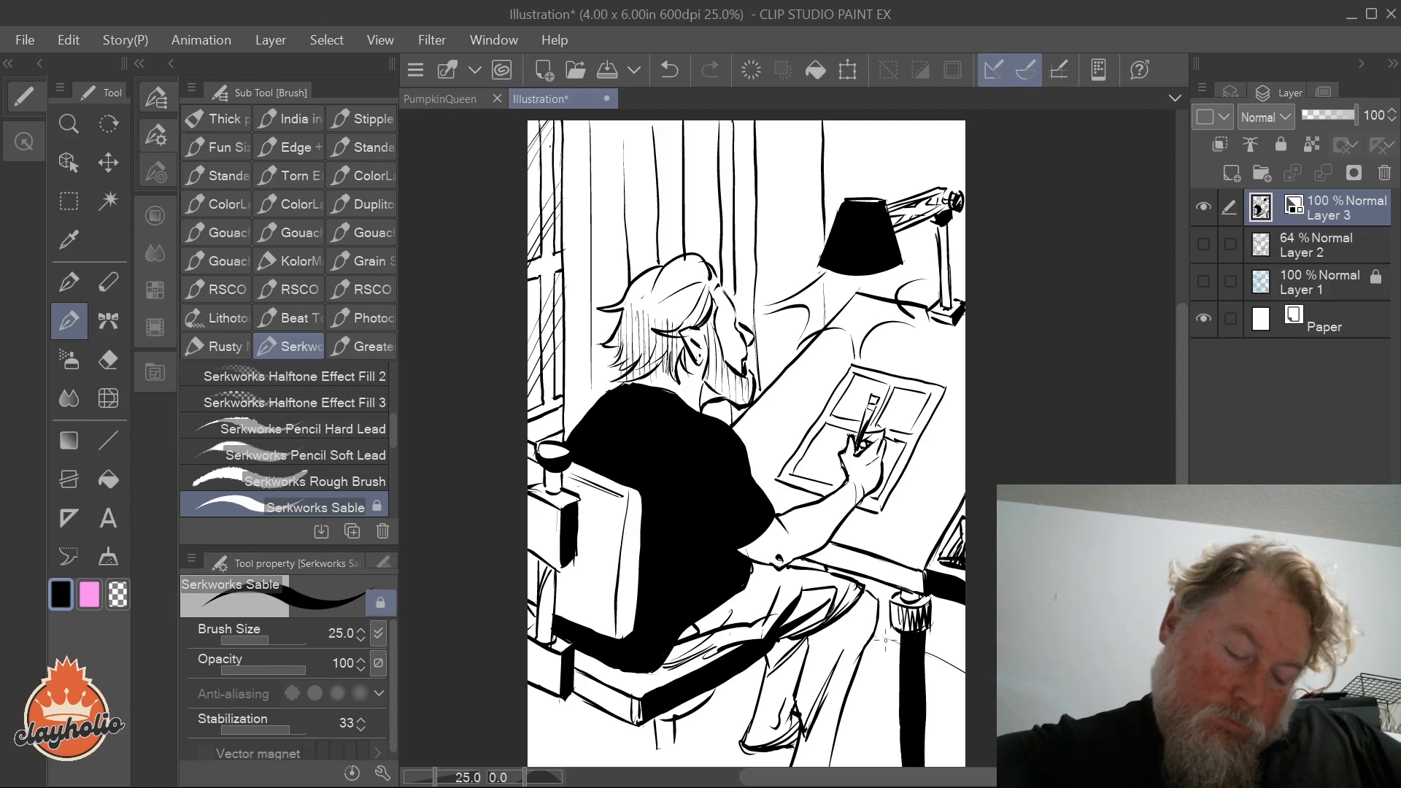
pyautogui.moveTo(925, 656); pyautogui.dragTo(964, 676)
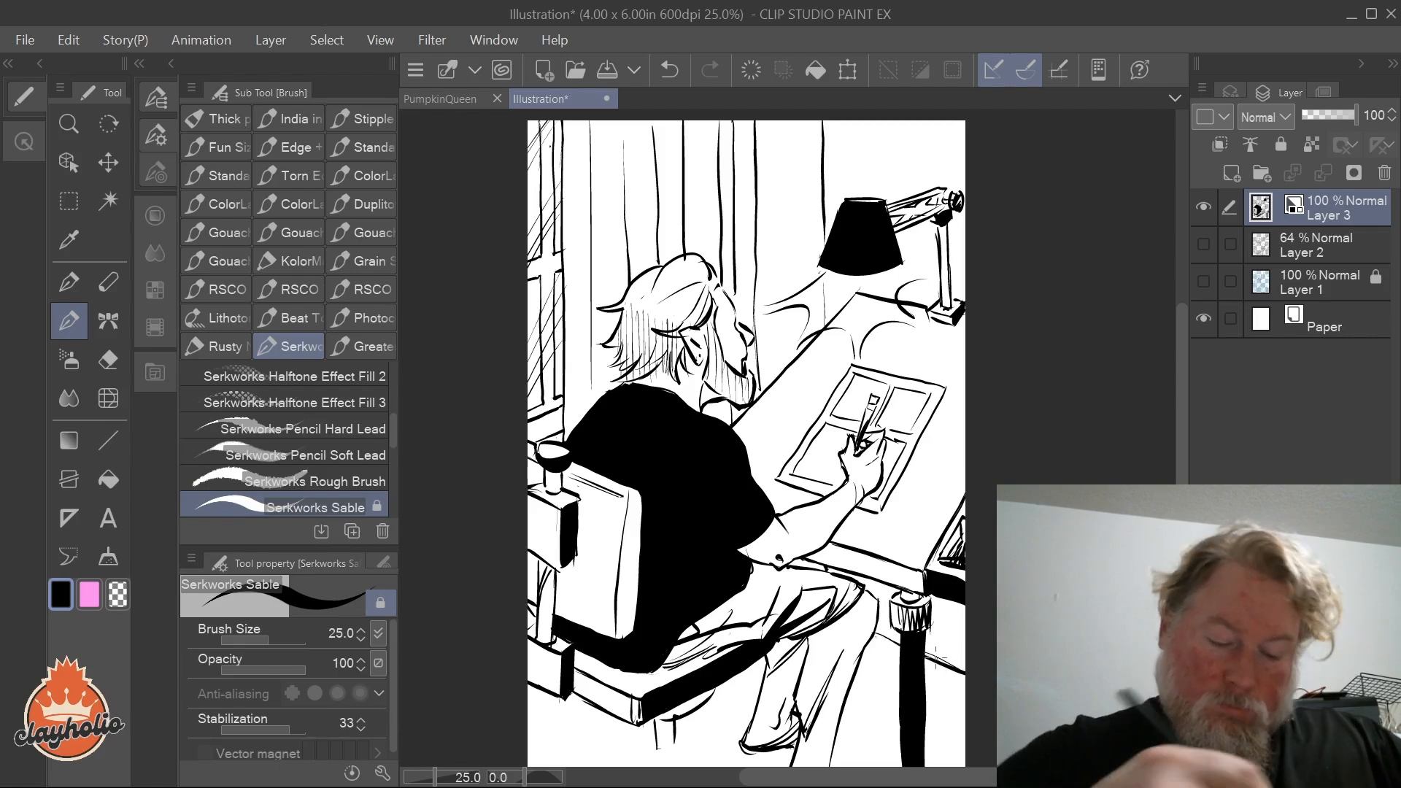
# Step: Try short hatch strokes along the baseboard line beside the table leg, and undo the last strokes
pyautogui.moveTo(932, 632)
pyautogui.mouseDown()
pyautogui.moveTo(973, 655)
pyautogui.moveTo(970, 680)
pyautogui.moveTo(939, 662)
pyautogui.mouseUp()
pyautogui.moveTo(942, 647); pyautogui.dragTo(945, 667)
pyautogui.moveTo(948, 650); pyautogui.dragTo(958, 672)
pyautogui.moveTo(961, 659); pyautogui.dragTo(964, 676)
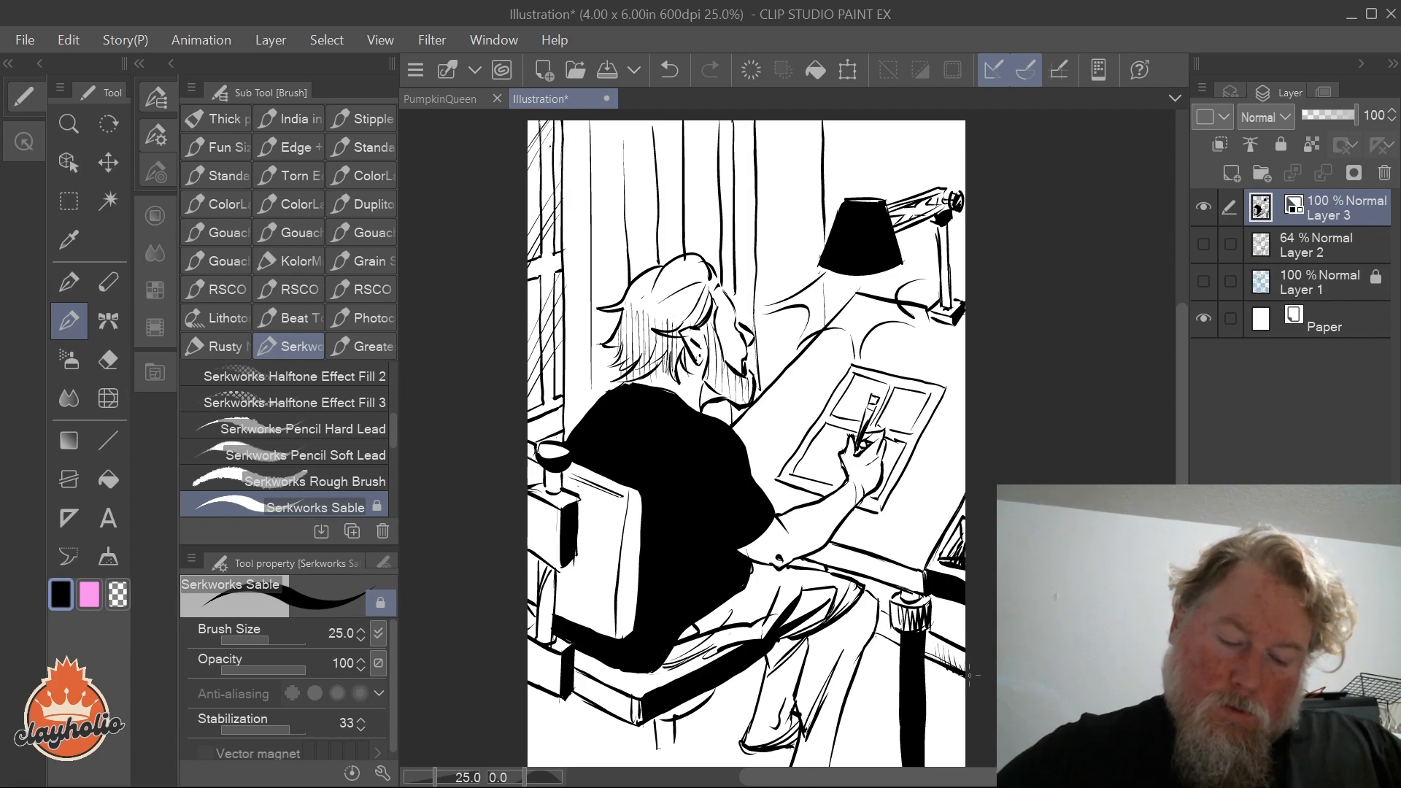
pyautogui.click(669, 69)
pyautogui.click(670, 69)
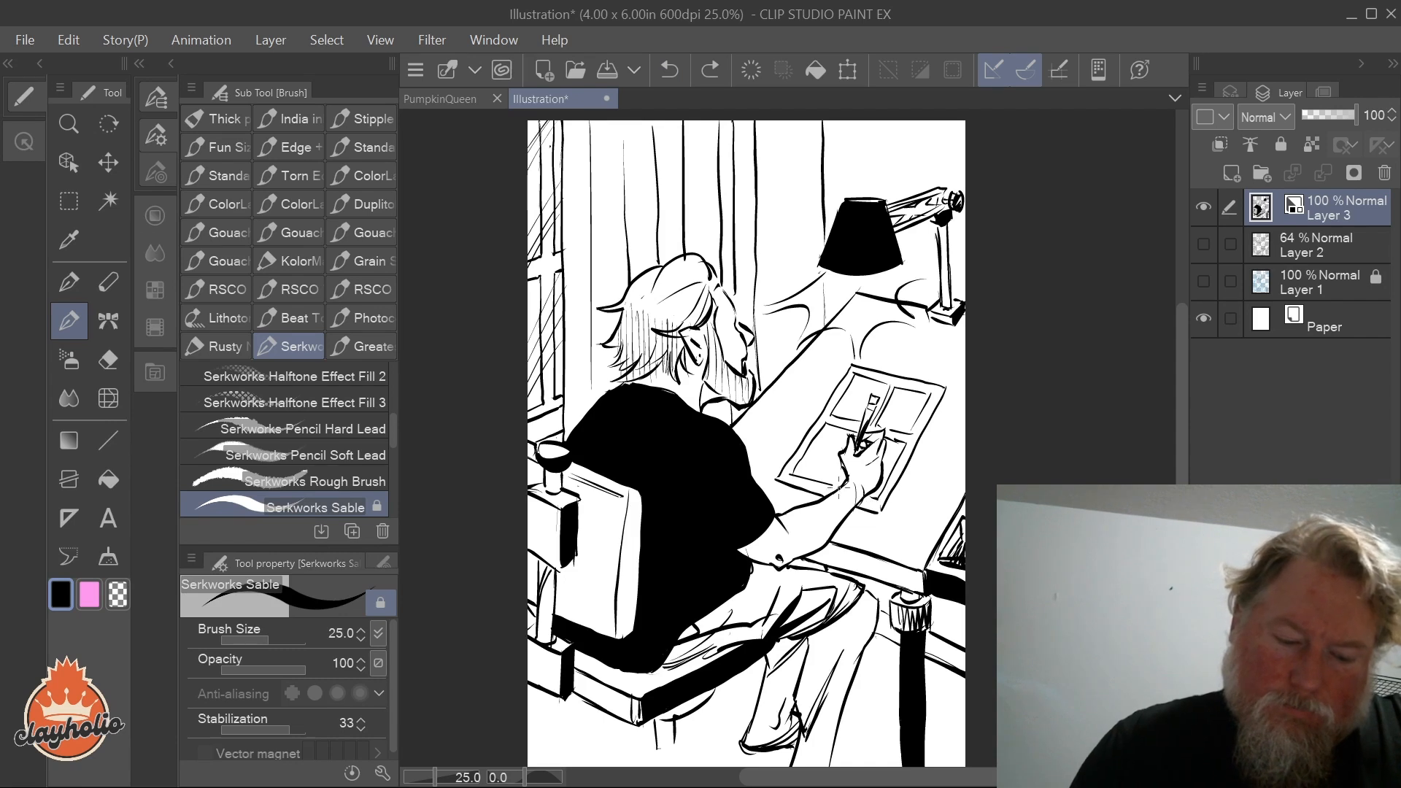
# Step: Check the PumpkinQueen artwork, and save the drawing as Illustration in CLIP STUDIO FORMAT in the Downloads folder
pyautogui.moveTo(837, 486); pyautogui.dragTo(847, 492)
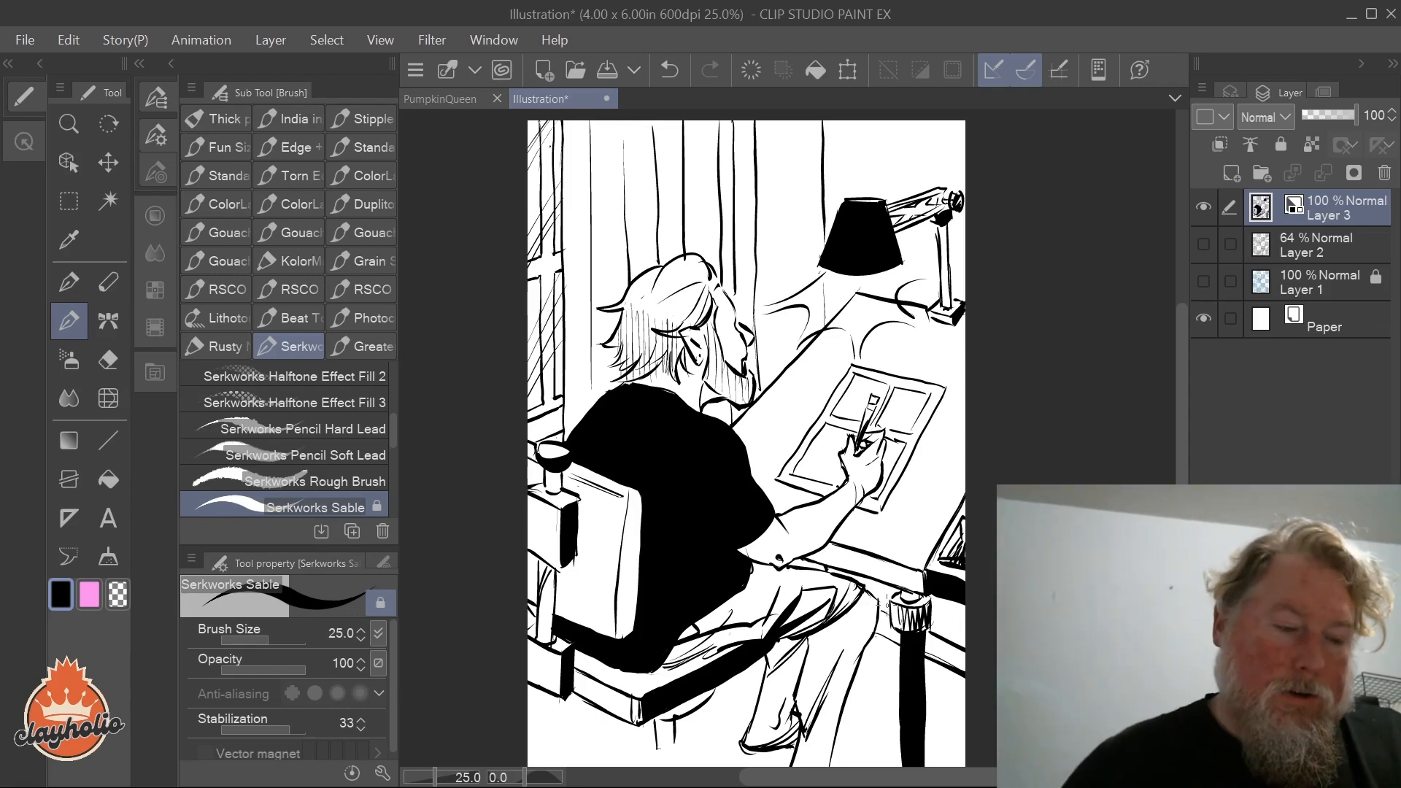
pyautogui.click(447, 99)
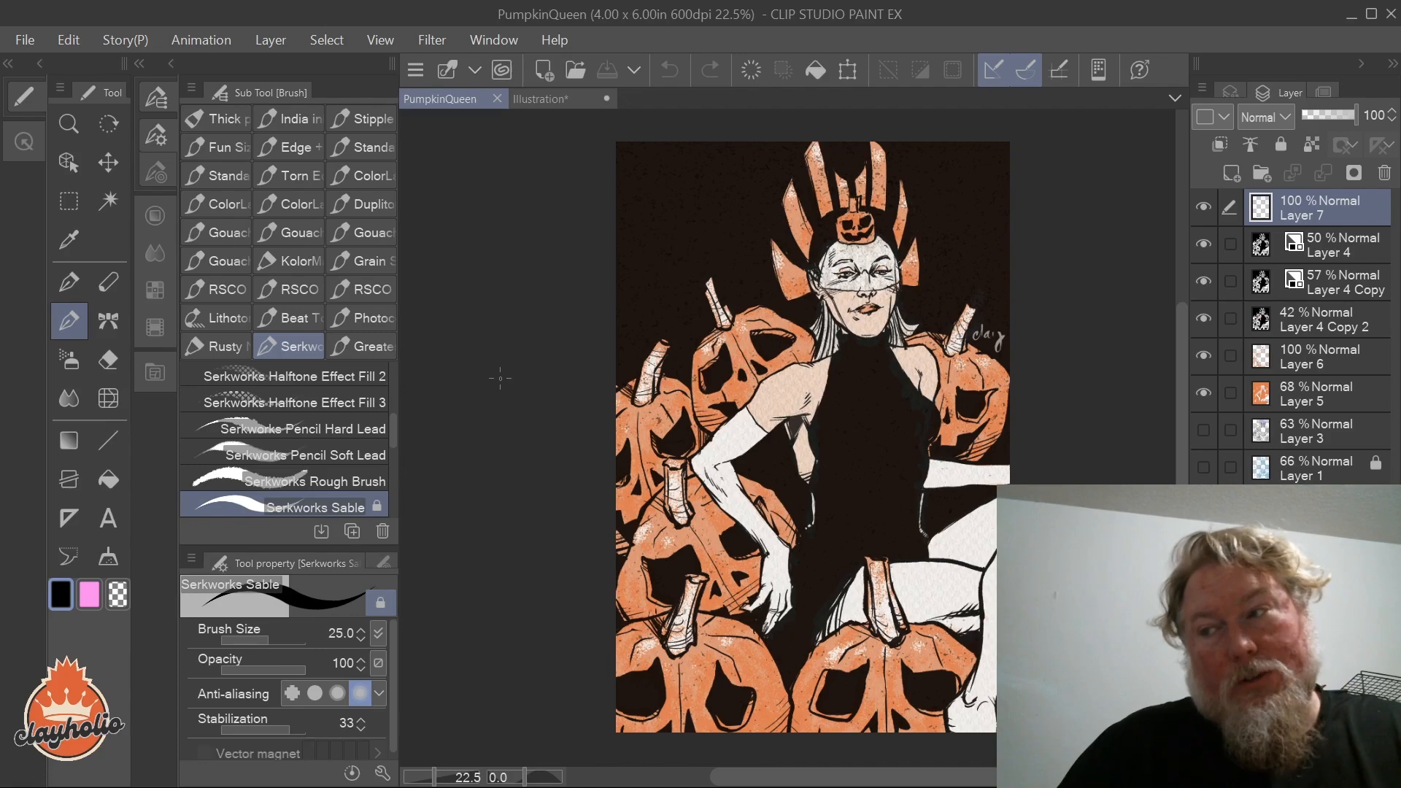
pyautogui.click(567, 97)
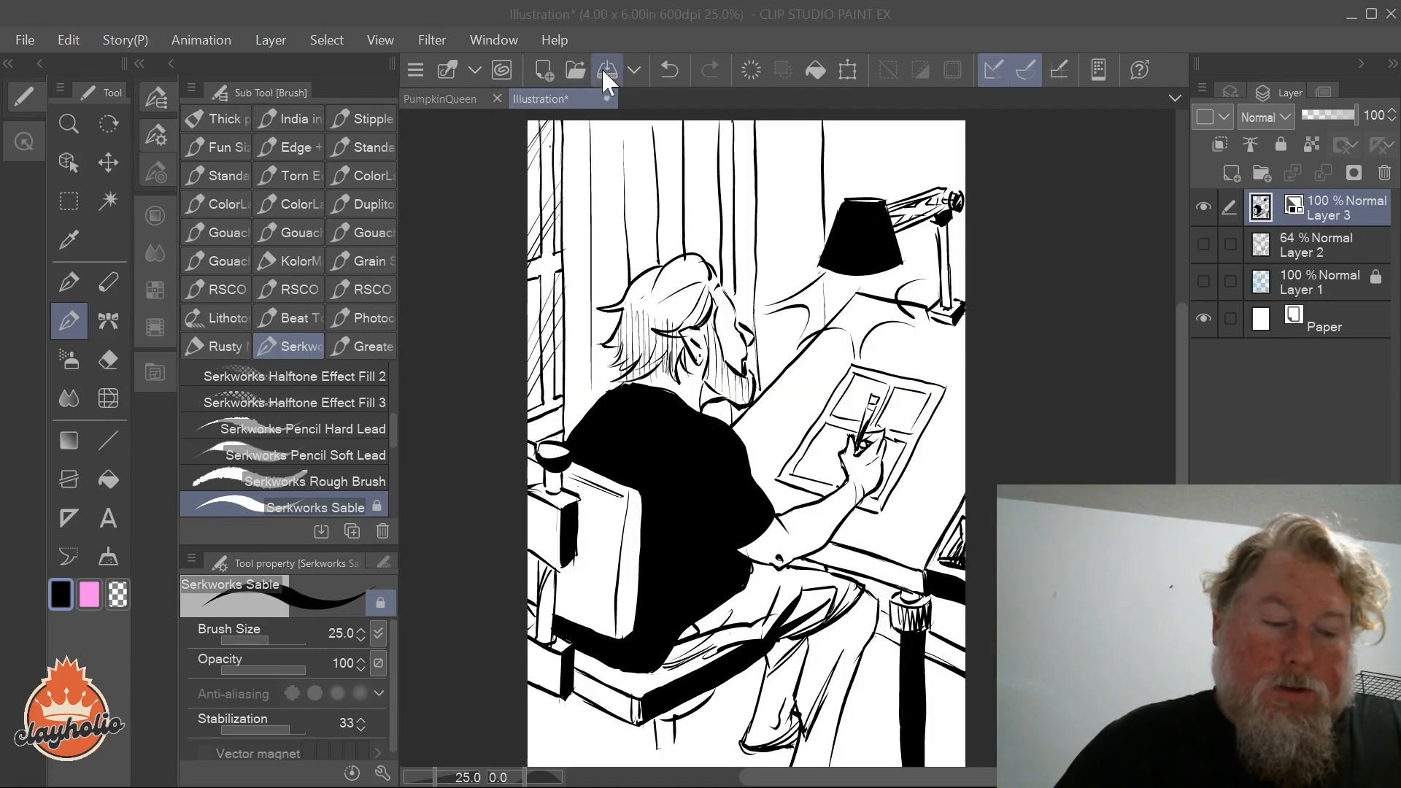
pyautogui.click(605, 70)
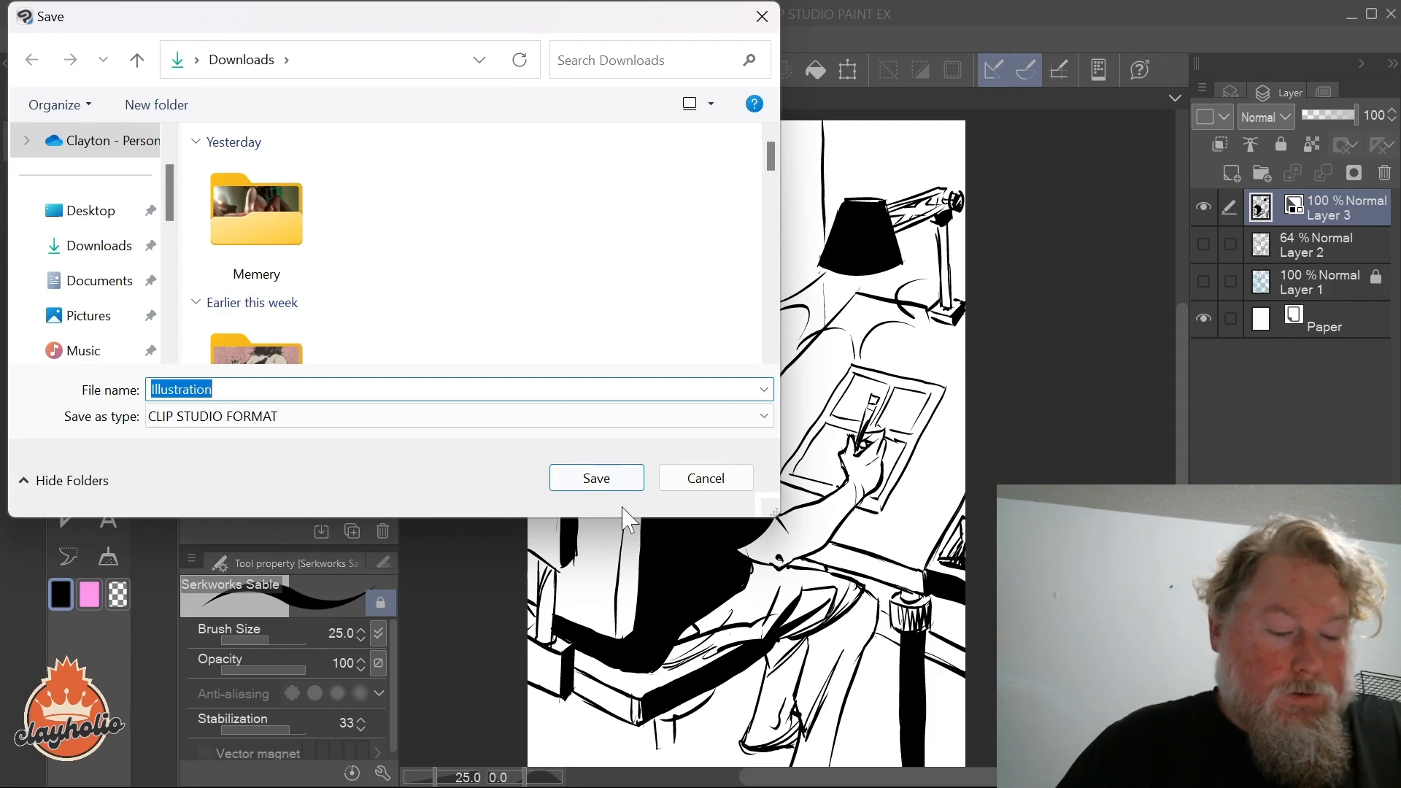
pyautogui.click(624, 482)
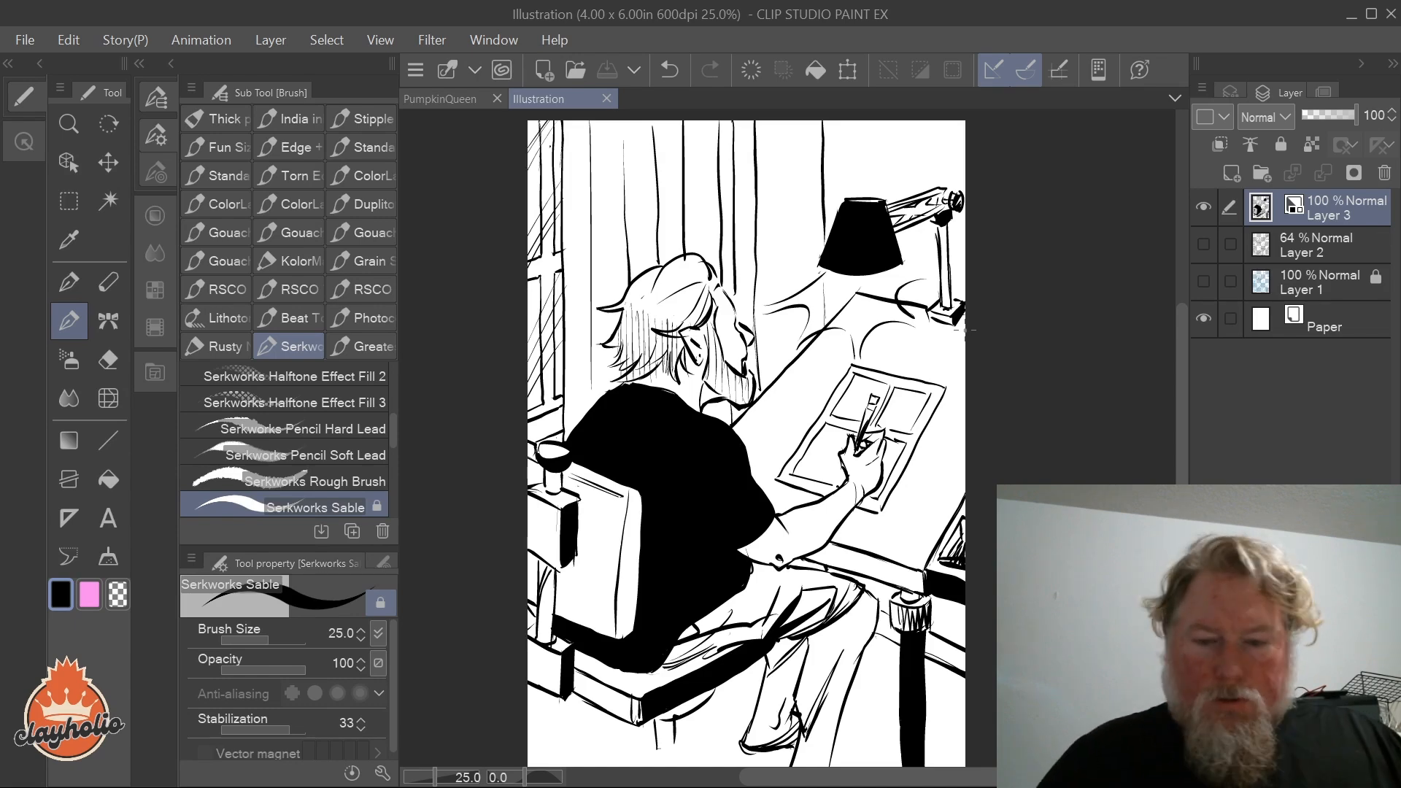
# Step: Create a raster layer named Layer 4 with Color expression and Normal blending, and place it directly below Layer 3
pyautogui.rightClick(1252, 410)
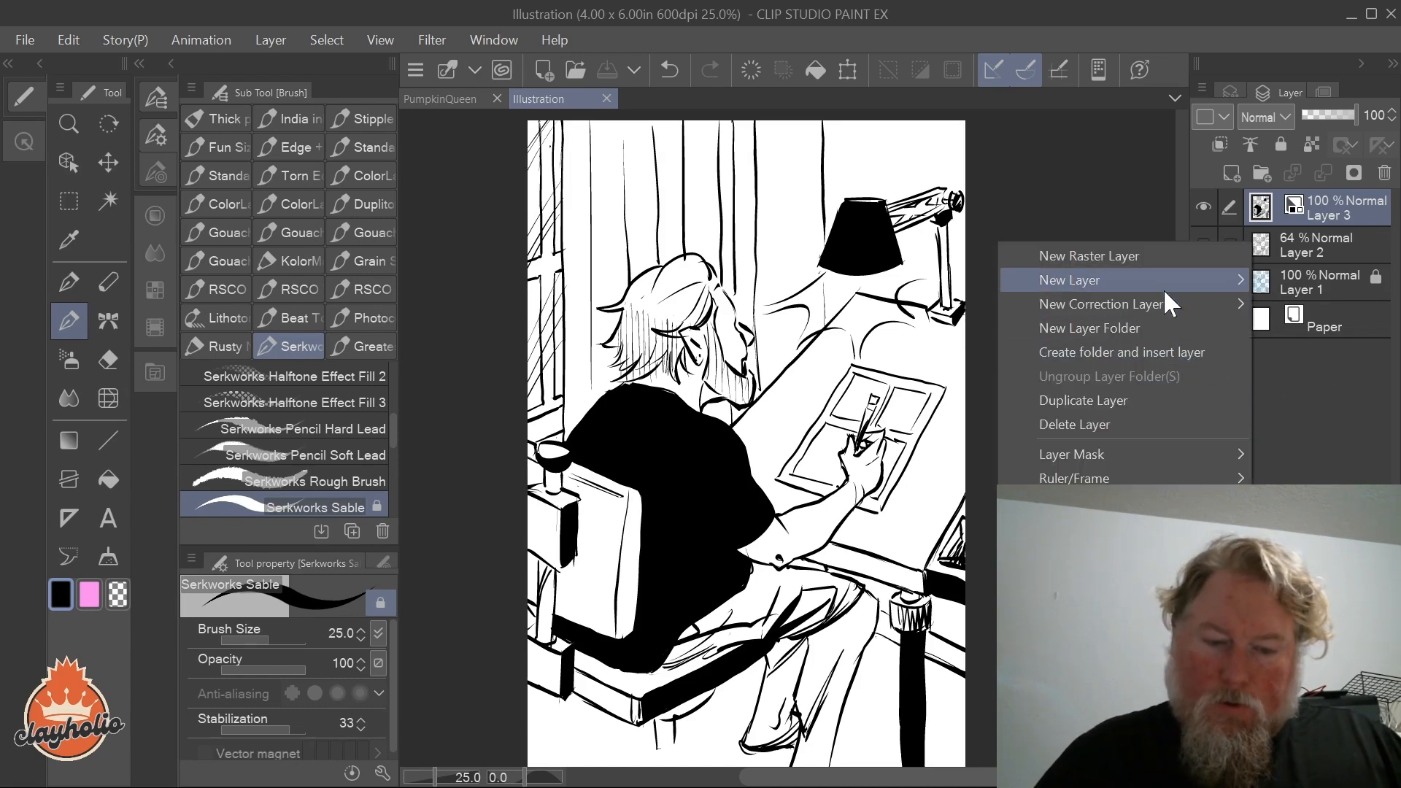
pyautogui.moveTo(1163, 286)
pyautogui.click(896, 289)
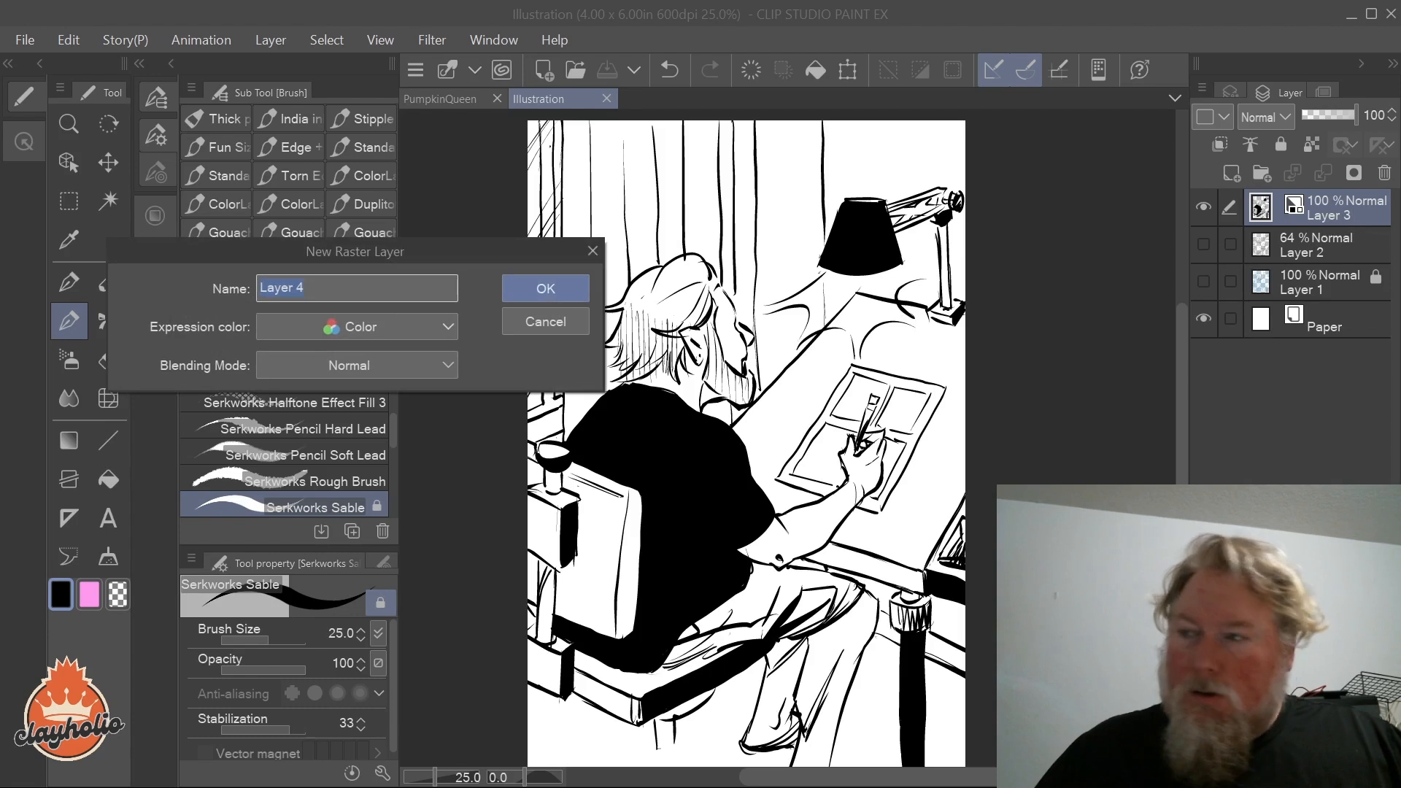
pyautogui.click(573, 282)
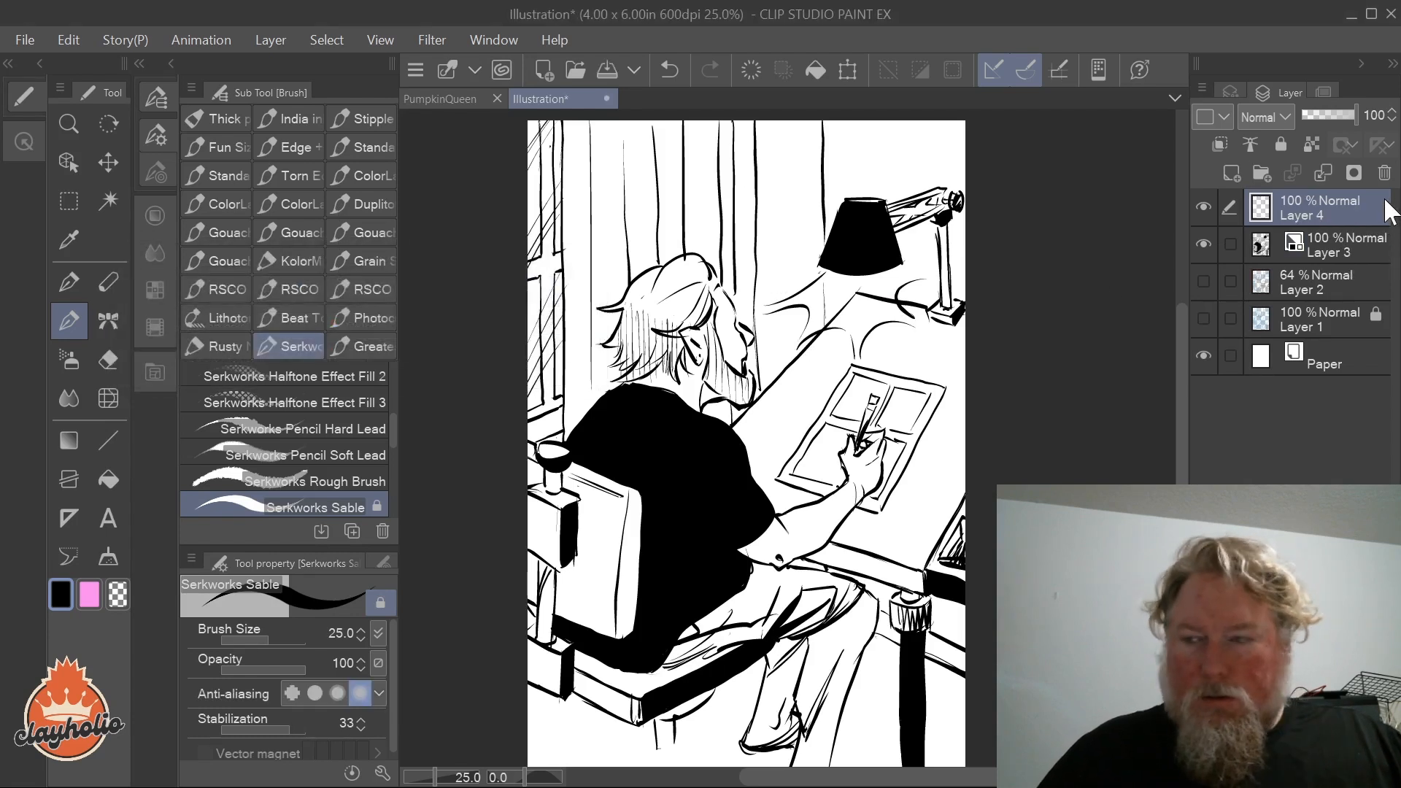
pyautogui.moveTo(1366, 219); pyautogui.dragTo(1321, 272)
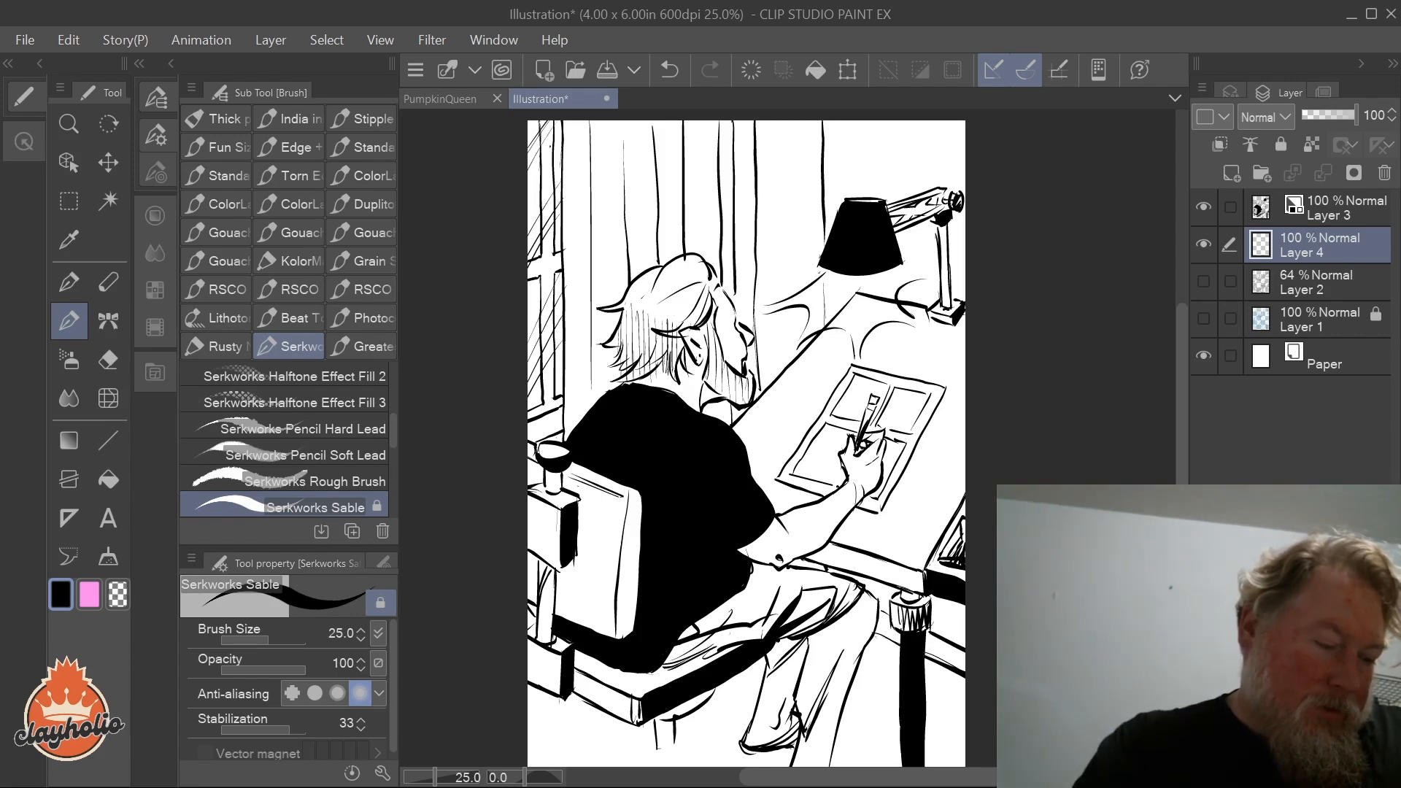
# Step: Shade the edge of the chair's backrest with the halftone brush (31) Rough - 60° / 10%
pyautogui.click(108, 440)
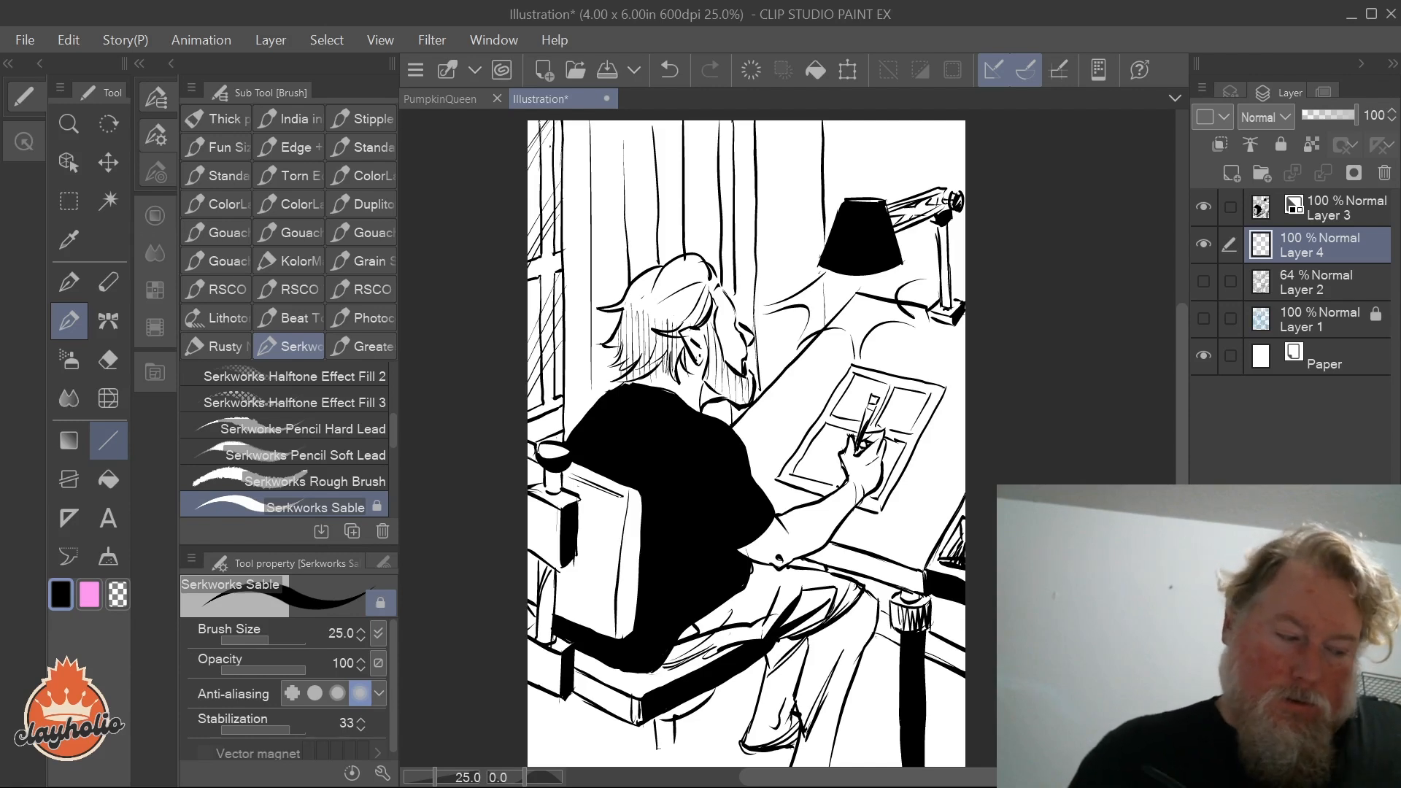
pyautogui.click(288, 319)
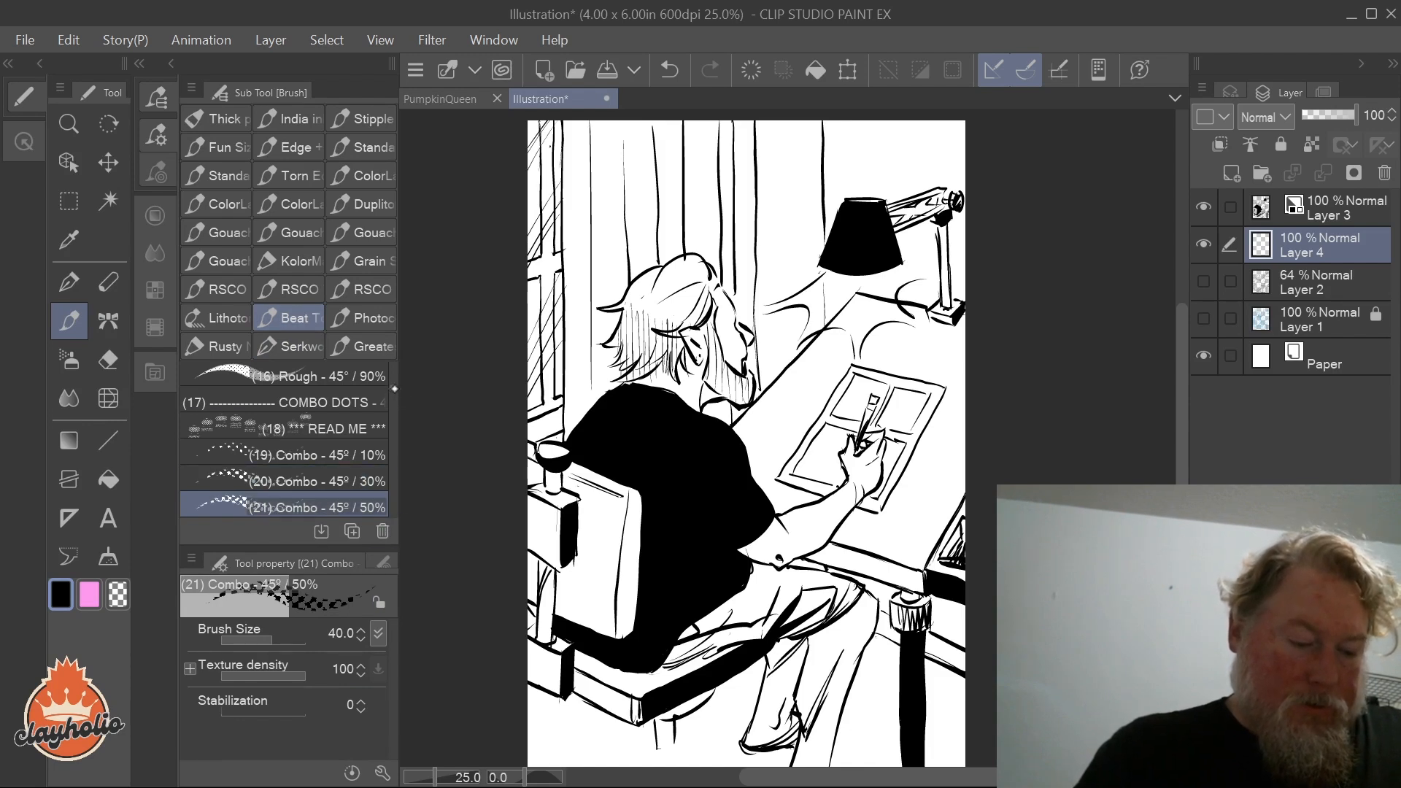
pyautogui.scroll(-4, 285, 438)
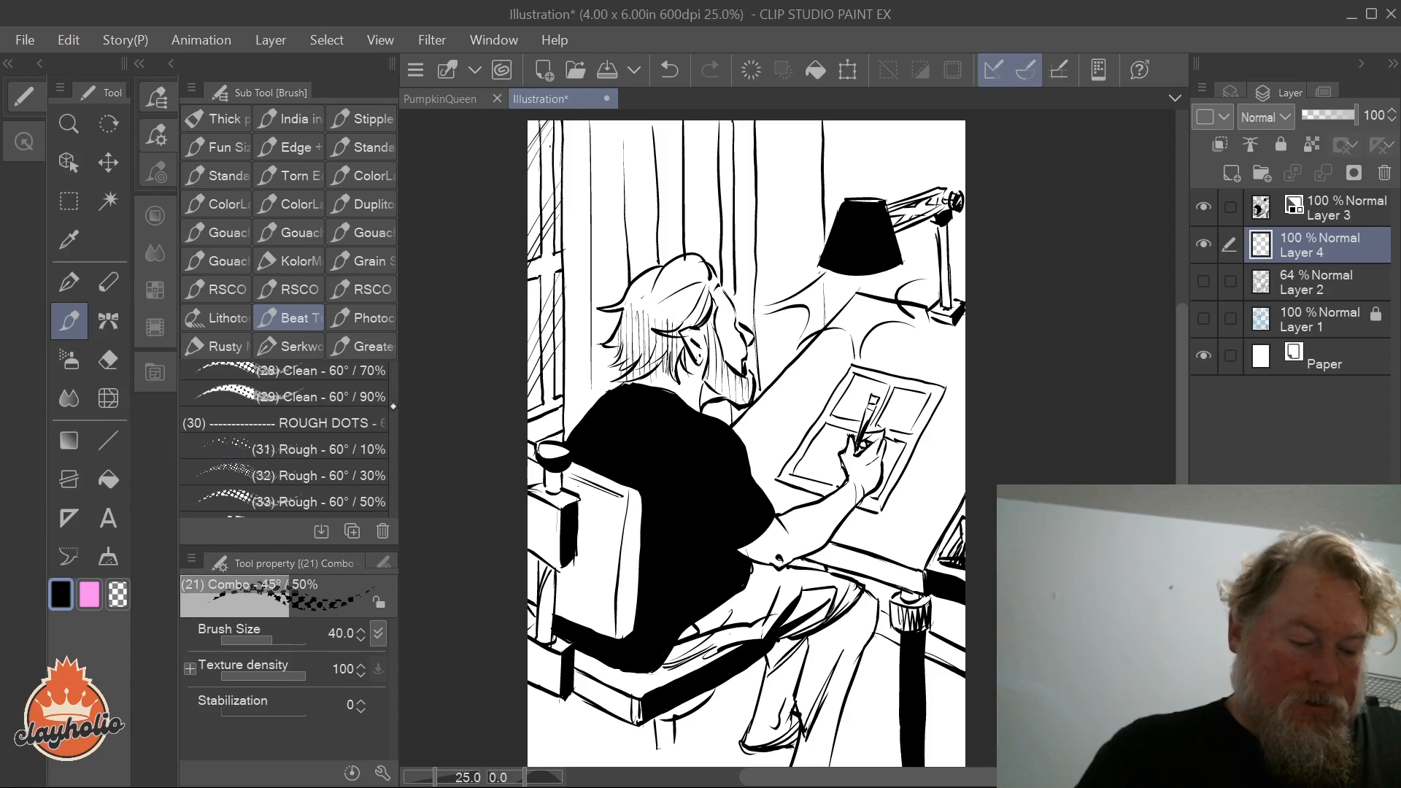
pyautogui.click(394, 424)
pyautogui.click(394, 423)
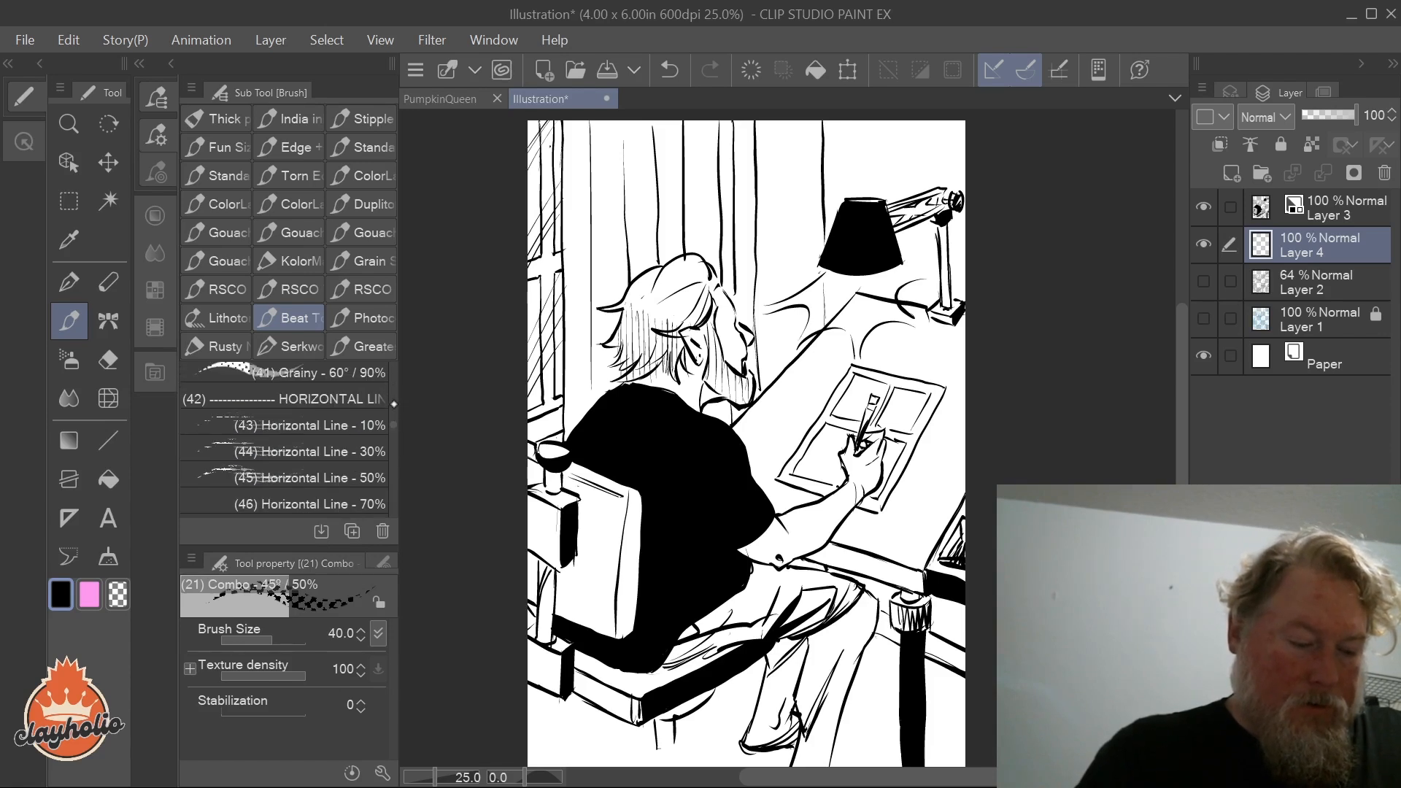
pyautogui.click(395, 408)
pyautogui.click(394, 403)
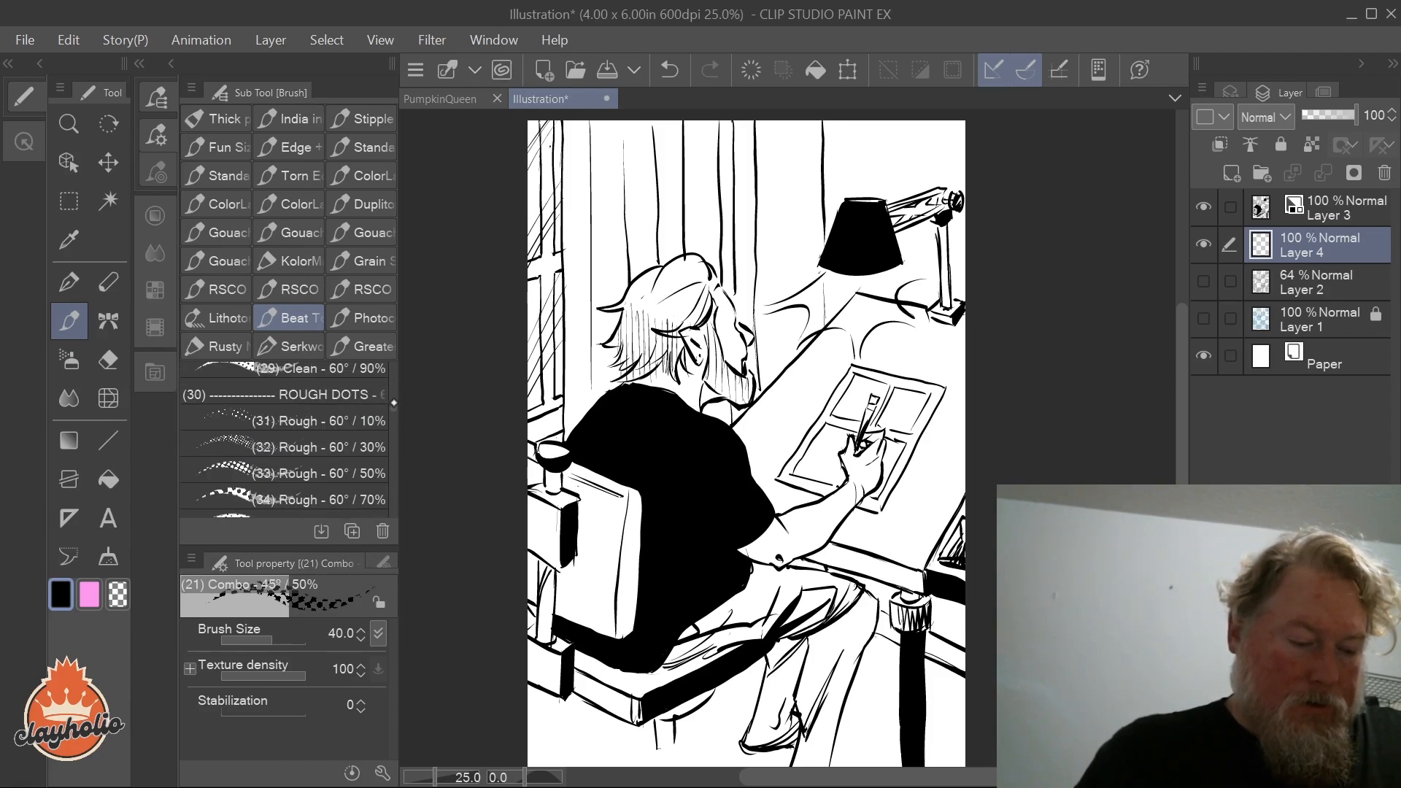
pyautogui.click(316, 423)
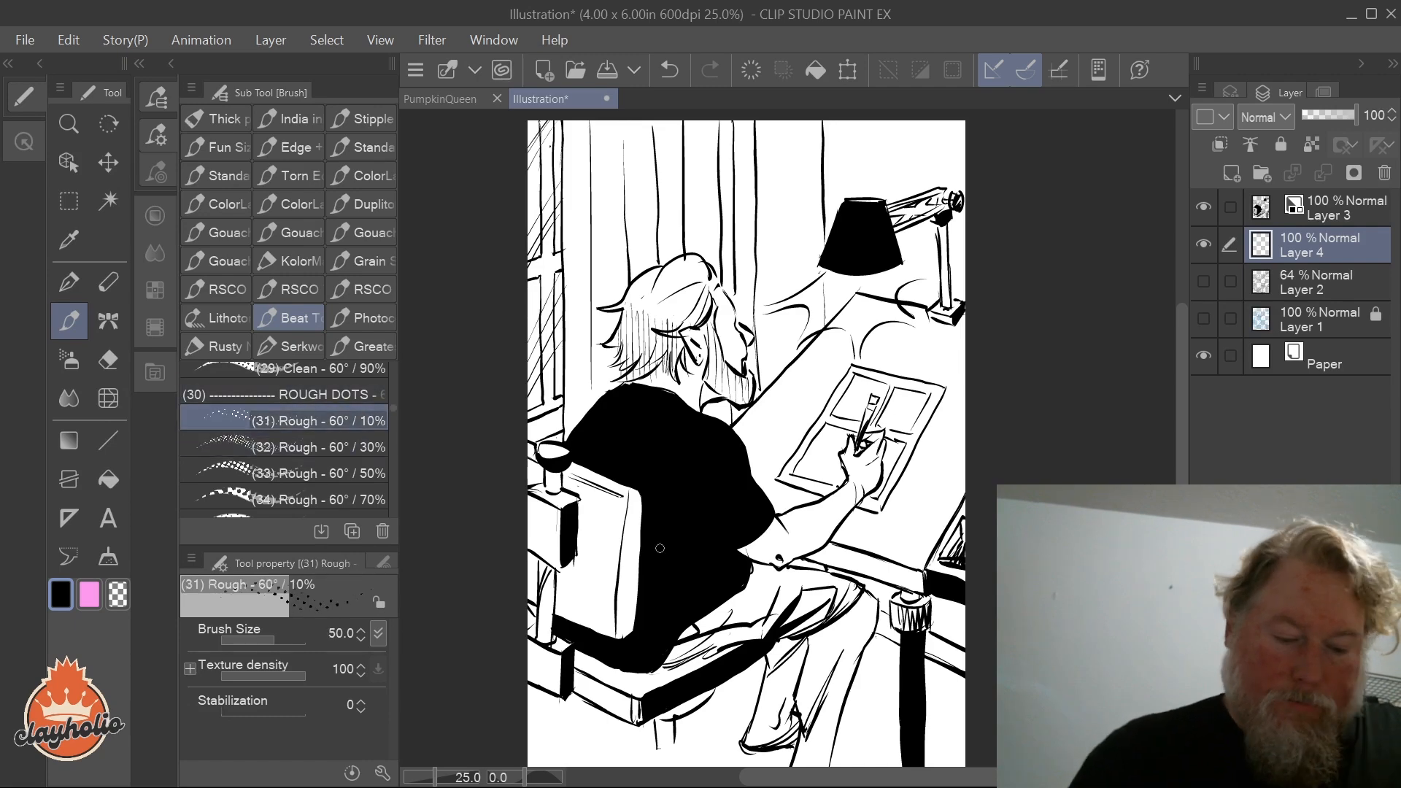
pyautogui.moveTo(635, 490); pyautogui.dragTo(610, 564)
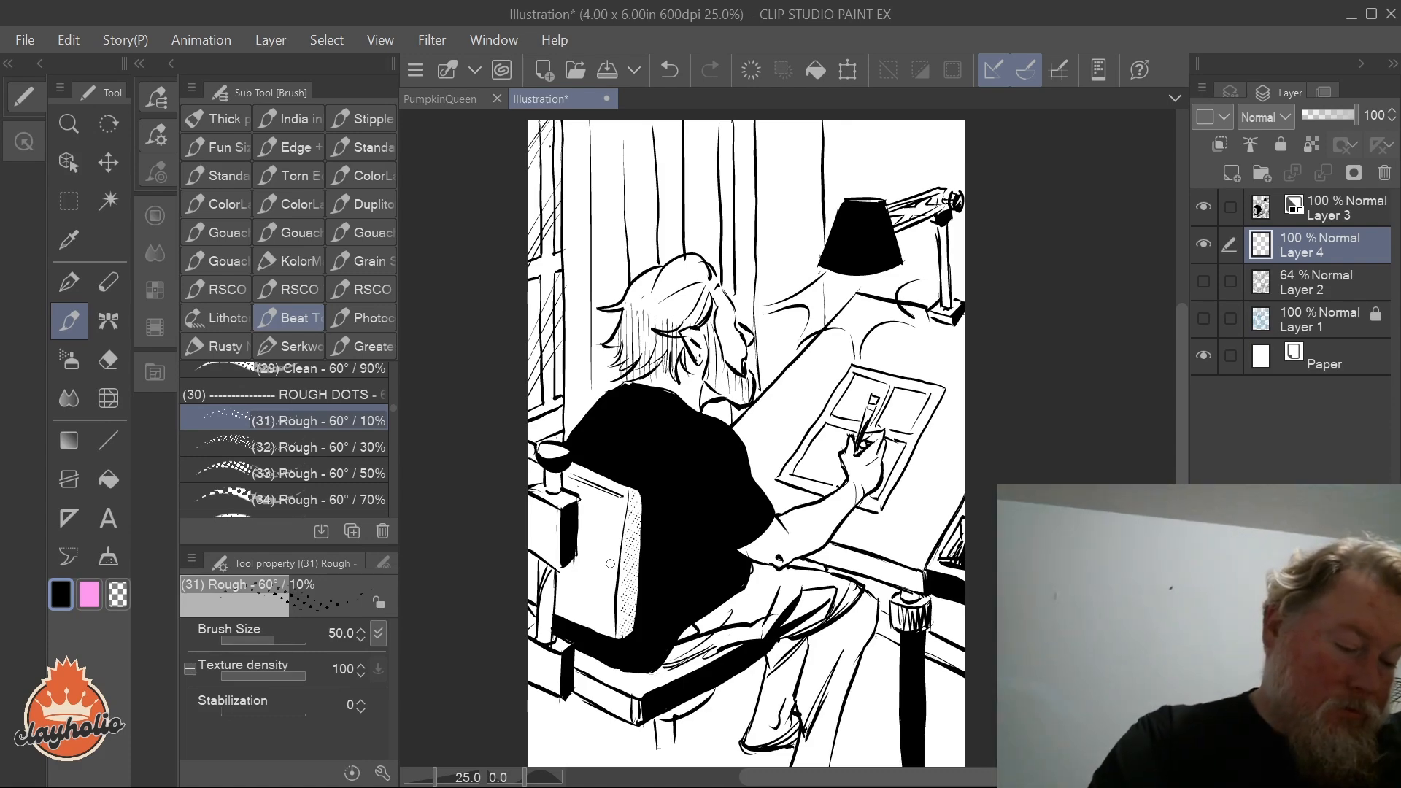
# Step: Set the brush size to 83 and add dot tone to the beard, hair, comic page panels and forearm
pyautogui.click(362, 632)
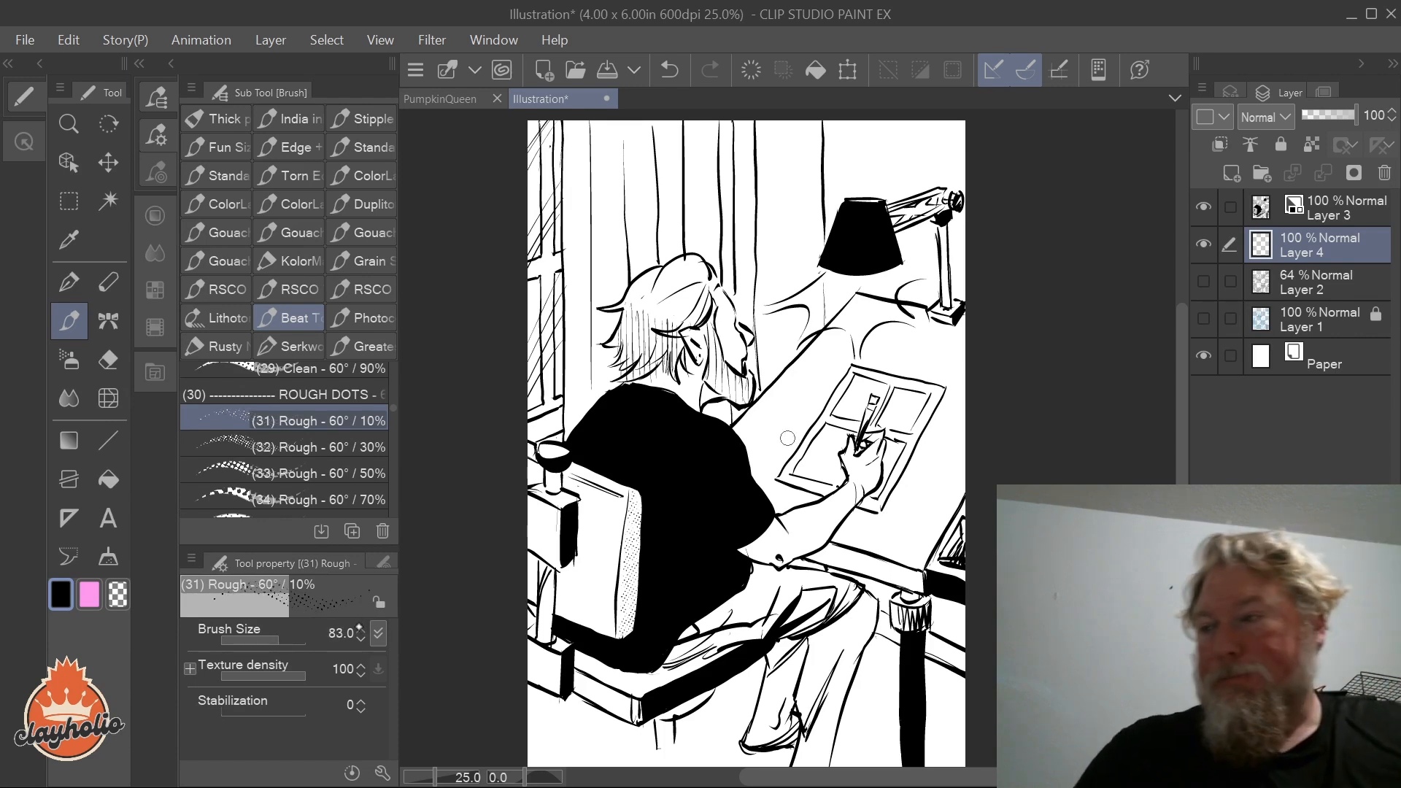
pyautogui.moveTo(730, 330)
pyautogui.mouseDown()
pyautogui.moveTo(714, 372)
pyautogui.moveTo(739, 398)
pyautogui.mouseUp()
pyautogui.moveTo(629, 308); pyautogui.dragTo(660, 369)
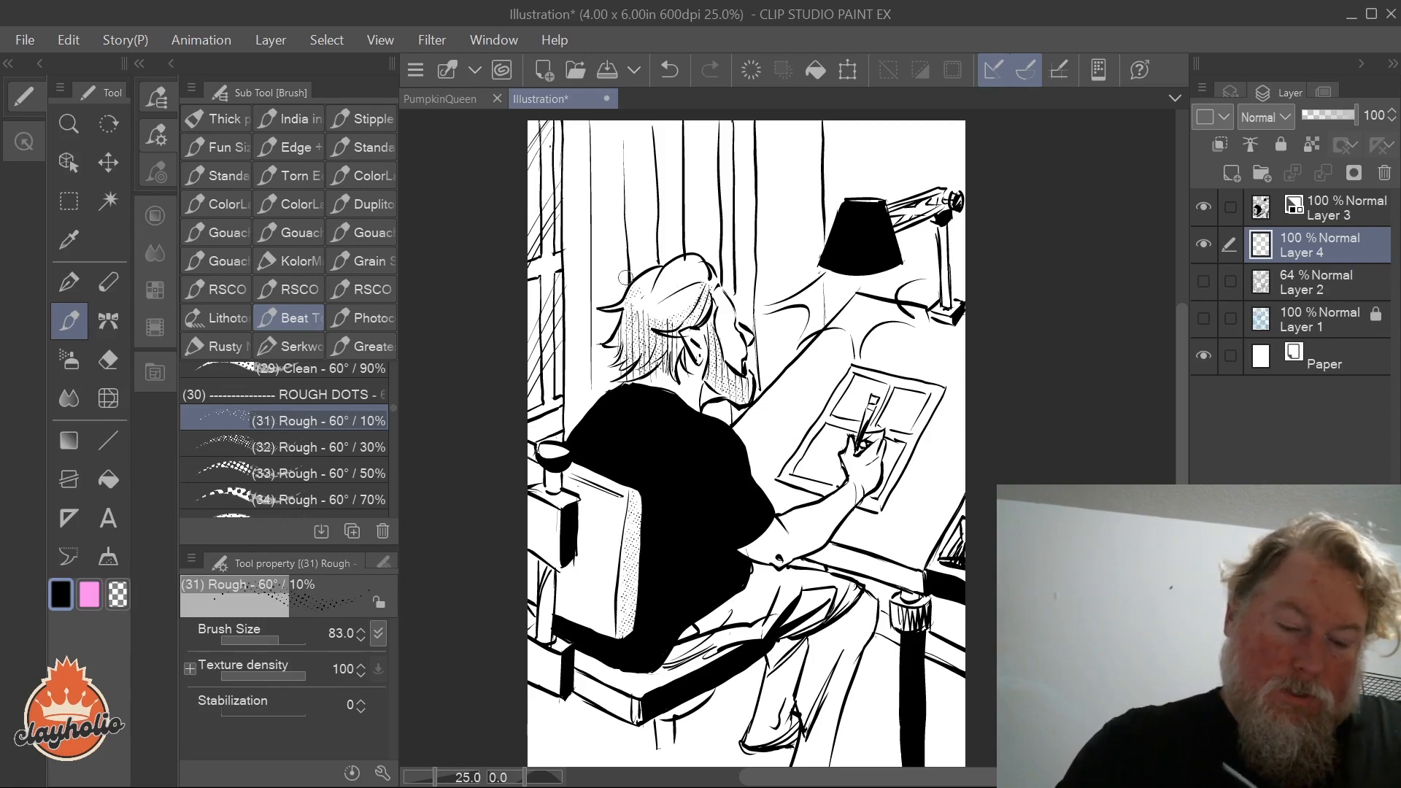
pyautogui.moveTo(858, 388)
pyautogui.mouseDown()
pyautogui.moveTo(907, 423)
pyautogui.moveTo(842, 443)
pyautogui.moveTo(844, 459)
pyautogui.moveTo(876, 462)
pyautogui.moveTo(808, 547)
pyautogui.moveTo(768, 542)
pyautogui.mouseUp()
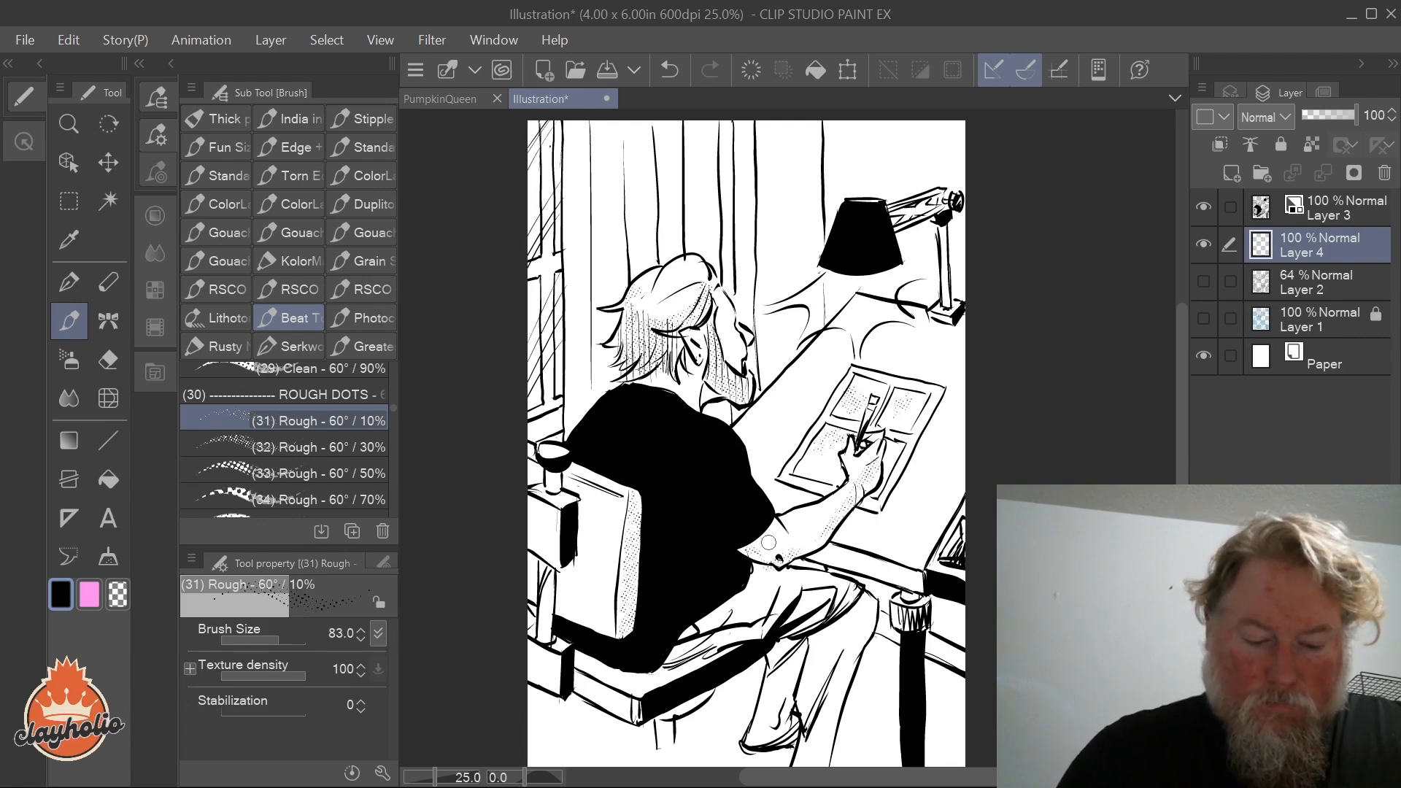
# Step: Add the same light dot tone to the chair, trousers, table leg's knob, table edge and lamp post
pyautogui.moveTo(741, 633)
pyautogui.mouseDown()
pyautogui.moveTo(741, 584)
pyautogui.moveTo(668, 655)
pyautogui.moveTo(772, 623)
pyautogui.moveTo(714, 661)
pyautogui.moveTo(587, 669)
pyautogui.moveTo(637, 686)
pyautogui.moveTo(522, 649)
pyautogui.moveTo(566, 674)
pyautogui.moveTo(554, 639)
pyautogui.moveTo(576, 627)
pyautogui.moveTo(555, 575)
pyautogui.moveTo(585, 496)
pyautogui.moveTo(598, 569)
pyautogui.moveTo(611, 502)
pyautogui.moveTo(596, 604)
pyautogui.moveTo(551, 505)
pyautogui.moveTo(535, 528)
pyautogui.moveTo(611, 488)
pyautogui.moveTo(586, 484)
pyautogui.moveTo(624, 495)
pyautogui.mouseUp()
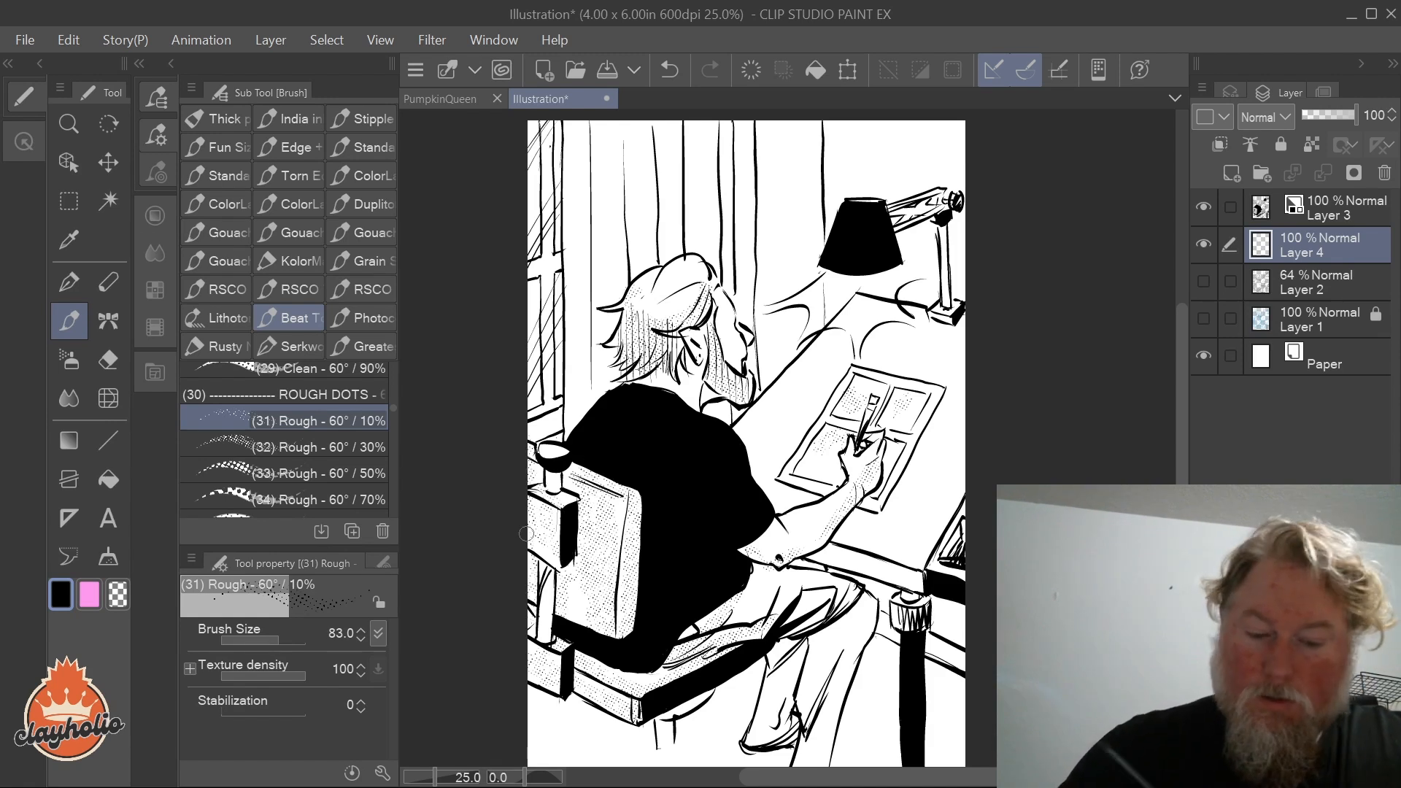
pyautogui.moveTo(845, 625)
pyautogui.mouseDown()
pyautogui.moveTo(808, 736)
pyautogui.moveTo(820, 627)
pyautogui.moveTo(754, 735)
pyautogui.moveTo(864, 641)
pyautogui.moveTo(869, 594)
pyautogui.moveTo(824, 732)
pyautogui.mouseUp()
pyautogui.moveTo(896, 598); pyautogui.dragTo(904, 613)
pyautogui.moveTo(831, 554); pyautogui.dragTo(917, 583)
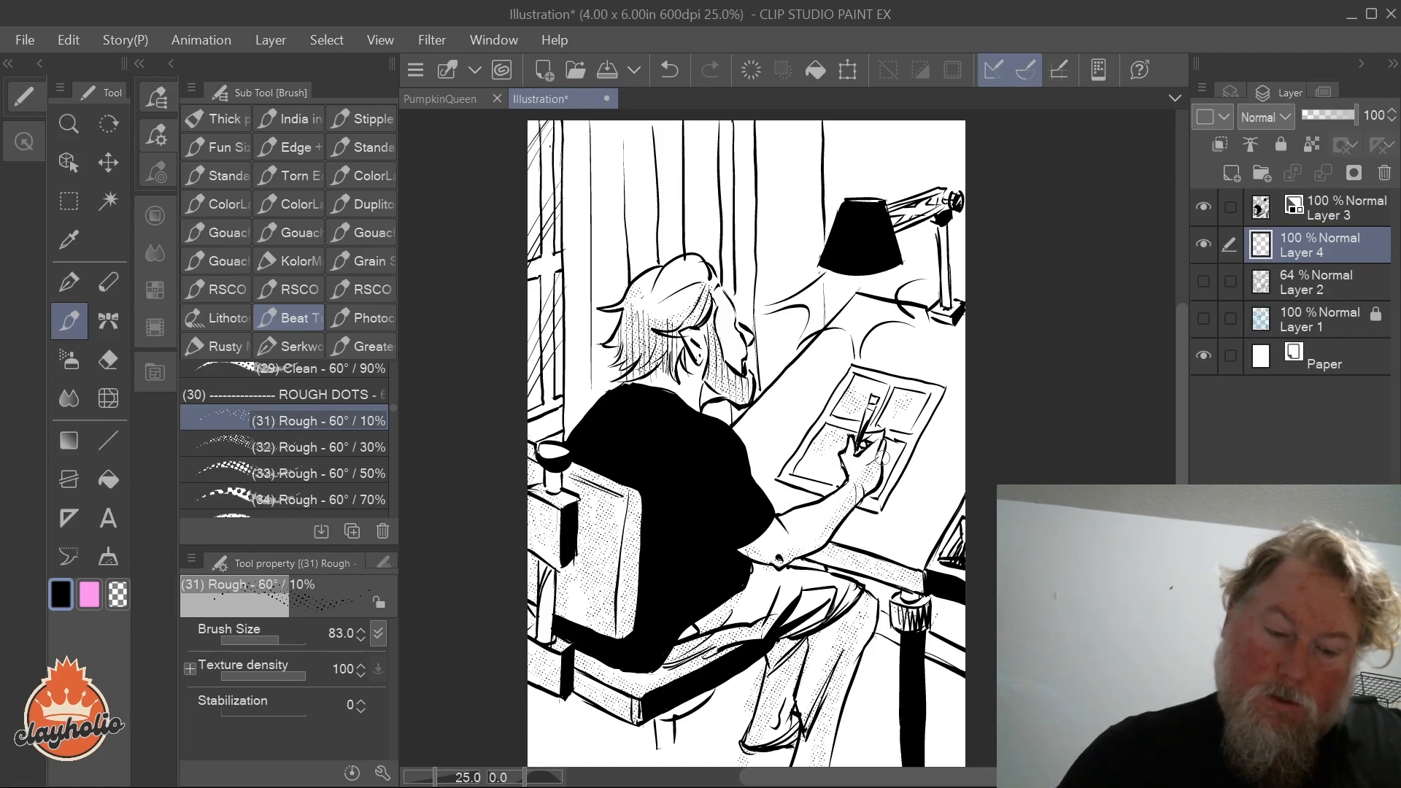
pyautogui.moveTo(929, 240); pyautogui.dragTo(944, 253)
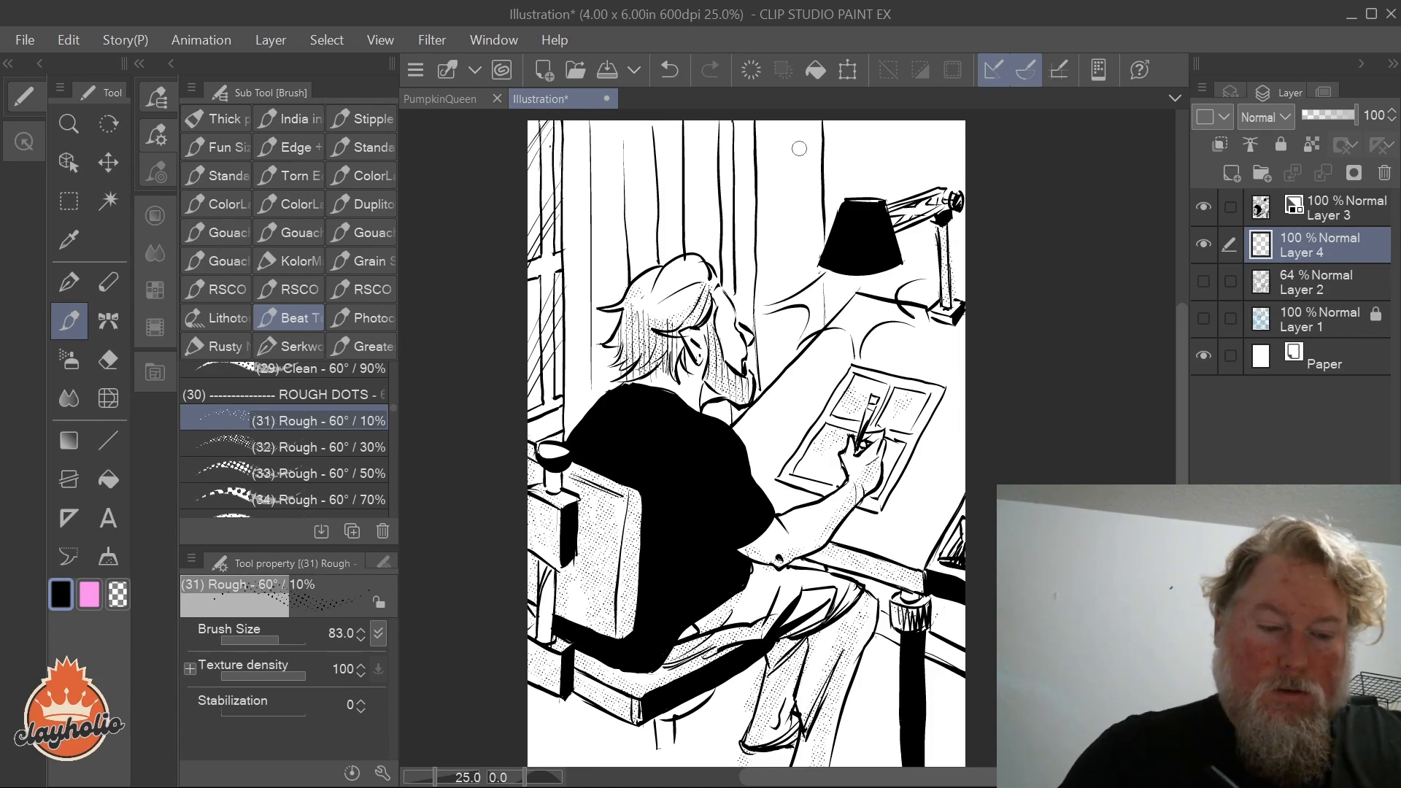
# Step: Tone the curtain's inner fold, the area under the beard and the curtain's window-side edge with (33) Rough - 60° / 50%
pyautogui.moveTo(751, 126); pyautogui.dragTo(739, 224)
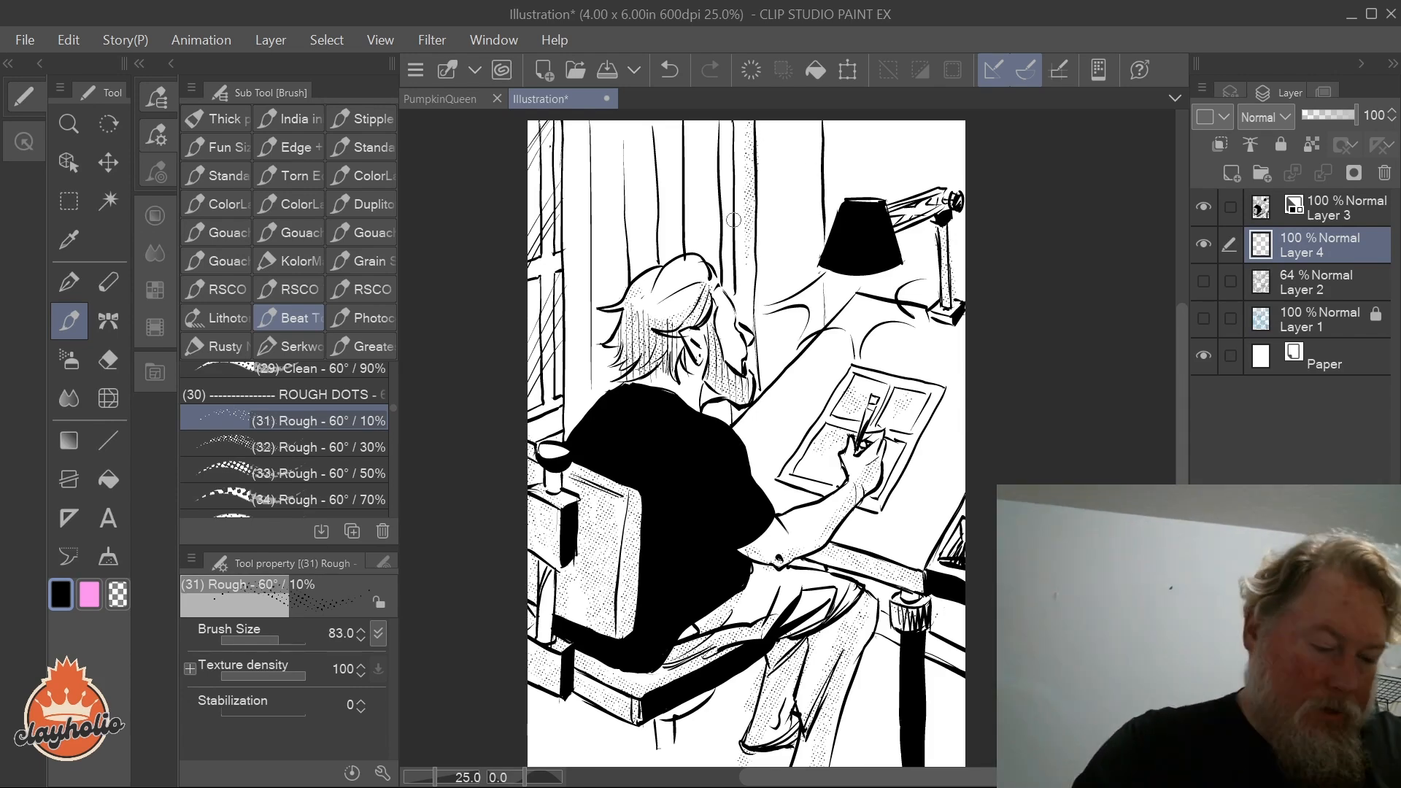
pyautogui.click(292, 473)
pyautogui.moveTo(746, 125); pyautogui.dragTo(749, 324)
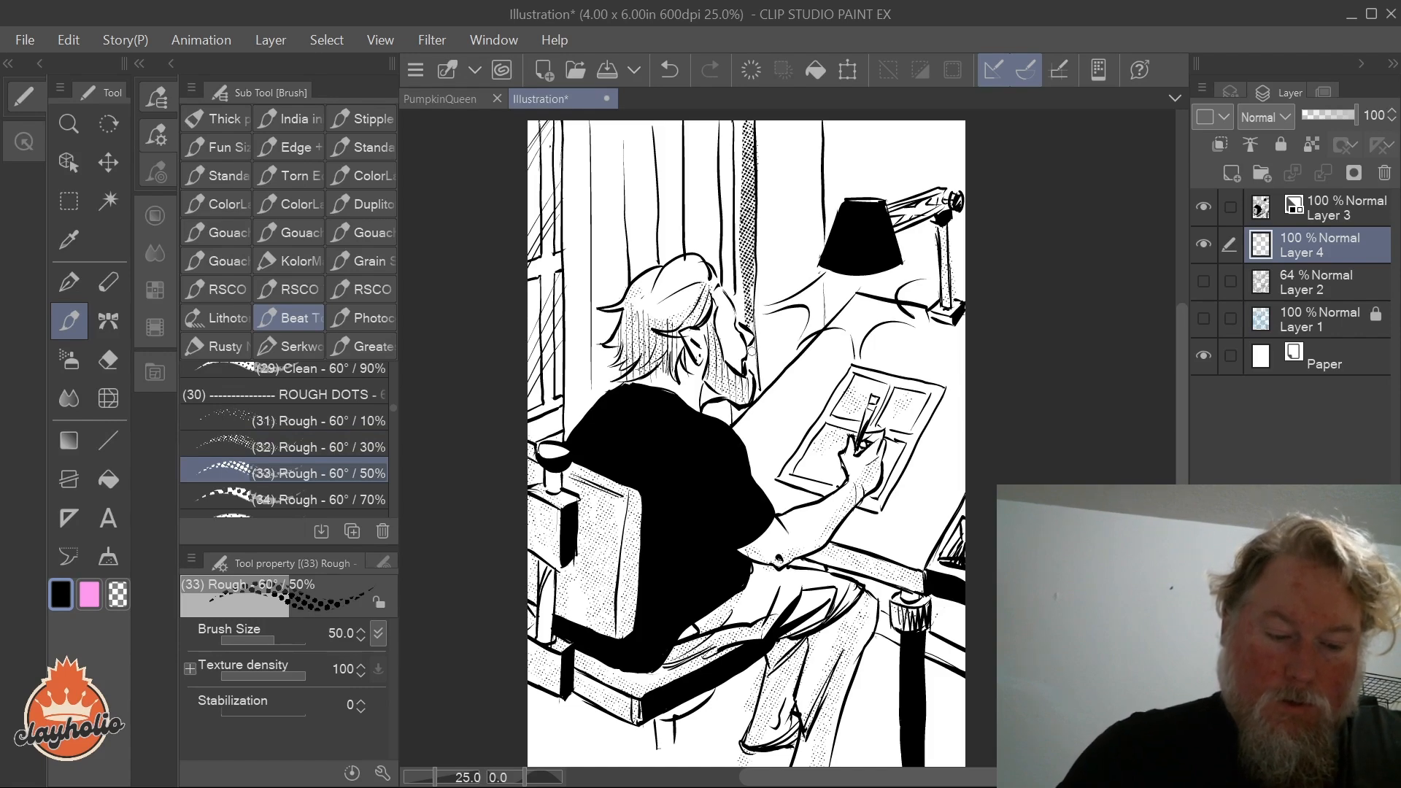
pyautogui.moveTo(737, 413)
pyautogui.mouseDown()
pyautogui.moveTo(722, 410)
pyautogui.moveTo(735, 410)
pyautogui.mouseUp()
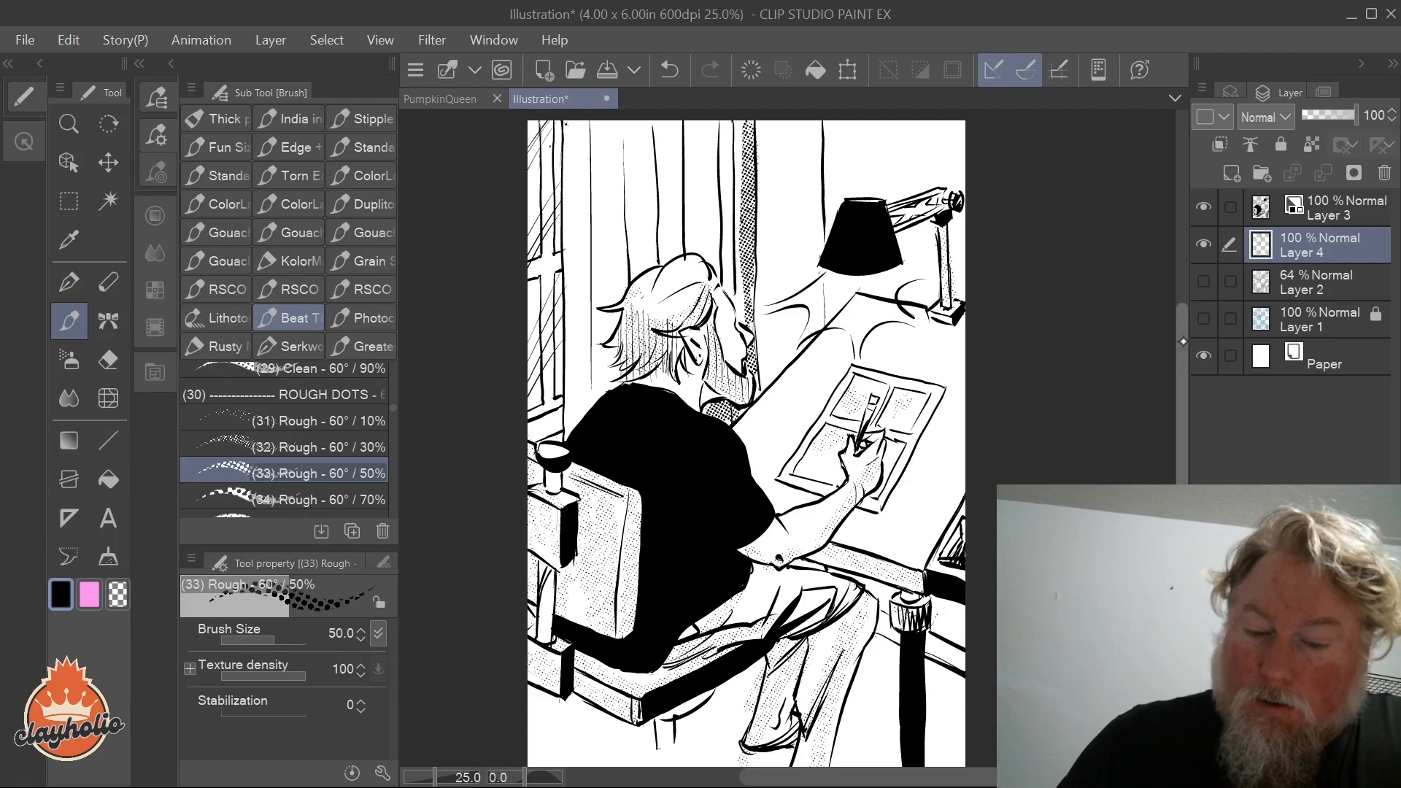
pyautogui.scroll(2, 1183, 341)
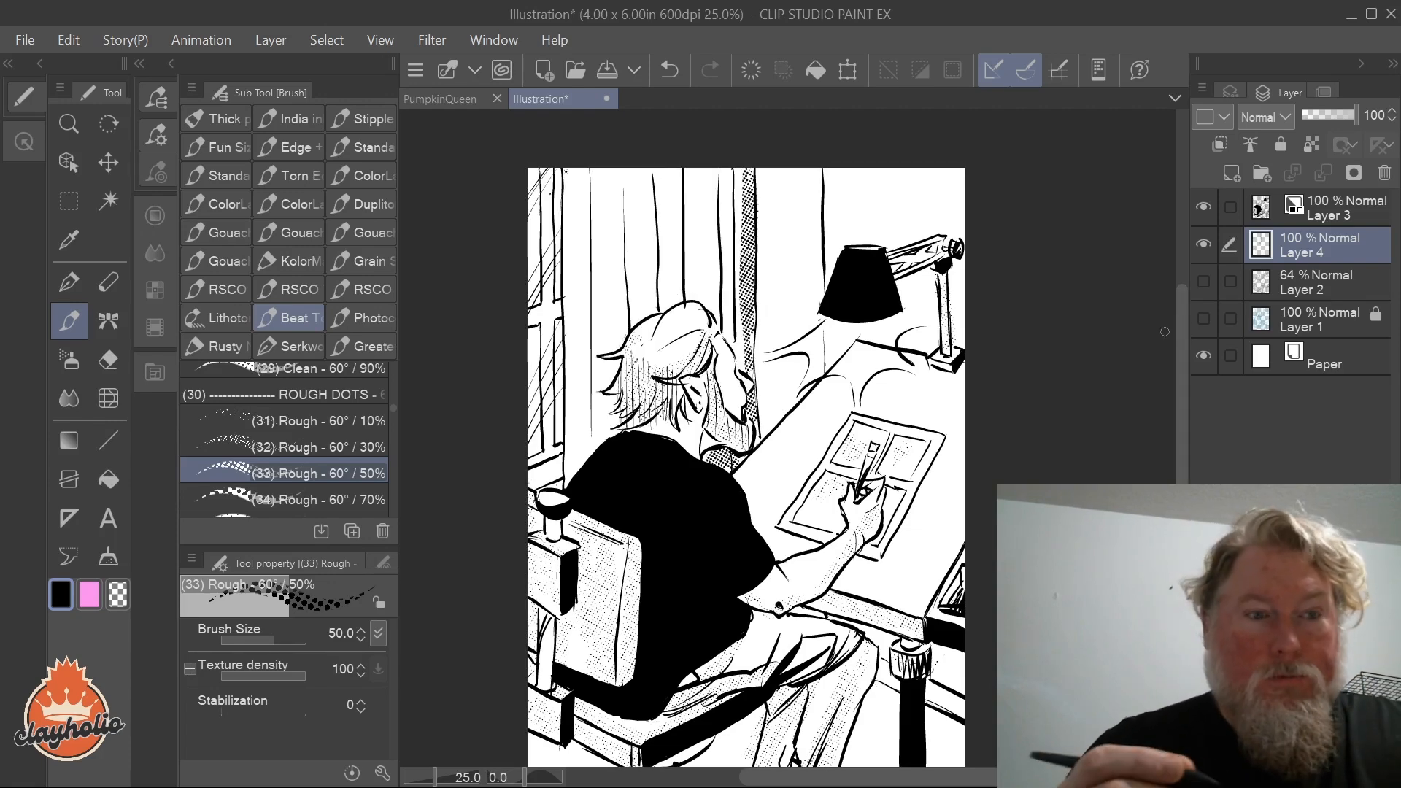
pyautogui.moveTo(567, 187)
pyautogui.mouseDown()
pyautogui.moveTo(555, 296)
pyautogui.moveTo(571, 318)
pyautogui.moveTo(570, 293)
pyautogui.moveTo(571, 462)
pyautogui.mouseUp()
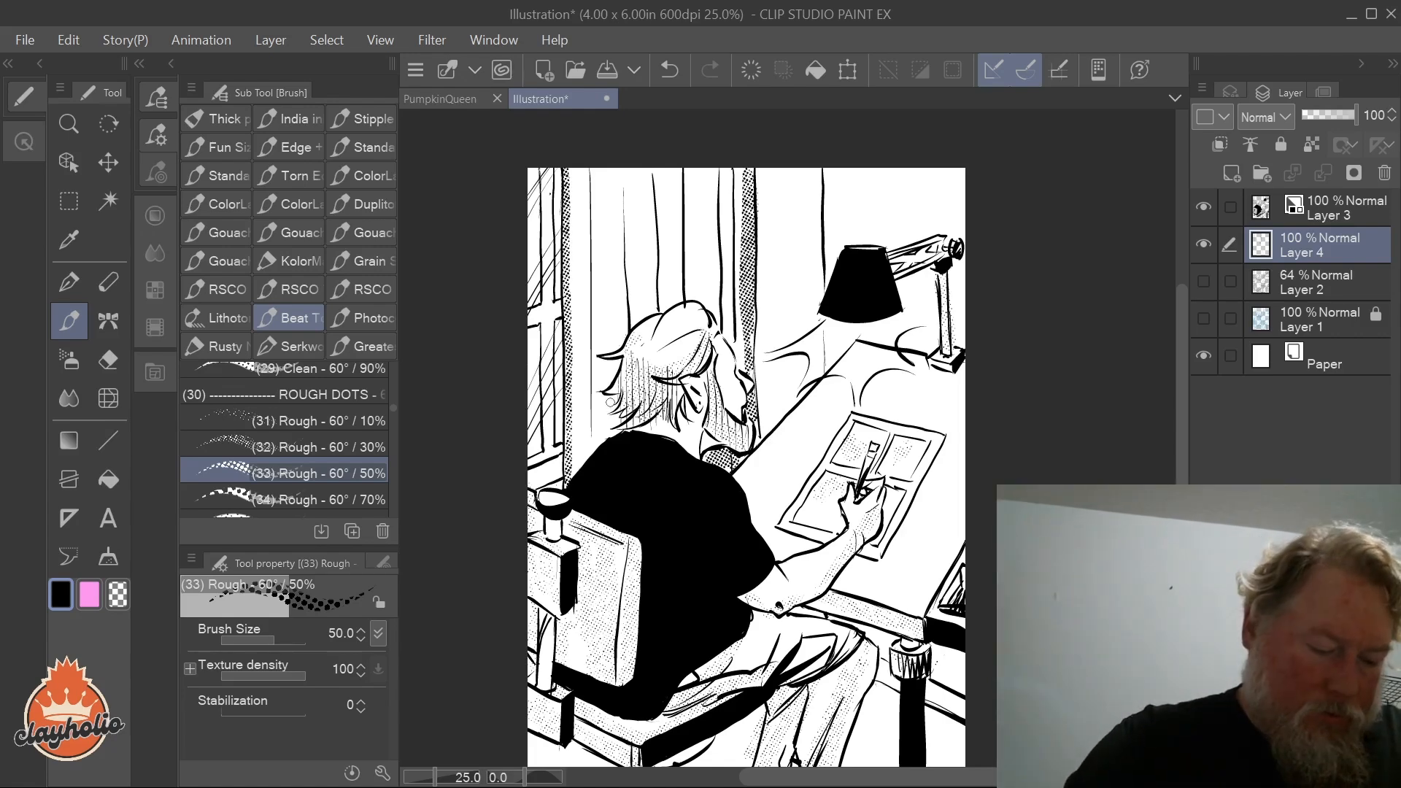
# Step: Set the brush size to 168.2 and fill the whole curtain behind the artist with (33) Rough - 60° / 50% dot tone
pyautogui.click(285, 637)
pyautogui.moveTo(572, 182)
pyautogui.mouseDown()
pyautogui.moveTo(734, 181)
pyautogui.moveTo(605, 164)
pyautogui.moveTo(588, 263)
pyautogui.moveTo(679, 241)
pyautogui.moveTo(688, 176)
pyautogui.moveTo(722, 277)
pyautogui.mouseUp()
pyautogui.moveTo(728, 226); pyautogui.dragTo(732, 232)
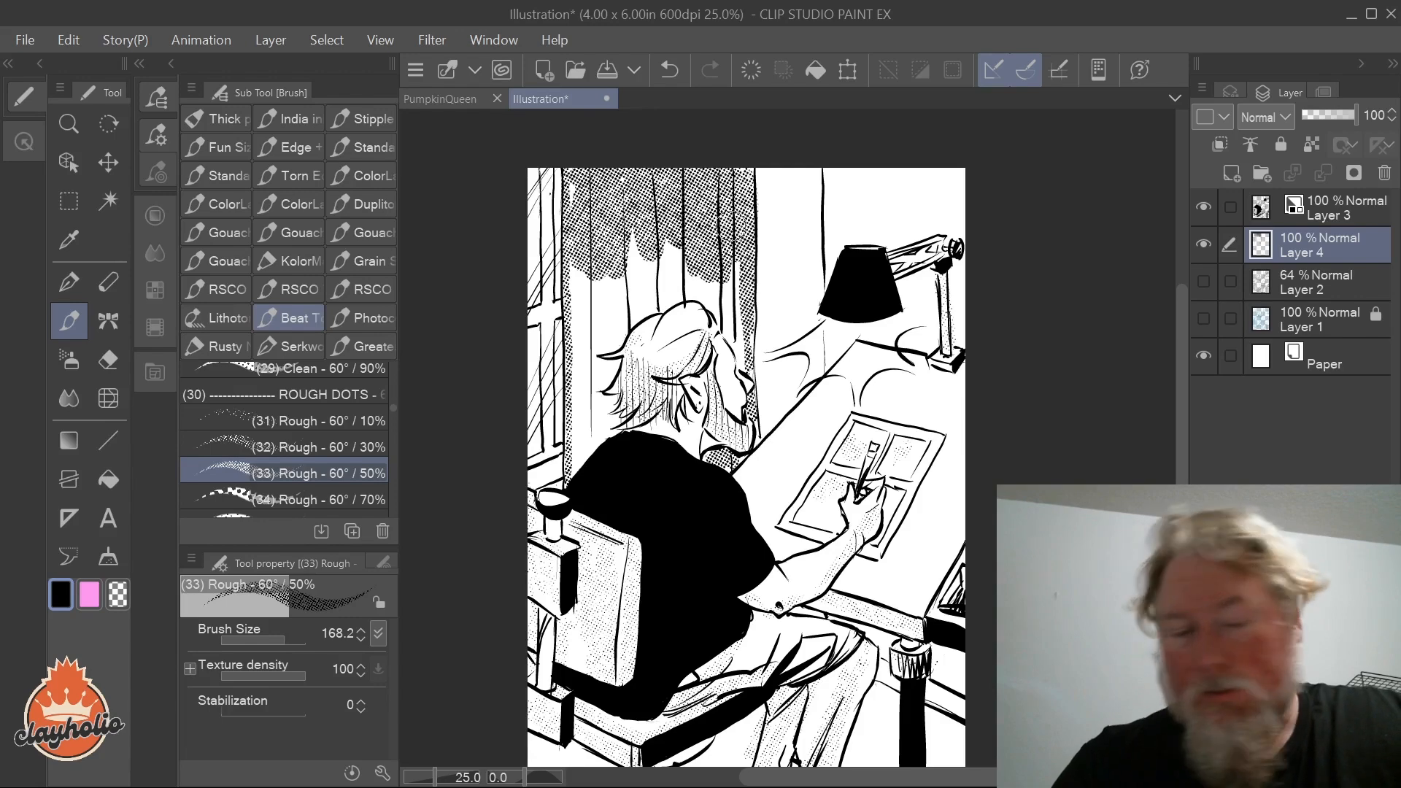
pyautogui.moveTo(576, 181); pyautogui.dragTo(573, 207)
pyautogui.moveTo(583, 273)
pyautogui.mouseDown()
pyautogui.moveTo(574, 338)
pyautogui.moveTo(635, 248)
pyautogui.moveTo(679, 270)
pyautogui.moveTo(723, 256)
pyautogui.moveTo(716, 299)
pyautogui.moveTo(737, 341)
pyautogui.moveTo(730, 266)
pyautogui.moveTo(719, 291)
pyautogui.mouseUp()
pyautogui.moveTo(623, 317)
pyautogui.mouseDown()
pyautogui.moveTo(663, 296)
pyautogui.moveTo(708, 300)
pyautogui.mouseUp()
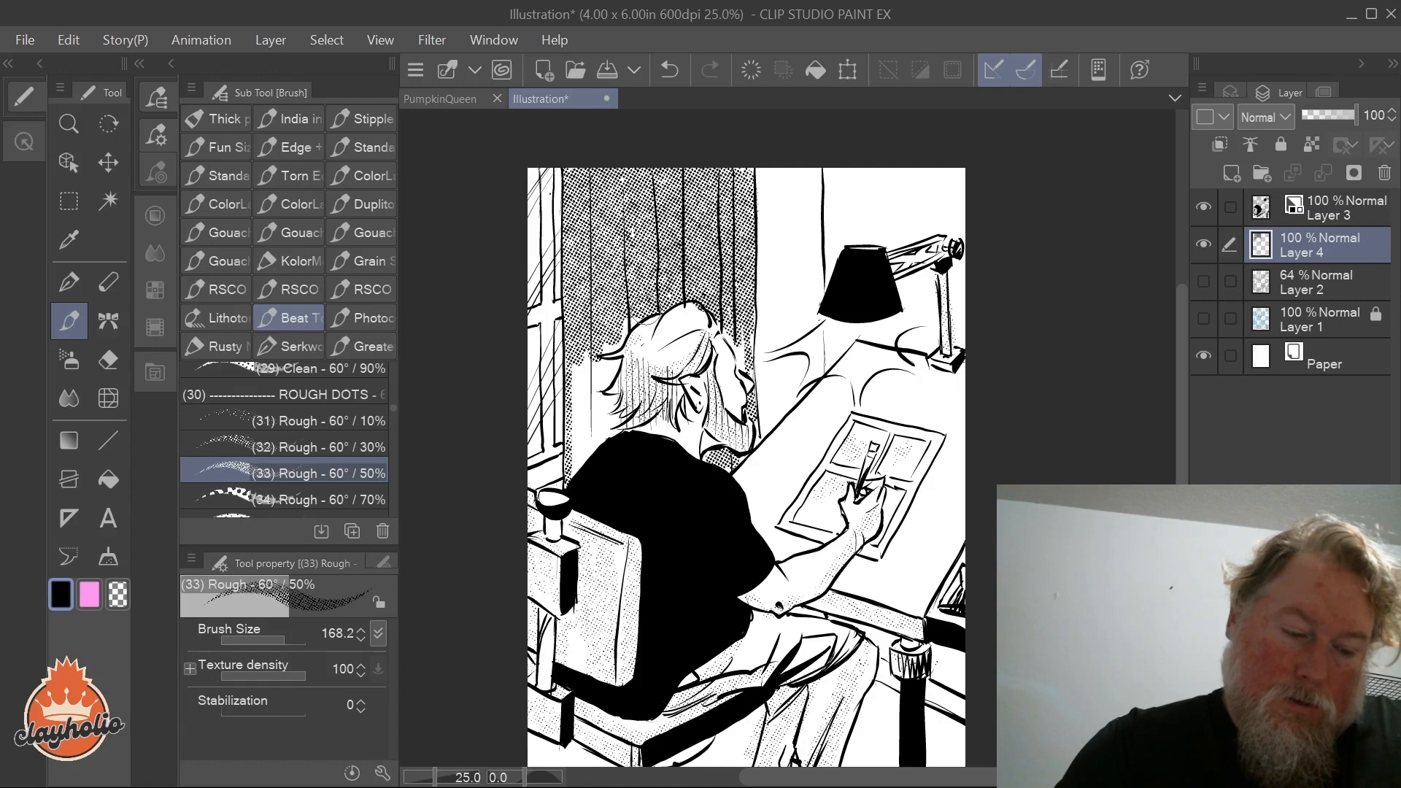
pyautogui.moveTo(608, 374)
pyautogui.mouseDown()
pyautogui.moveTo(595, 365)
pyautogui.moveTo(582, 431)
pyautogui.moveTo(602, 416)
pyautogui.moveTo(584, 446)
pyautogui.moveTo(584, 357)
pyautogui.moveTo(568, 376)
pyautogui.mouseUp()
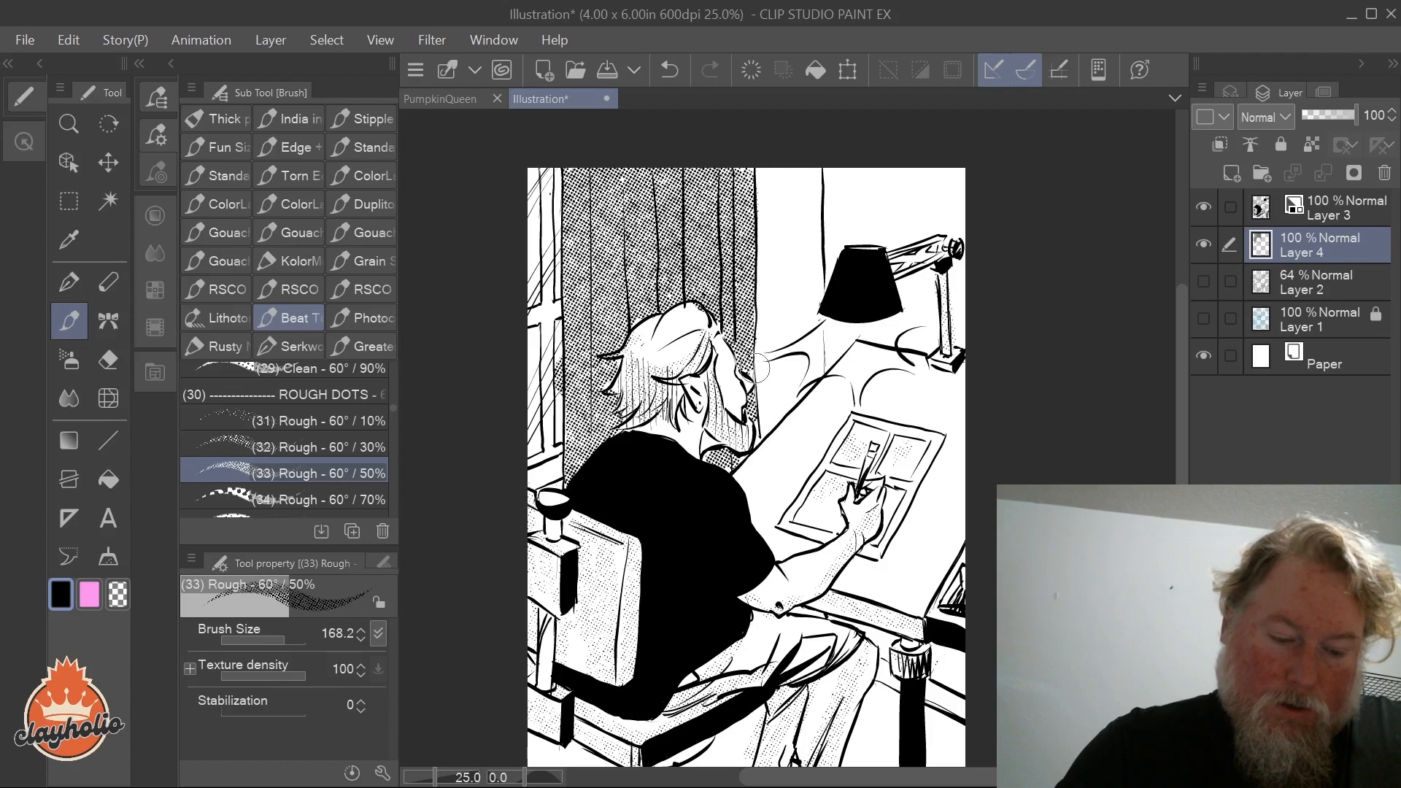
pyautogui.moveTo(941, 248); pyautogui.dragTo(949, 240)
pyautogui.moveTo(550, 309); pyautogui.dragTo(551, 460)
pyautogui.moveTo(546, 192); pyautogui.dragTo(548, 321)
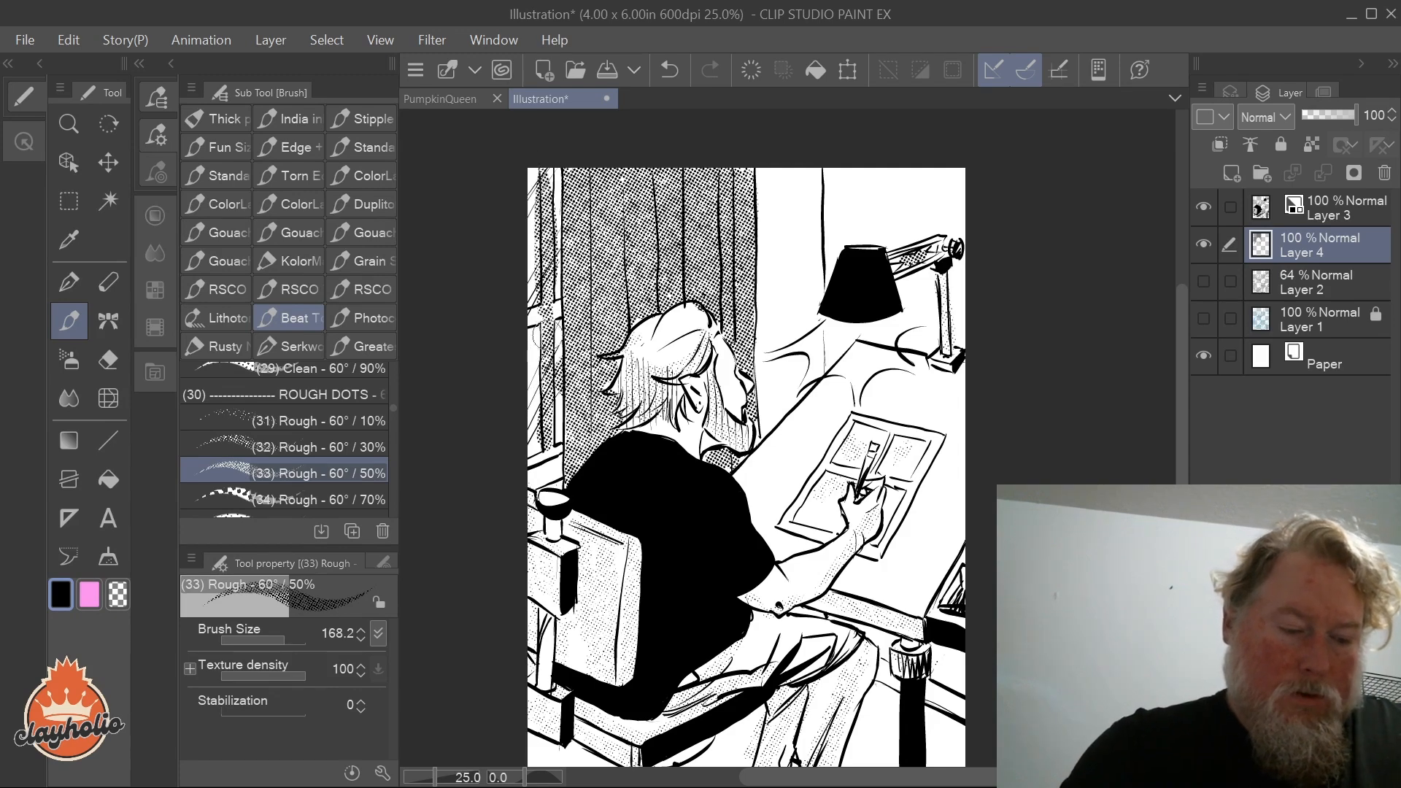
pyautogui.click(669, 69)
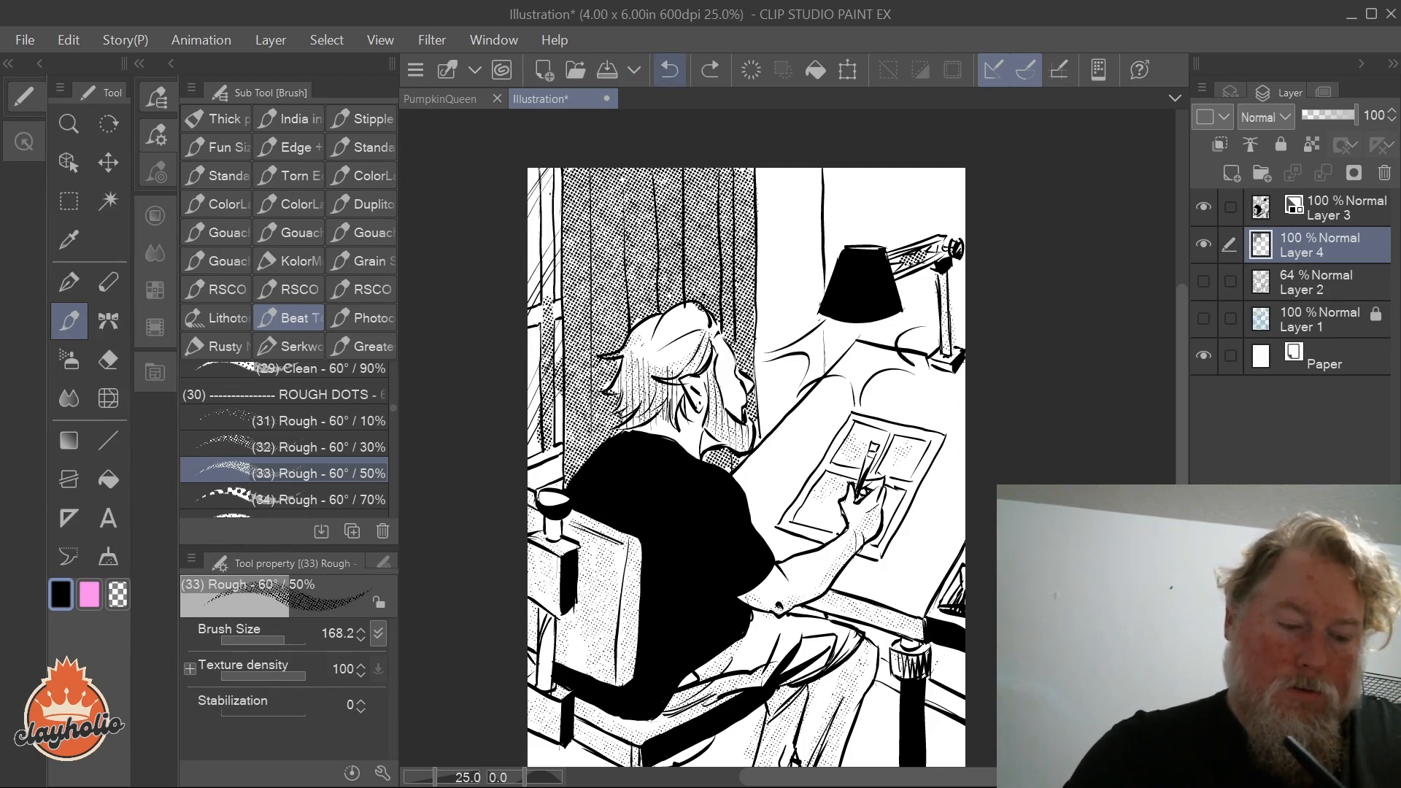
pyautogui.click(670, 69)
# Step: Tone the window frame beside the curtain with the lighter (31) Rough - 60° / 10% brush
pyautogui.click(307, 422)
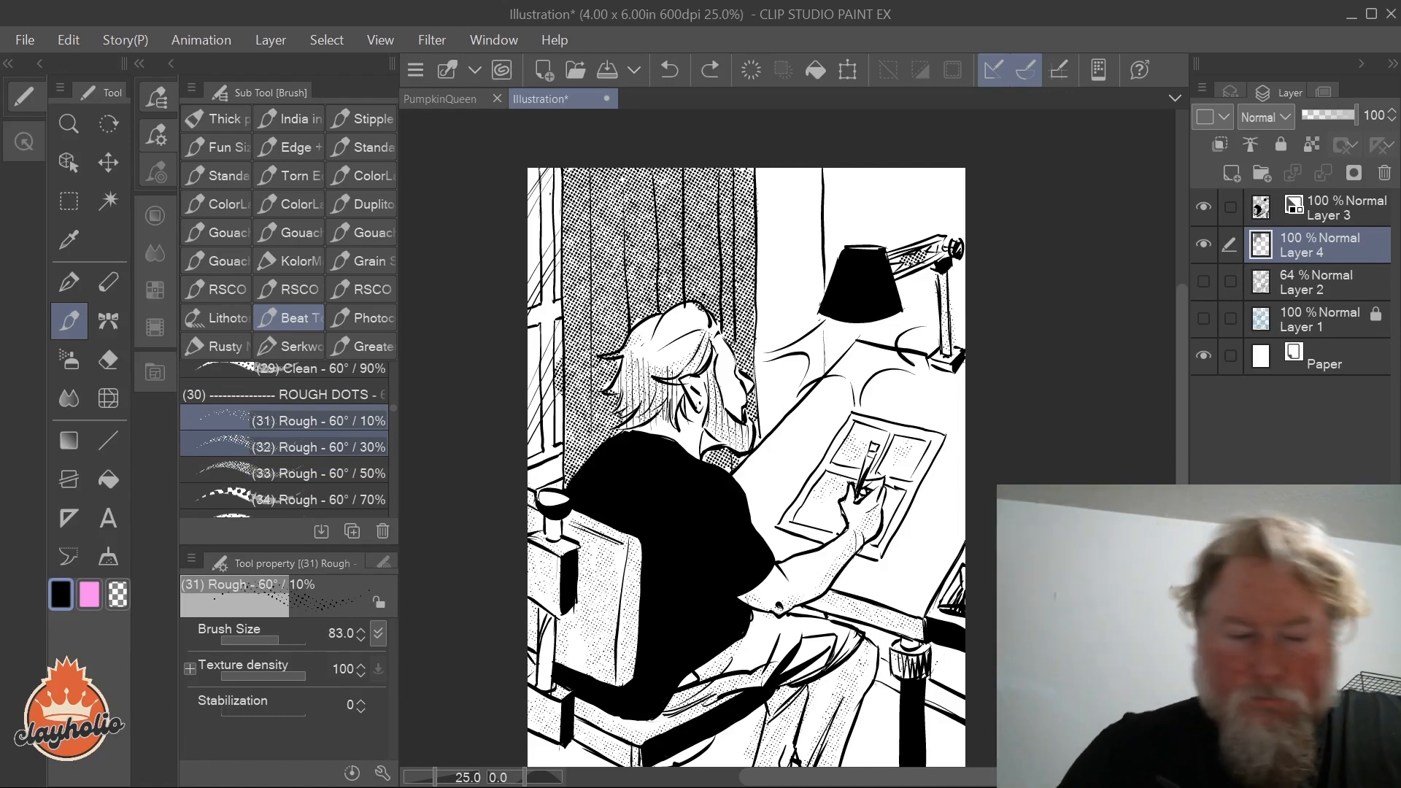
pyautogui.moveTo(548, 166); pyautogui.dragTo(545, 453)
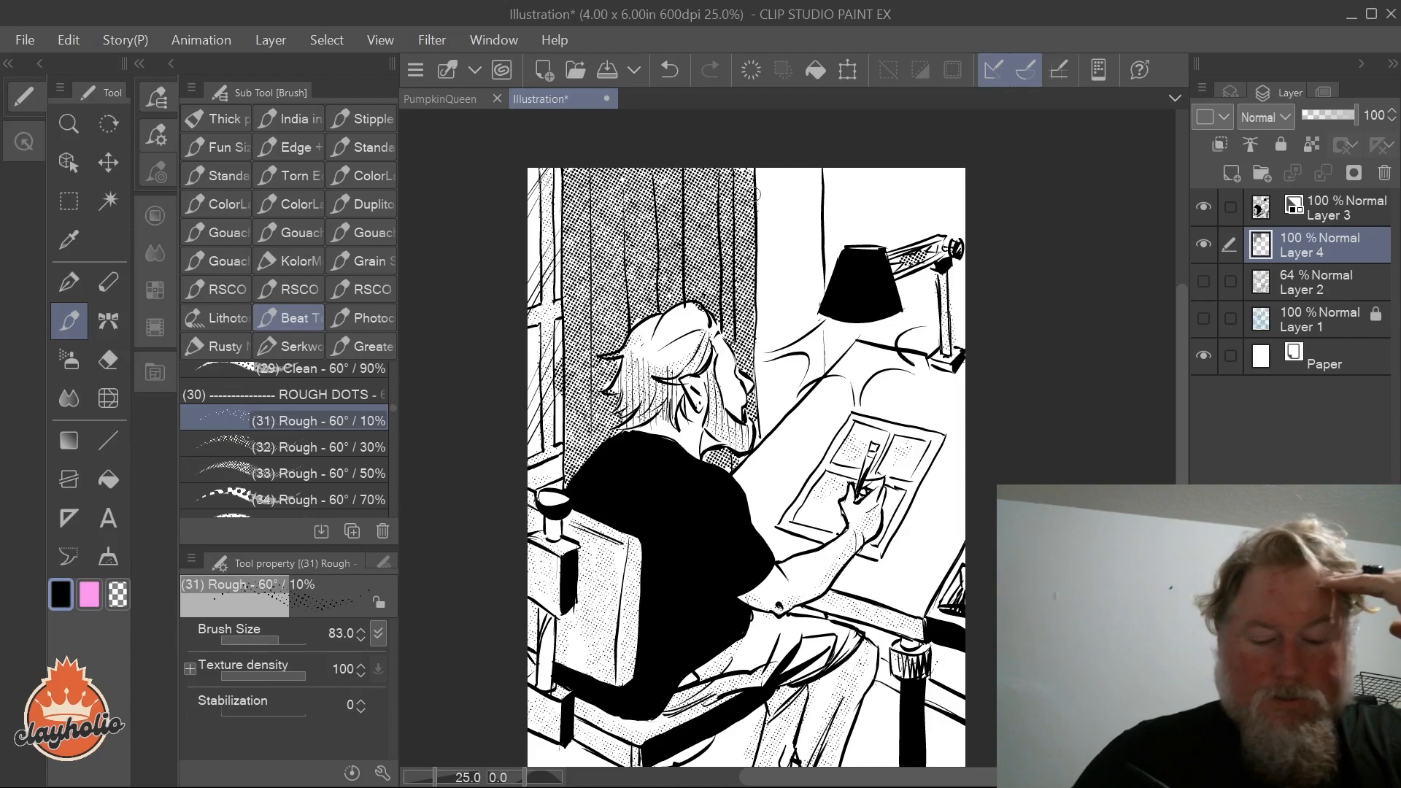
# Step: Sign the drawing between the trousers and the table leg with the Serkworks Sable brush and save the illustration
pyautogui.scroll(-3, 746, 438)
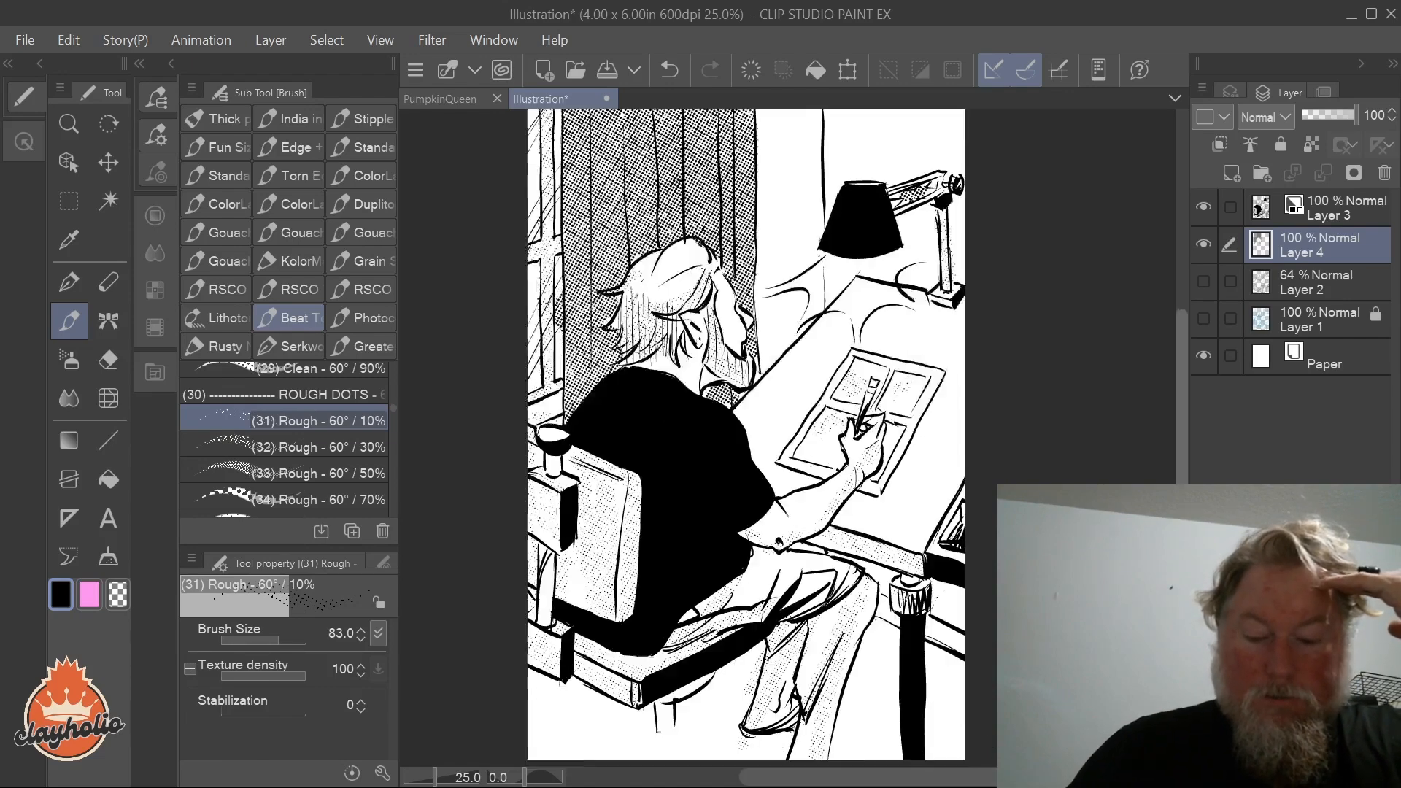
pyautogui.scroll(2, 745, 438)
pyautogui.scroll(-1, 746, 438)
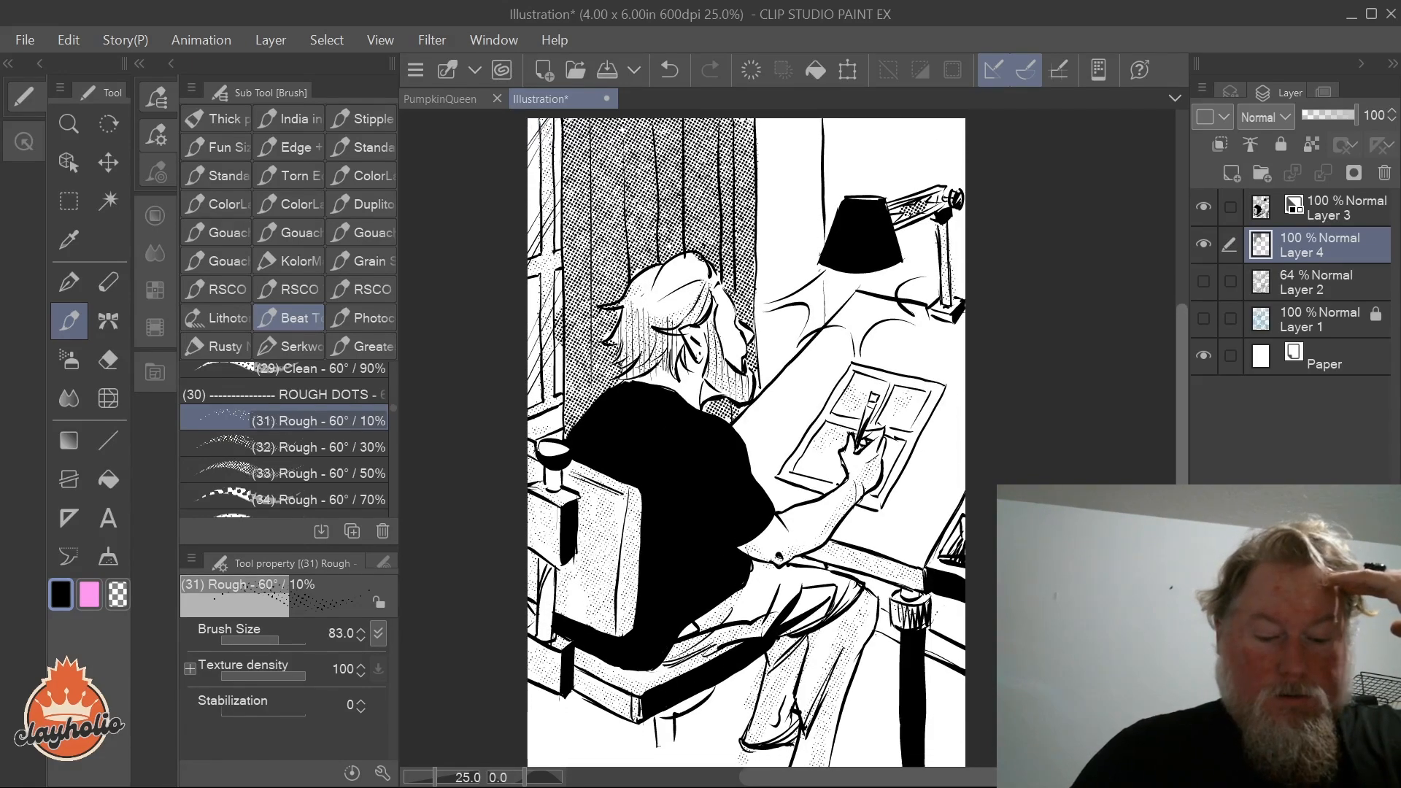
pyautogui.scroll(1, 745, 438)
pyautogui.scroll(-1, 745, 438)
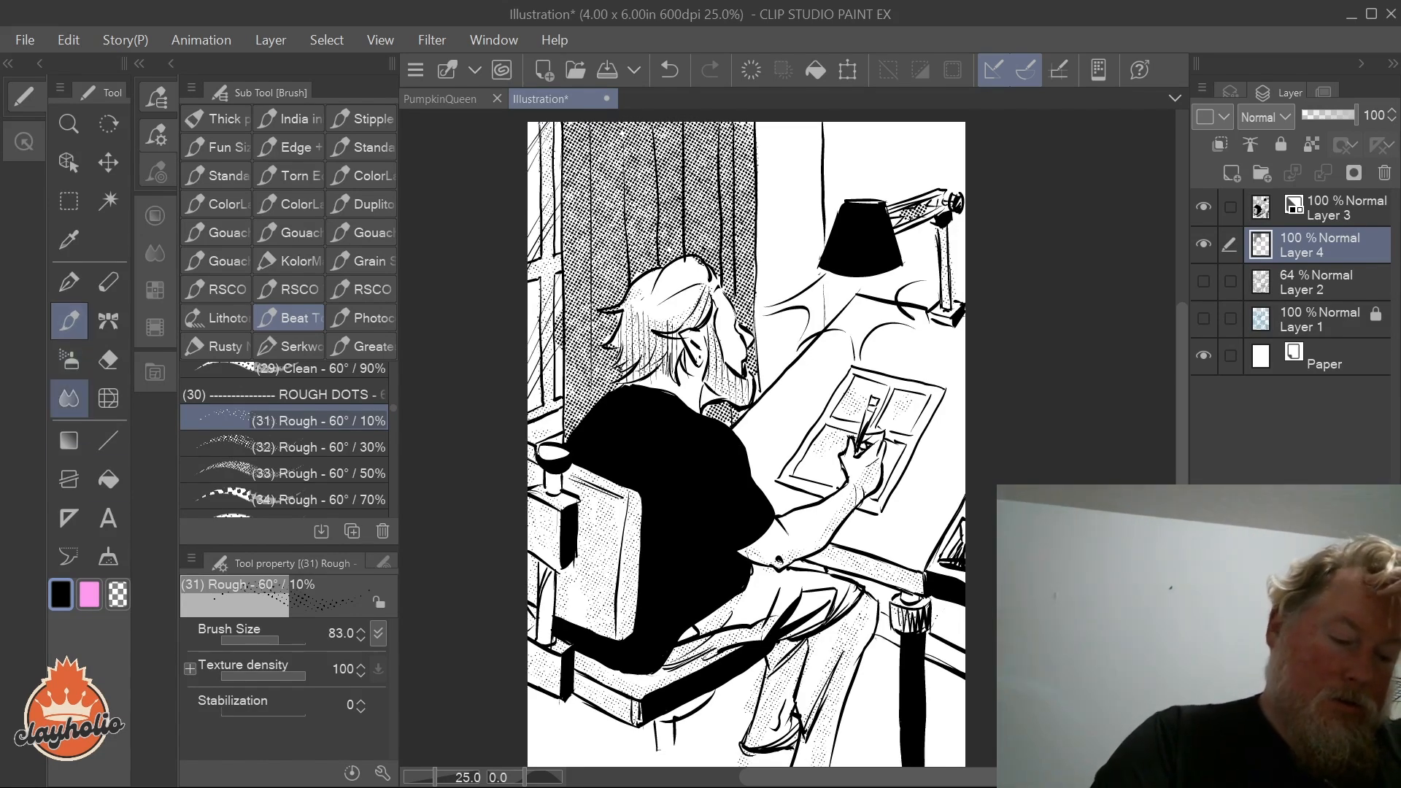
pyautogui.click(290, 346)
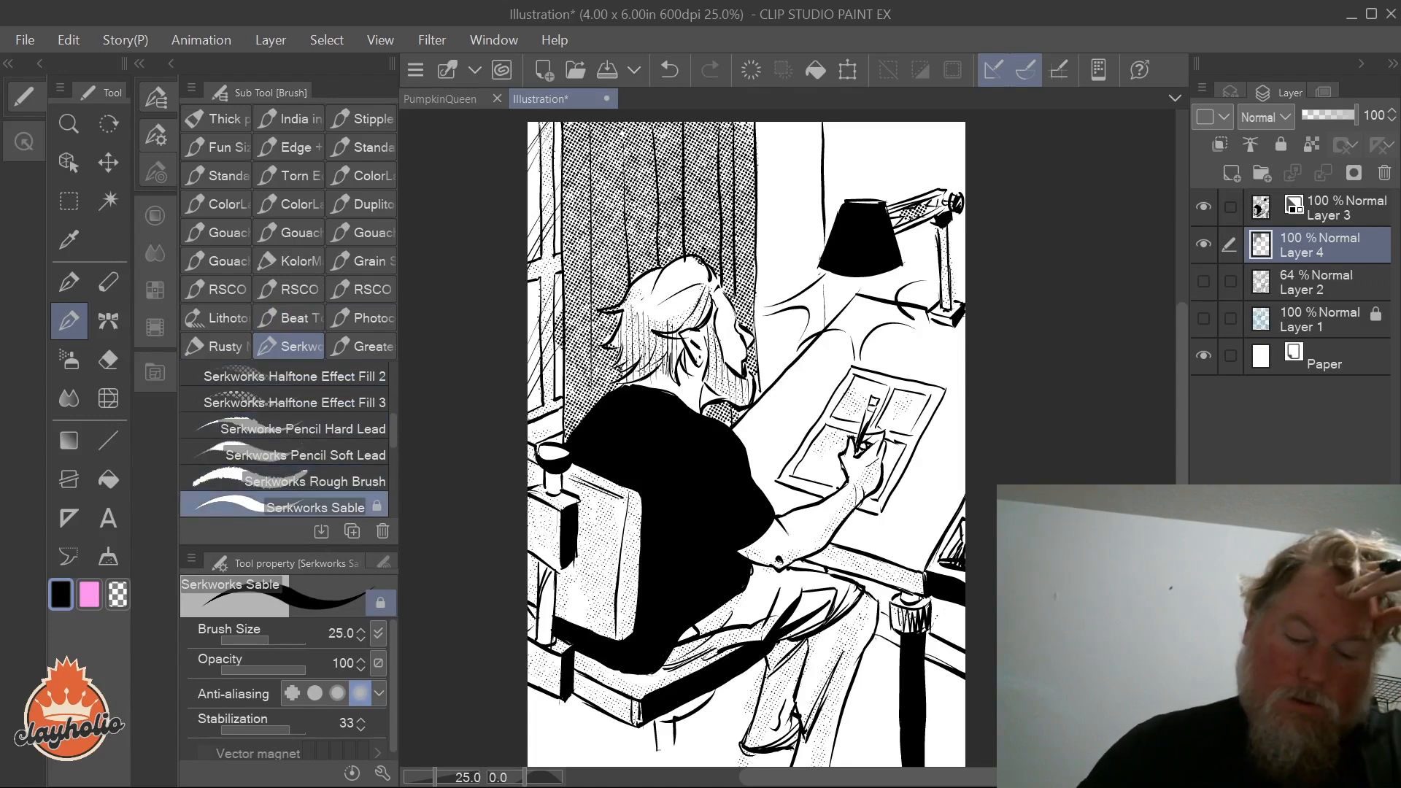
pyautogui.moveTo(869, 688)
pyautogui.mouseDown()
pyautogui.moveTo(855, 692)
pyautogui.moveTo(904, 687)
pyautogui.mouseUp()
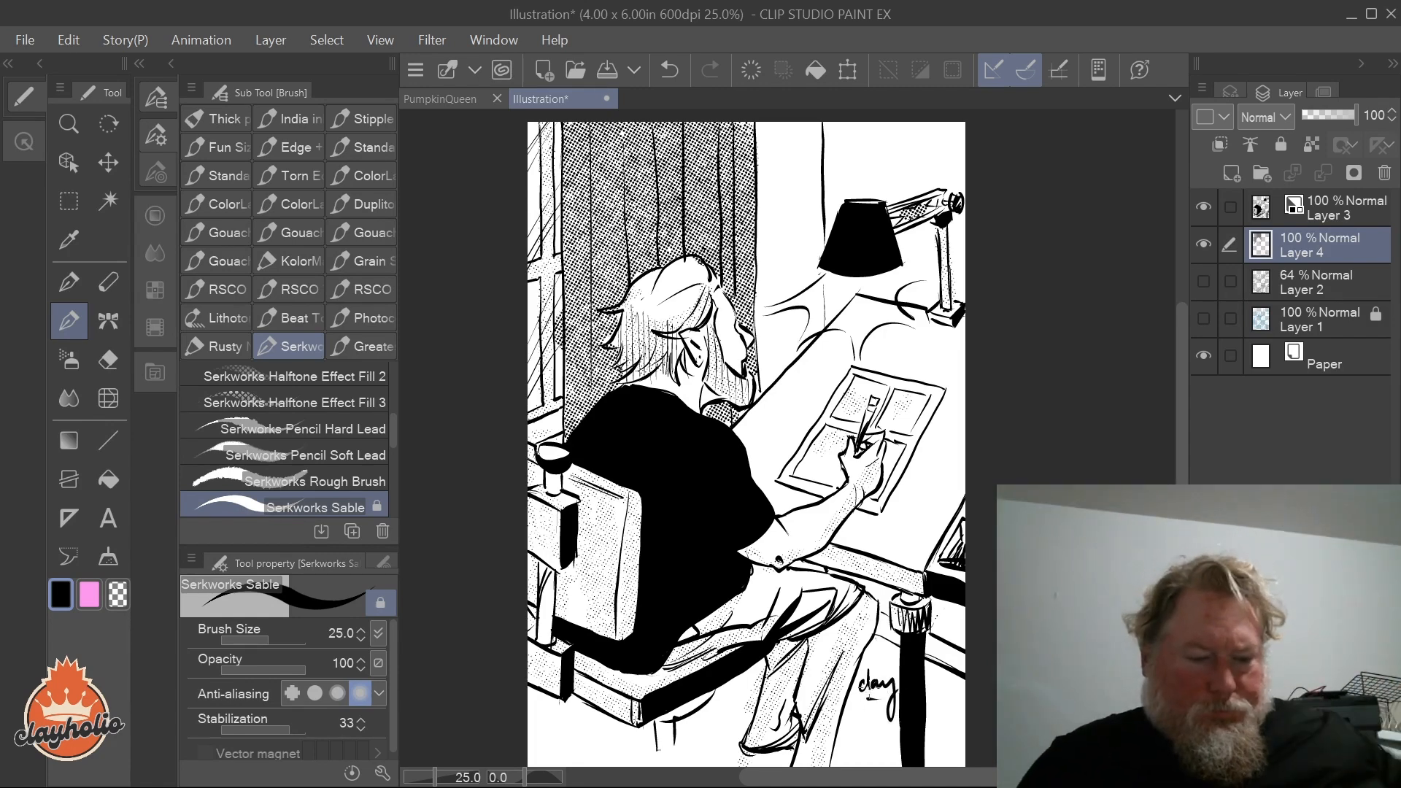
pyautogui.click(603, 67)
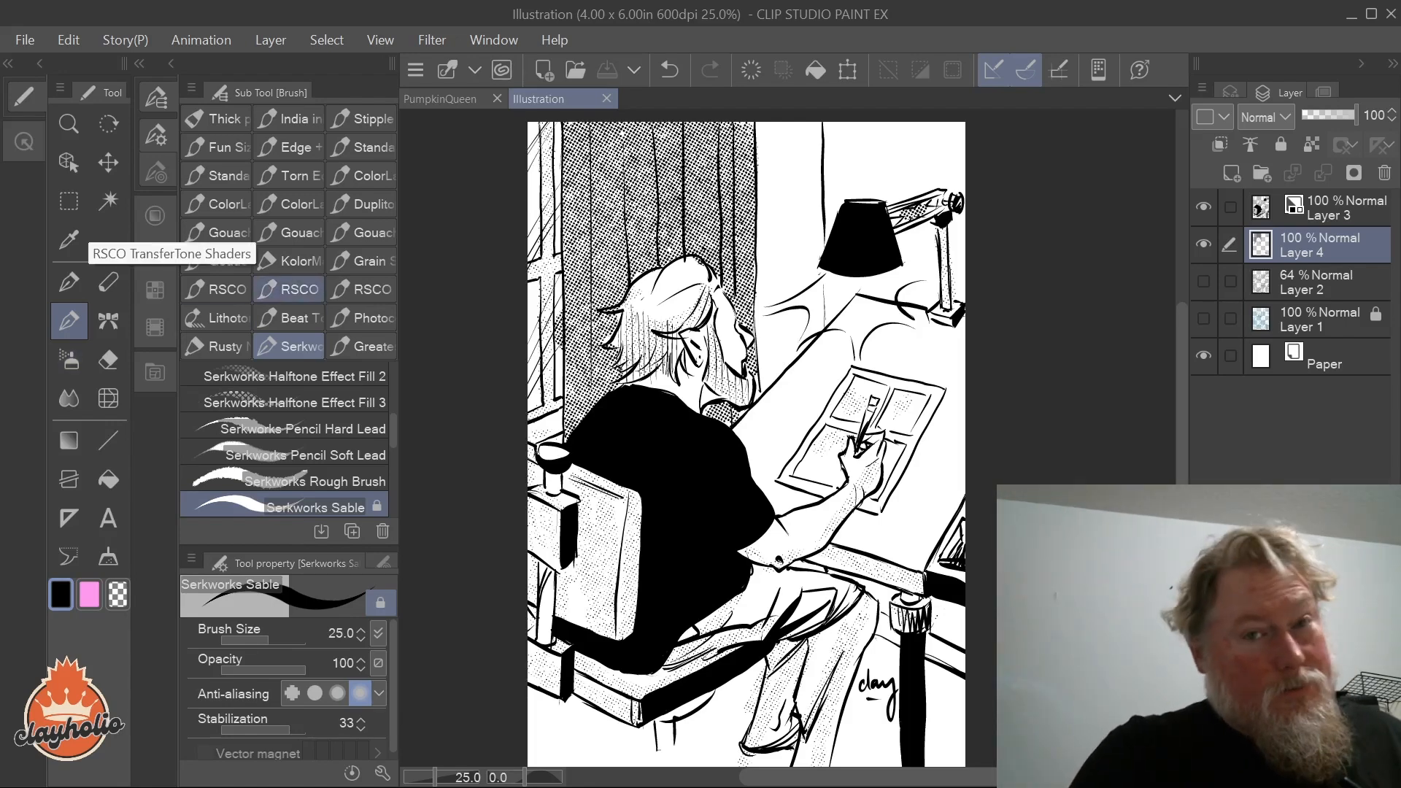
# Step: Cover the wall around the lamp with light (31) Rough - 60° / 10% dot tone and save the illustration
pyautogui.click(219, 346)
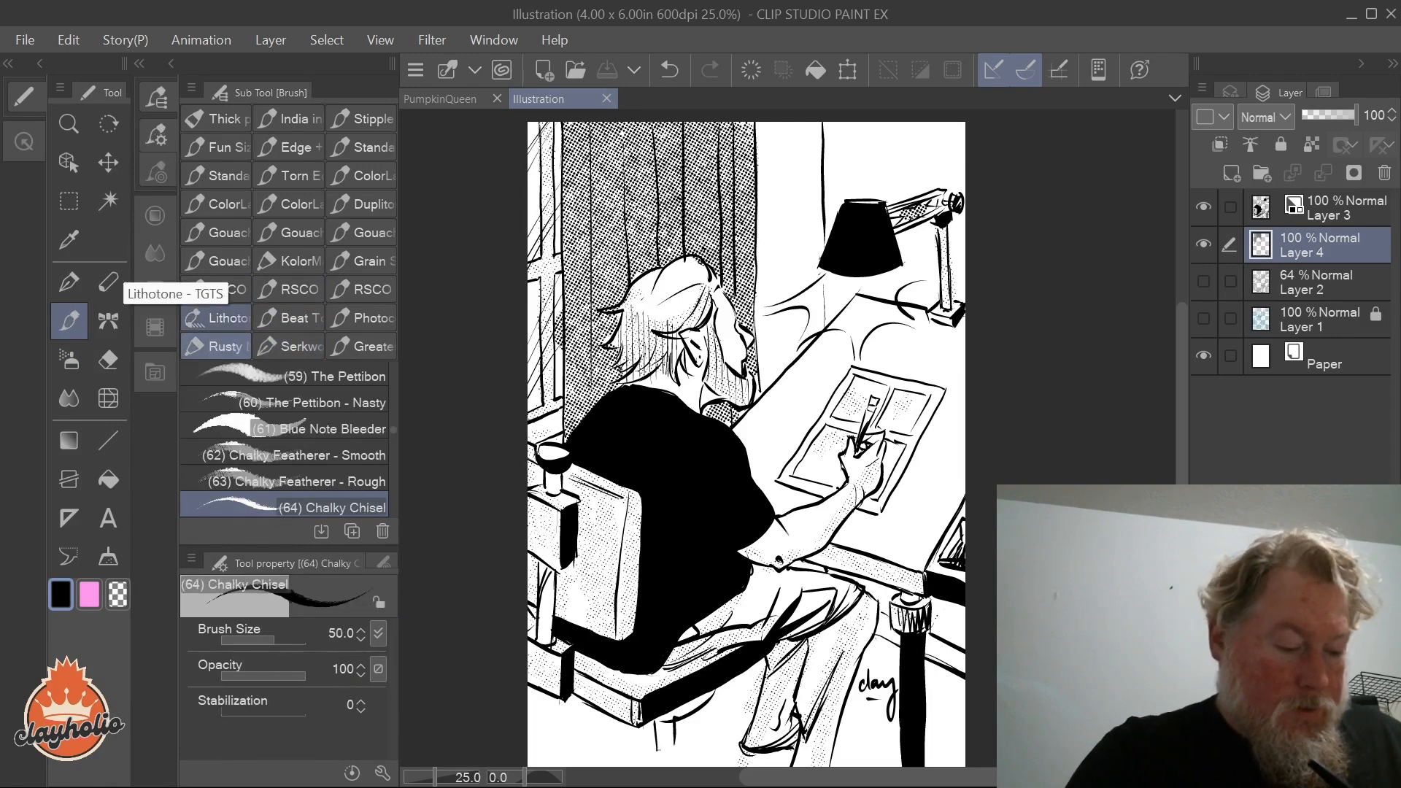
pyautogui.click(291, 317)
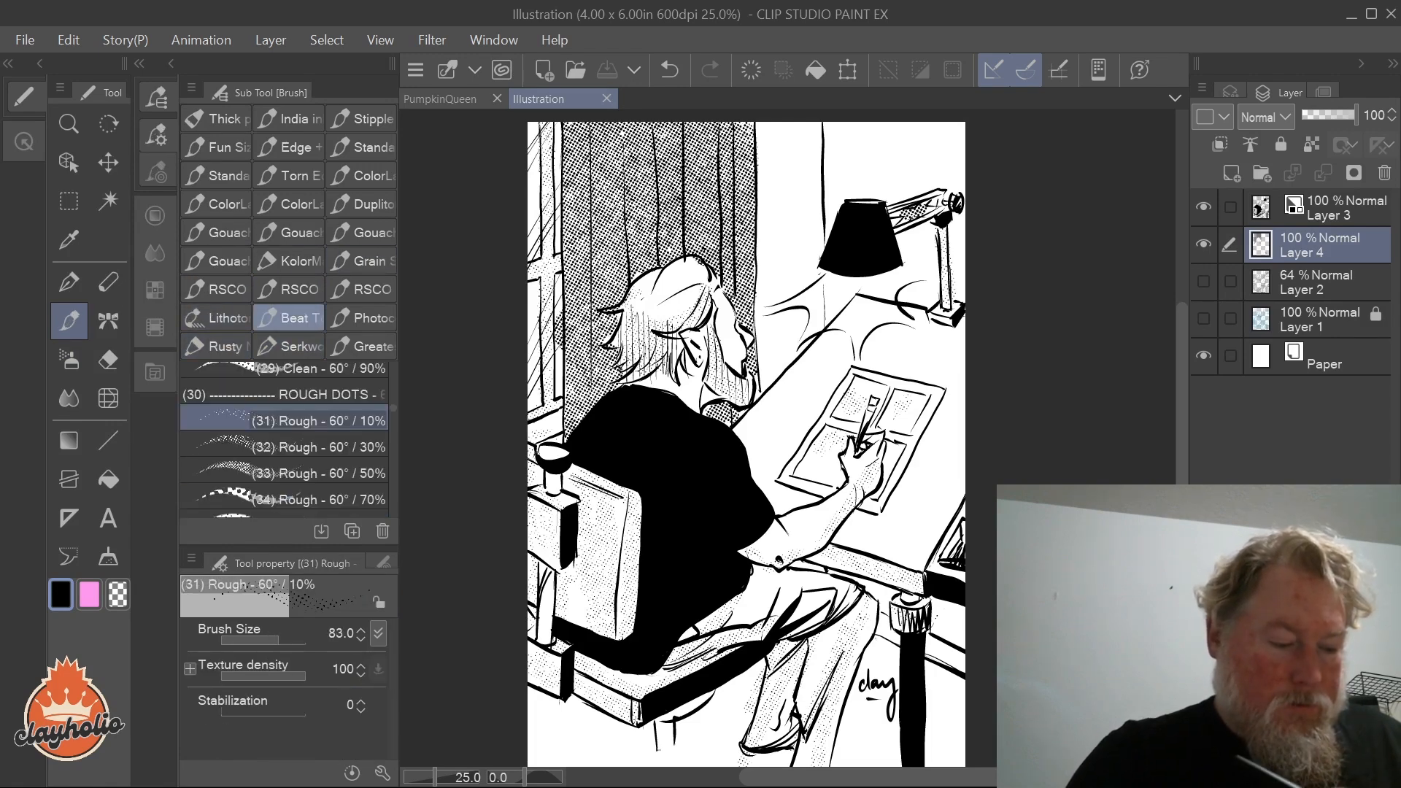
pyautogui.moveTo(833, 135)
pyautogui.mouseDown()
pyautogui.moveTo(834, 203)
pyautogui.moveTo(857, 131)
pyautogui.moveTo(905, 149)
pyautogui.moveTo(868, 144)
pyautogui.moveTo(891, 217)
pyautogui.moveTo(919, 168)
pyautogui.moveTo(962, 151)
pyautogui.moveTo(911, 136)
pyautogui.mouseUp()
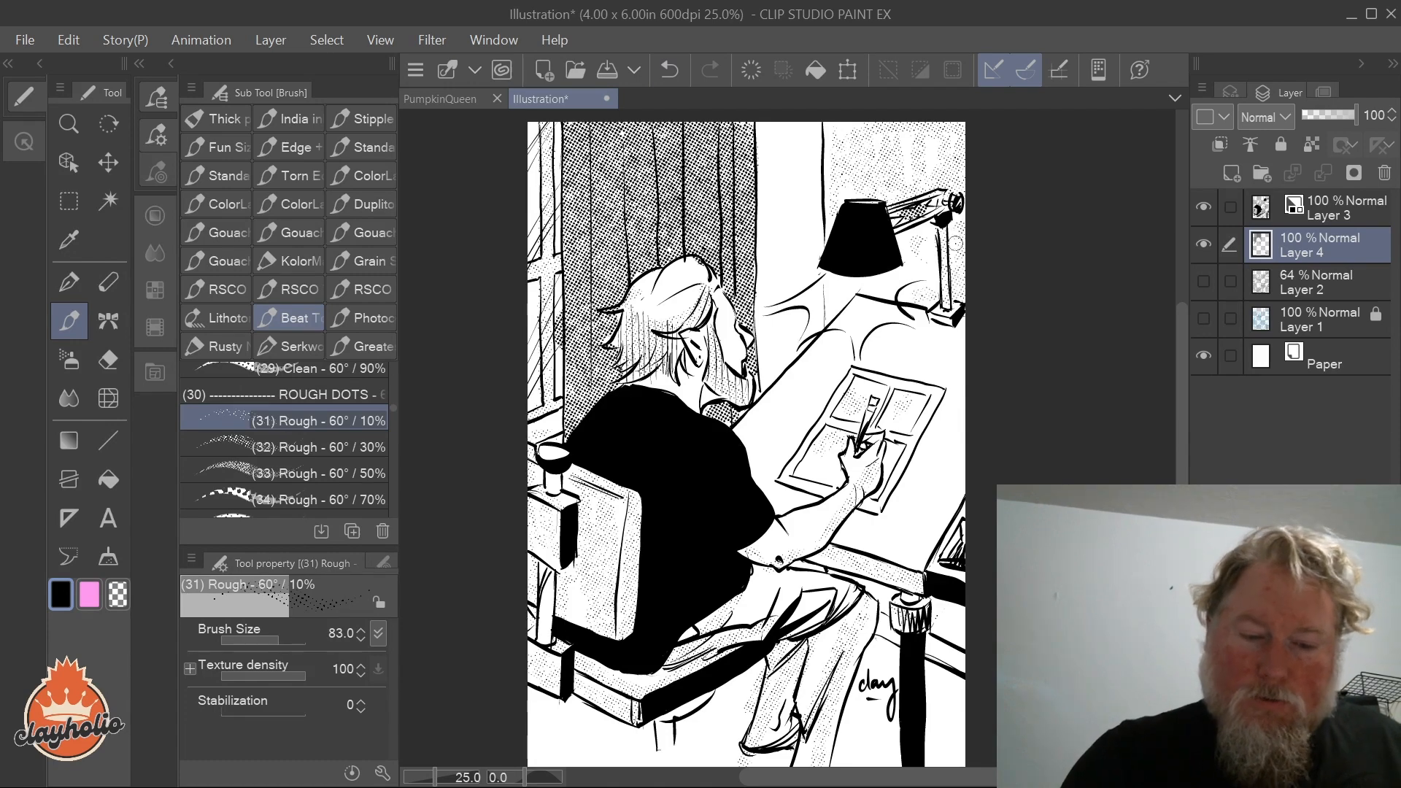
pyautogui.moveTo(778, 128)
pyautogui.mouseDown()
pyautogui.moveTo(774, 209)
pyautogui.moveTo(812, 257)
pyautogui.mouseUp()
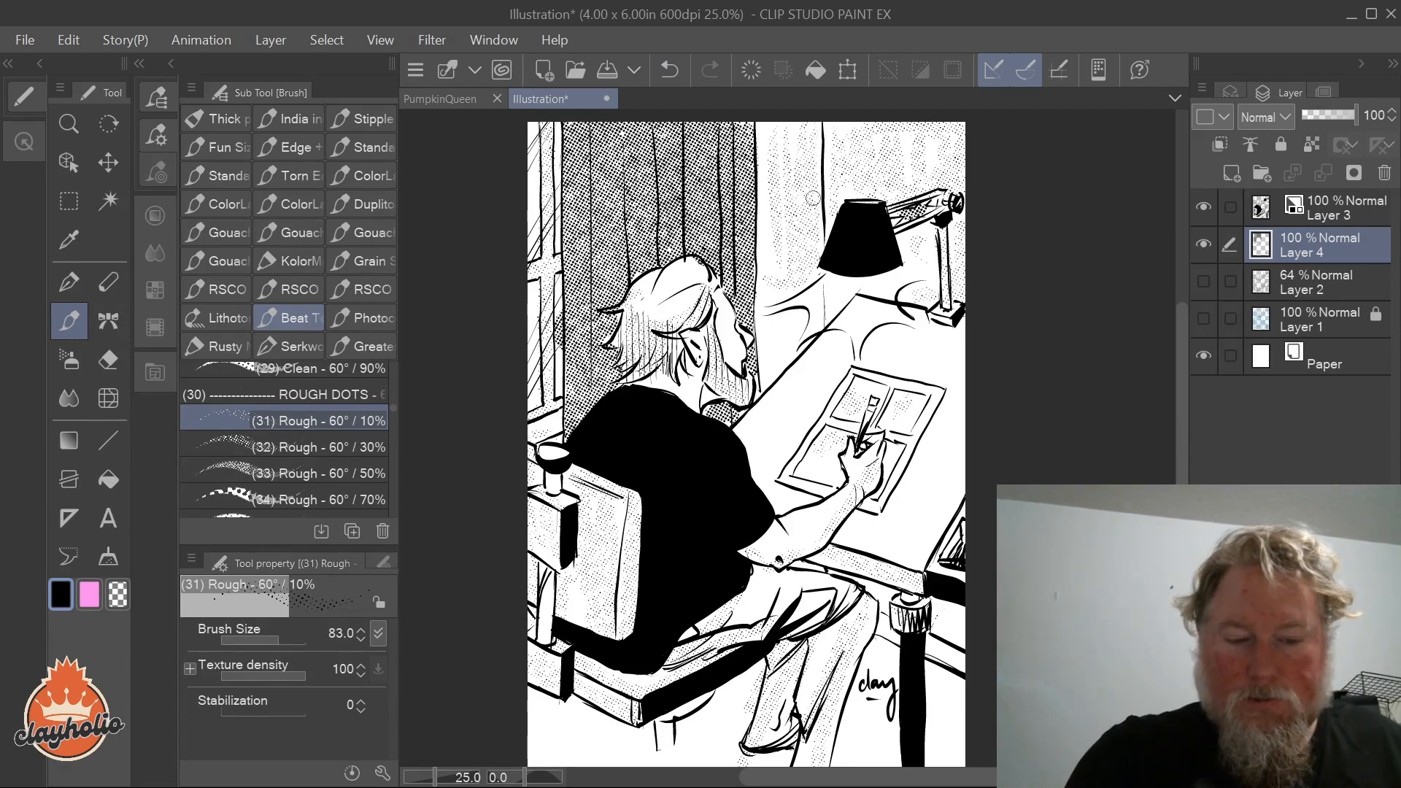
pyautogui.moveTo(797, 315)
pyautogui.mouseDown()
pyautogui.moveTo(767, 328)
pyautogui.moveTo(772, 353)
pyautogui.moveTo(797, 322)
pyautogui.mouseUp()
pyautogui.moveTo(759, 176)
pyautogui.mouseDown()
pyautogui.moveTo(760, 285)
pyautogui.moveTo(775, 280)
pyautogui.mouseUp()
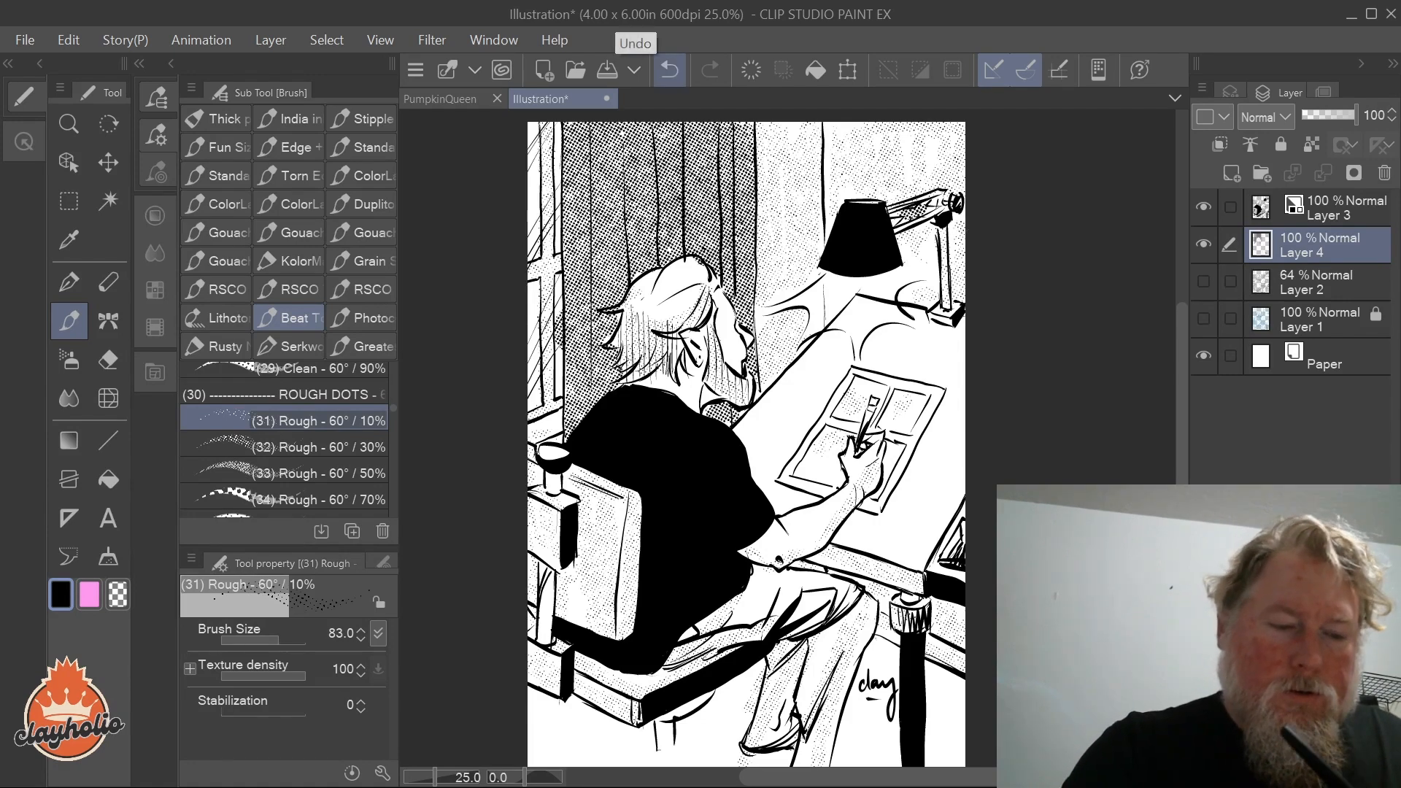
pyautogui.click(606, 69)
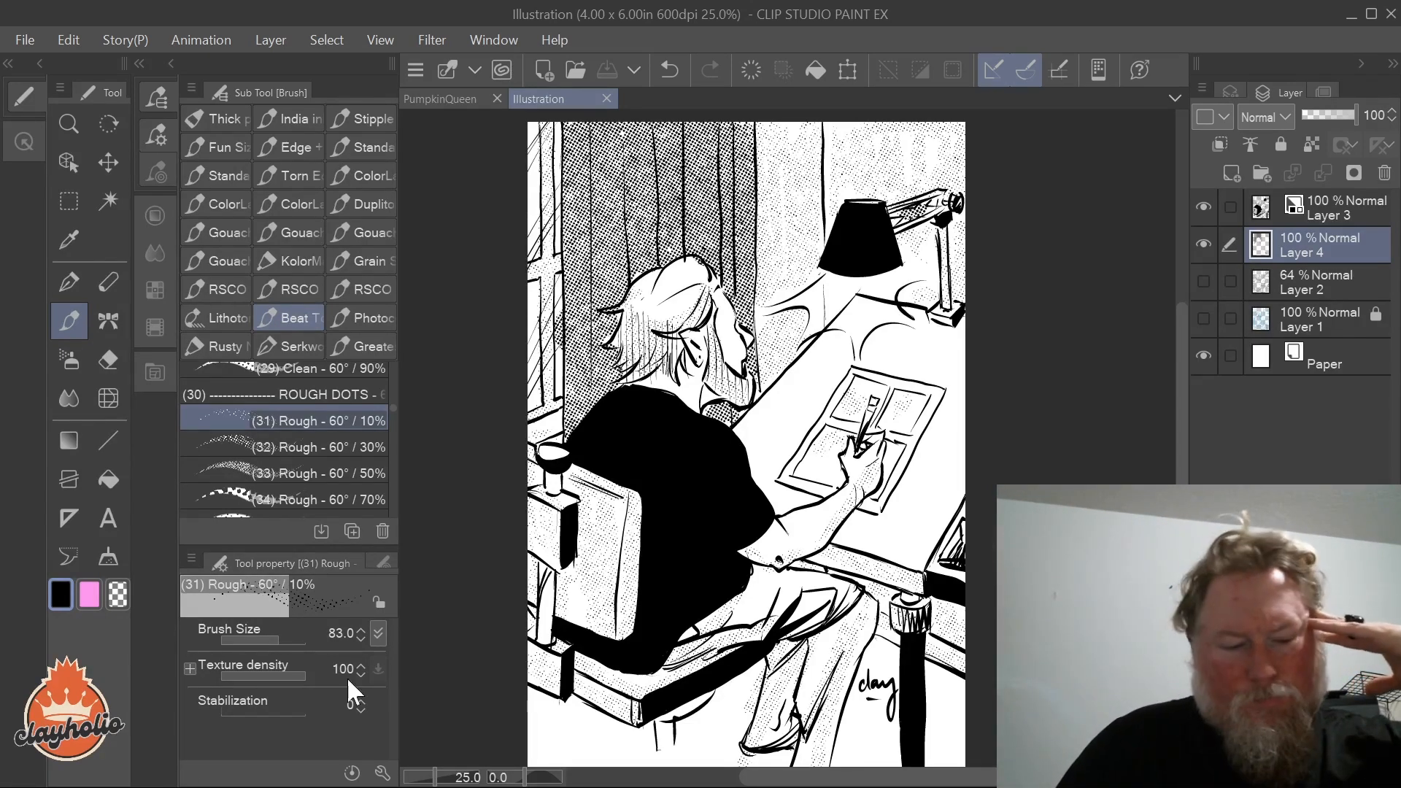
# Step: Shade the chair's post with the same light dots and its backrest edge and side blocks with (33) Rough - 60° / 50%
pyautogui.scroll(-2, 738, 272)
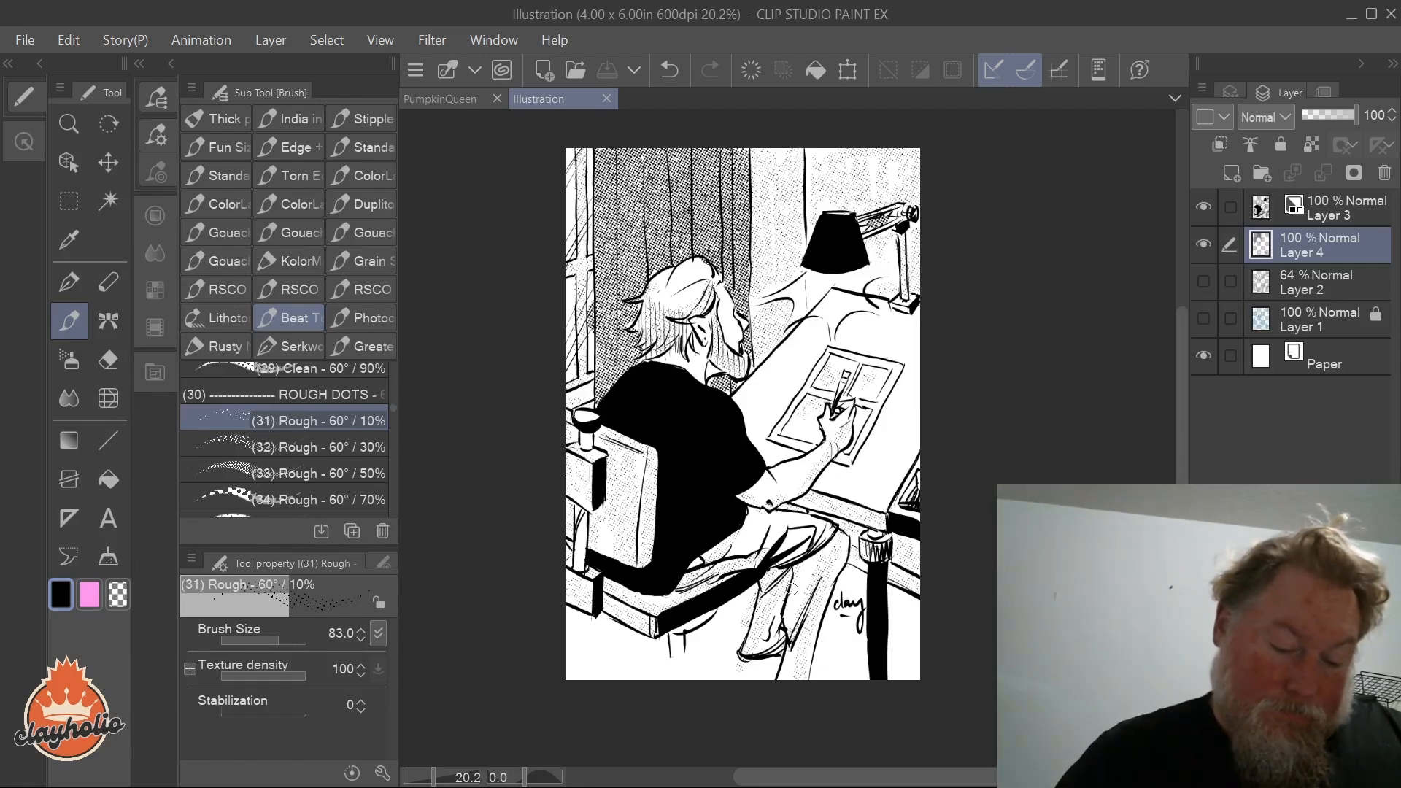
pyautogui.moveTo(683, 629)
pyautogui.mouseDown()
pyautogui.moveTo(712, 612)
pyautogui.moveTo(676, 641)
pyautogui.mouseUp()
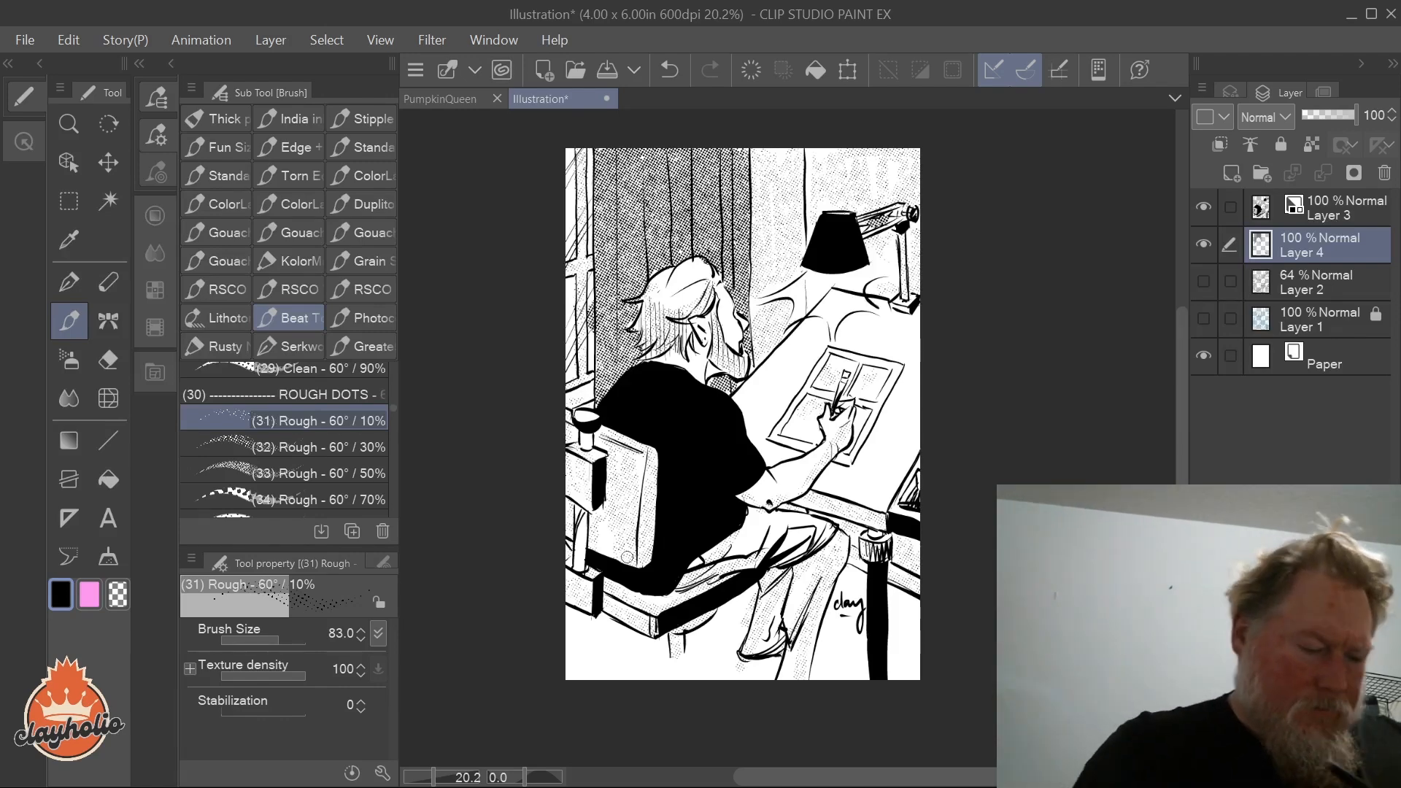
pyautogui.click(319, 473)
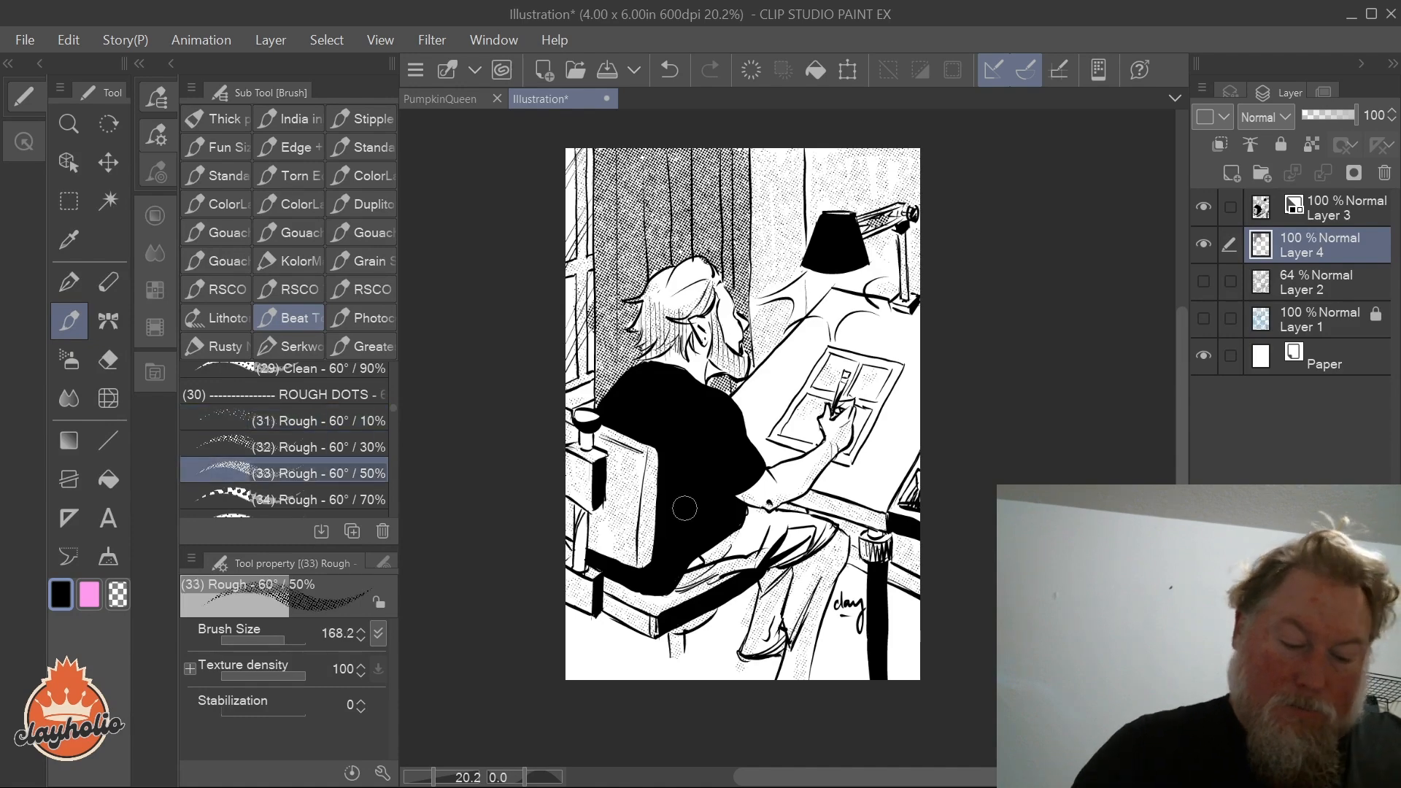
pyautogui.moveTo(654, 450)
pyautogui.mouseDown()
pyautogui.moveTo(647, 559)
pyautogui.moveTo(673, 609)
pyautogui.moveTo(621, 608)
pyautogui.moveTo(656, 623)
pyautogui.mouseUp()
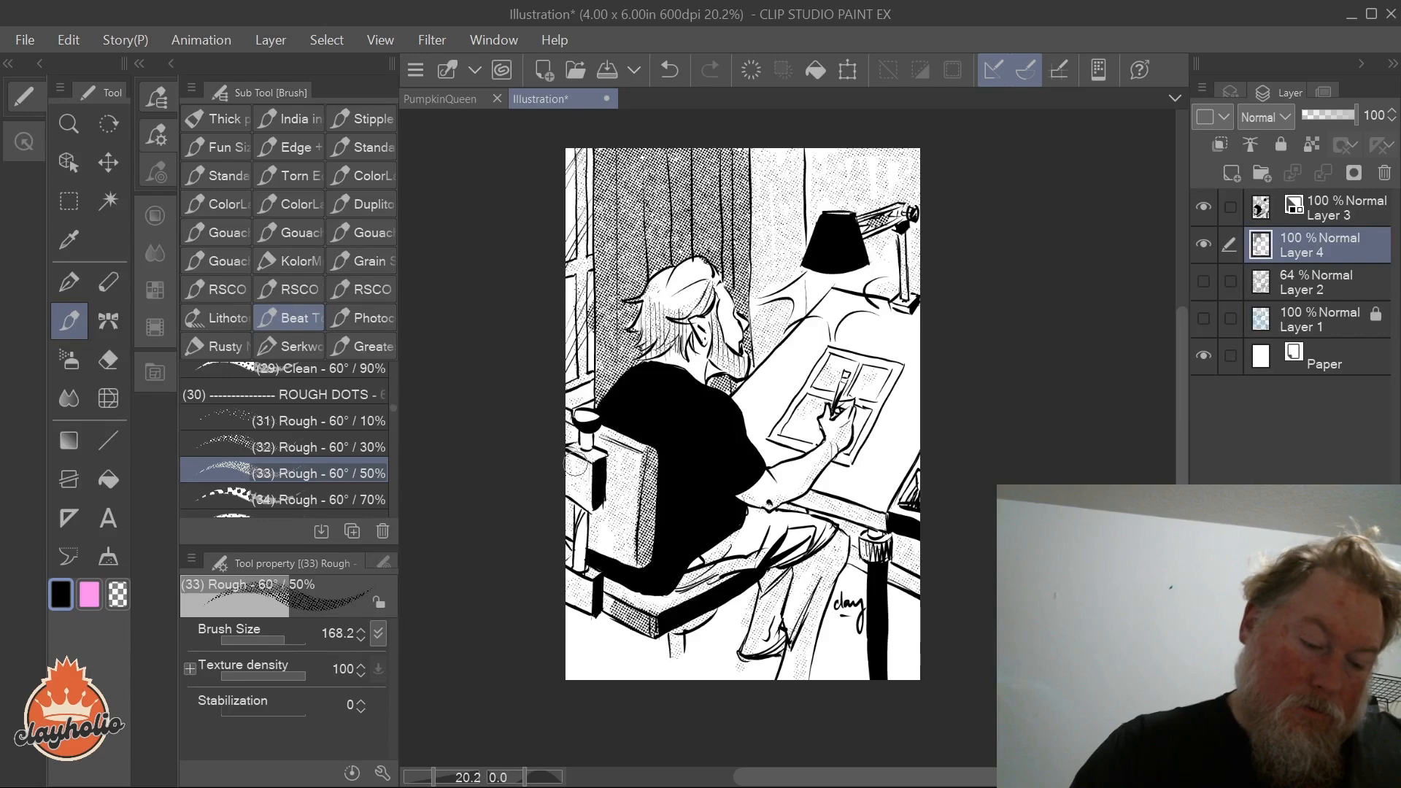
pyautogui.moveTo(576, 467); pyautogui.dragTo(586, 465)
pyautogui.moveTo(575, 589); pyautogui.dragTo(579, 587)
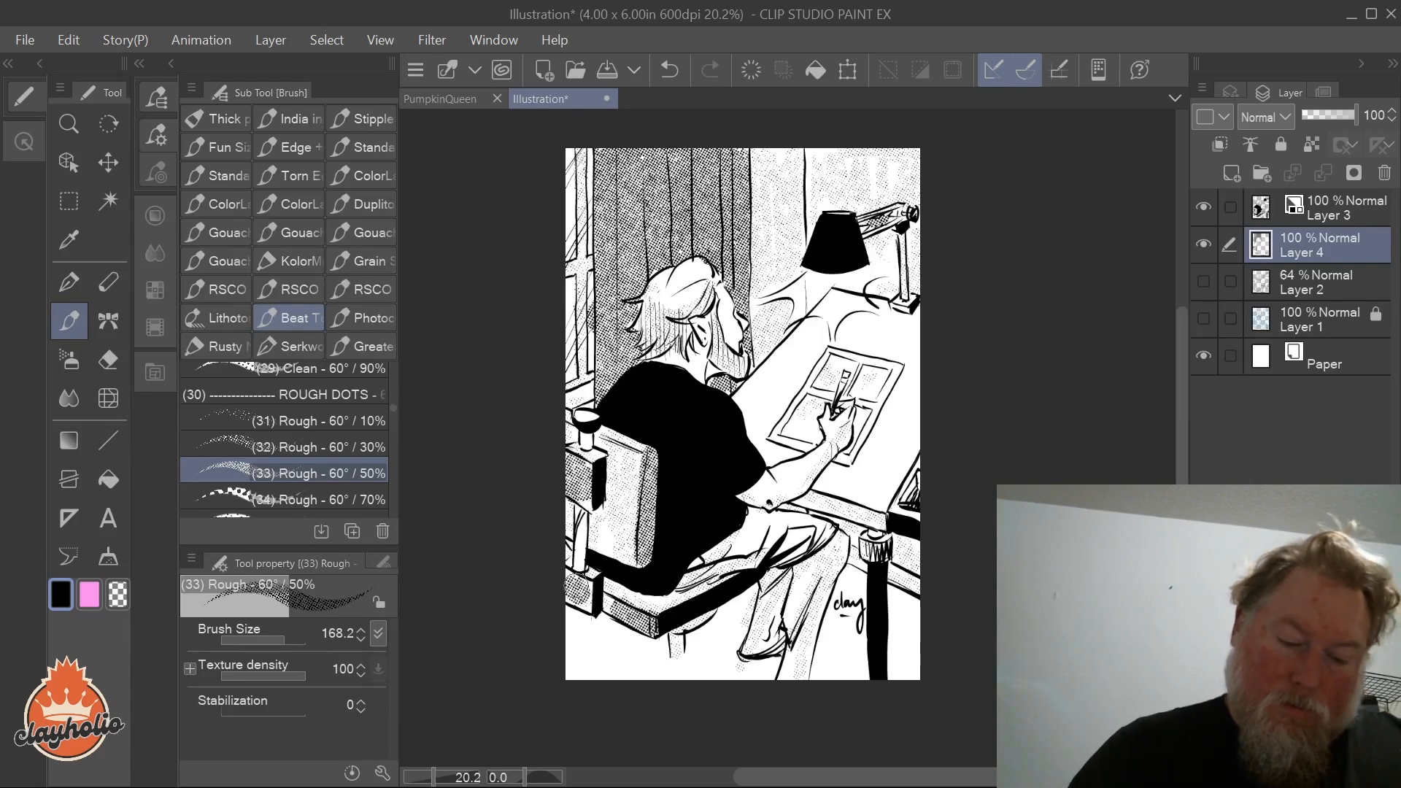
# Step: Darken the drafting table's front edge with the 50% dot tone and save the illustration
pyautogui.moveTo(839, 516)
pyautogui.mouseDown()
pyautogui.moveTo(890, 523)
pyautogui.moveTo(846, 509)
pyautogui.moveTo(885, 524)
pyautogui.moveTo(885, 543)
pyautogui.mouseUp()
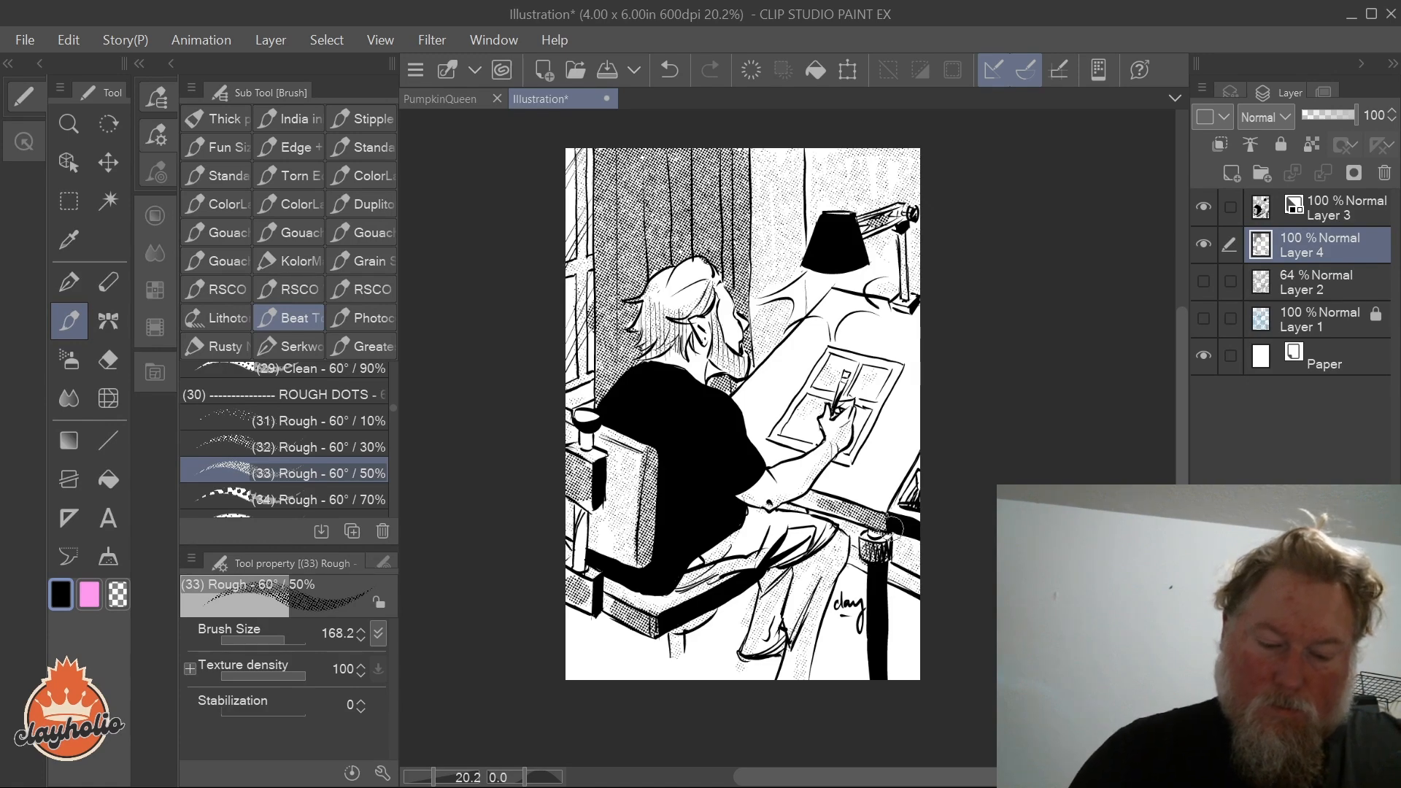
pyautogui.hotkey('ctrl', 'z')
pyautogui.hotkey('ctrl', 'z')
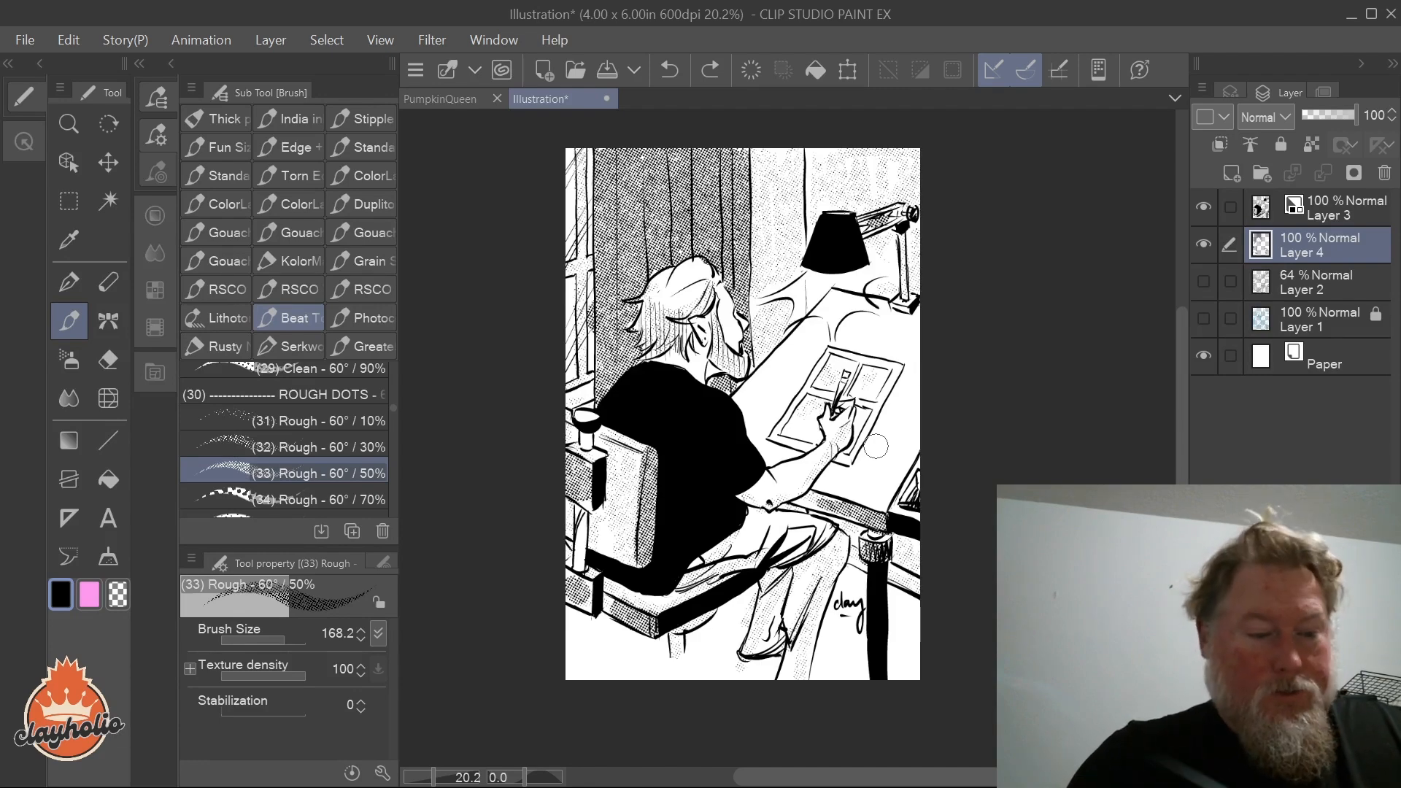
pyautogui.click(607, 69)
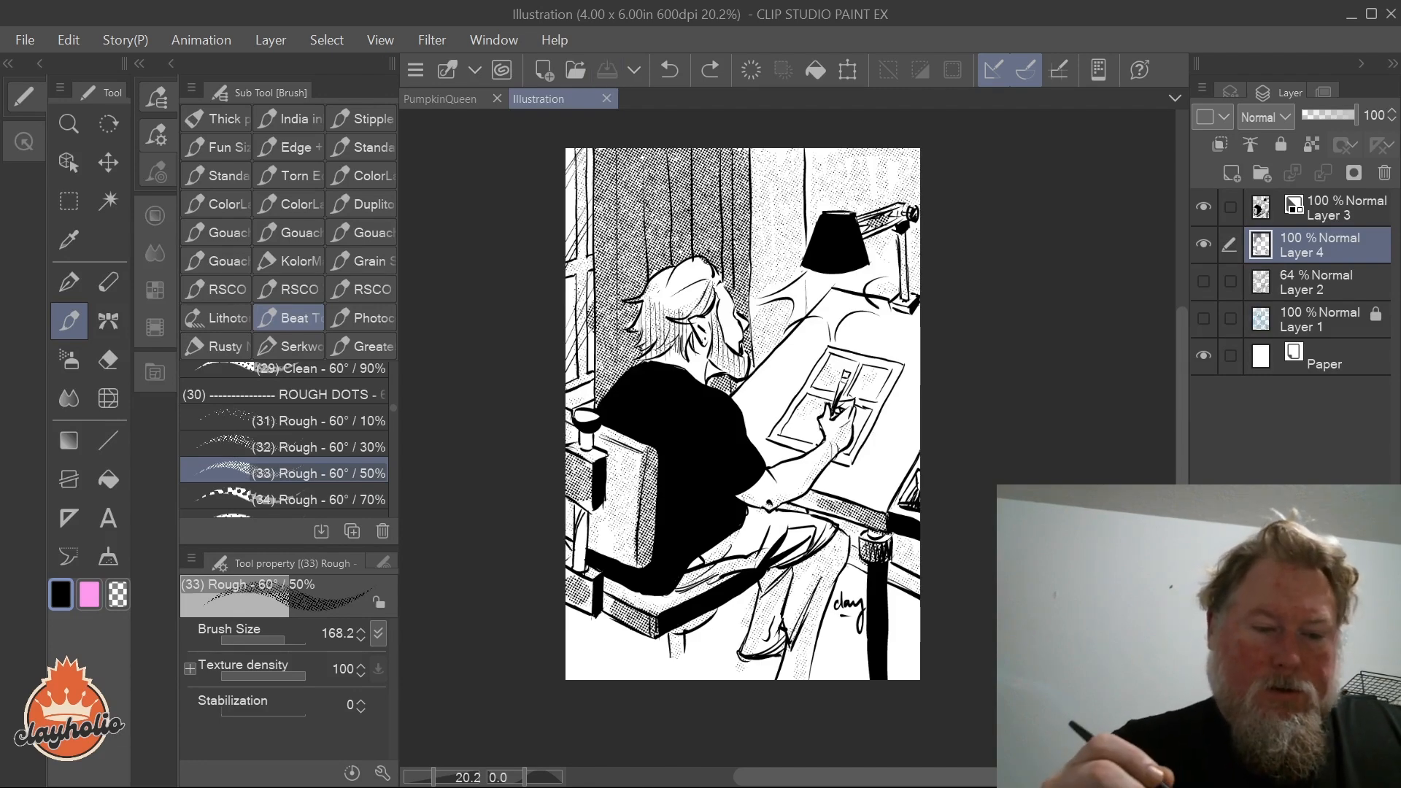